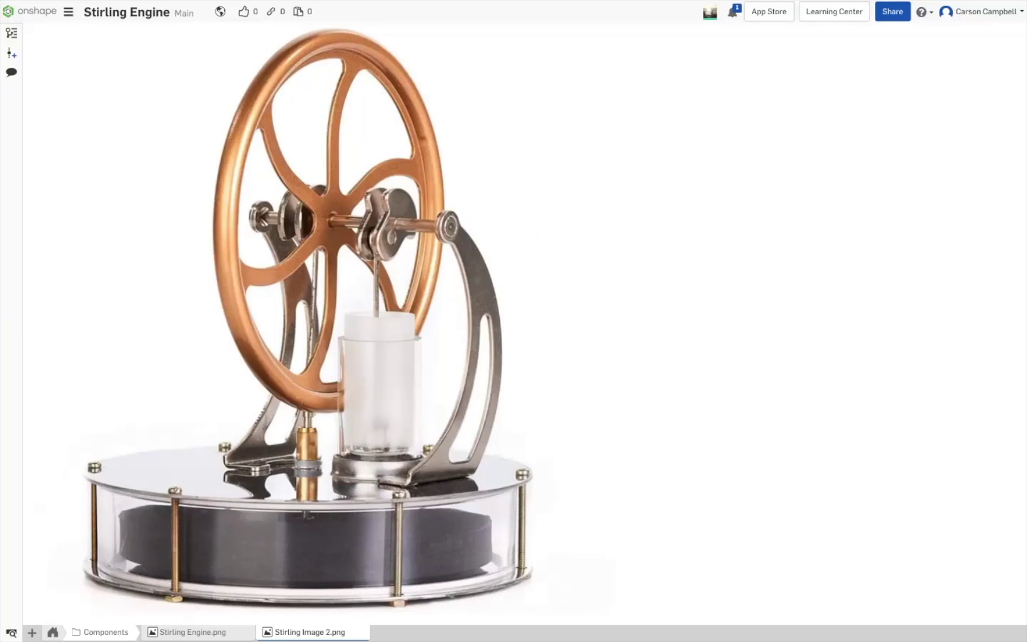
Open the Layout part studio and review it alongside the Top assembly
left_click(53, 632)
left_click(187, 632)
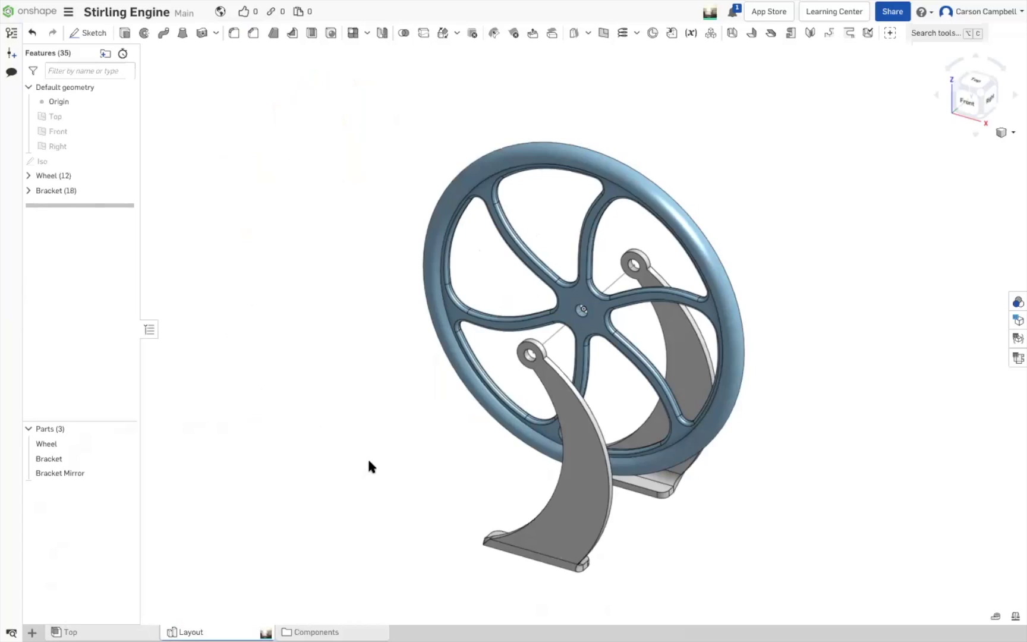
left_click(126, 632)
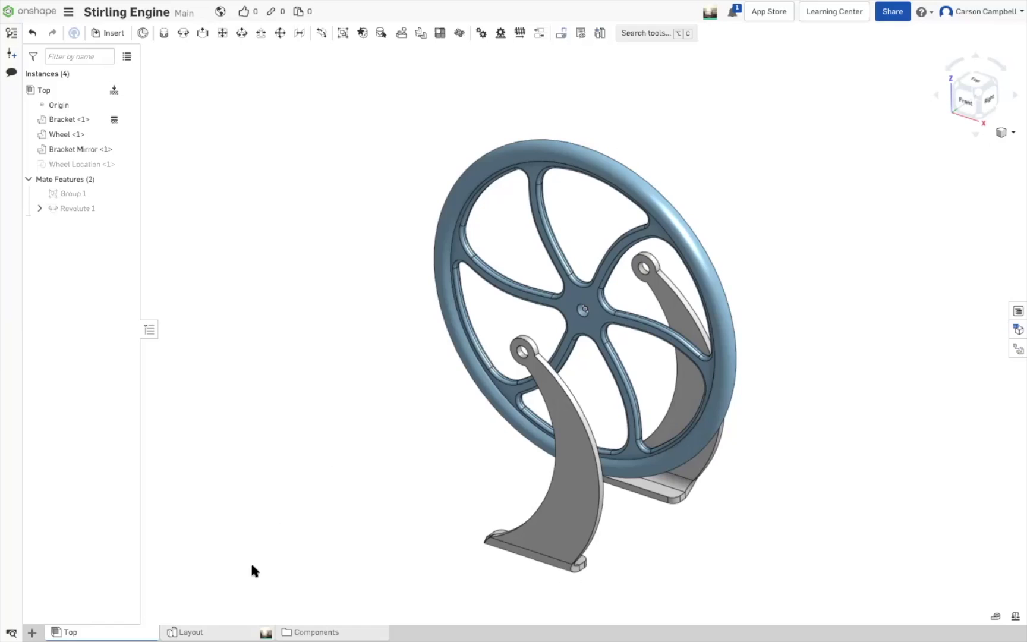
left_click(226, 631)
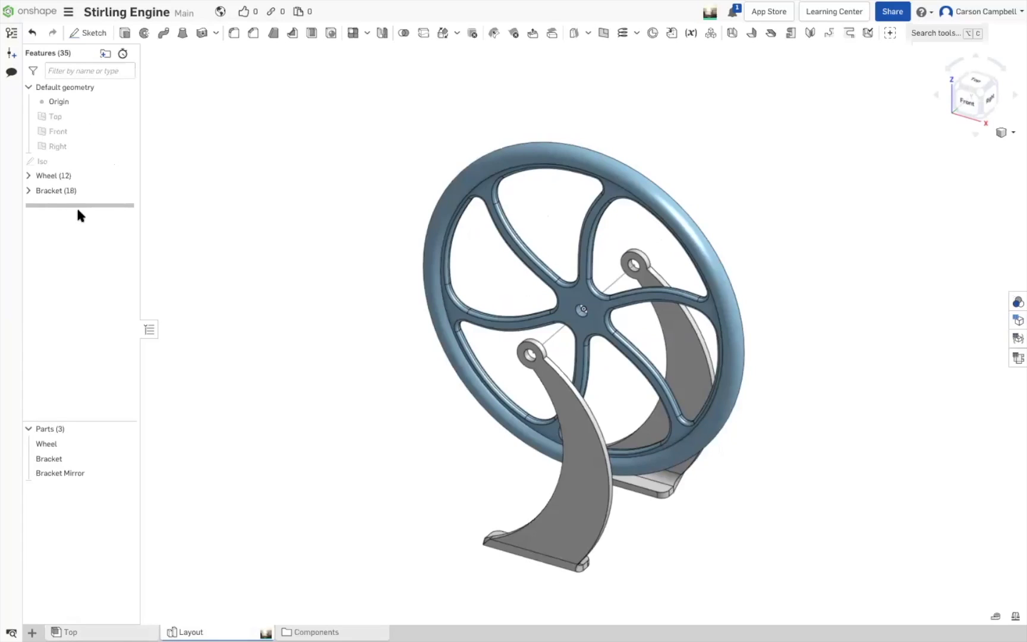
Examine the features grouped in the Wheel and Bracket folders of the Layout part studio
left_click(29, 176)
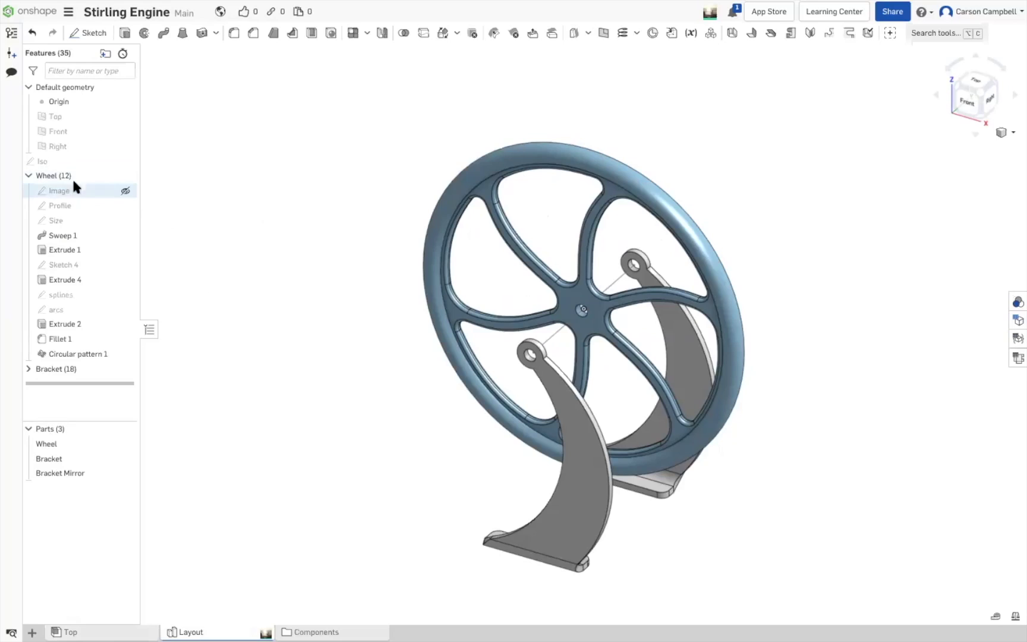
left_click(28, 176)
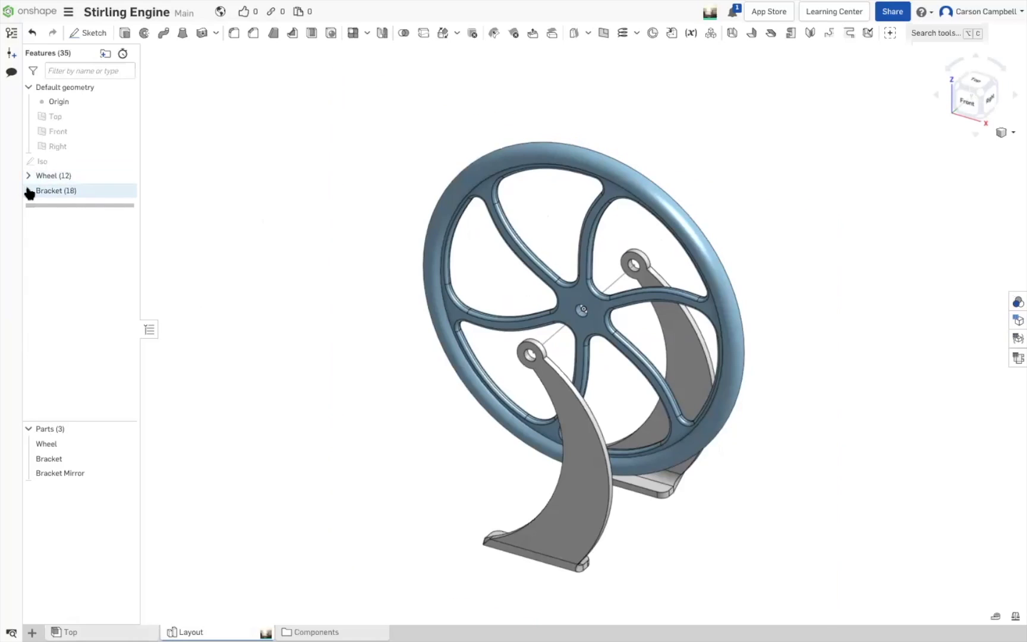
left_click(29, 191)
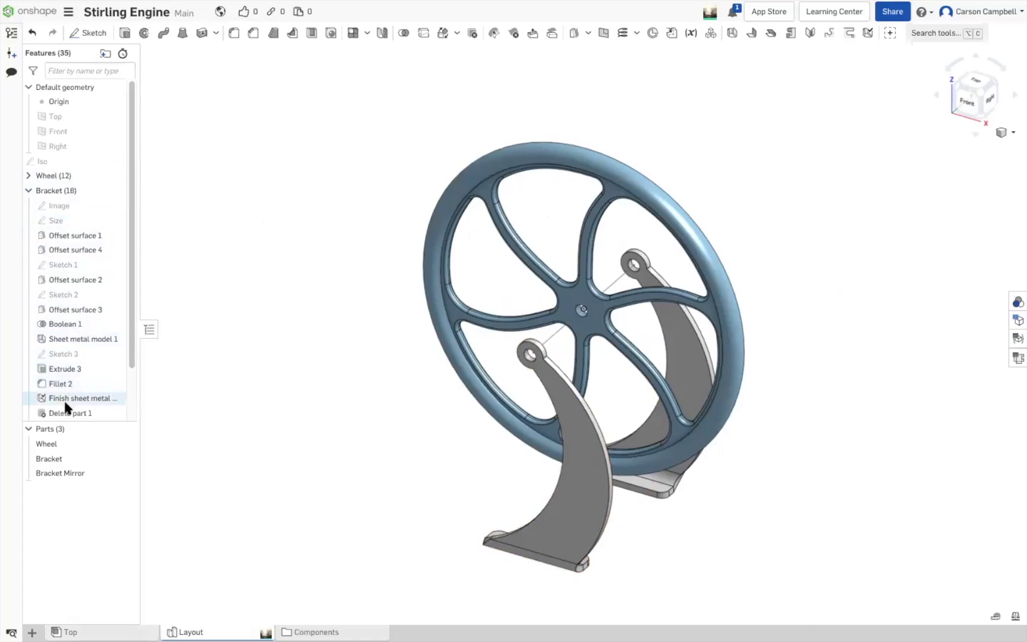
left_click(28, 190)
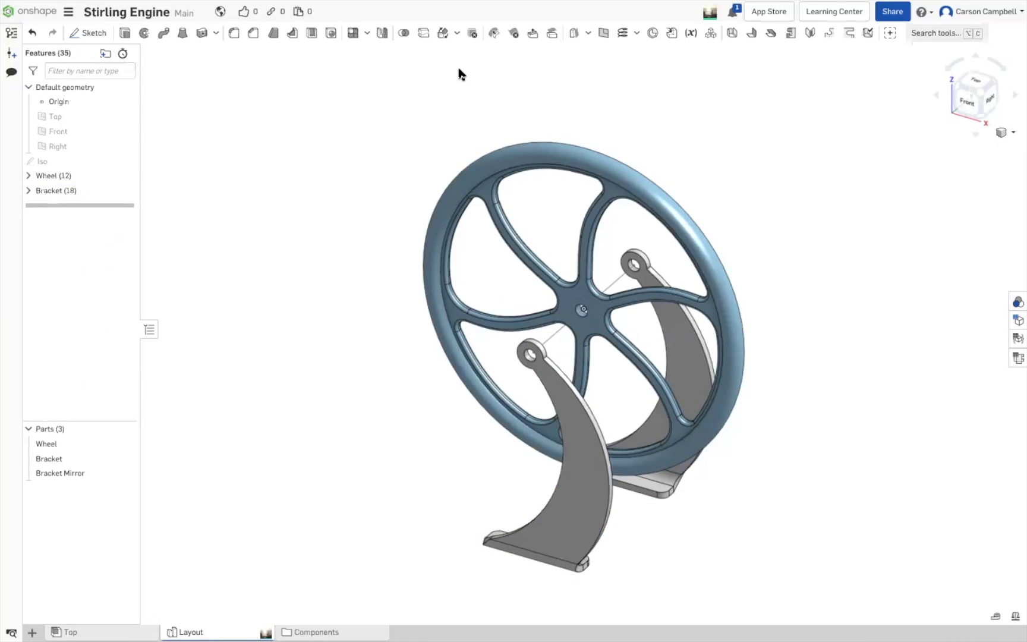
left_click(28, 176)
left_click(29, 177)
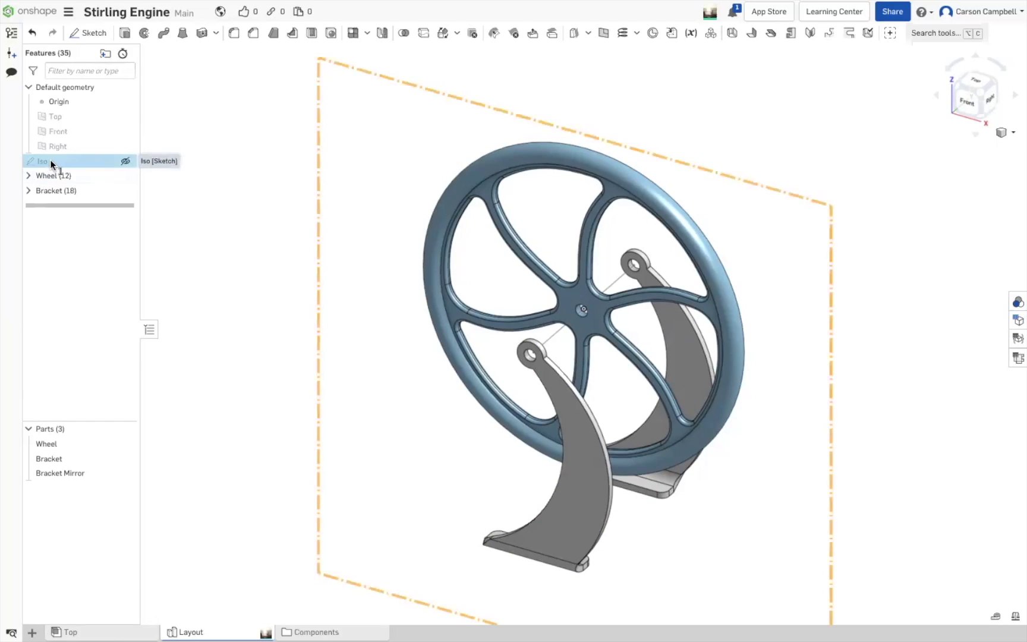
Inspect the Iso sketch and show its reference image over the model in the front view
double_click(51, 161)
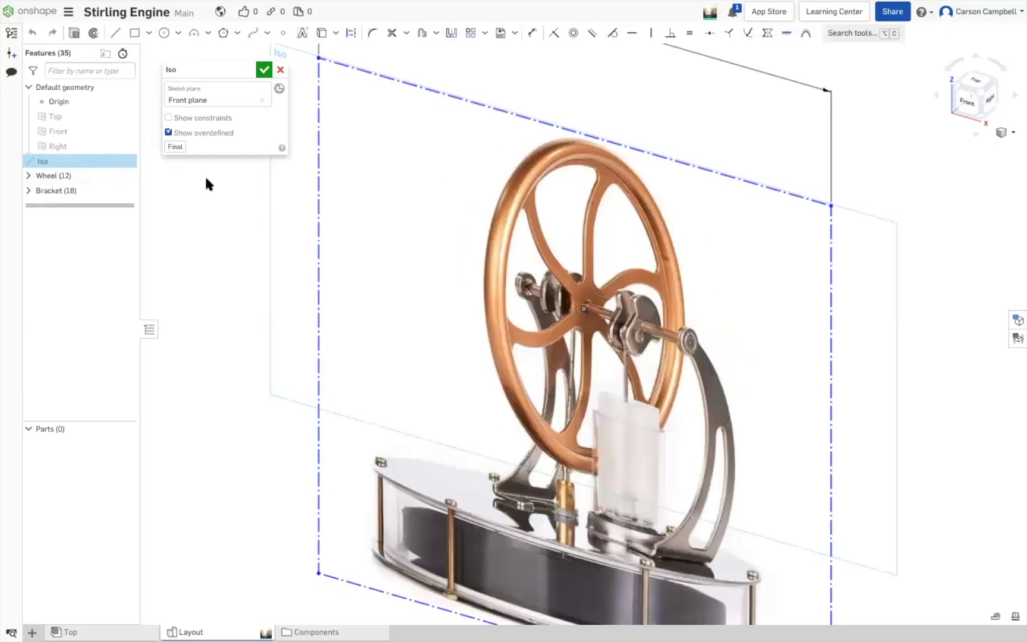
left_click(265, 71)
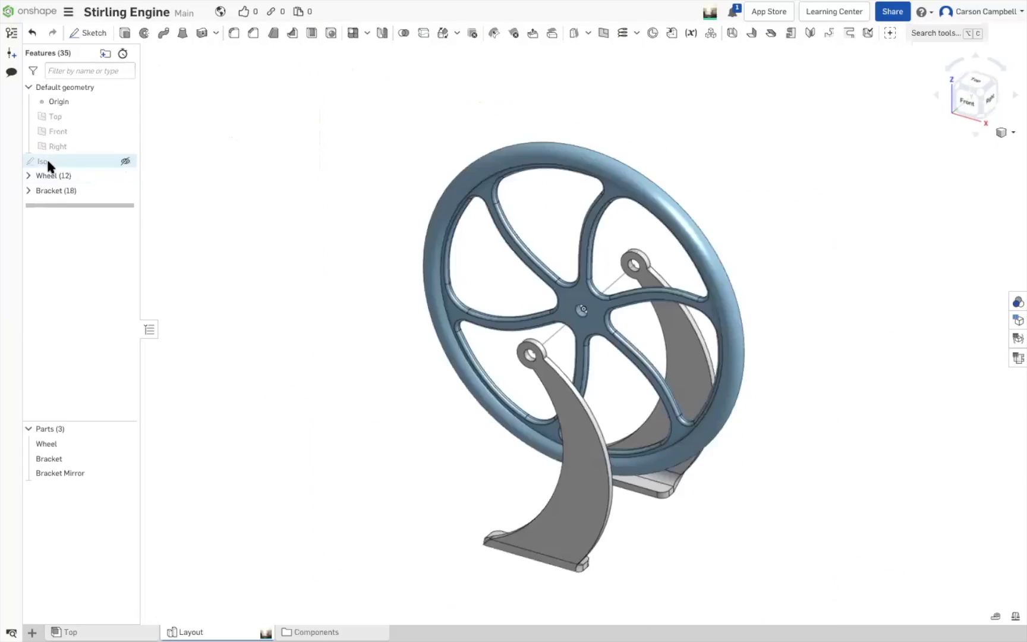
left_click(126, 161)
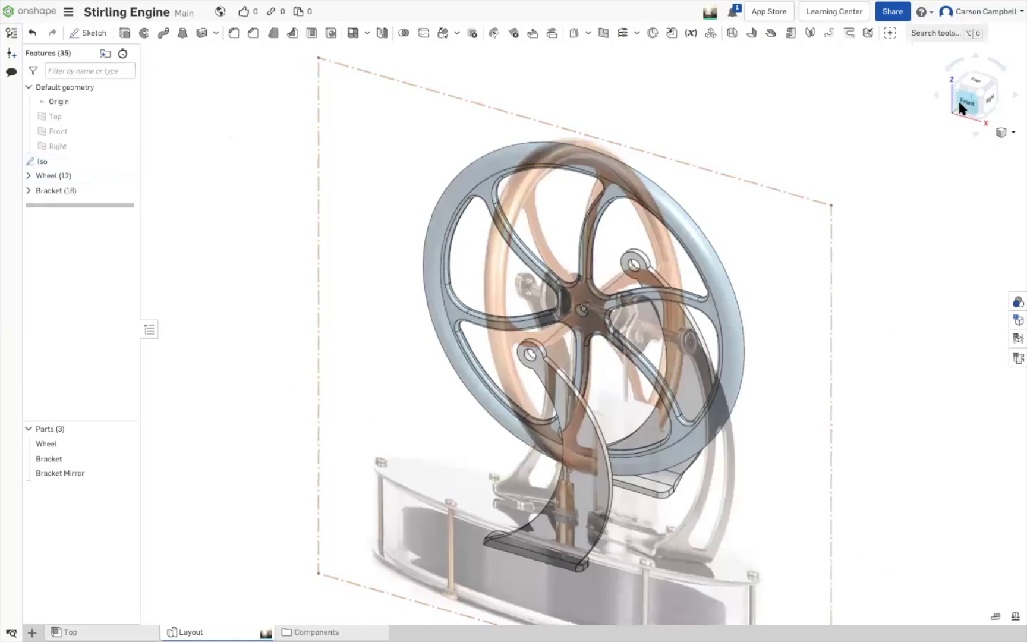
left_click(963, 105)
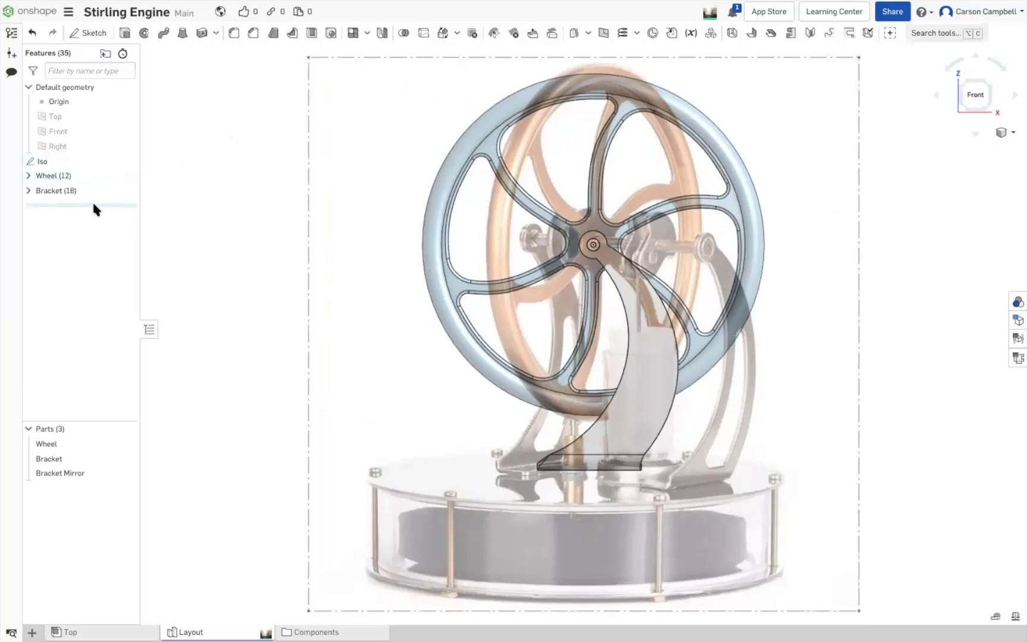
Roll the feature history back to just after the Iso sketch to view the reference image alone, and restore it to the end
left_click_drag(92, 202, 85, 168)
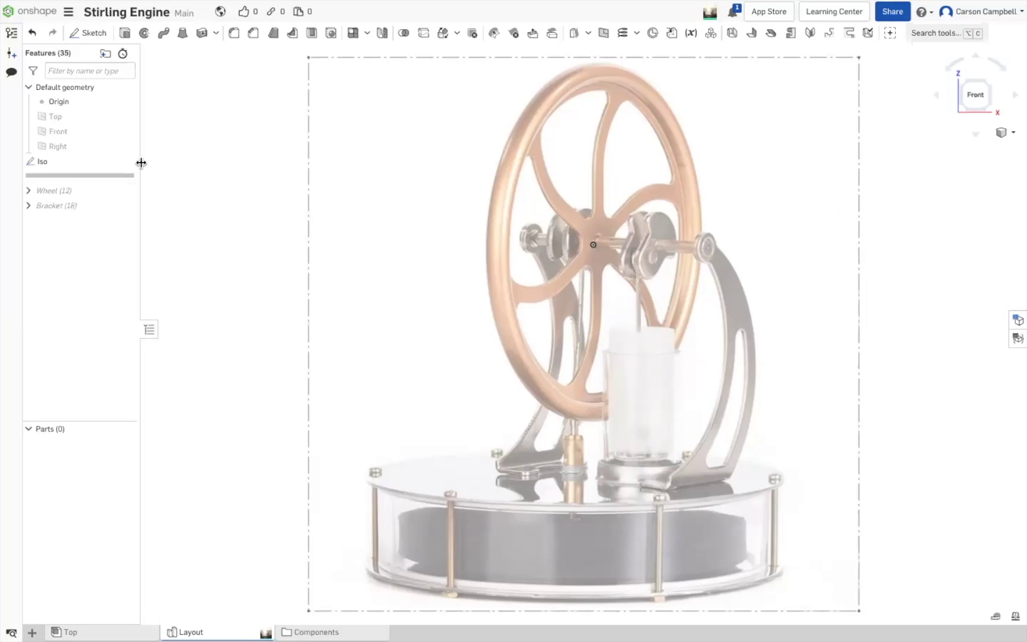
right_click(123, 174)
left_click(155, 181)
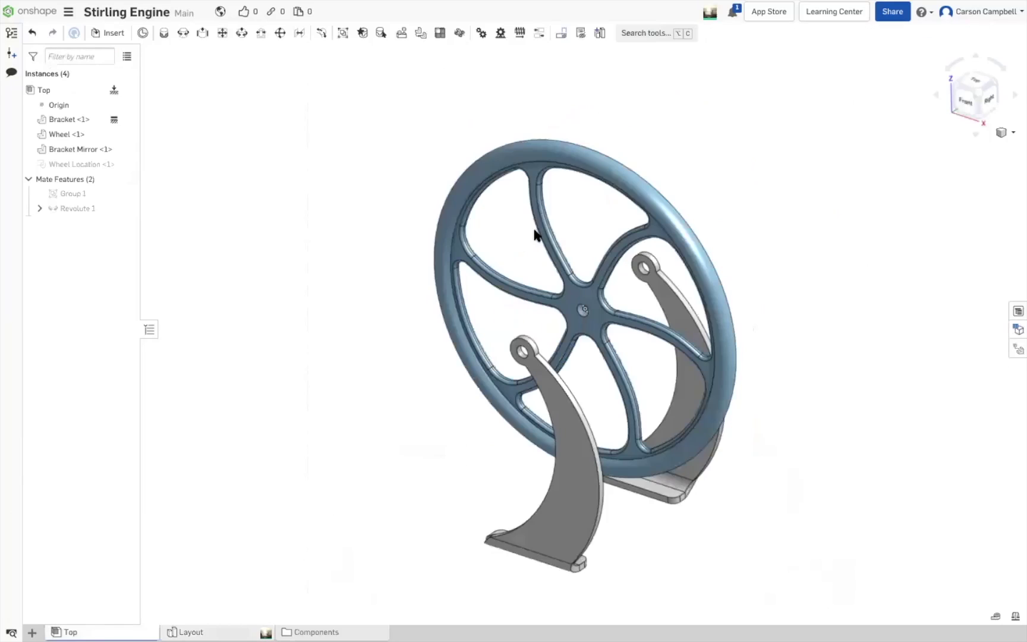
Rotate the wheel in the Top assembly to check its motion, and hide the Iso sketch in the Layout part studio
left_click_drag(601, 171, 313, 362)
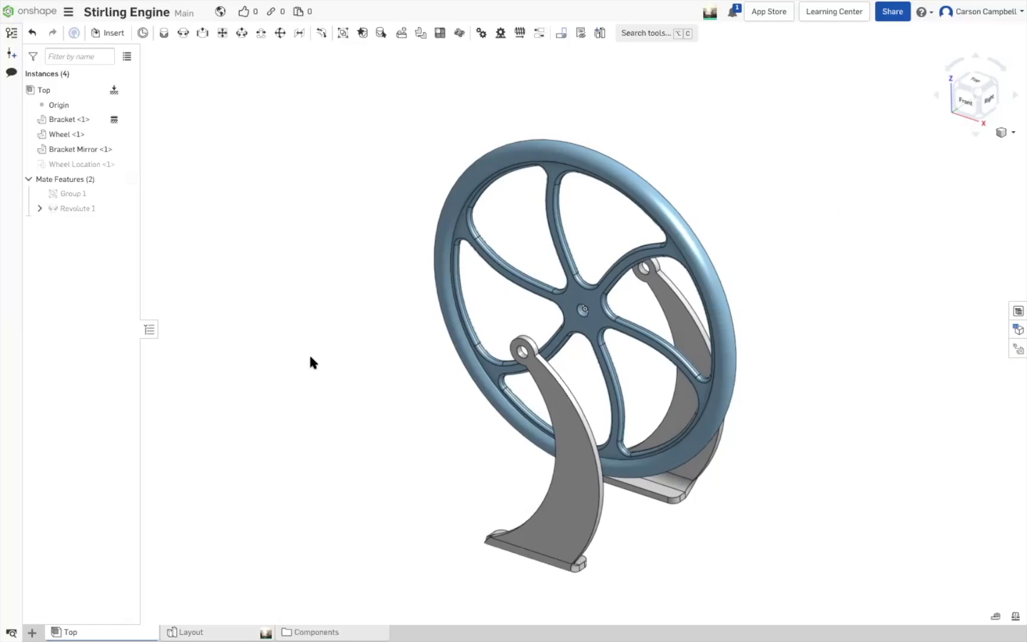
left_click(205, 632)
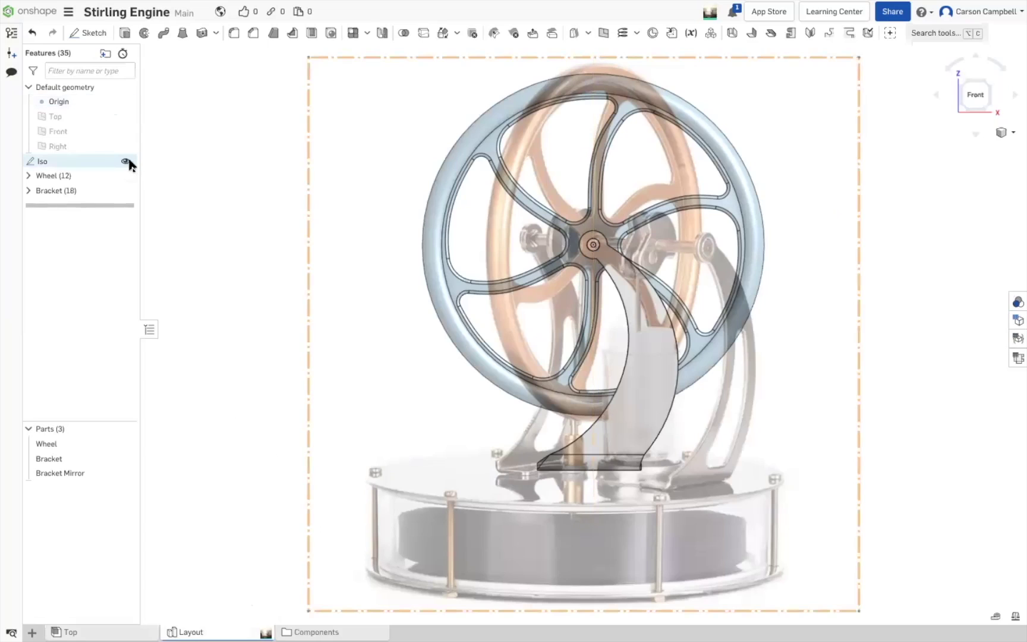
left_click(126, 161)
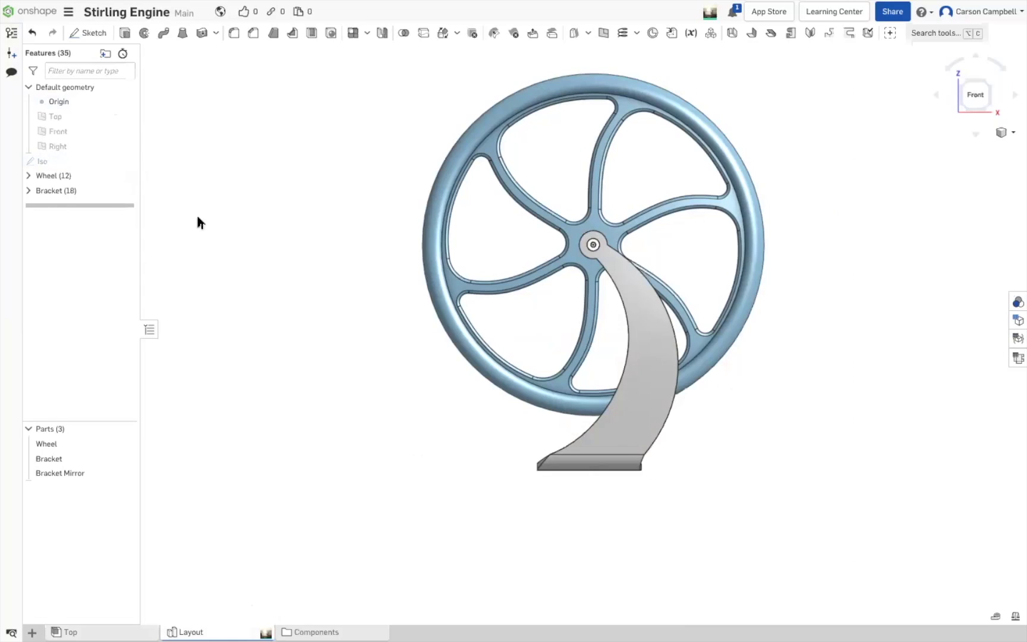
Start a new sketch on the Front plane, facing the model from the front
key("shift+7")
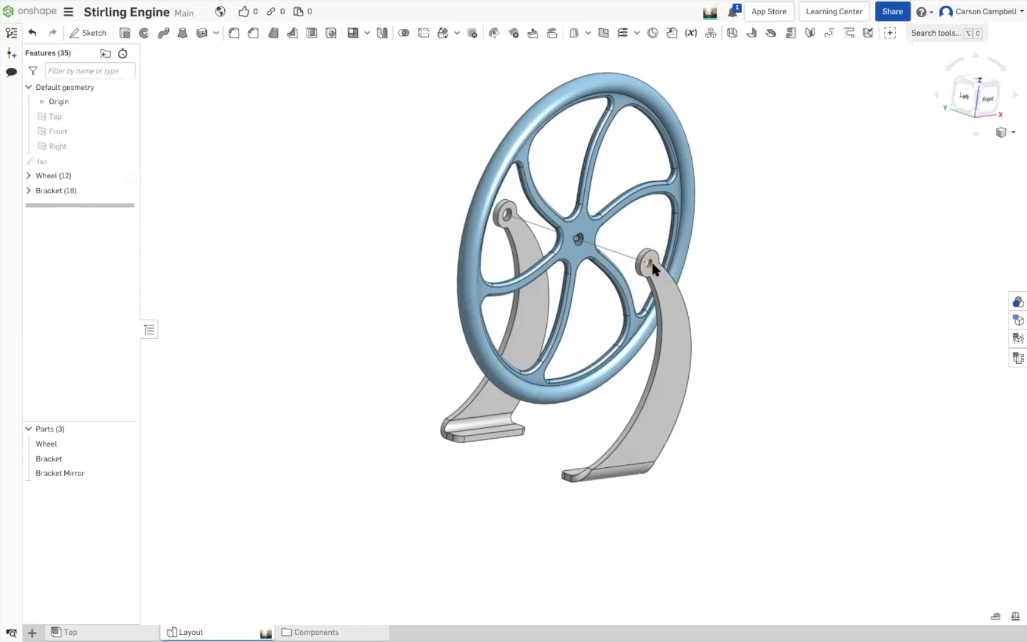
scroll(652, 268, "up", 4)
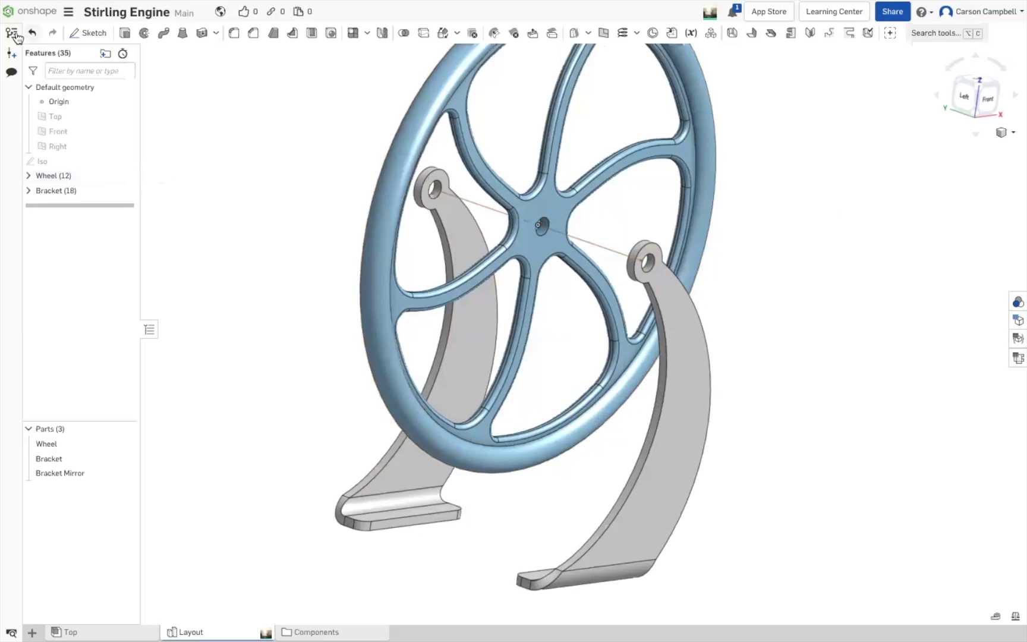
left_click(81, 37)
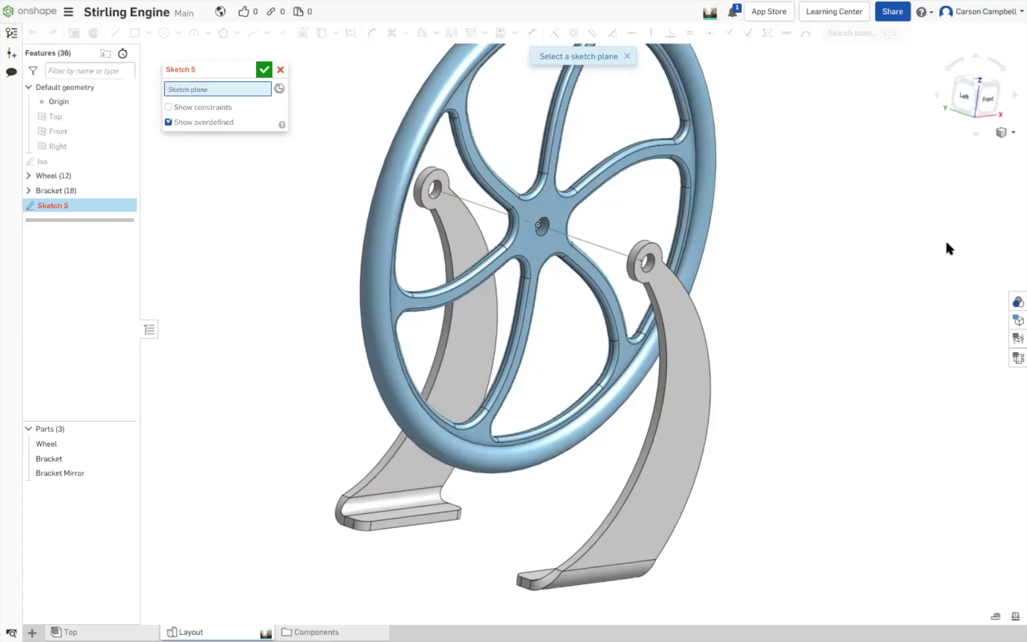
key("p")
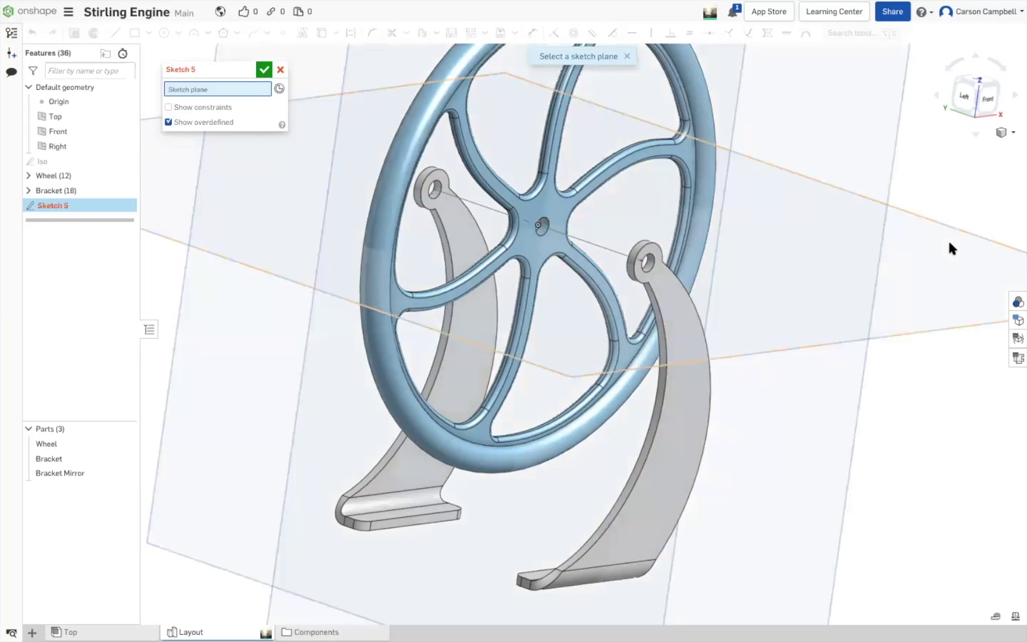
scroll(947, 239, "down", 5)
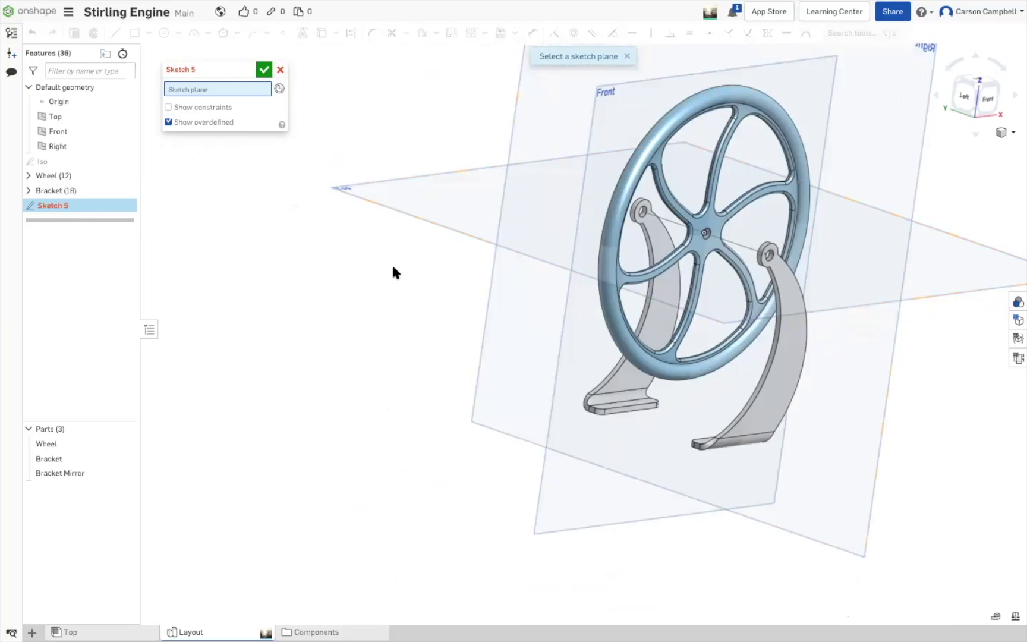
left_click(987, 99)
left_click(437, 183)
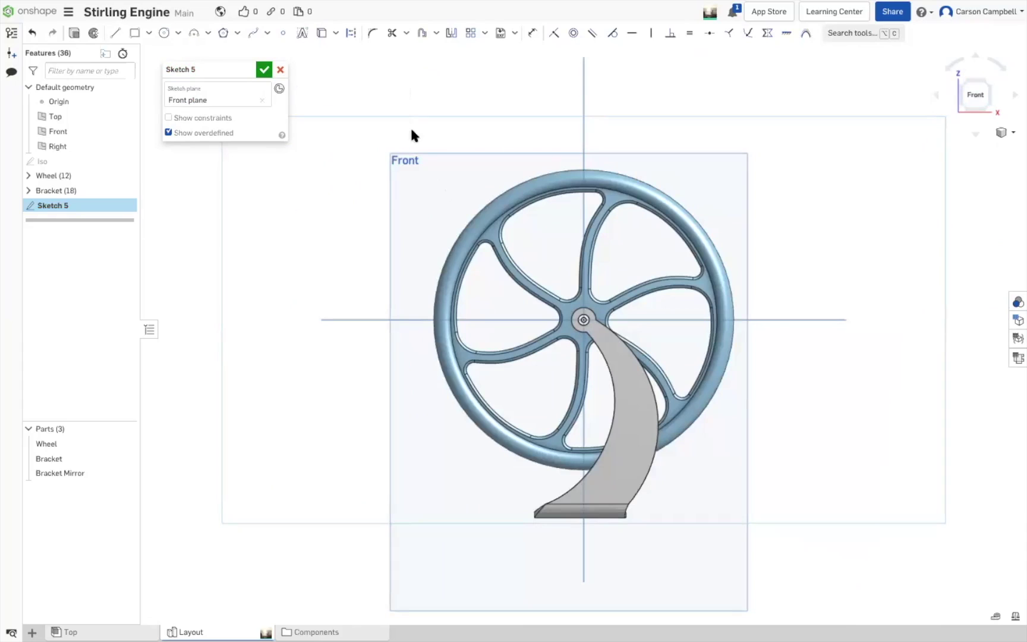
Hide the Wheel, Bracket and Bracket Mirror parts and the default planes to clear the sketch view
left_click(125, 445)
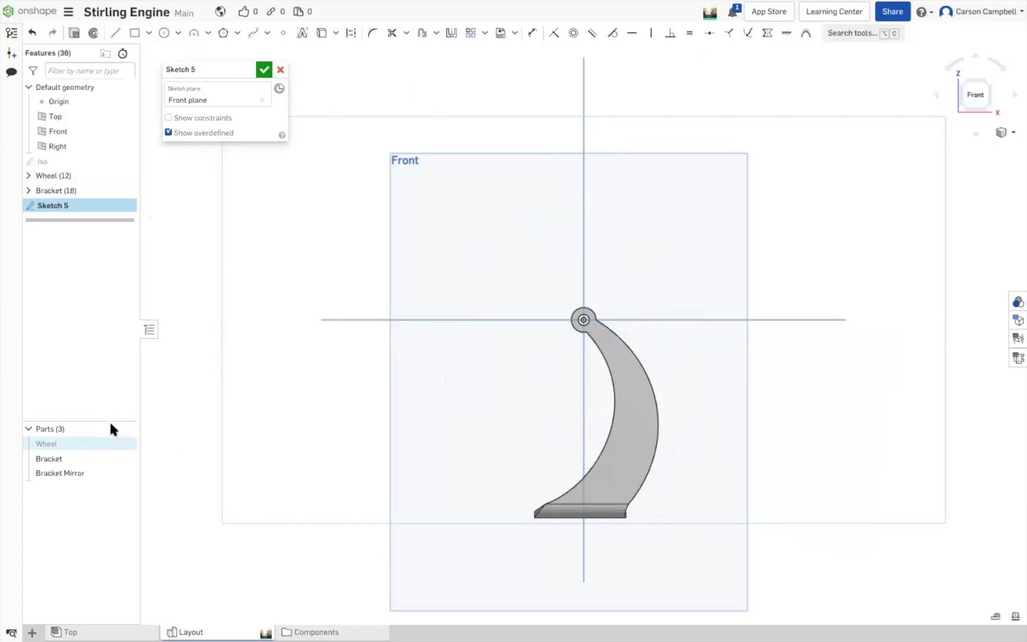
left_click(125, 459)
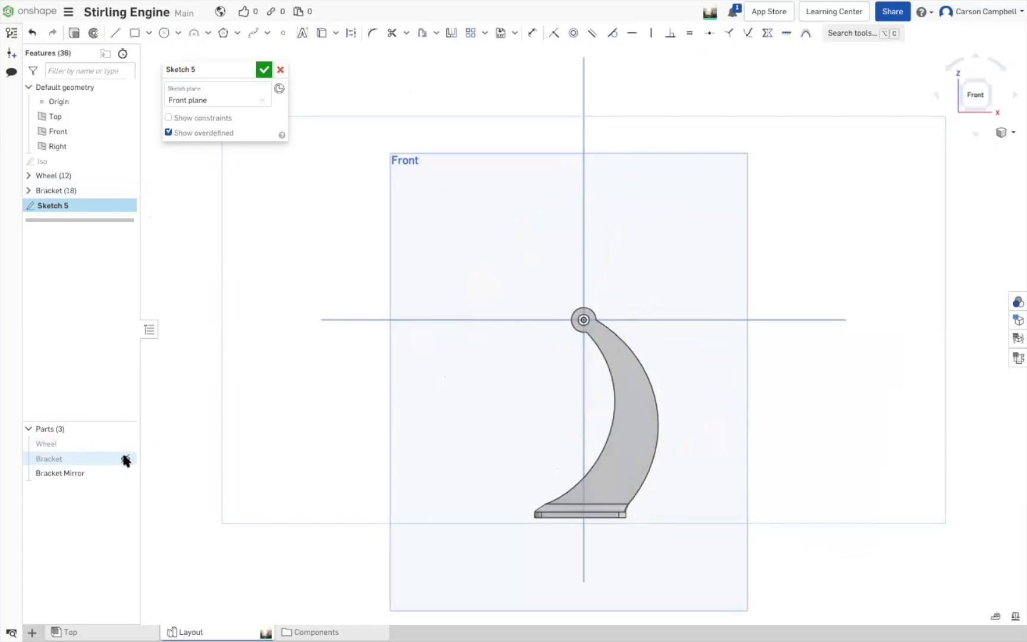
mouse_move(402, 380)
right_mouse_down()
mouse_move(422, 385)
mouse_move(527, 339)
mouse_move(587, 330)
right_mouse_up()
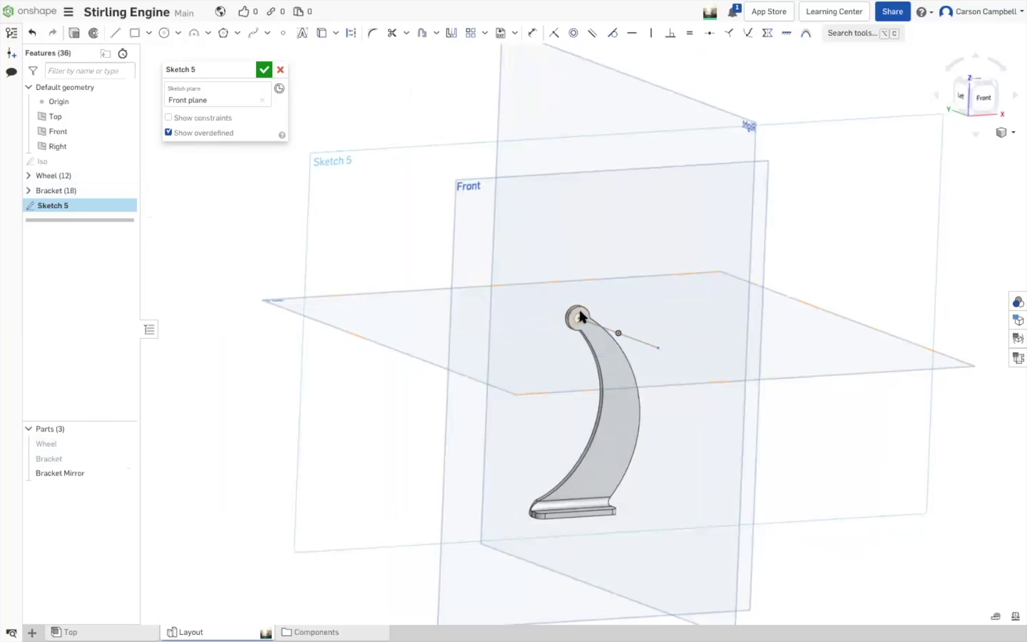
left_click(125, 473)
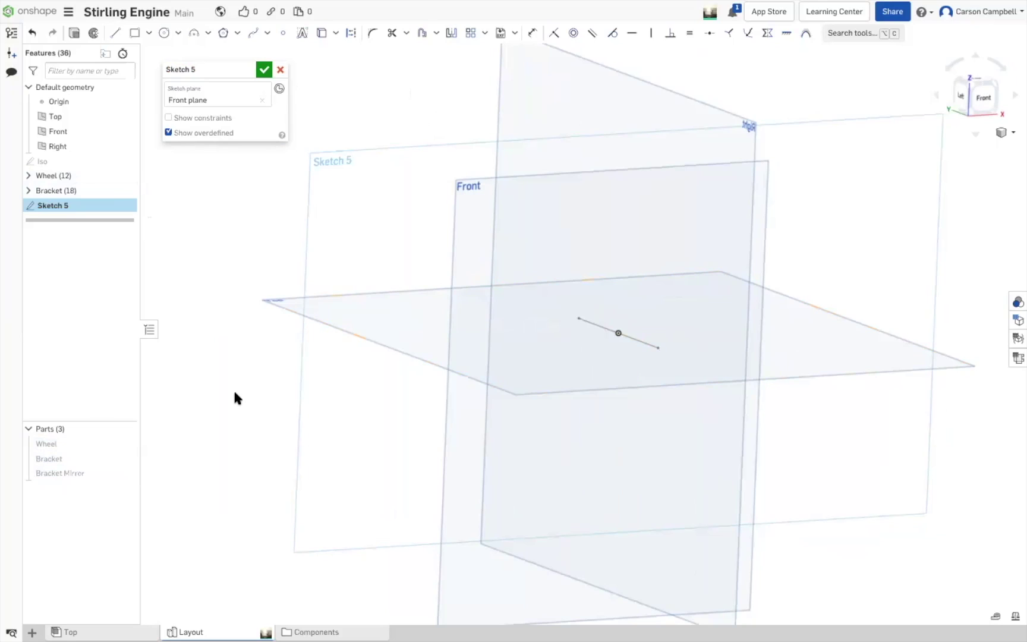
key("p")
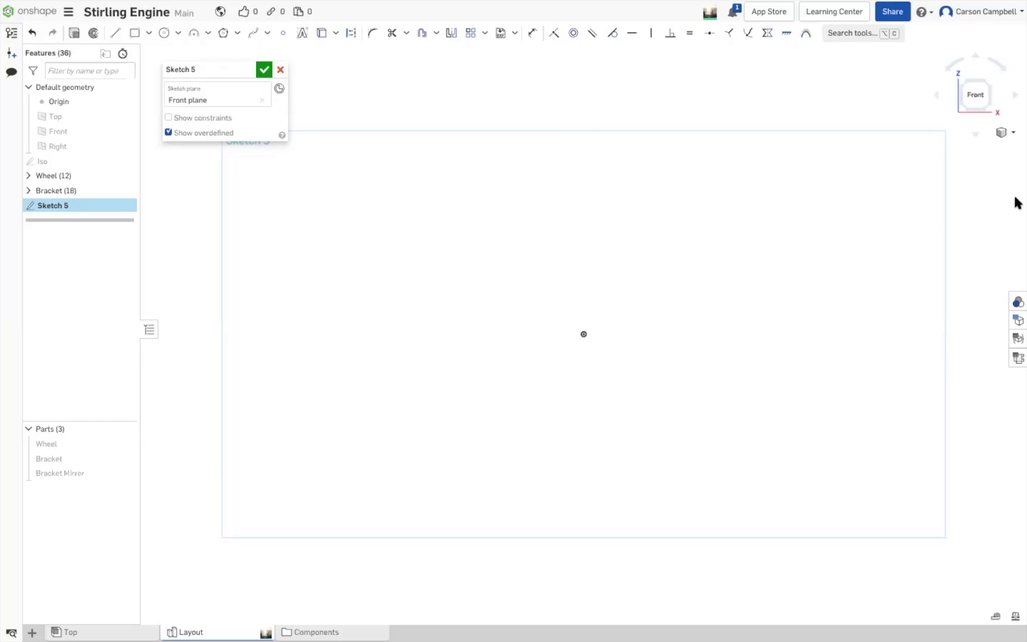
Sketch a nearly horizontal line about 56 long from the origin and pull its free end lower
mouse_move(768, 5)
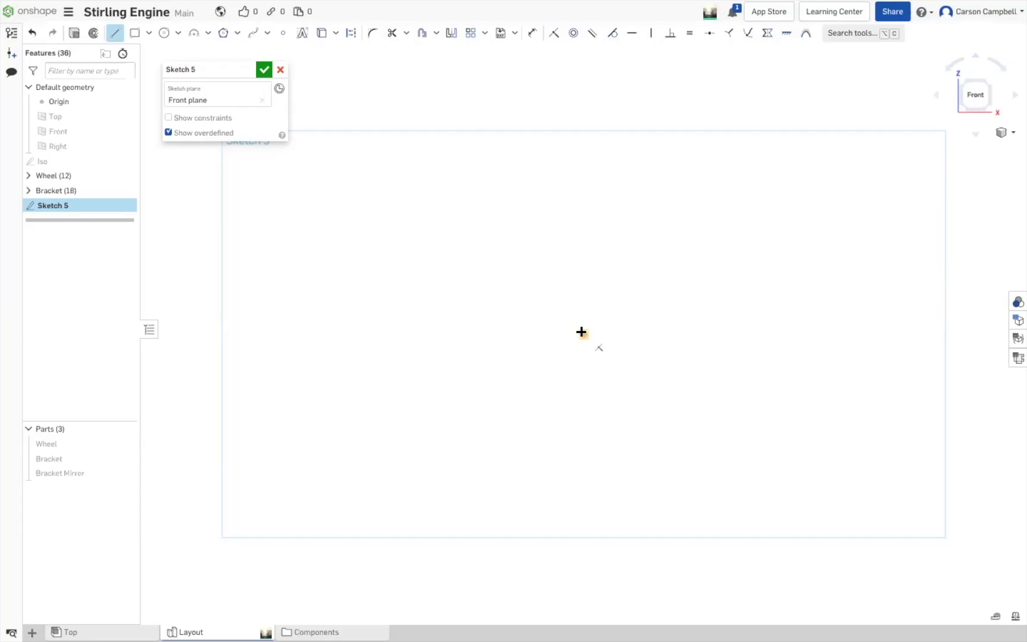
left_click(583, 330)
left_click(779, 341)
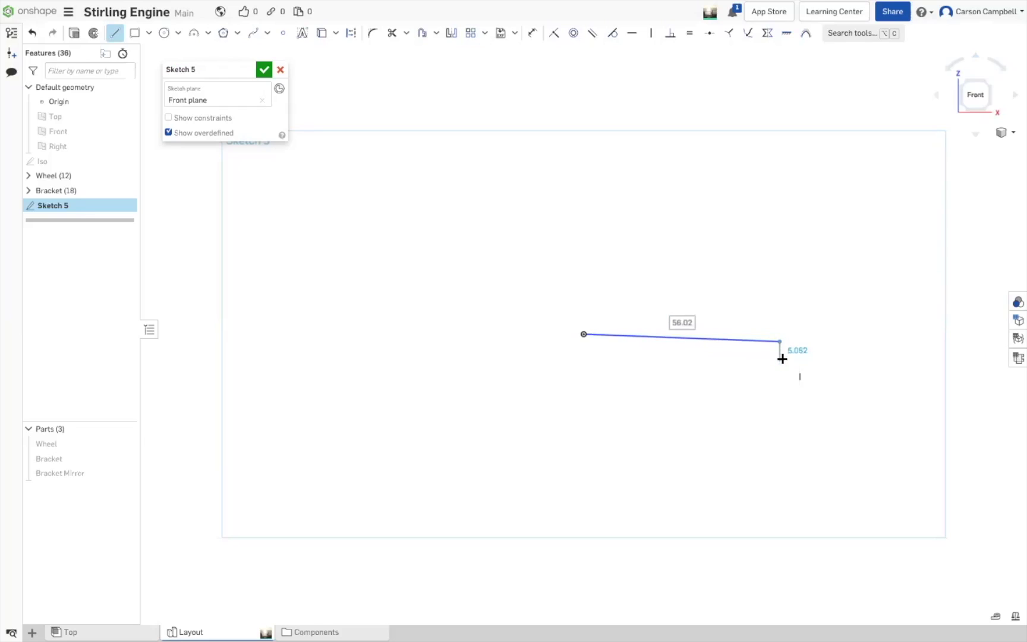
key("Escape")
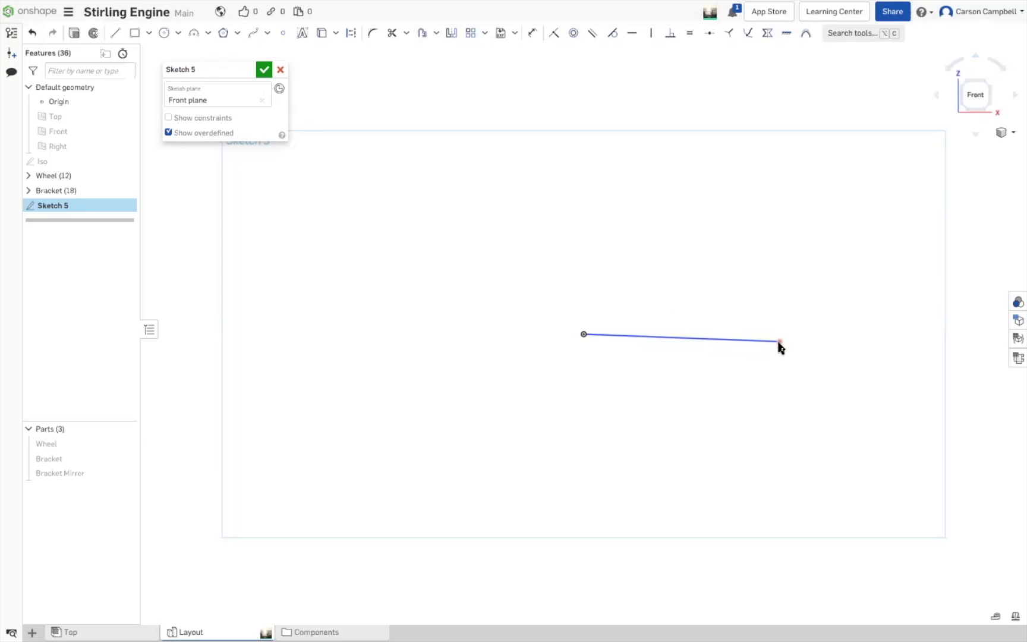
left_click_drag(779, 341, 780, 368)
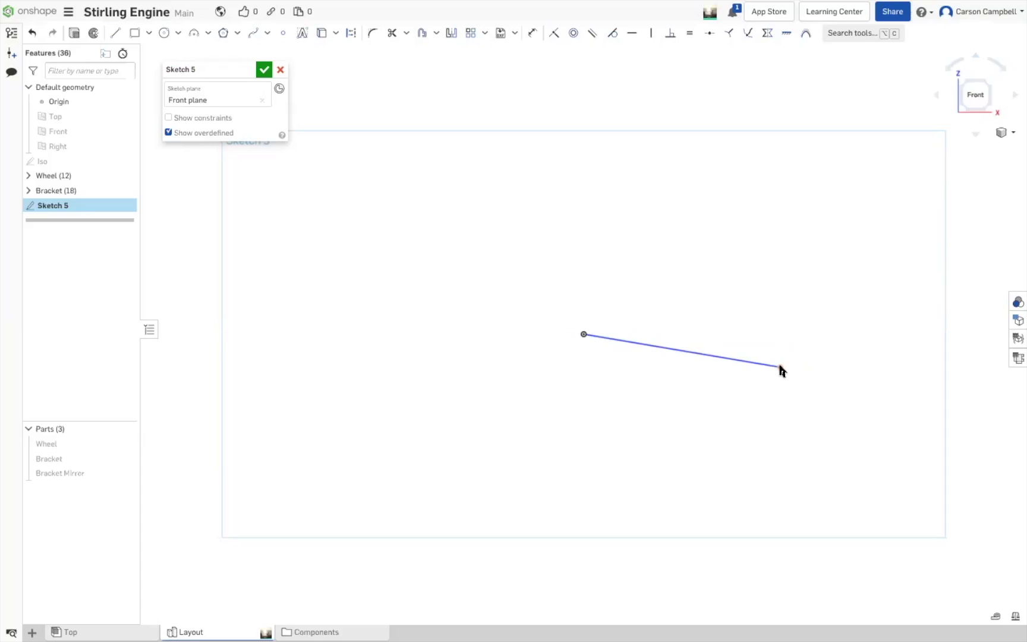
left_click(780, 367)
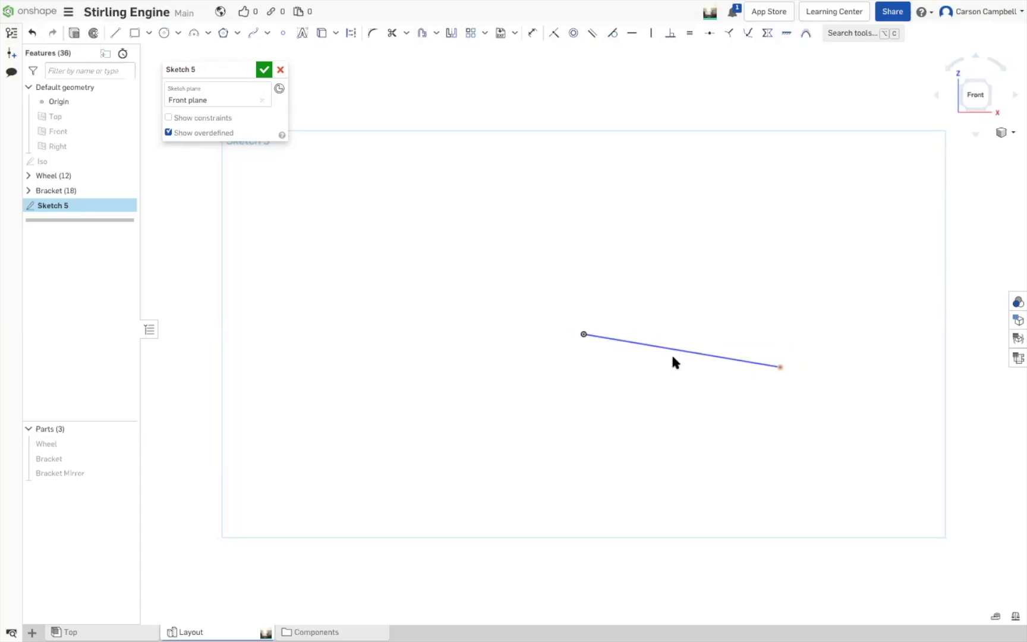
Show the Image sketch from the Wheel folder as a reference behind the current sketch
left_click(28, 176)
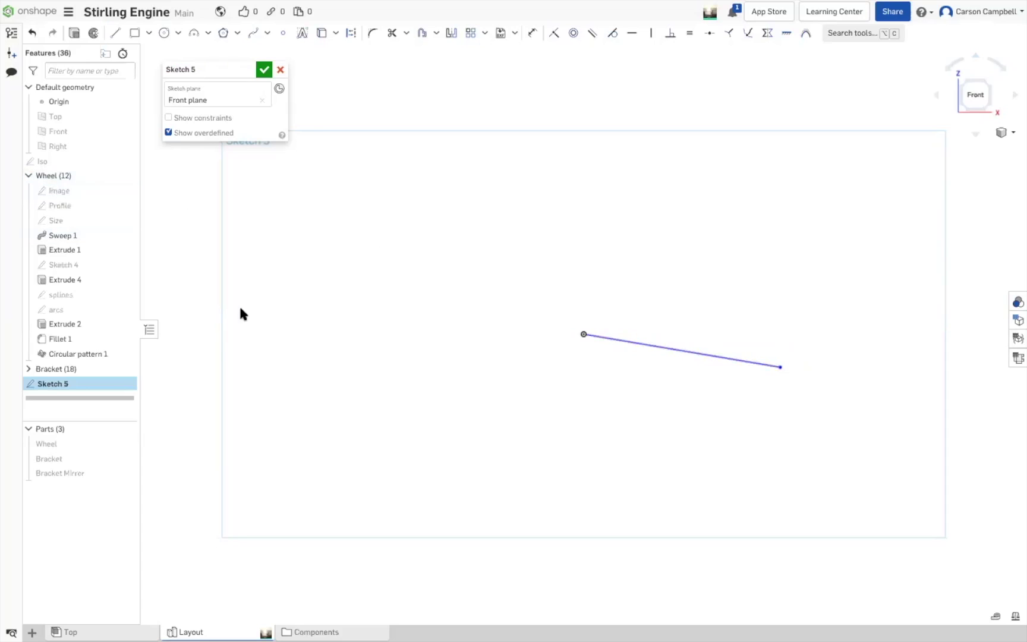
left_click(125, 191)
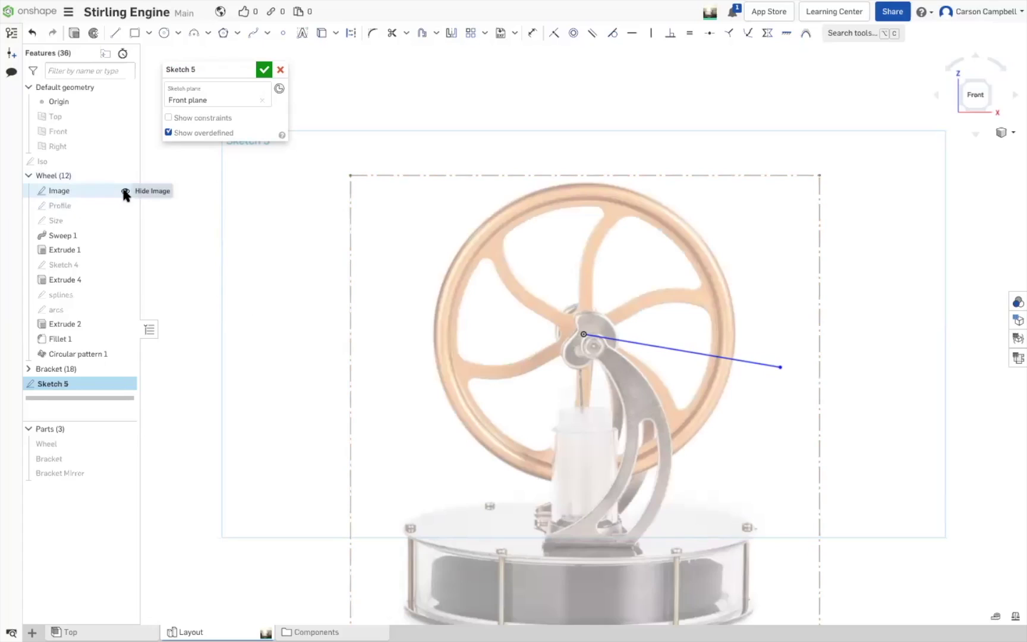
Hide the Wheel folder's Image sketch and show the Bracket folder's Image sketch as the reference instead
left_click(125, 191)
left_click(28, 176)
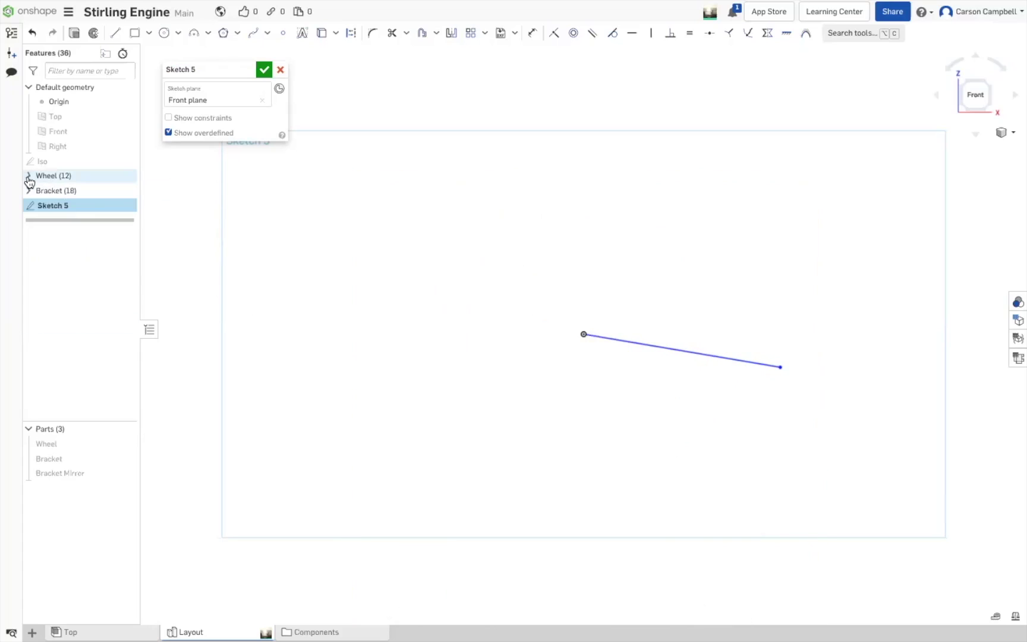
left_click(29, 190)
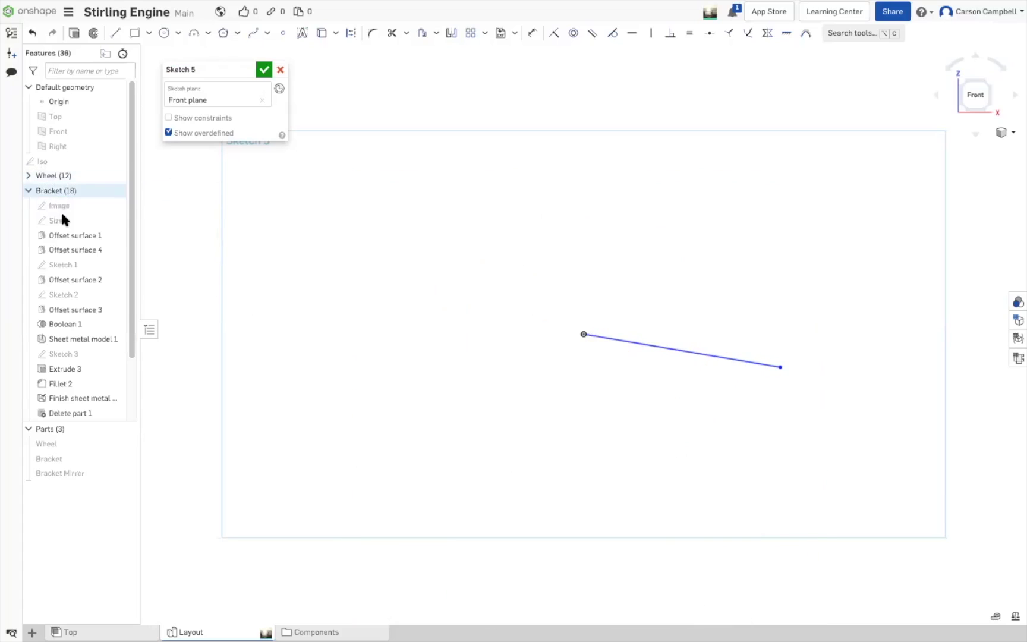
left_click(114, 207)
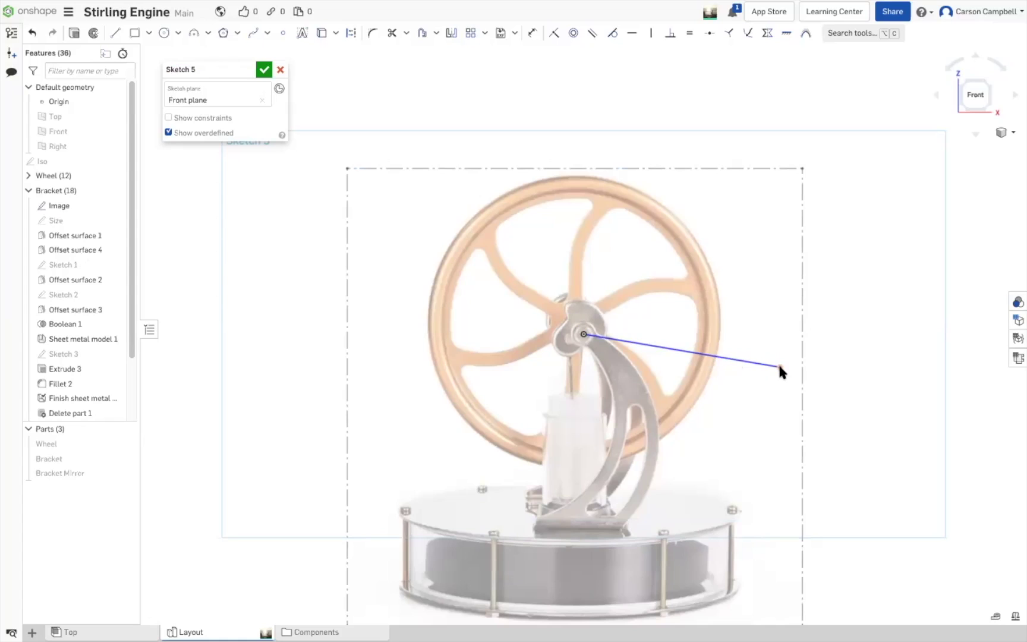
Replace the long line with a short crank line about 4.25 mm long from the origin to the crank pin in the image
left_click(649, 346)
key("Delete")
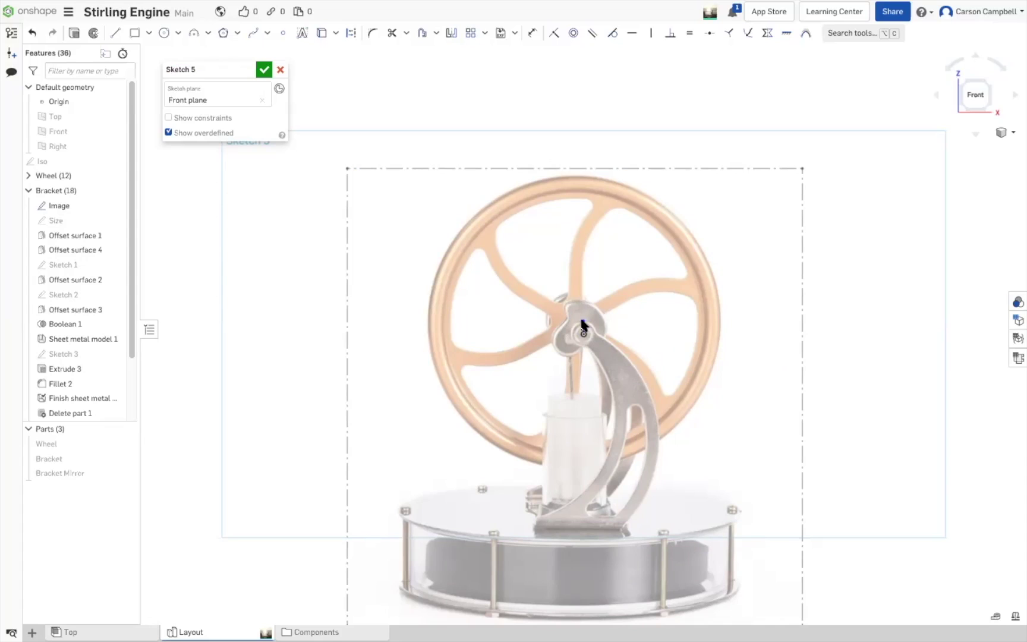
left_click_drag(582, 321, 554, 340)
left_click_drag(560, 335, 568, 338)
scroll(575, 354, "up", 5)
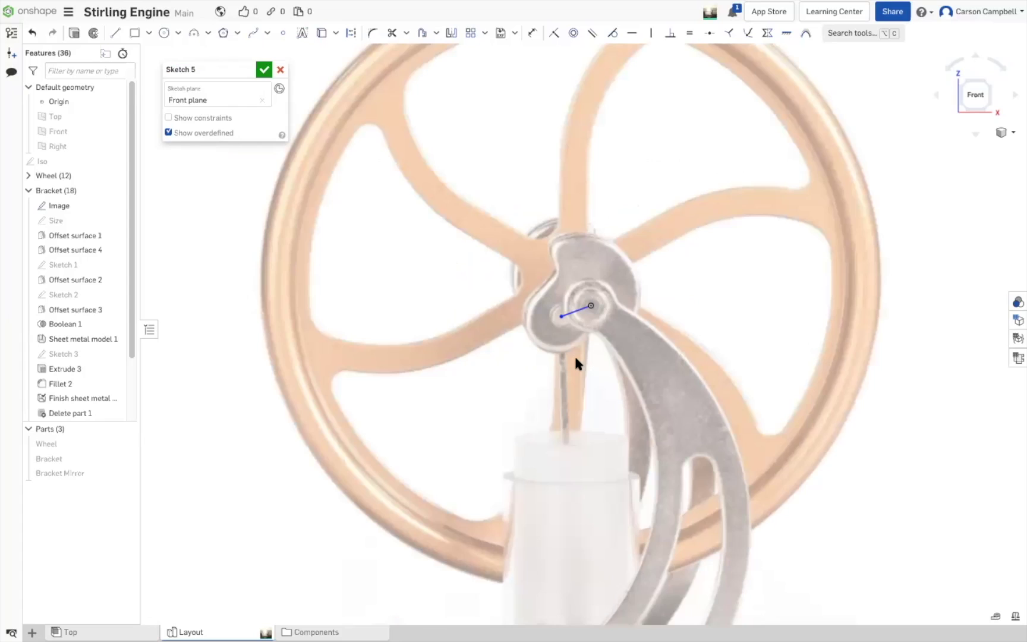
Sketch a connecting rod line about 46 mm long from the crank line's free end down to the base of the cylinder in the image
key("l")
left_click(561, 315)
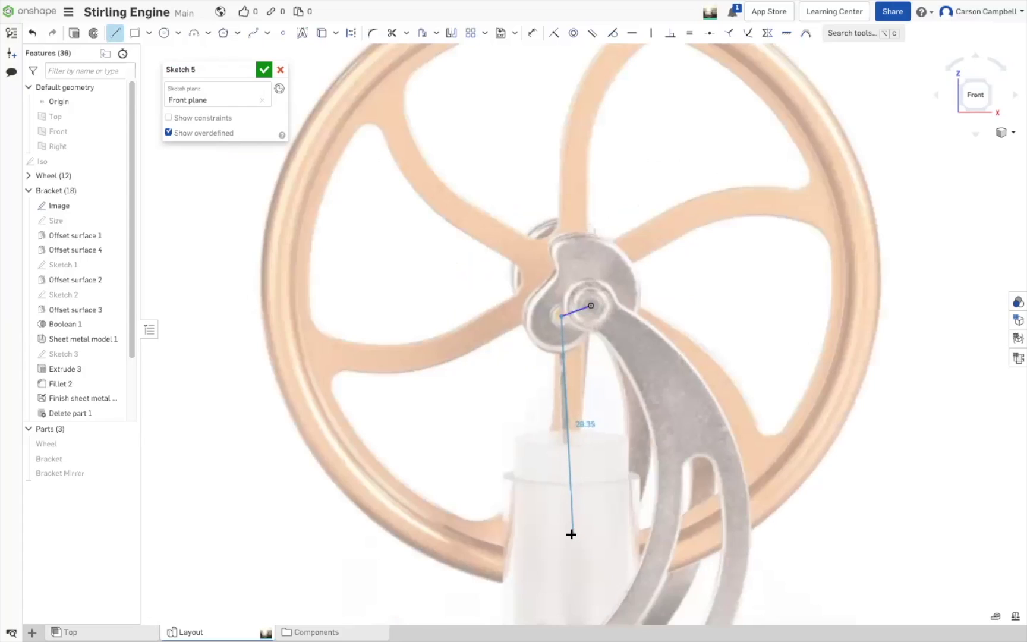
scroll(571, 535, "down", 5)
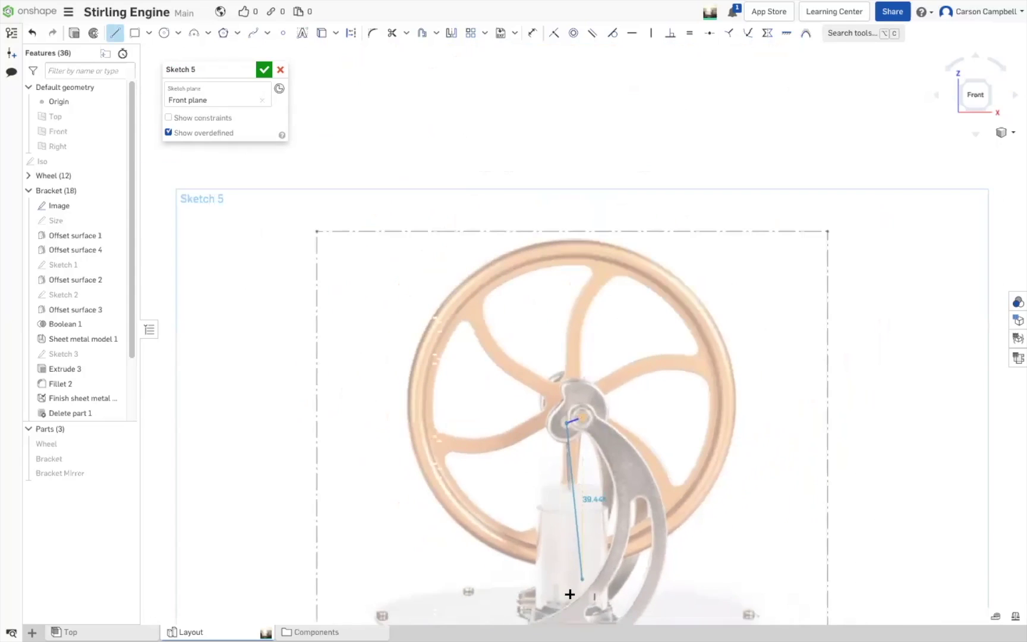
scroll(569, 594, "up", 3)
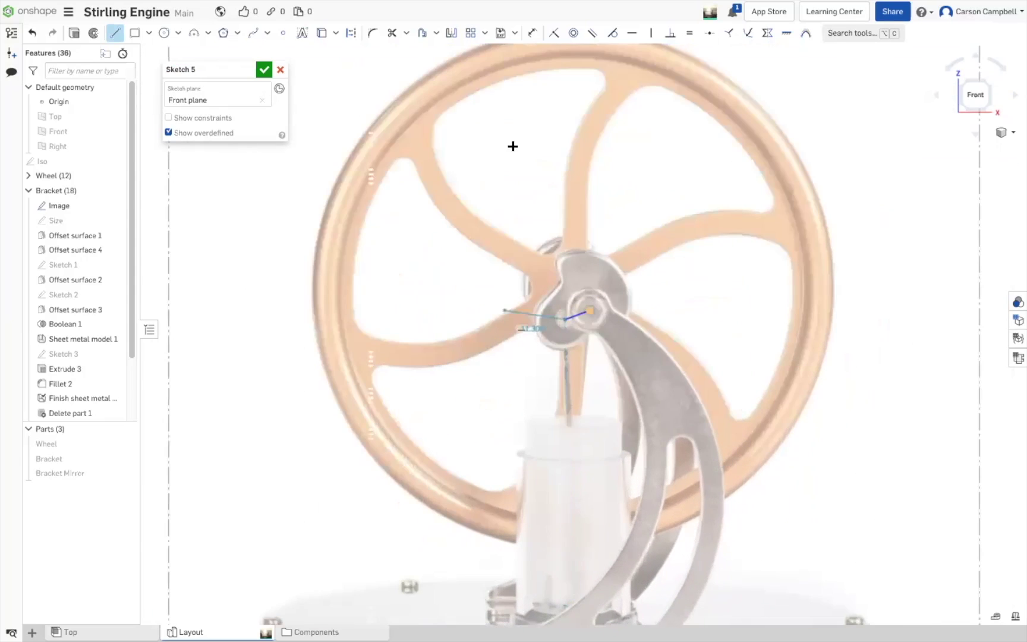
scroll(511, 147, "down", 4)
scroll(544, 357, "up", 6)
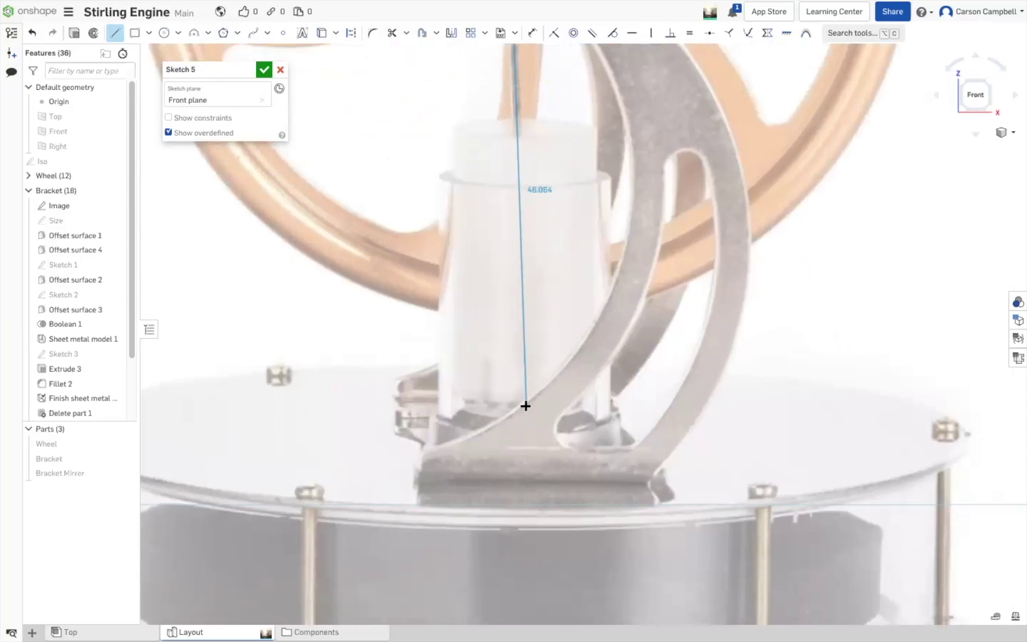
left_click(526, 406)
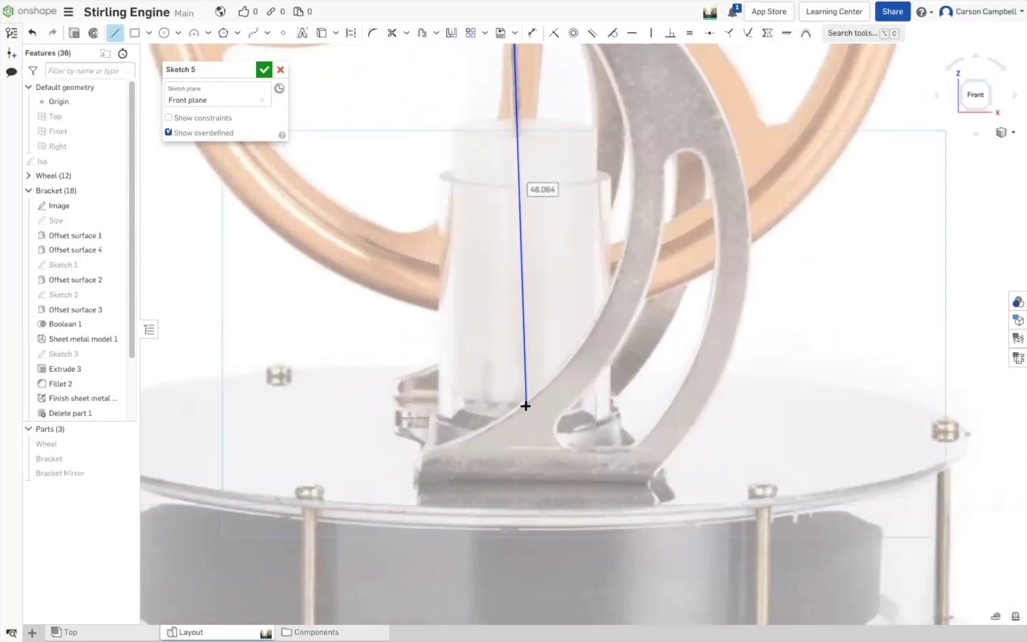
key("Escape")
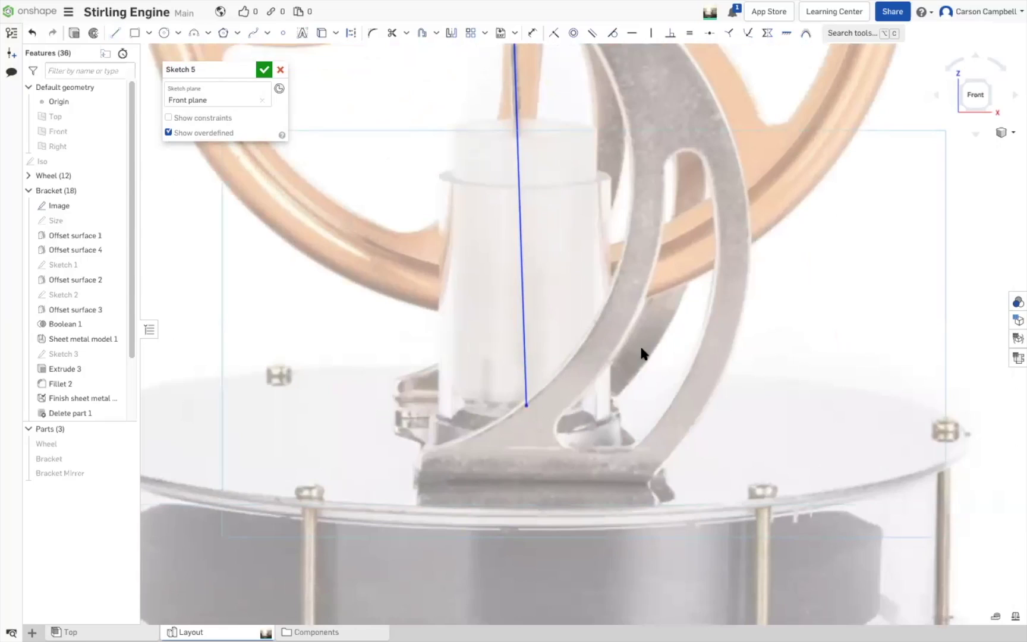
Dimension the short crank line and set its length to 4 mm
scroll(641, 354, "down", 5)
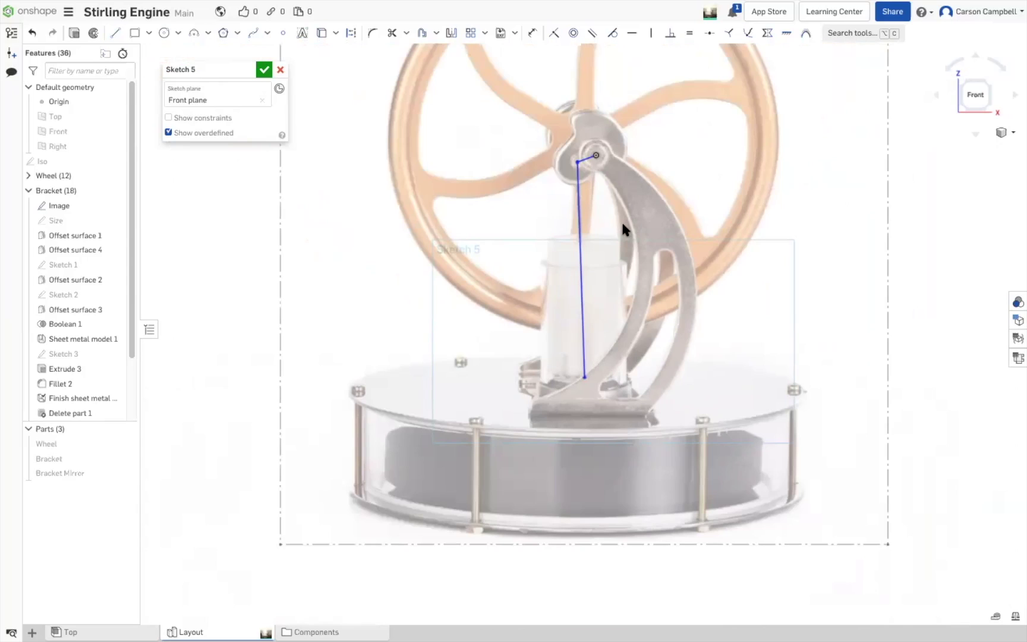
key("d")
left_click(579, 153)
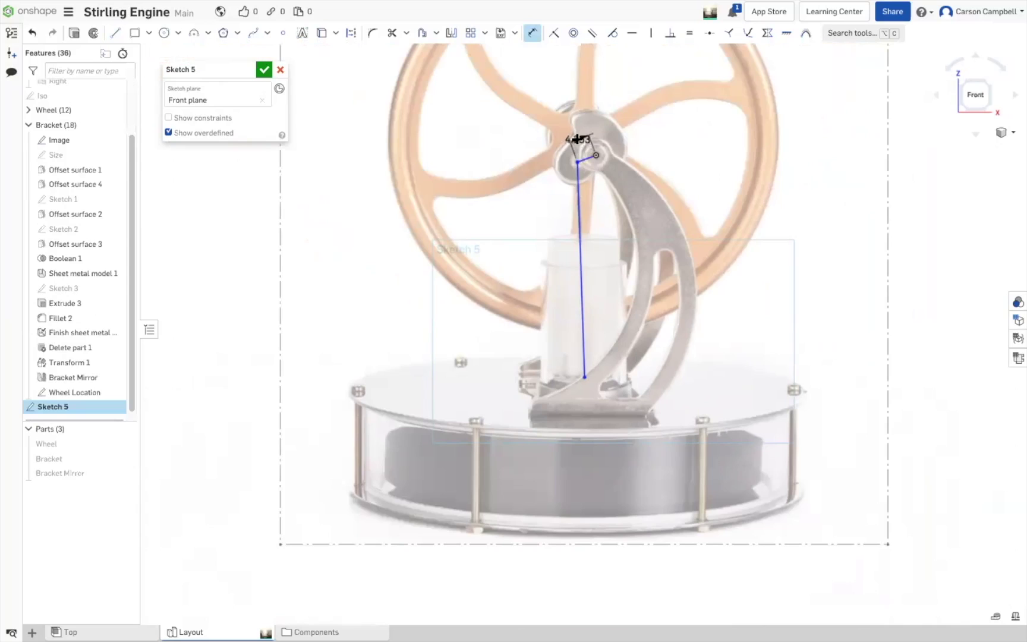
left_click(578, 139)
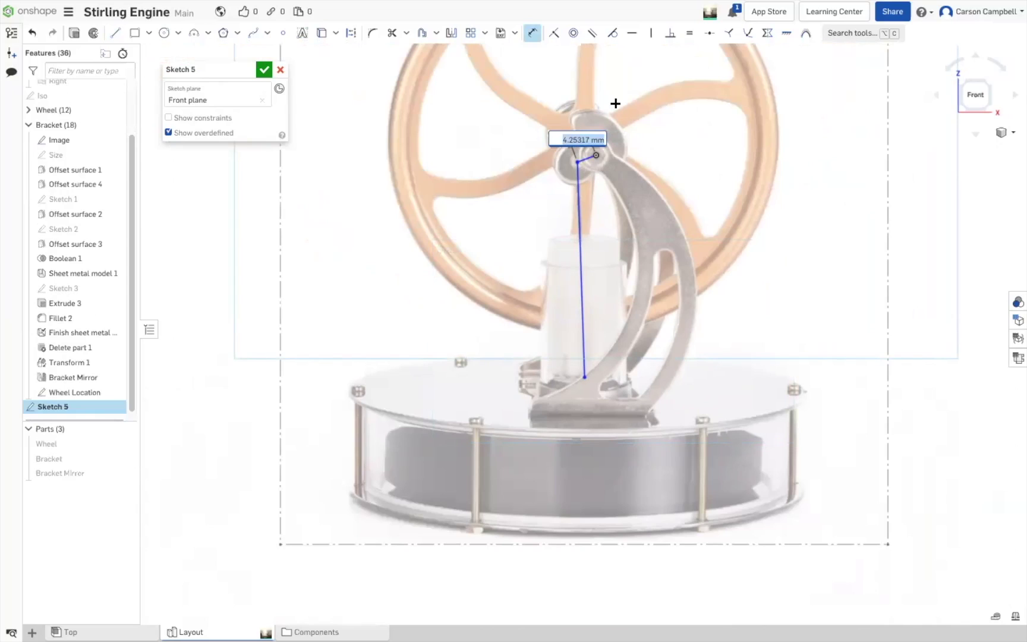
type("4")
key("Return")
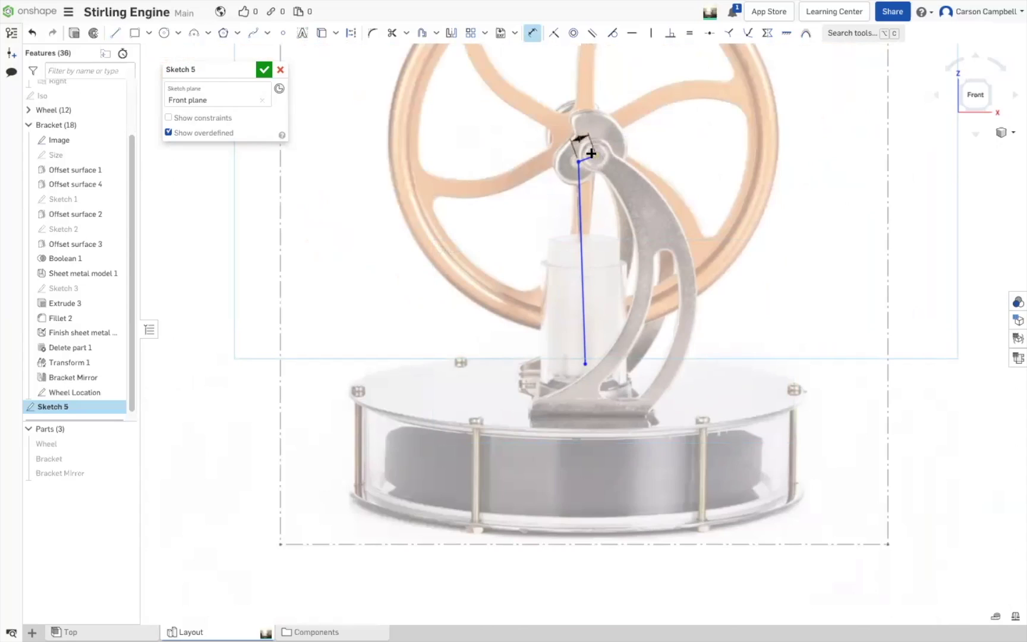
Dimension the long connecting rod line and set its length to 43 mm
scroll(596, 155, "up", 3)
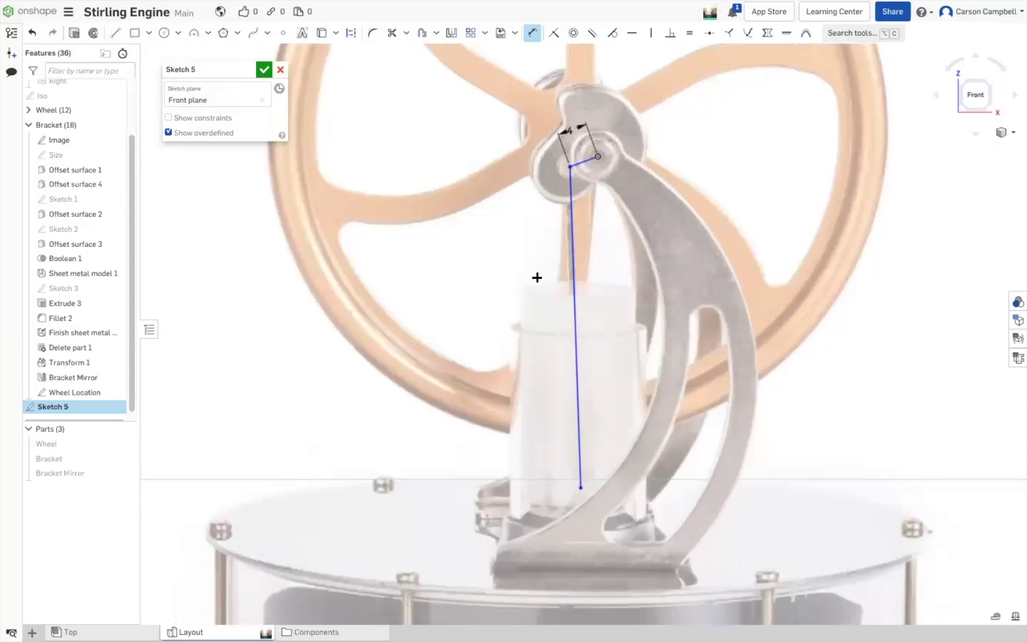
left_click(573, 296)
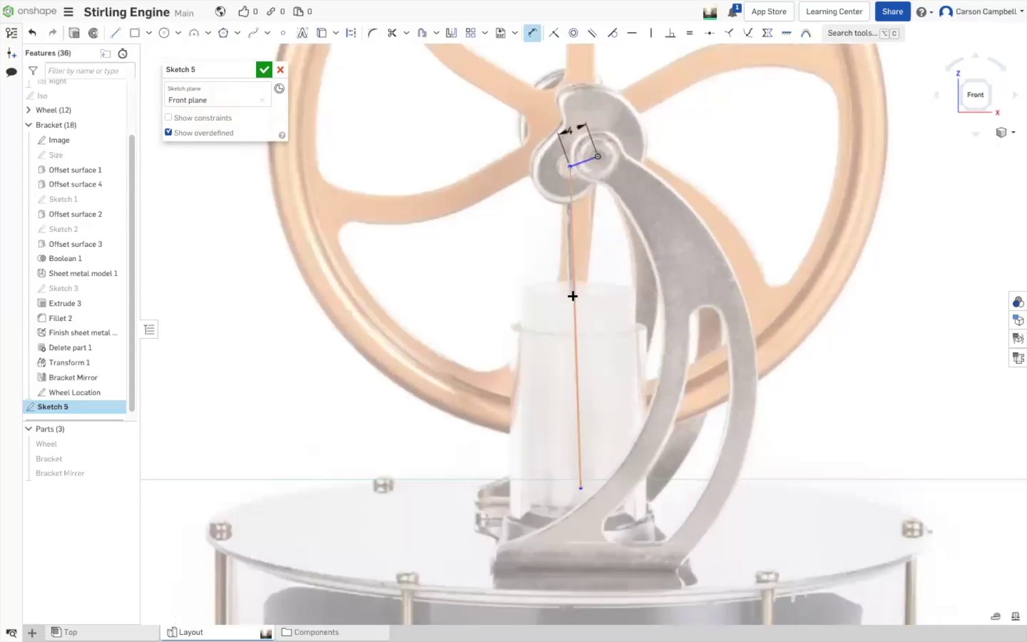
left_click(505, 296)
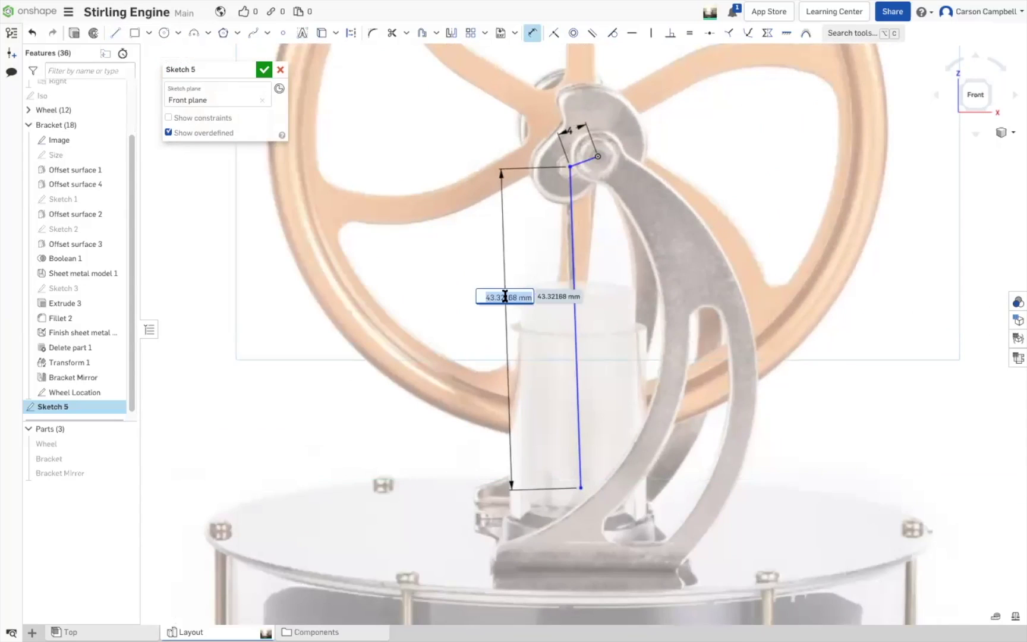
type("43")
key("Return")
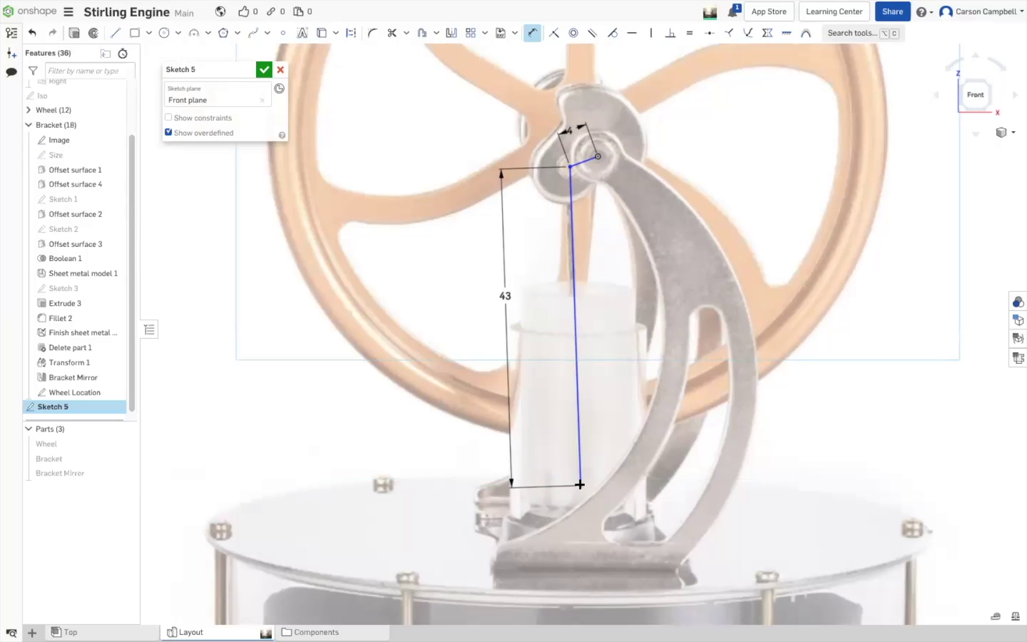
key("Escape")
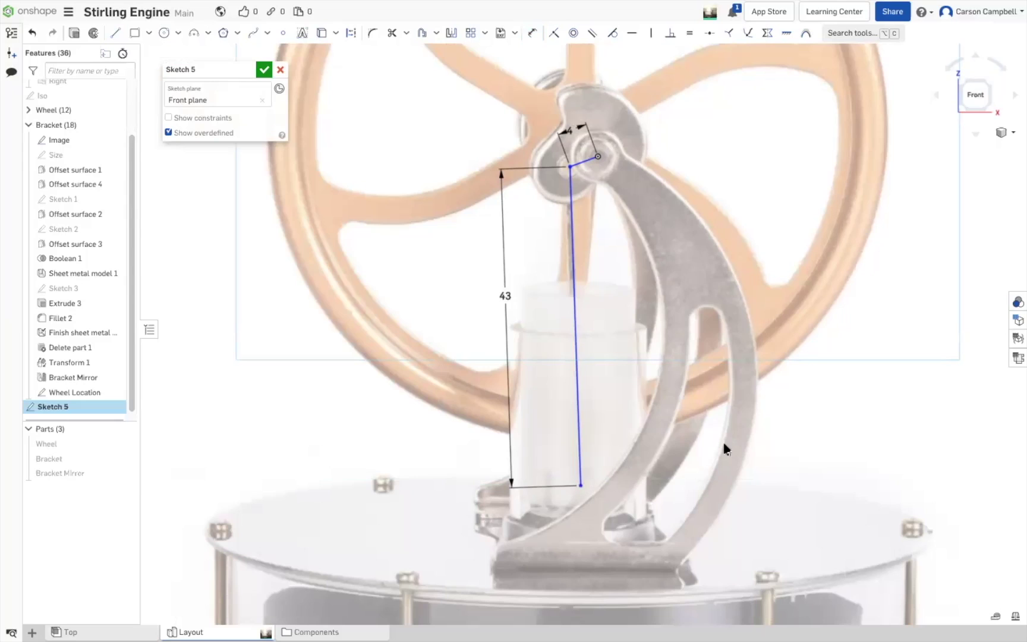
Constrain the rod's lower endpoint vertically to the origin and swing the crank line until it points straight down
left_click(581, 485)
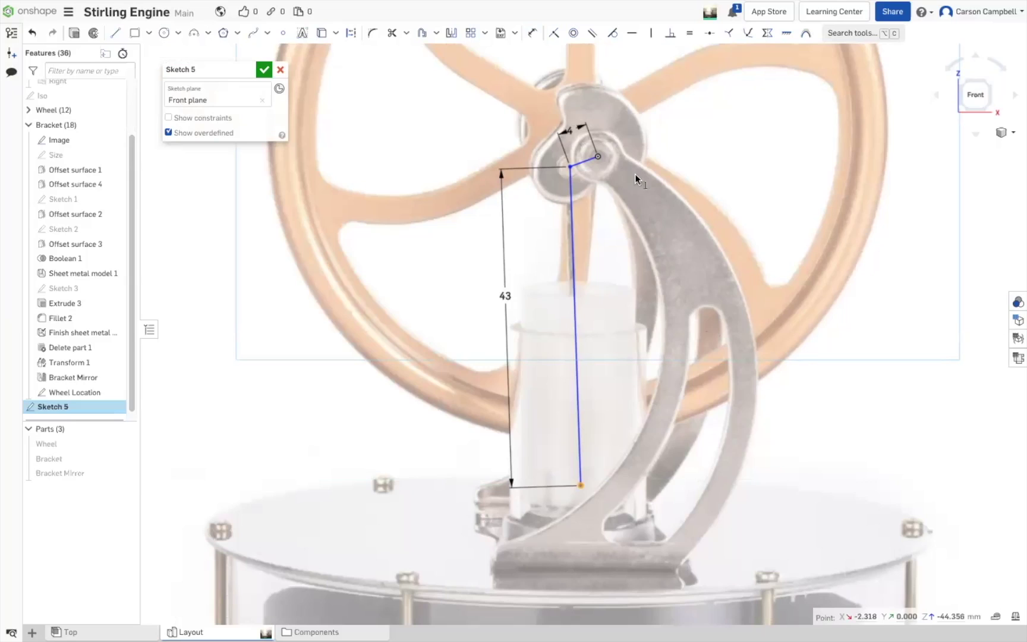
left_click(596, 155)
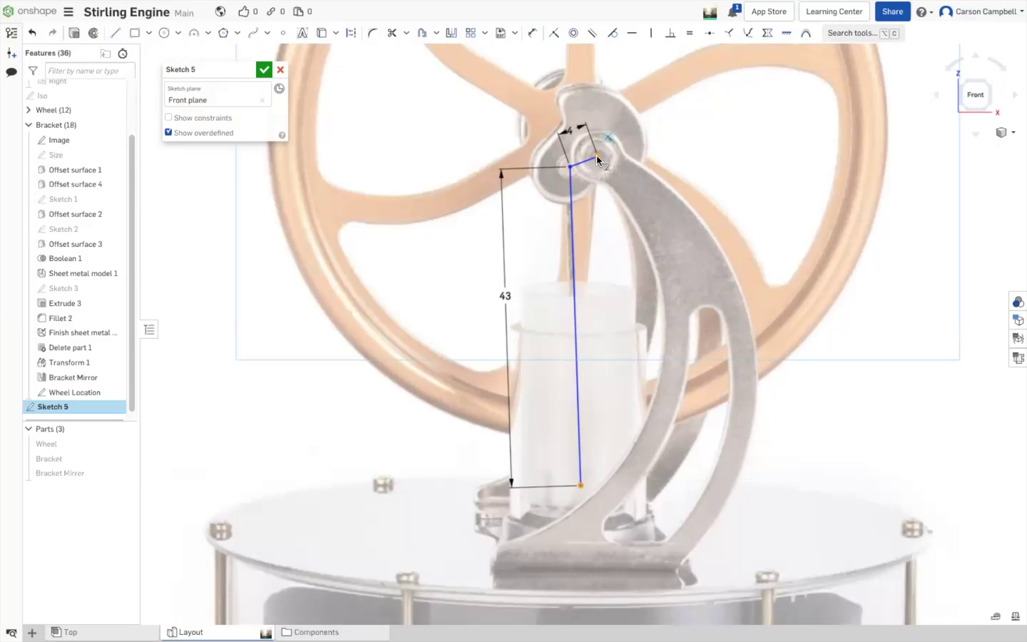
key("v")
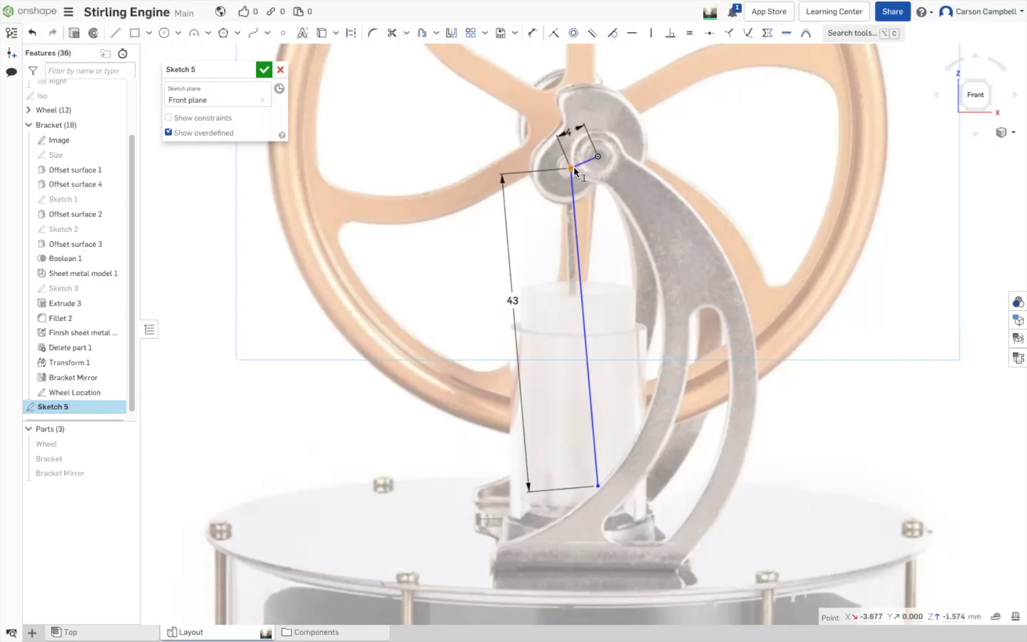
mouse_move(570, 167)
left_mouse_down()
mouse_move(603, 186)
mouse_move(568, 163)
mouse_move(616, 160)
mouse_move(628, 141)
mouse_move(574, 140)
mouse_move(581, 174)
mouse_move(621, 190)
mouse_move(558, 134)
mouse_move(556, 182)
mouse_move(598, 193)
mouse_move(609, 155)
mouse_move(585, 144)
mouse_move(579, 161)
mouse_move(615, 187)
mouse_move(620, 156)
mouse_move(592, 135)
mouse_move(575, 148)
mouse_move(602, 174)
mouse_move(602, 151)
mouse_move(578, 147)
mouse_move(578, 169)
mouse_move(603, 180)
mouse_move(610, 169)
mouse_move(596, 144)
mouse_move(579, 163)
left_mouse_up()
left_click_drag(571, 168, 594, 220)
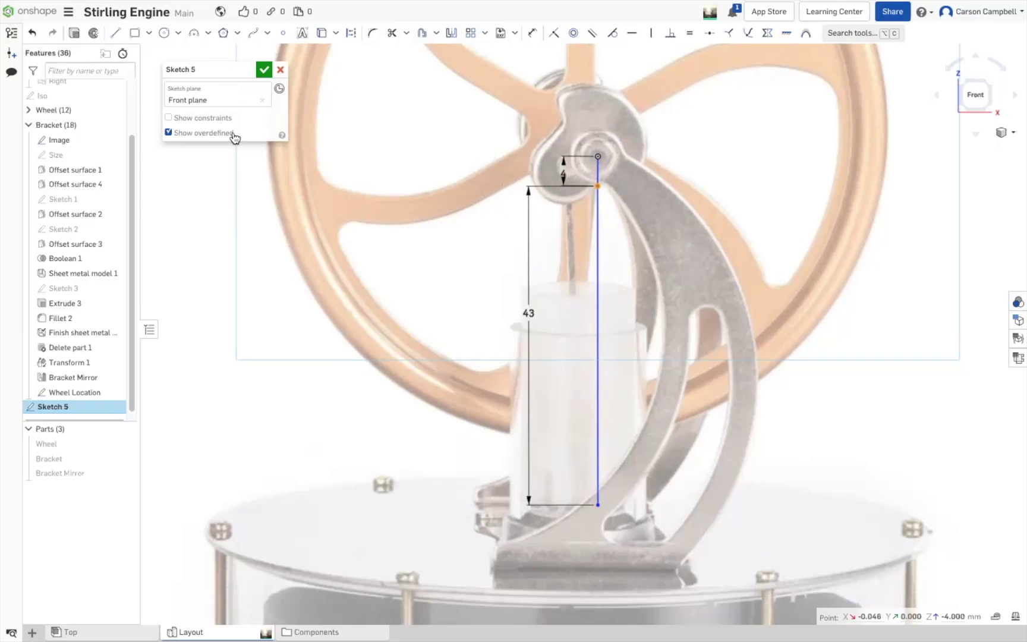
Rename the sketch as Crank
left_click(229, 70)
type("Layout")
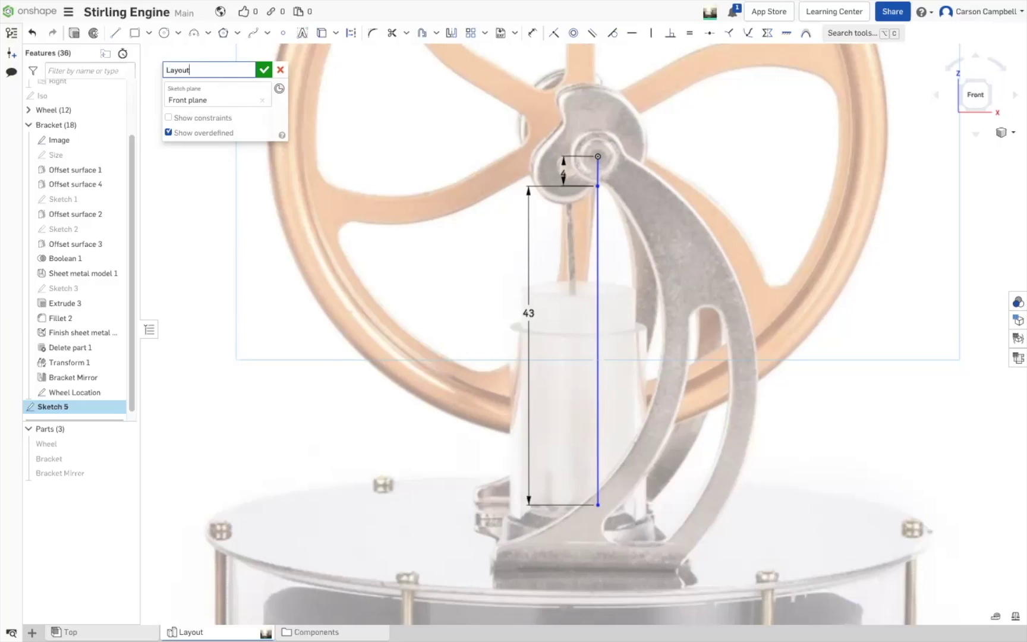
key("BackSpace")
key("BackSpace")
key("BackSpace")
key("BackSpace")
key("BackSpace")
key("BackSpace")
type("Crank")
key("Return")
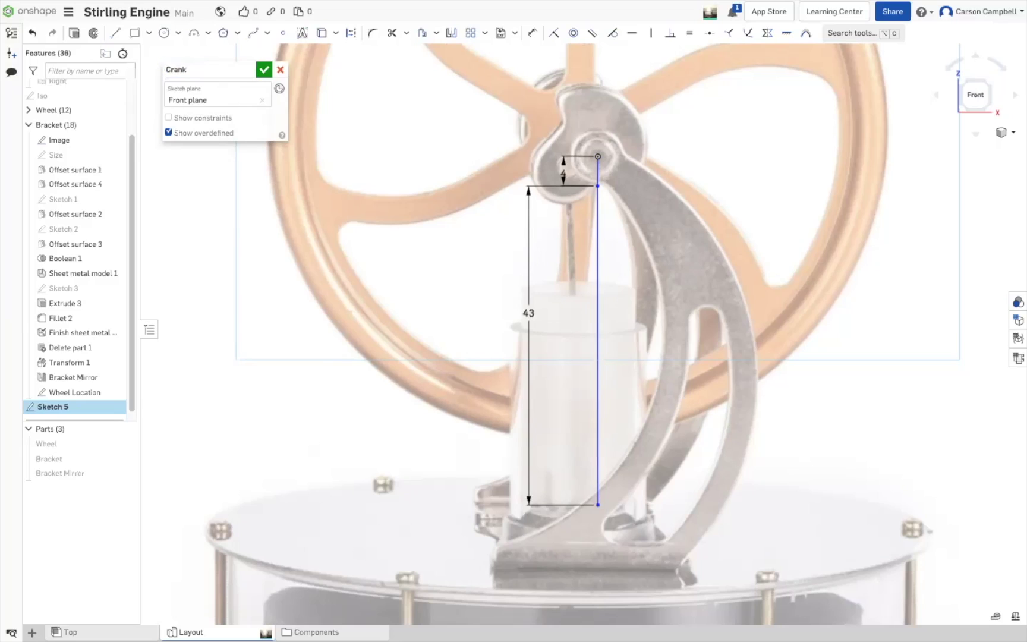
Rename the sketch as Layout and finish it
left_click(236, 72)
double_click(246, 72)
type("Layout")
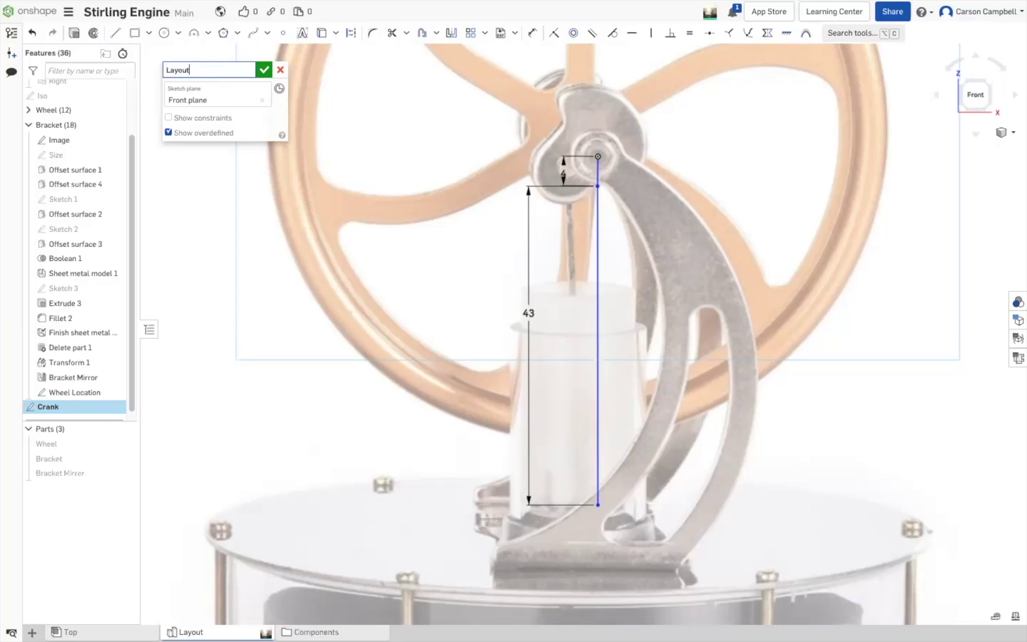
left_click(265, 71)
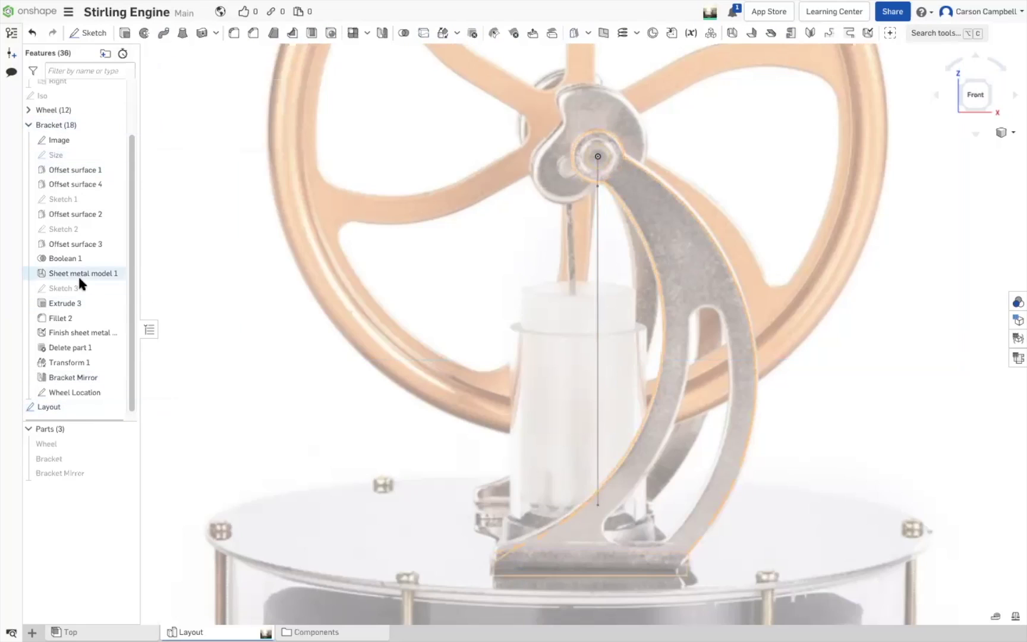
Put the Layout sketch in a new folder named Crank, expand that folder and collapse the Bracket folder
right_click(63, 407)
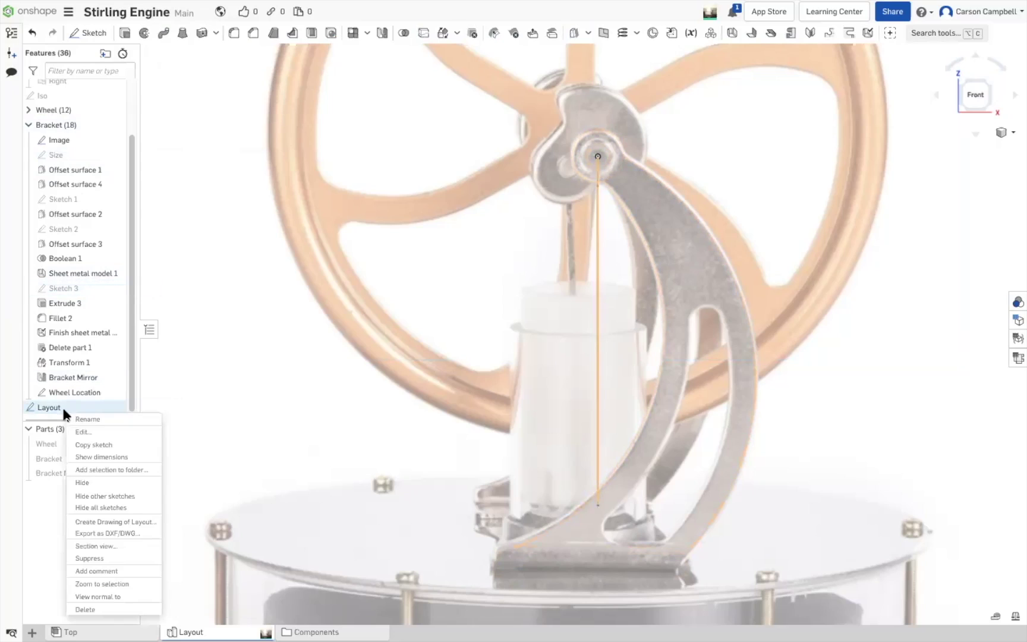
left_click(105, 470)
type("Crank")
key("Return")
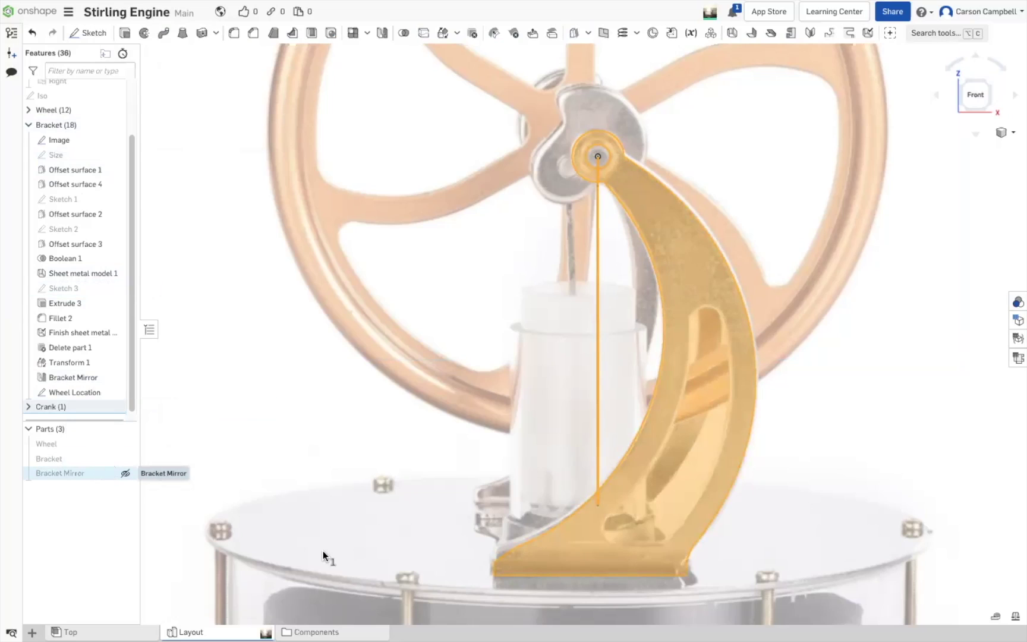
left_click(27, 408)
left_click(28, 125)
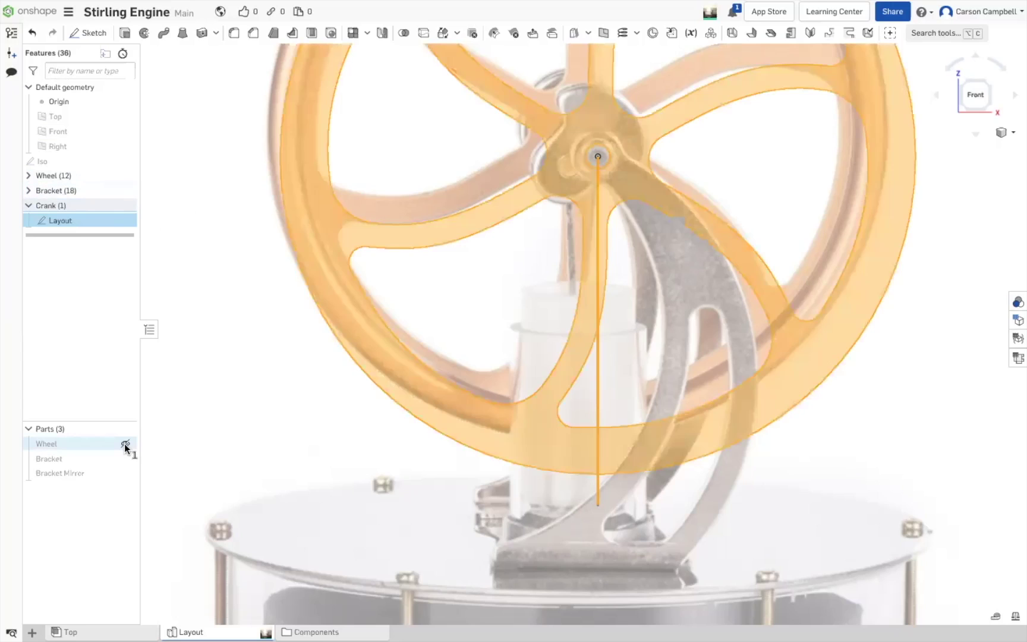
Show the Wheel part temporarily, measure the diameter of its hub hole, and hide the part again
left_click(126, 443)
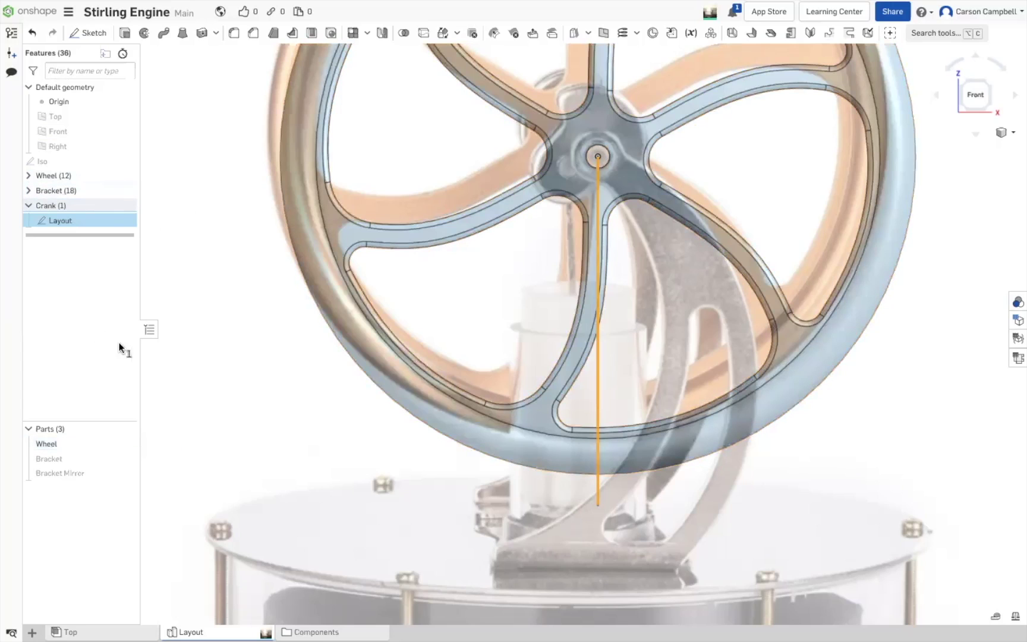
right_click_drag(160, 345, 193, 348)
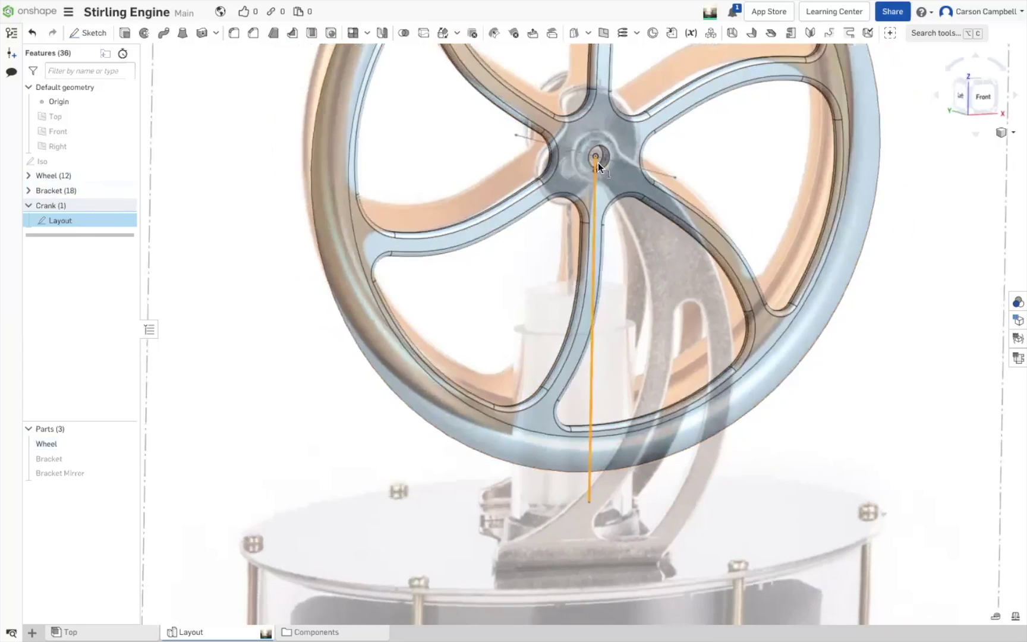
left_click(607, 164)
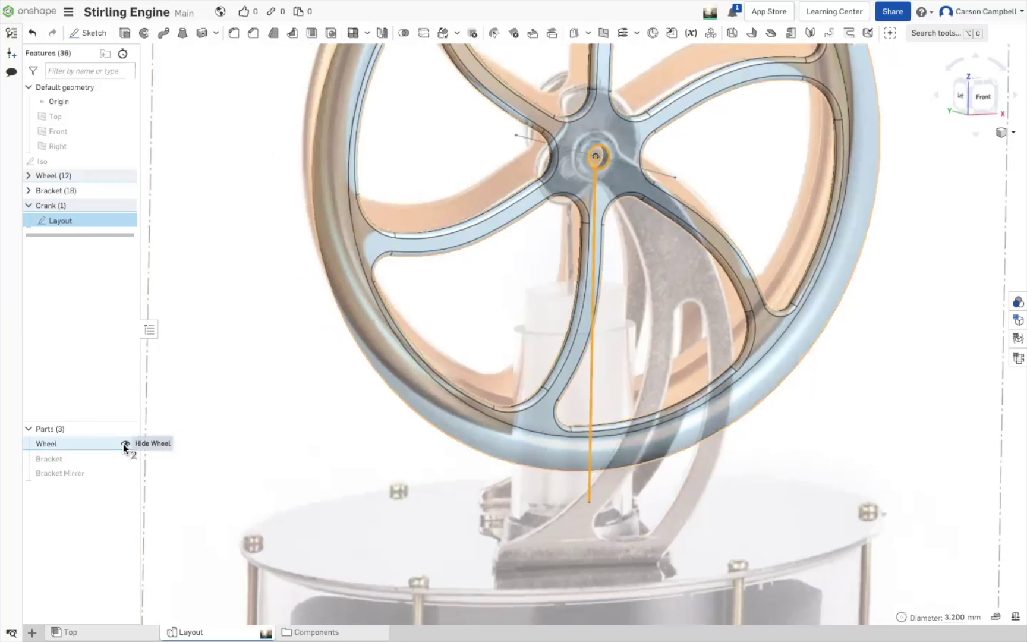
left_click(125, 443)
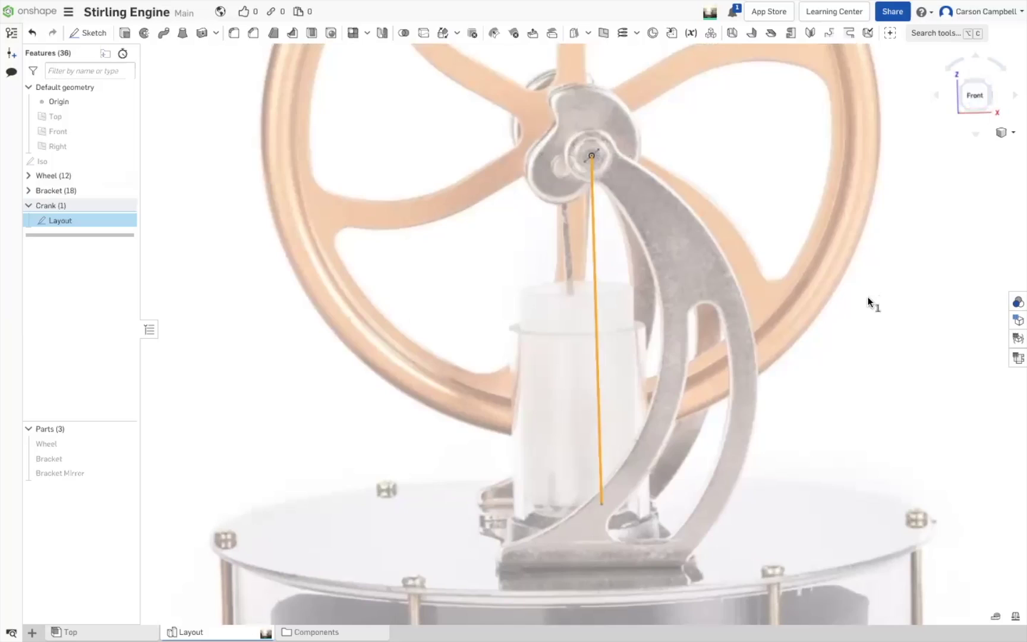
Start a sketch on the Front plane and draw a circle about 6 mm in diameter, centred on the crank axis
scroll(875, 321, "down", 2)
scroll(931, 211, "down", 3)
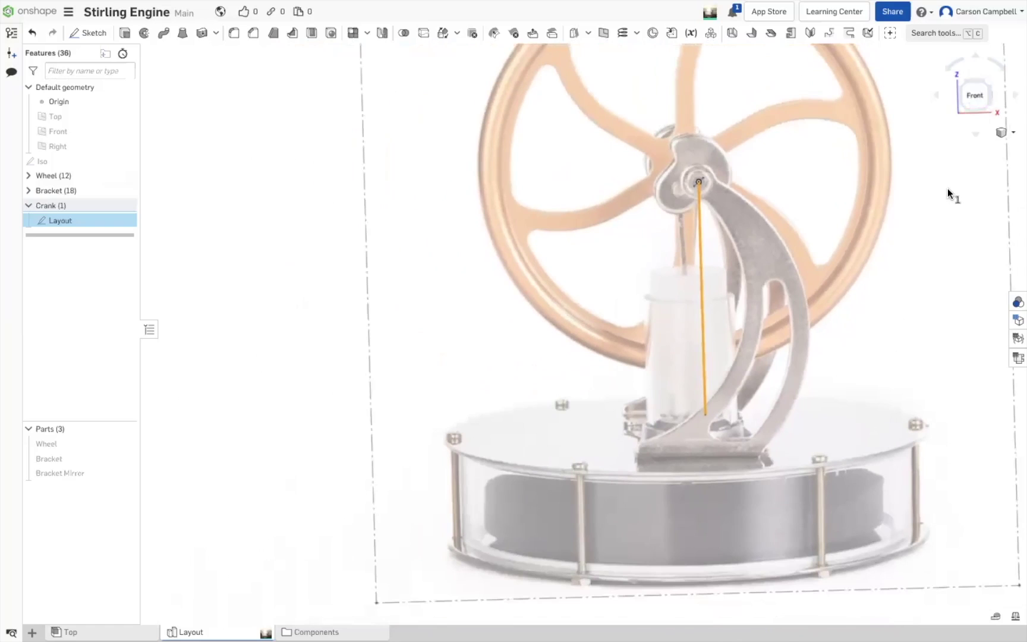
key("n")
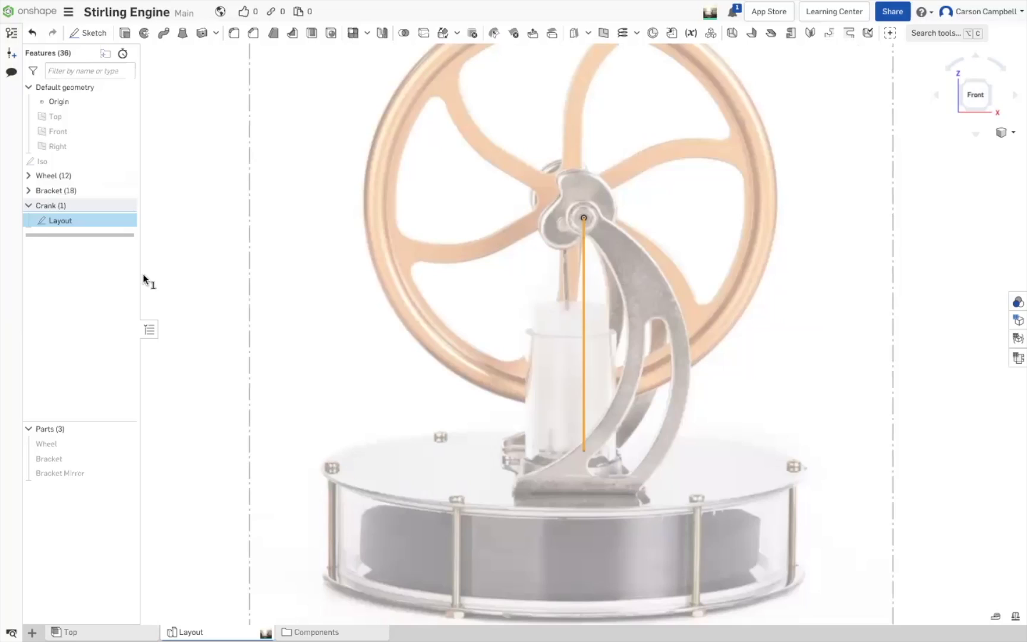
left_click(184, 275)
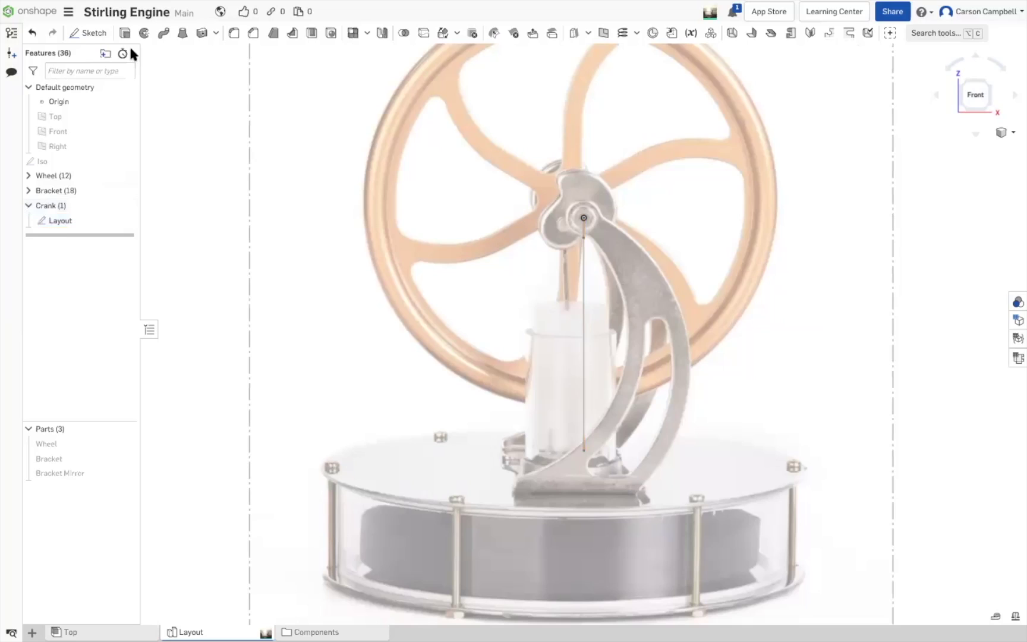
left_click(89, 32)
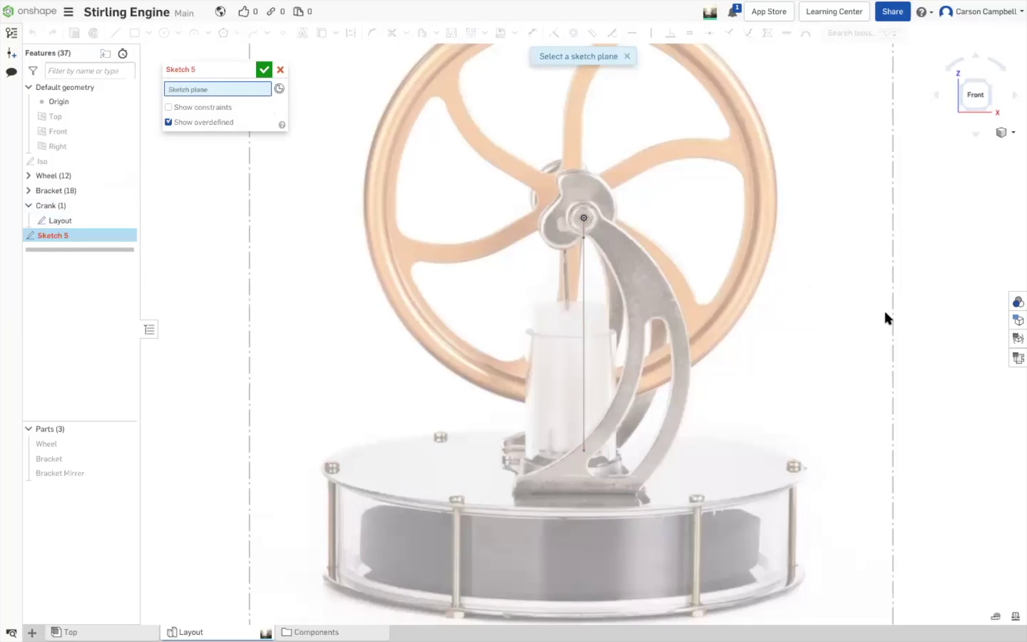
left_click(882, 333)
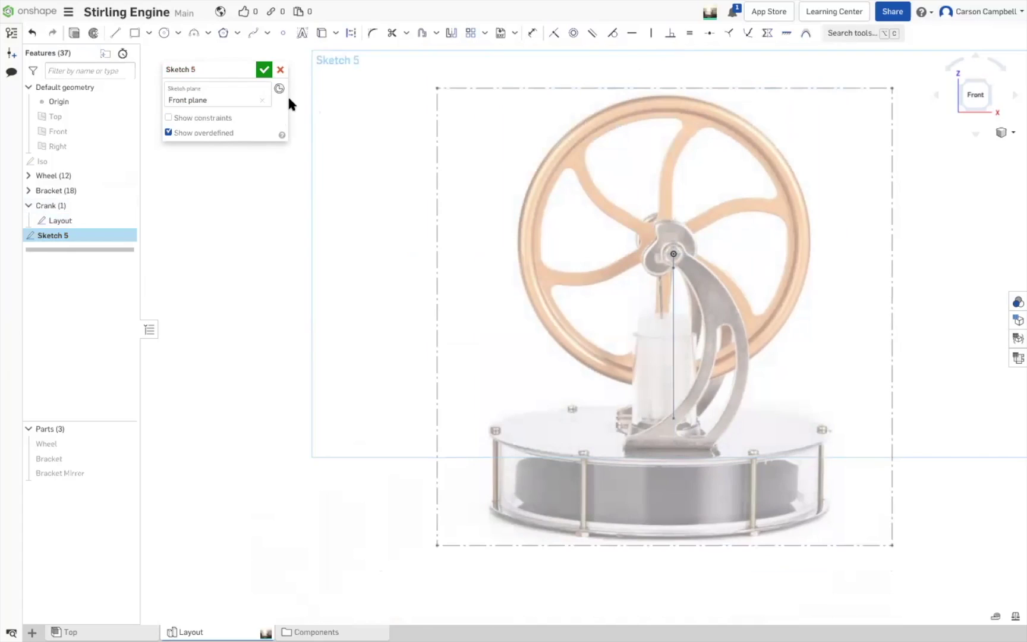
left_click(165, 33)
left_click(674, 254)
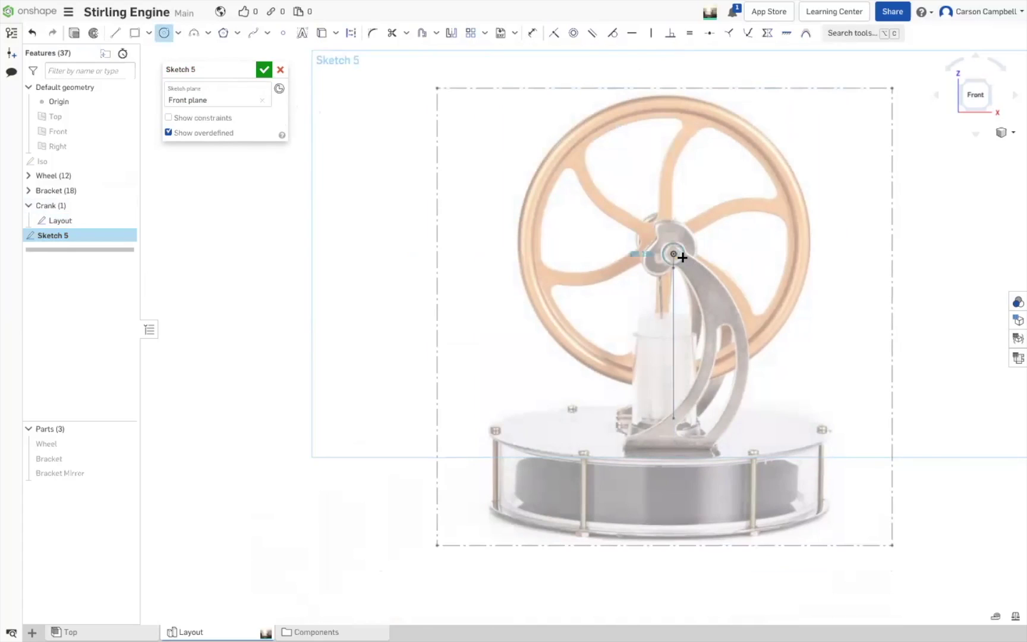
Dimension the circle's diameter at 3 mm
key("d")
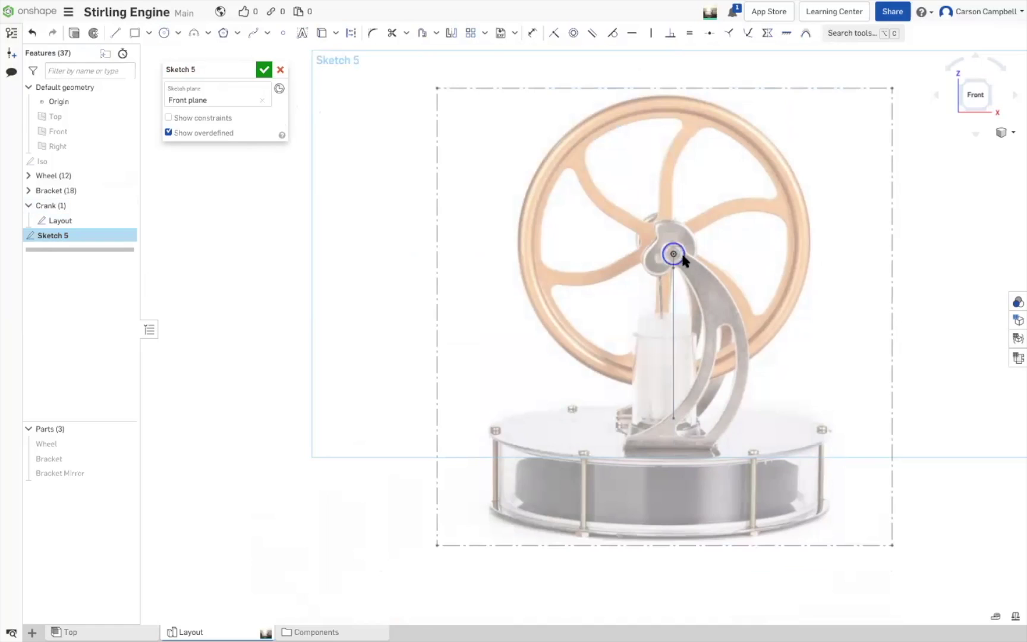
left_click(682, 254)
left_click(713, 251)
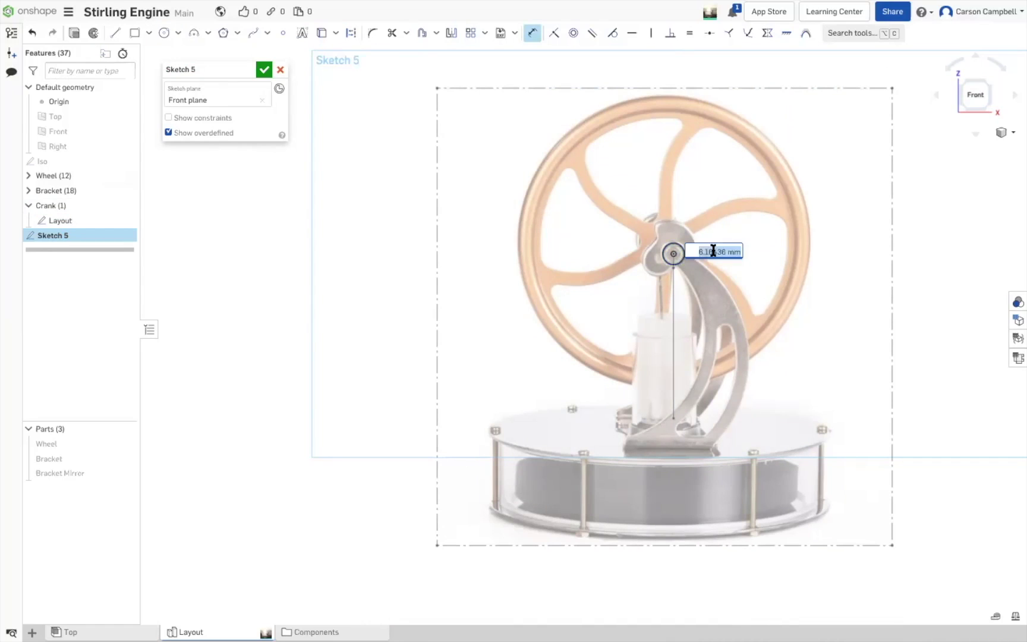
type("3")
key("Return")
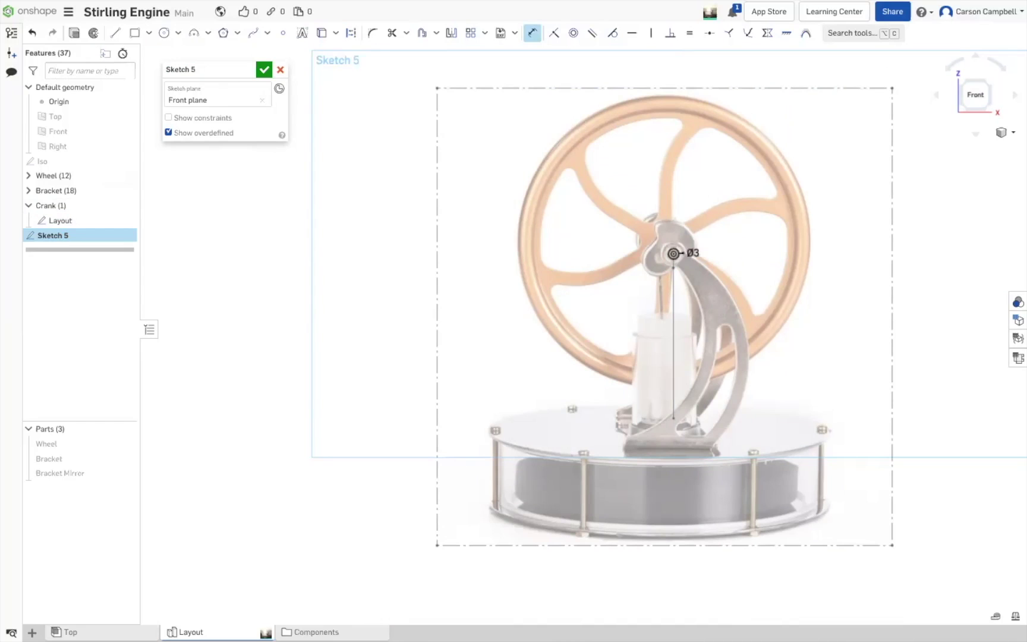
scroll(713, 252, "up", 2)
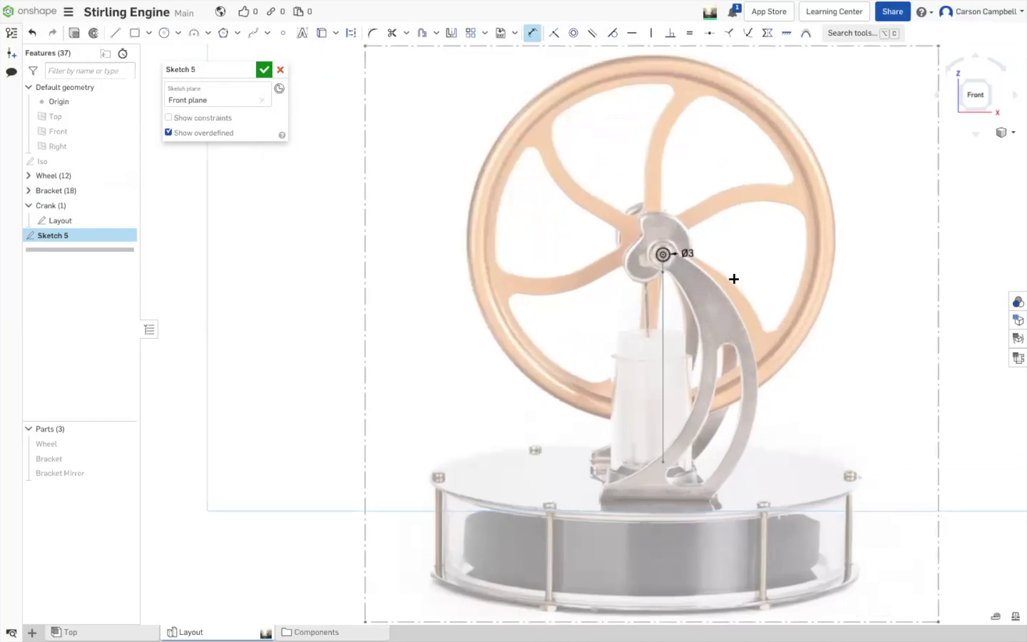
Rename the sketch as Size and finish it
key("Escape")
left_click(243, 70)
type("Size")
key("Return")
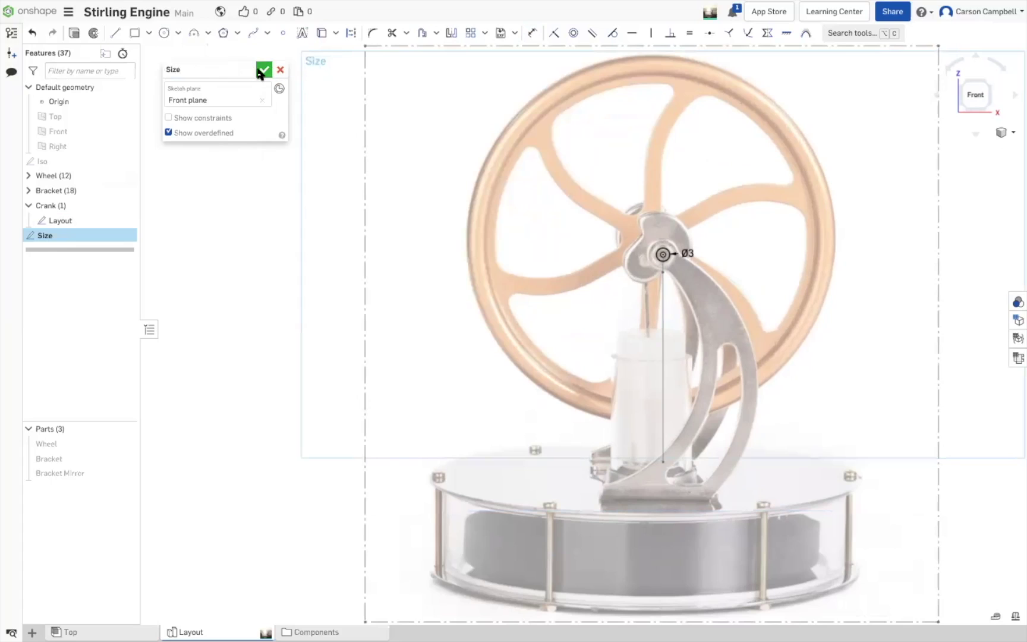
left_click(262, 70)
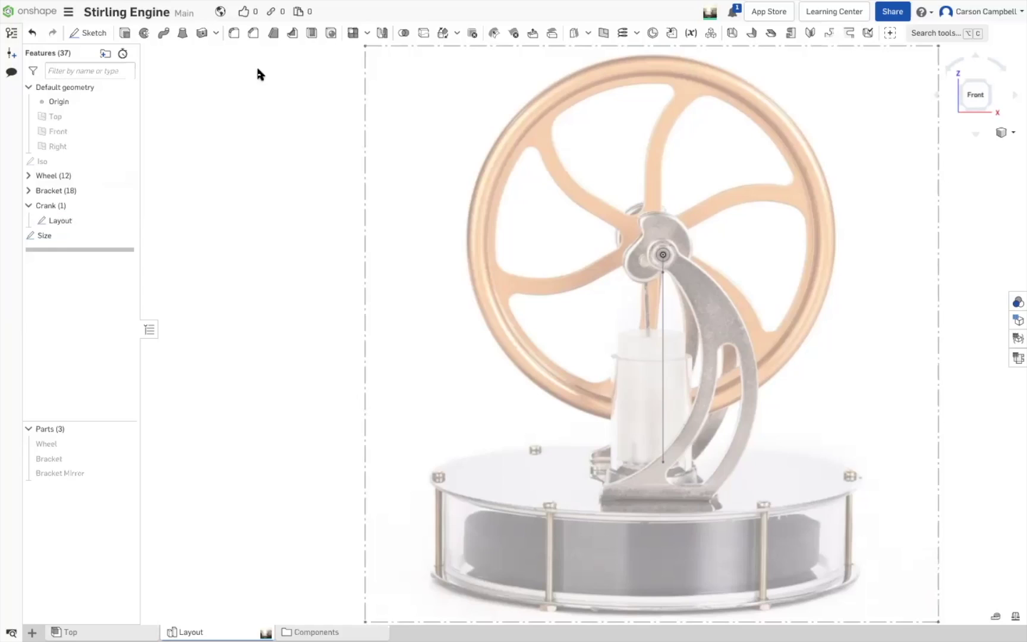
Reopen the Size sketch and extrude its circle as a new solid with a Symmetric end type
right_click(81, 240)
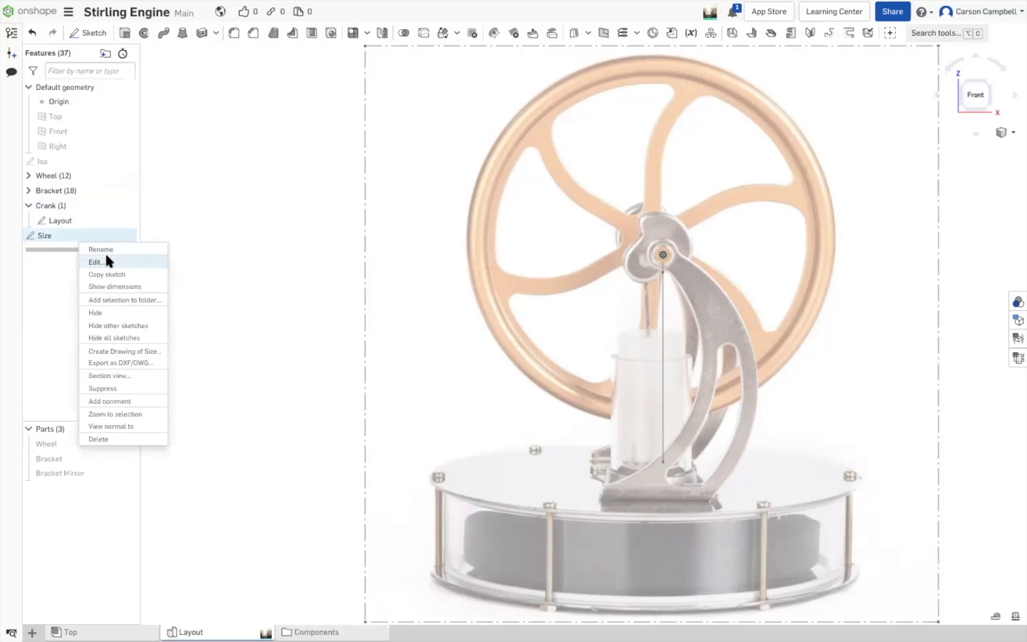
left_click(95, 262)
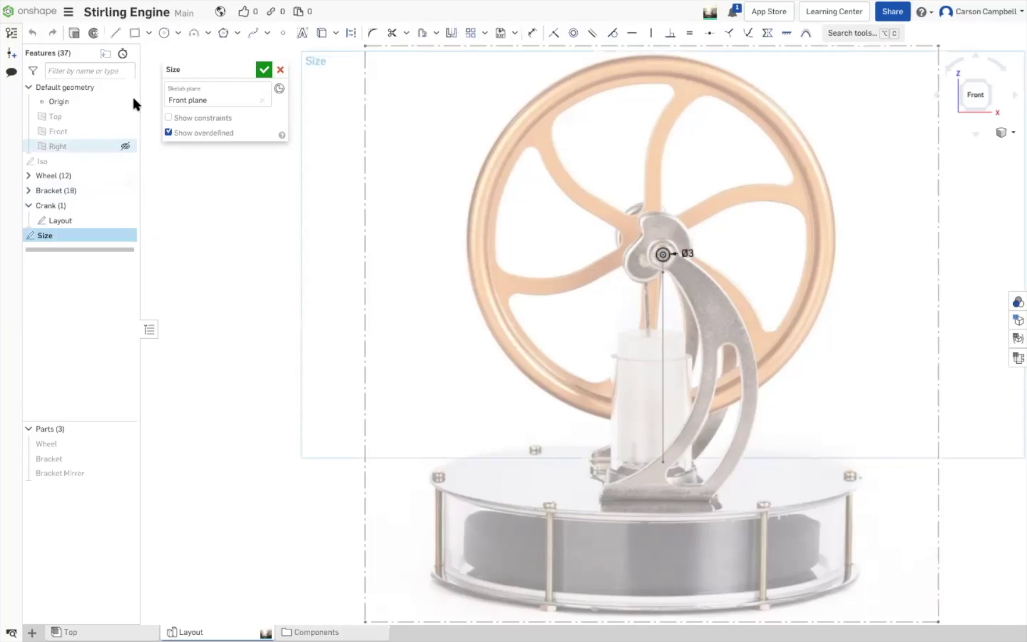
left_click(76, 35)
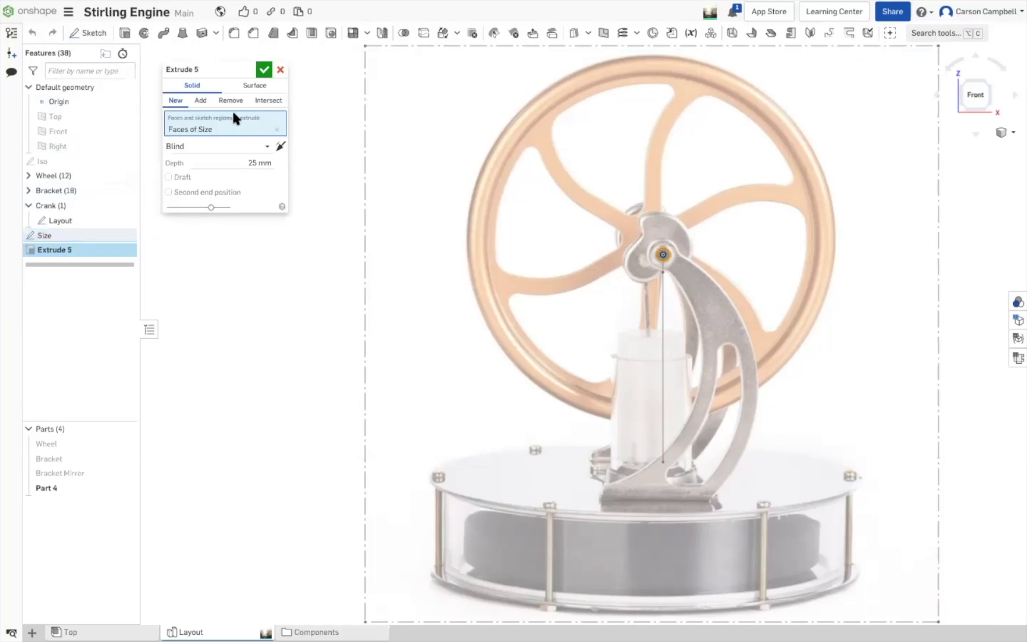
left_click(244, 146)
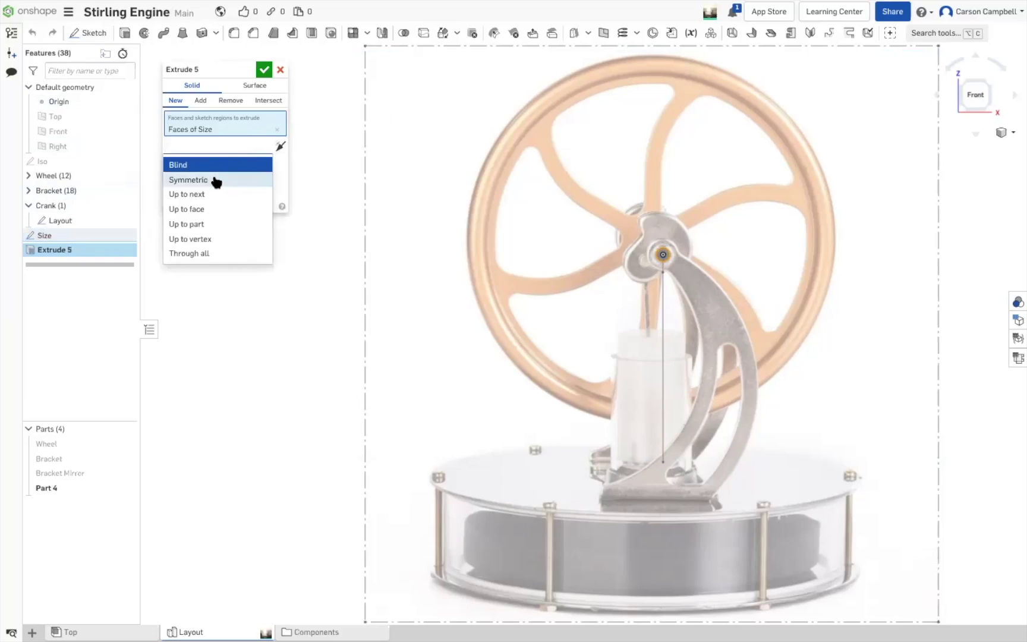
left_click(213, 179)
right_click_drag(375, 198, 425, 213)
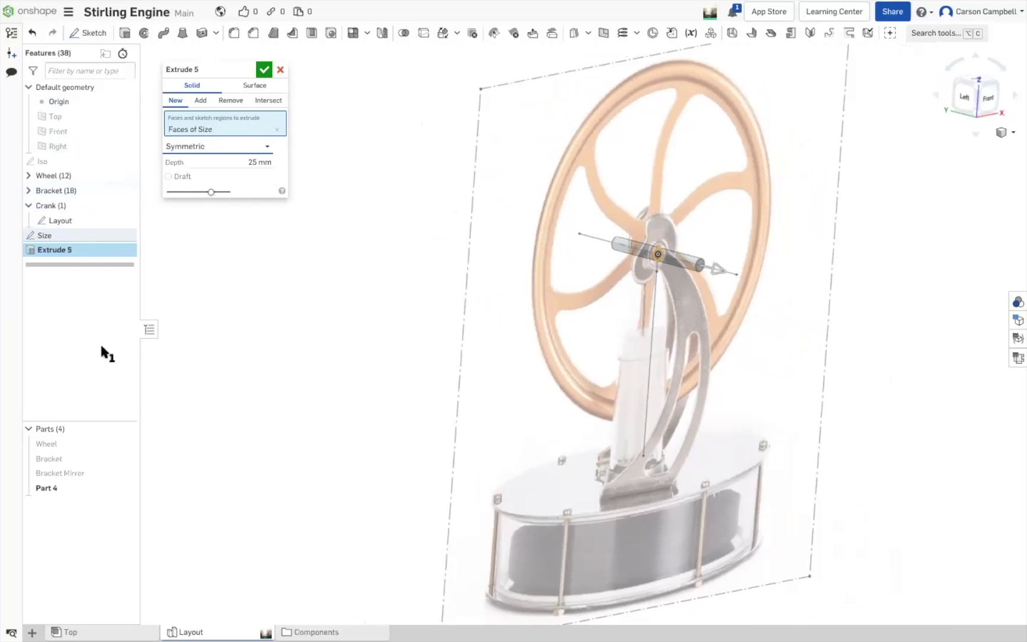
Show the Bracket part and stretch the symmetric shaft extrusion past the bracket's hole to about 57.2 mm
left_click(128, 458)
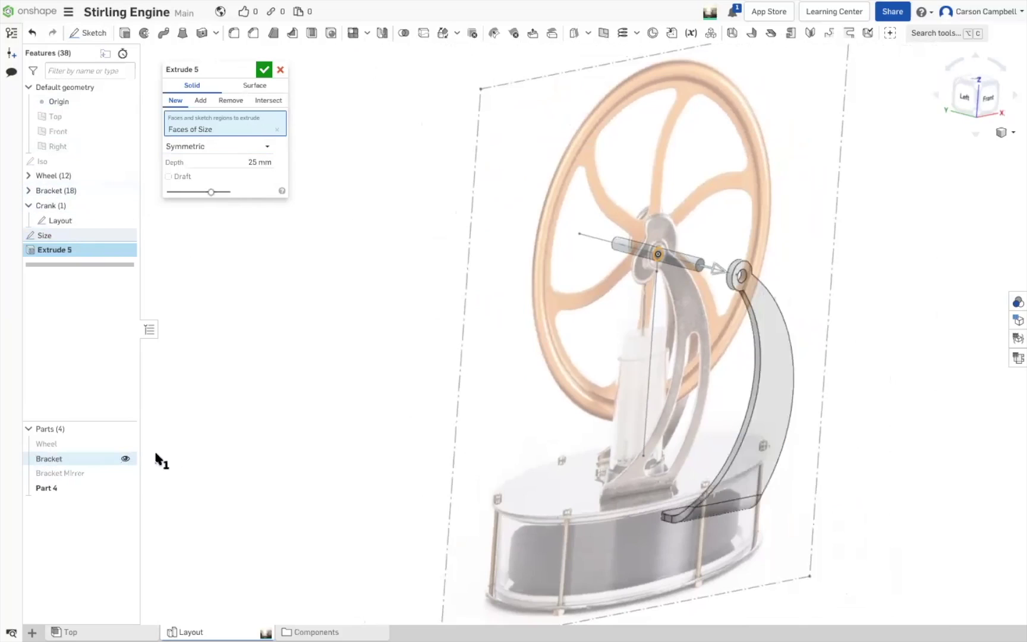
right_click_drag(250, 428, 278, 440)
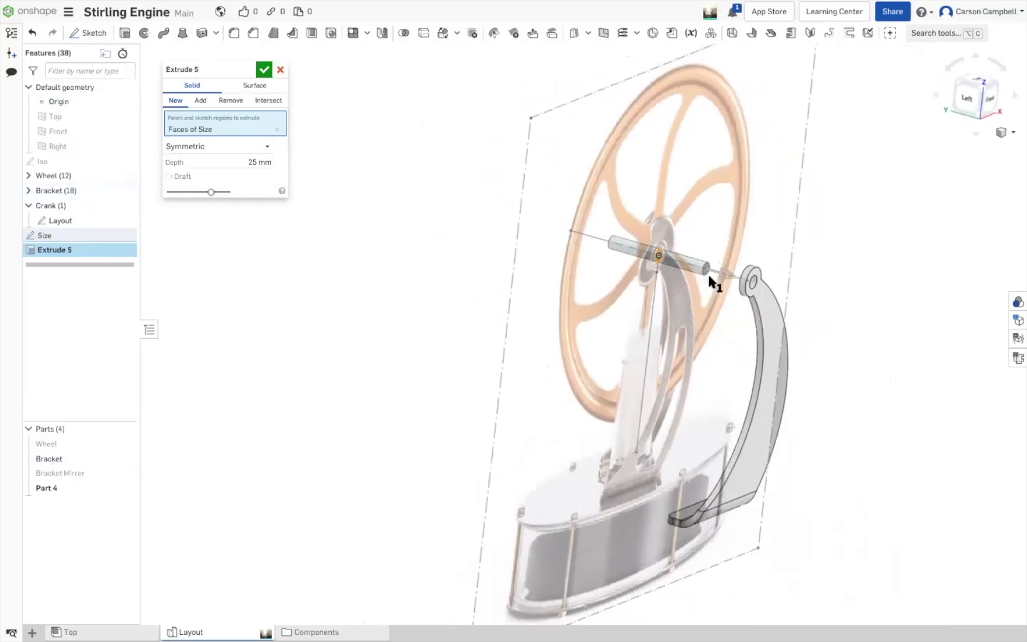
left_click_drag(736, 276, 789, 293)
scroll(820, 325, "up", 1)
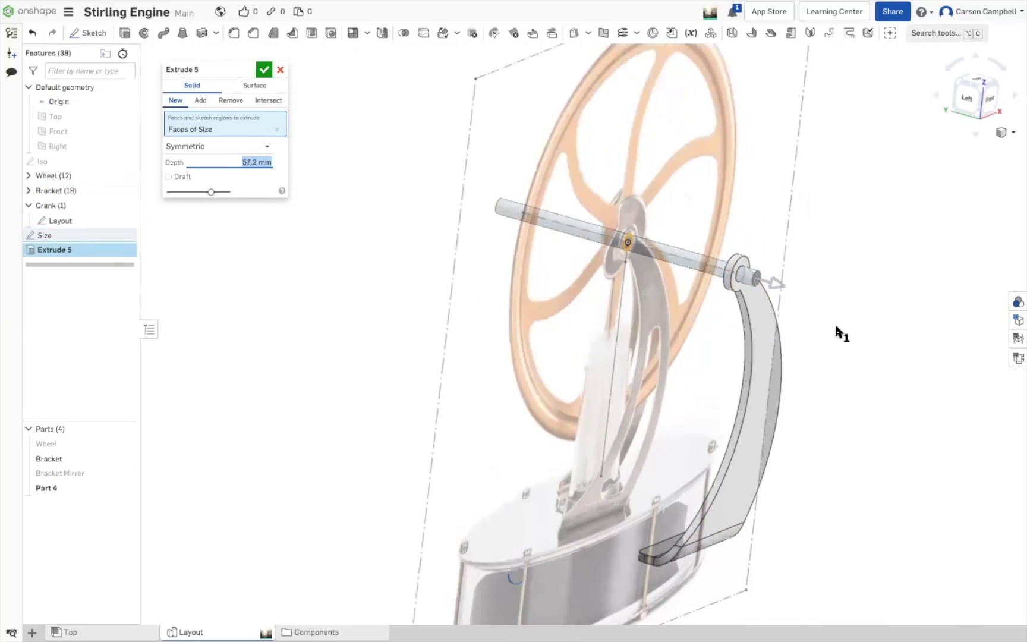
scroll(823, 330, "up", 3)
scroll(818, 324, "up", 1)
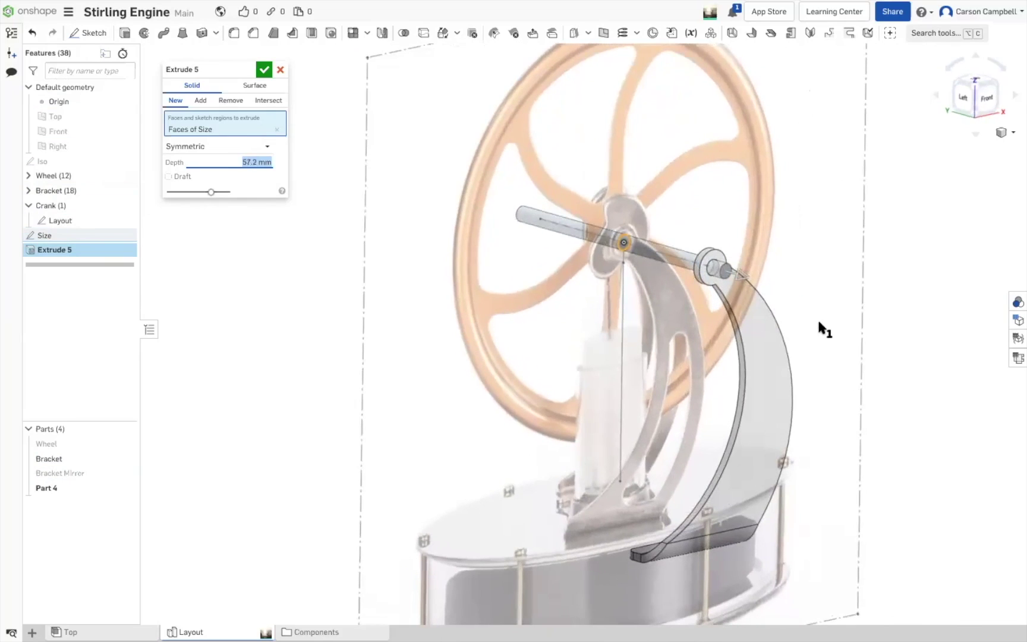
right_click_drag(819, 323, 826, 322)
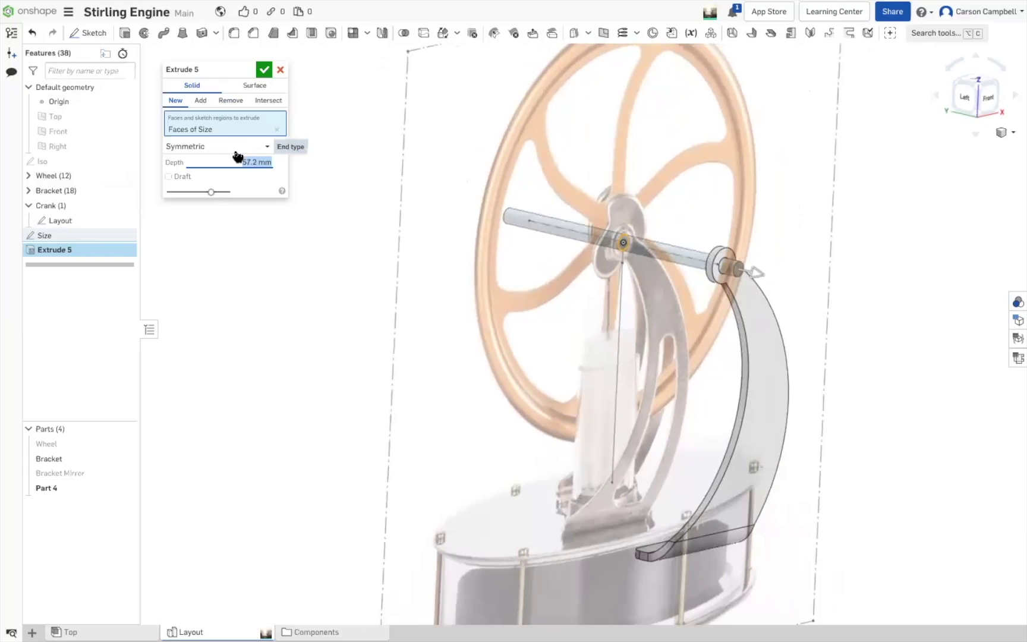
Try shaft depths of 57 mm and 60 mm, set the depth to 55 mm and accept the extrusion
type("57")
key("Return")
type("60")
key("Return")
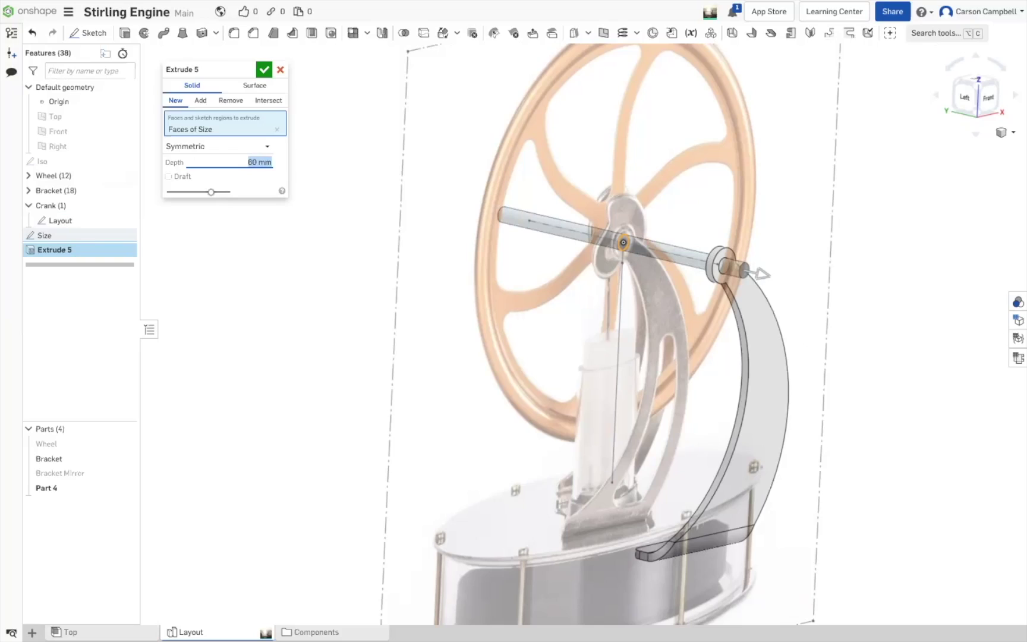
type("55")
key("Return")
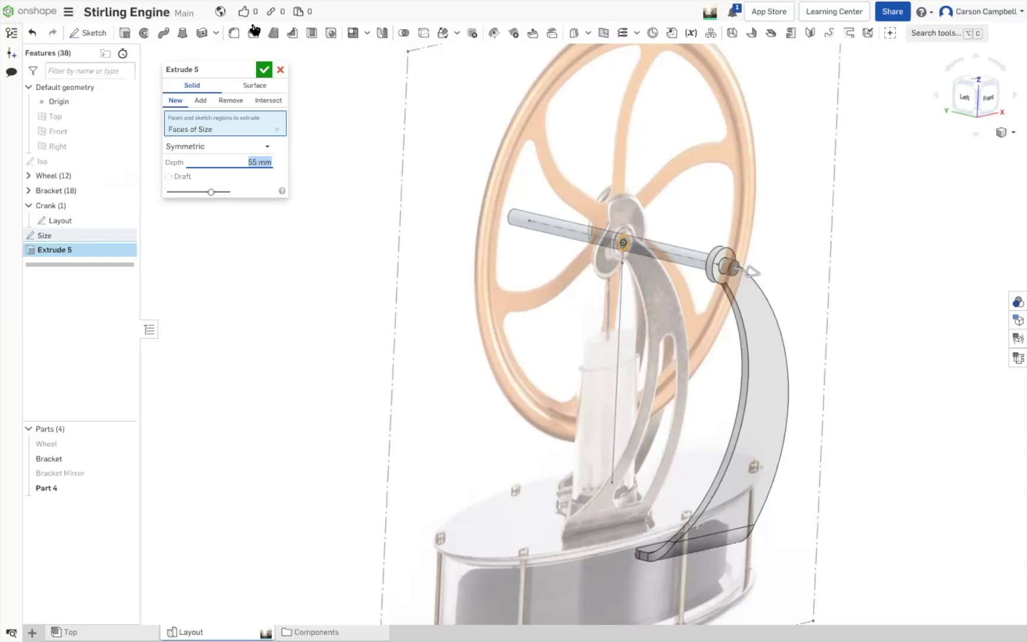
left_click(264, 71)
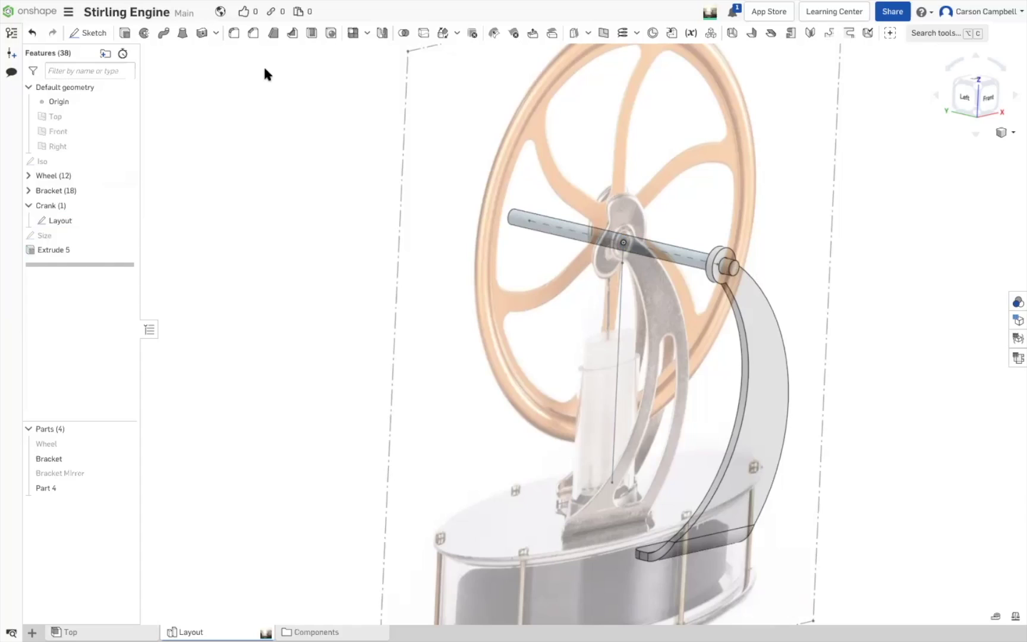
Edit the shaft extrusion, changing its end type to Blind and its depth to 55/2 mm
left_click(86, 250)
right_click(88, 252)
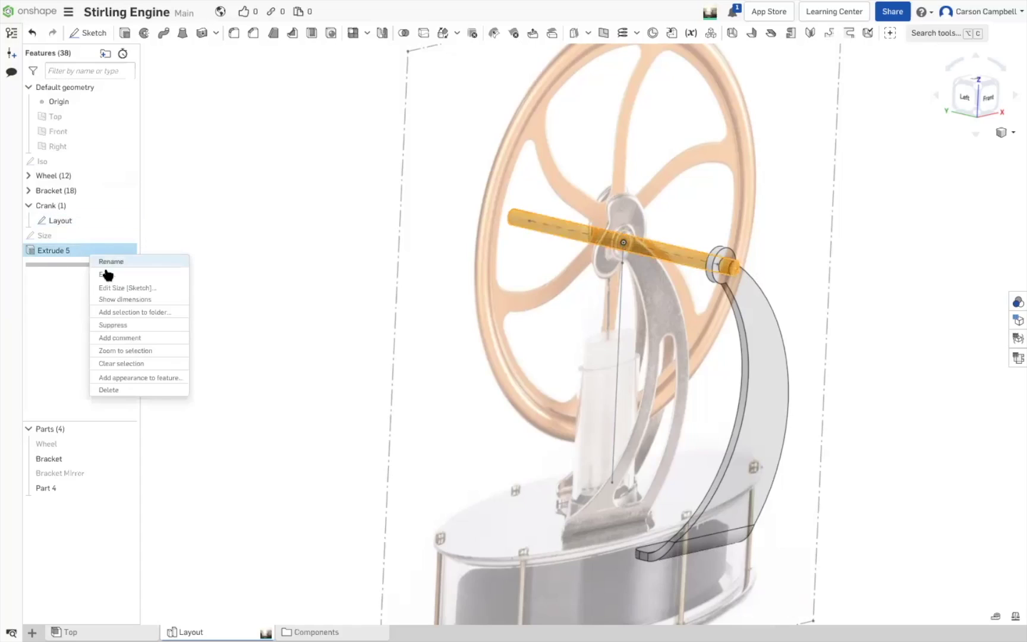
left_click(104, 265)
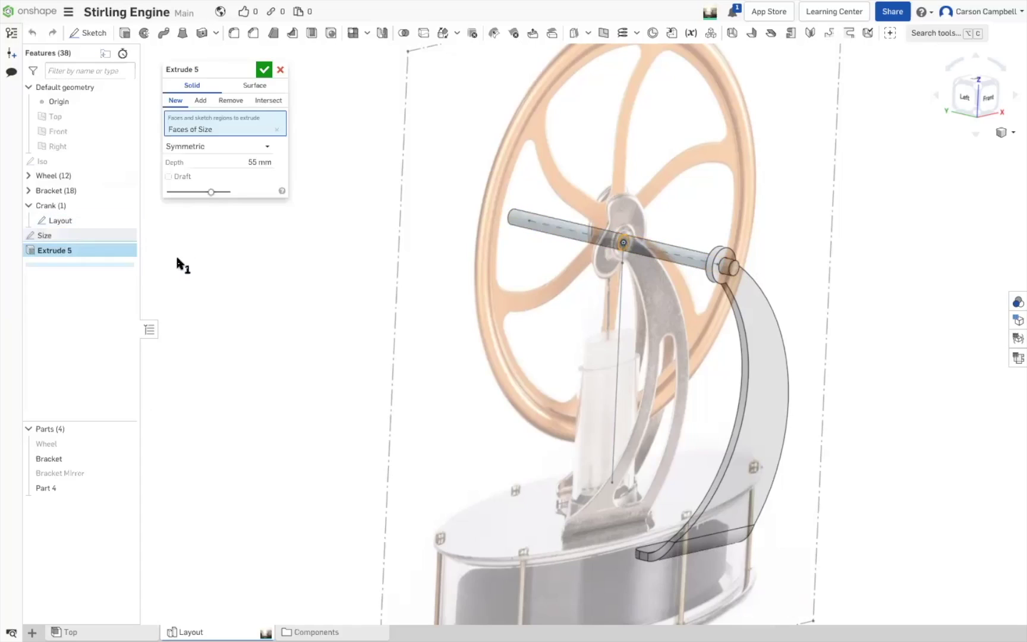
left_click(253, 147)
left_click(226, 165)
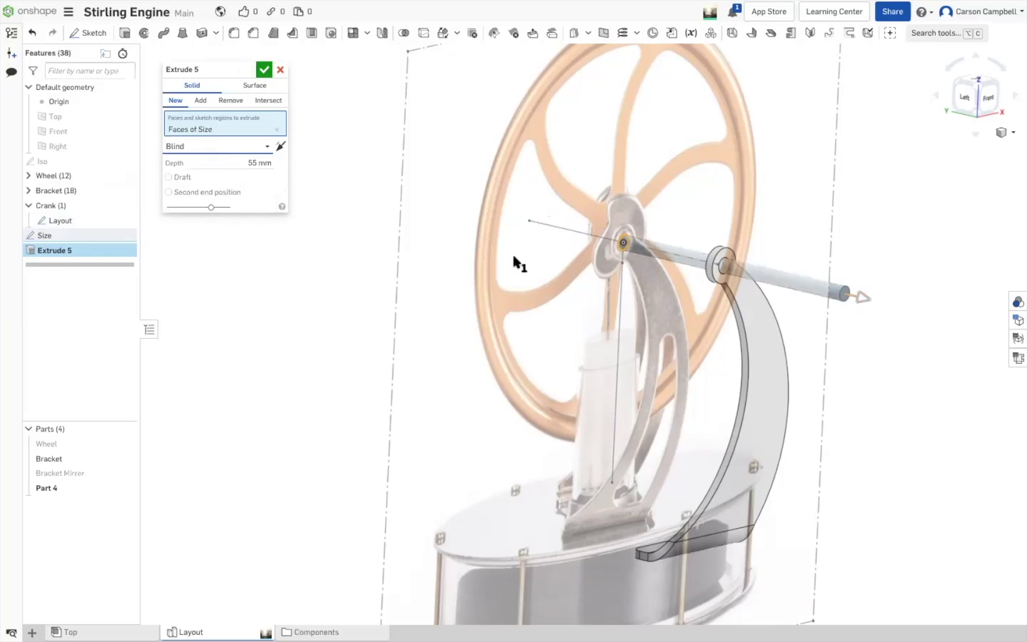
left_click(250, 162)
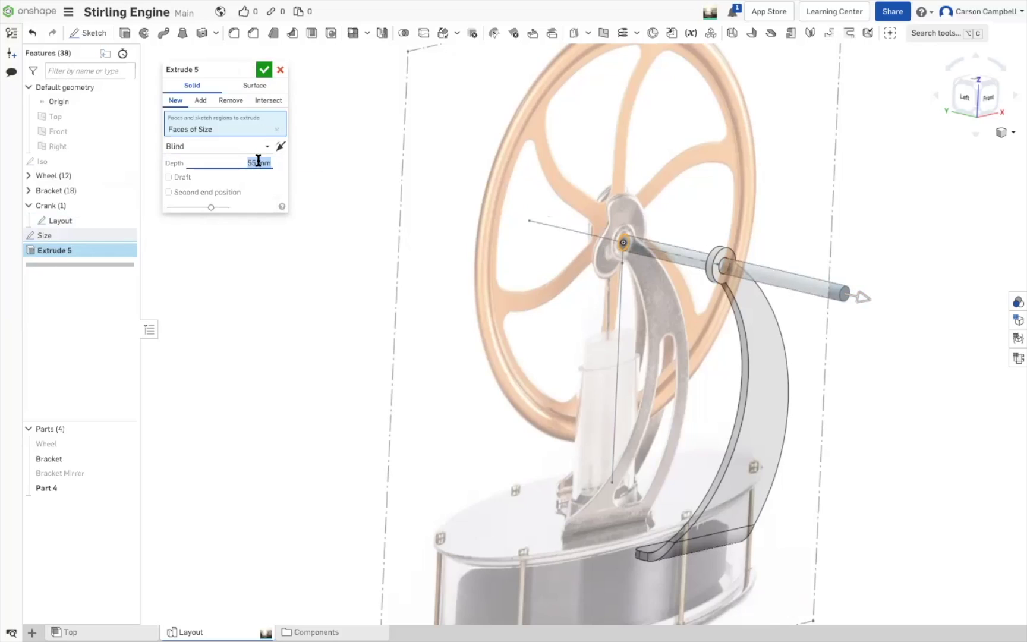
type("55/2")
key("Return")
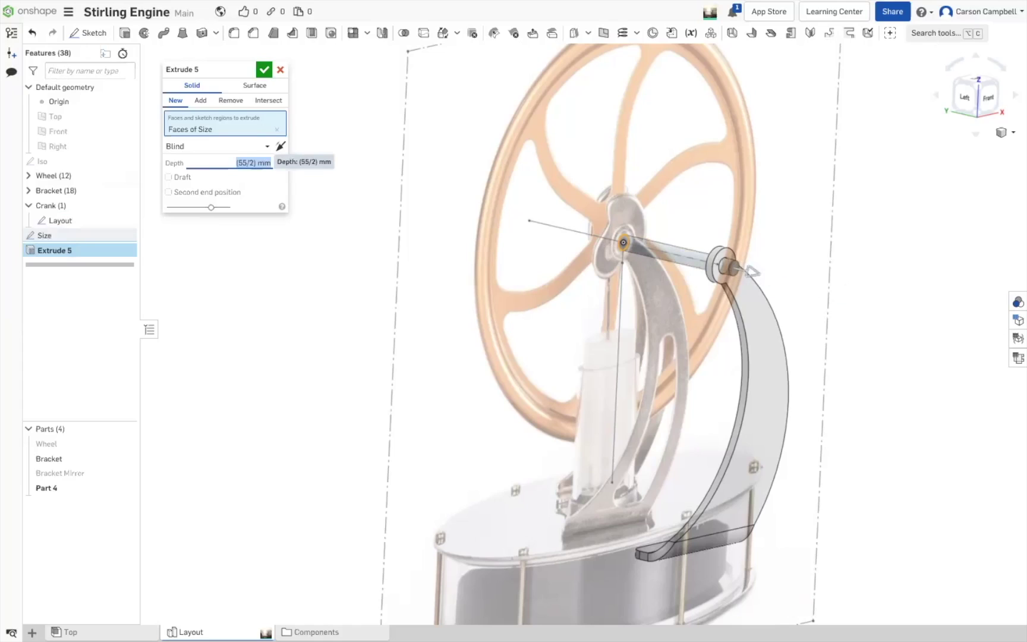
Try shaft extrusion depths of 30 mm and 25 mm
type("30")
key("Return")
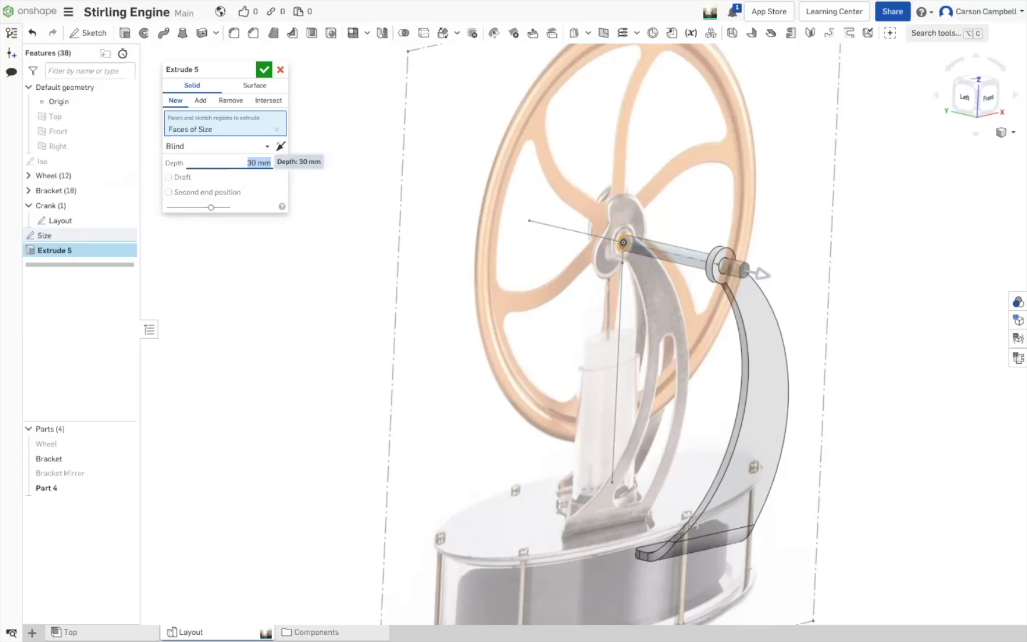
type("25")
key("Return")
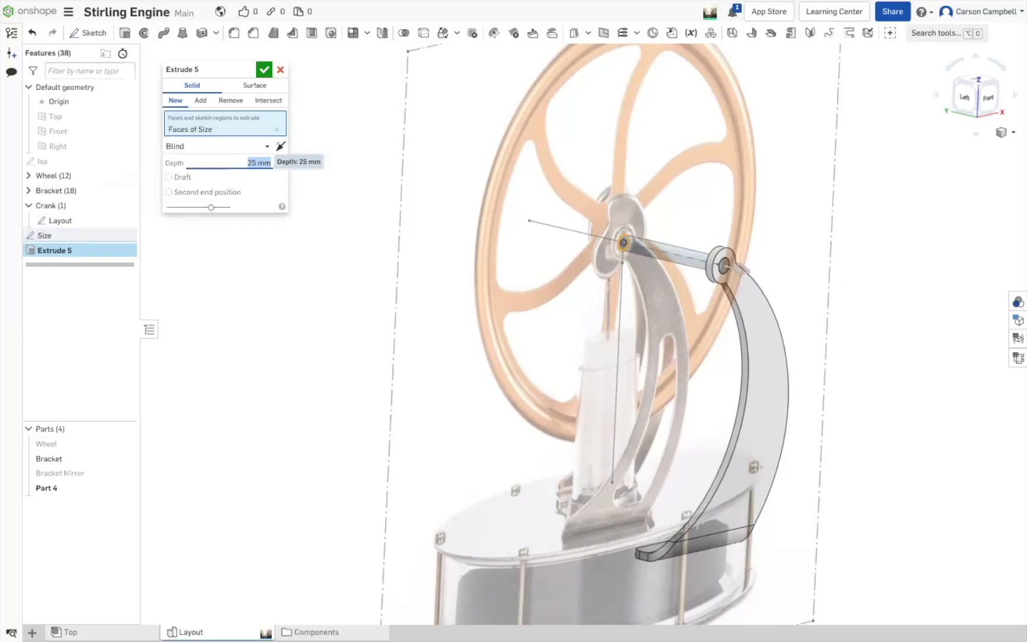
Set the shaft's extrusion depth to (55/2) mm and accept the edit
type("(55/2)")
key("Return")
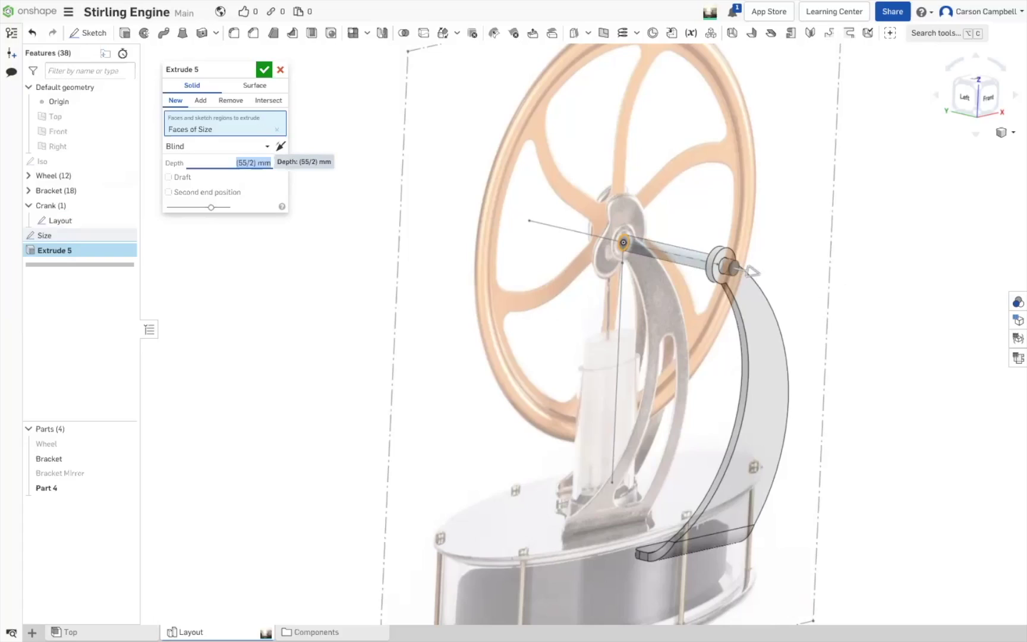
left_click(264, 70)
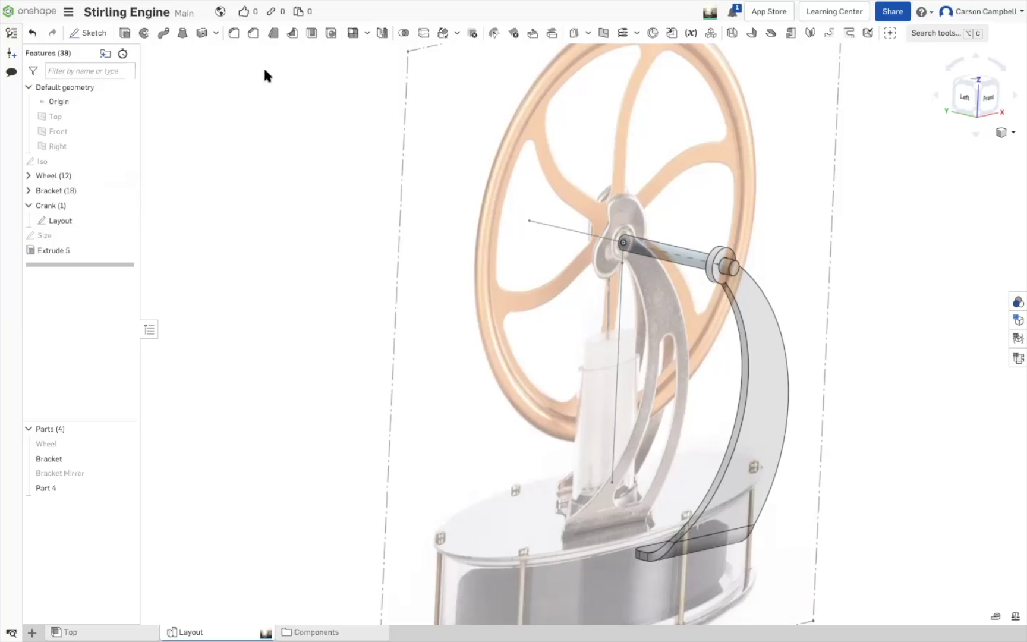
Start a new sketch on a mate connector at the Layout sketch's shaft-centre vertex and open the connector's settings
left_click(100, 34)
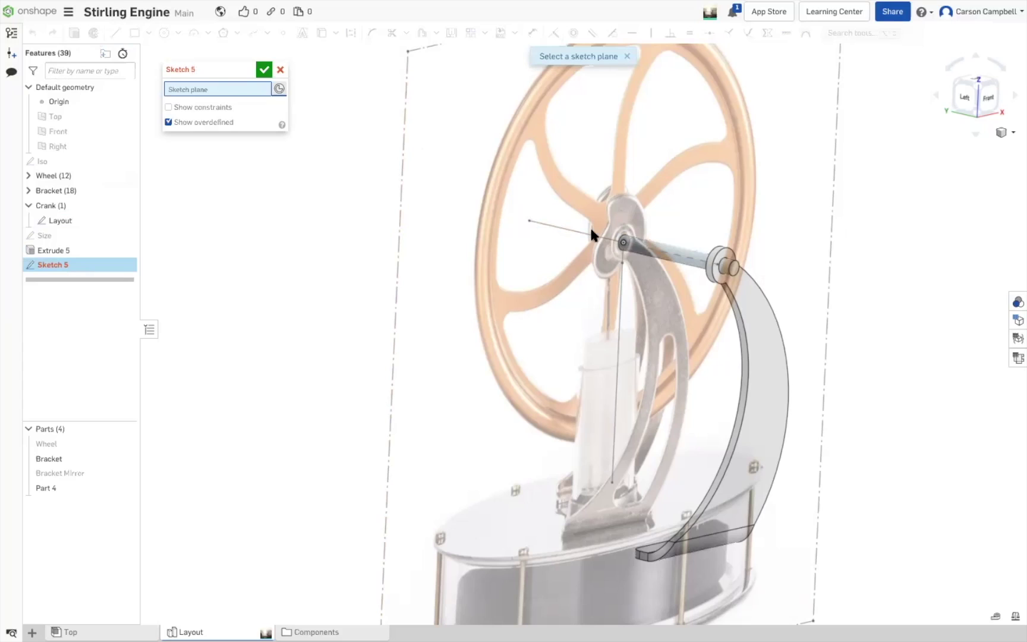
left_click(624, 242)
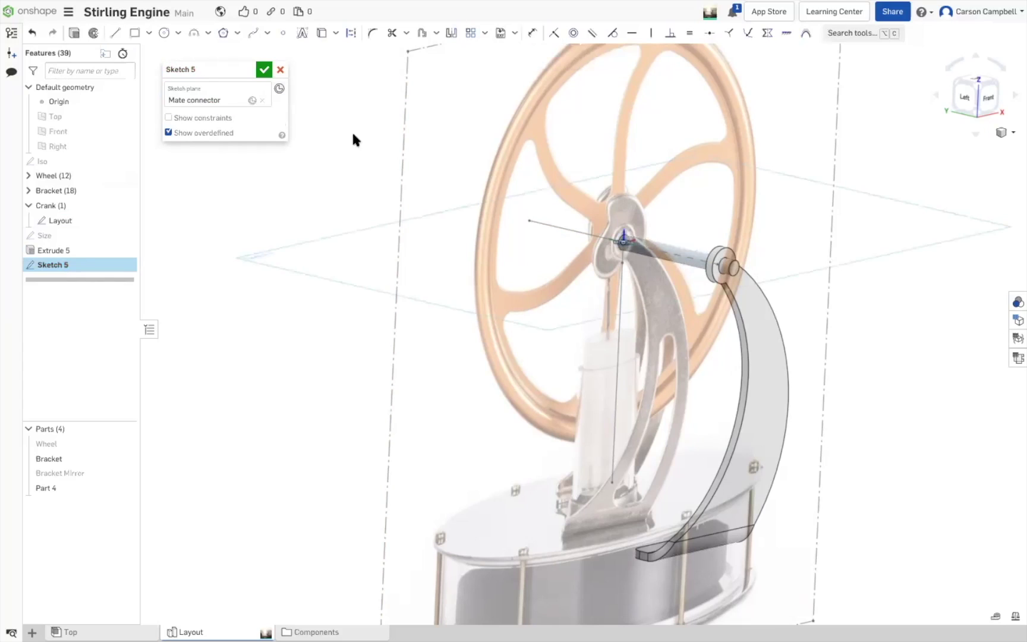
left_click(252, 101)
left_click(252, 101)
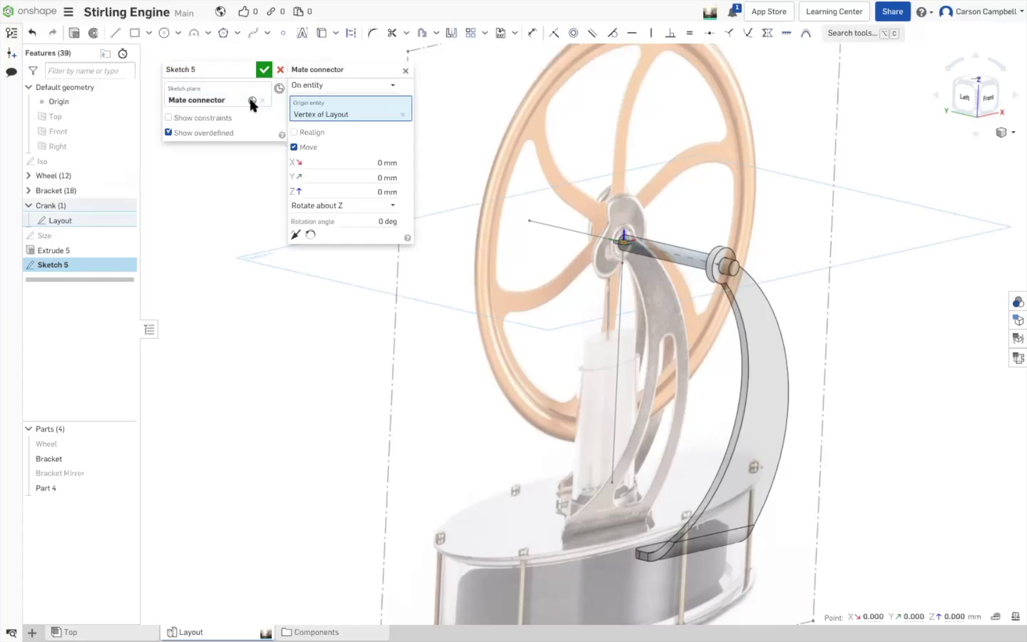
Show the default planes and realign the mate connector with the Front plane as its primary axis entity
key("p")
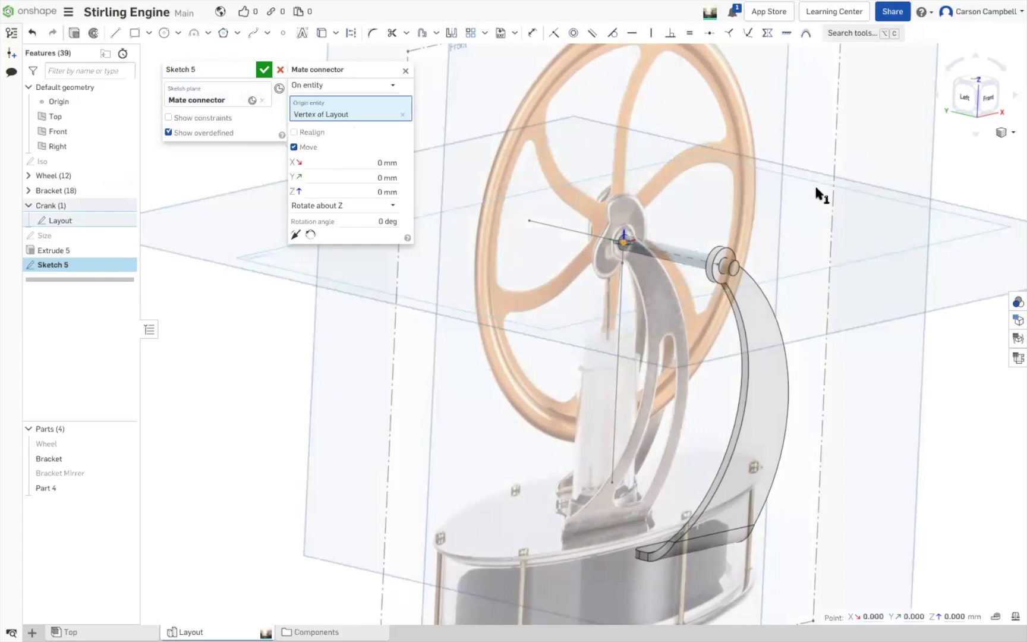
scroll(821, 193, "up", 3)
scroll(846, 200, "down", 4)
scroll(856, 199, "down", 1)
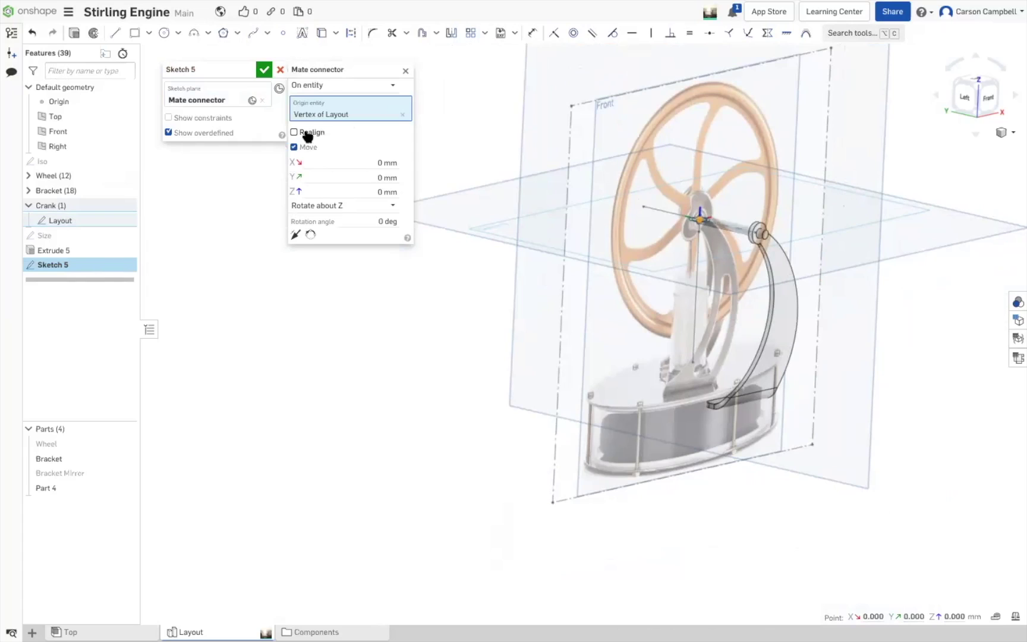
left_click(300, 132)
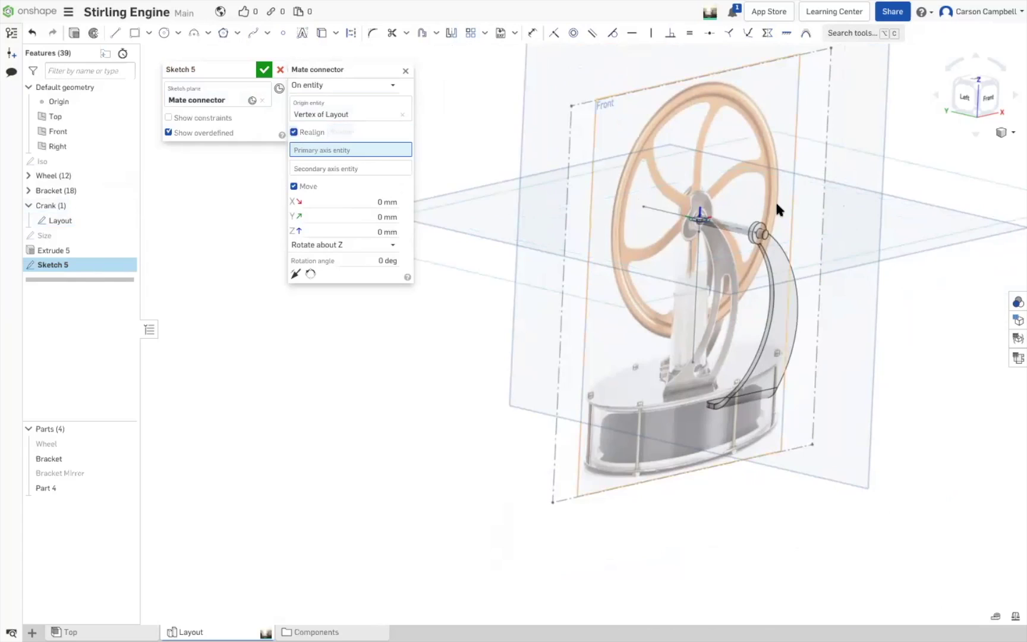
scroll(777, 199, "up", 3)
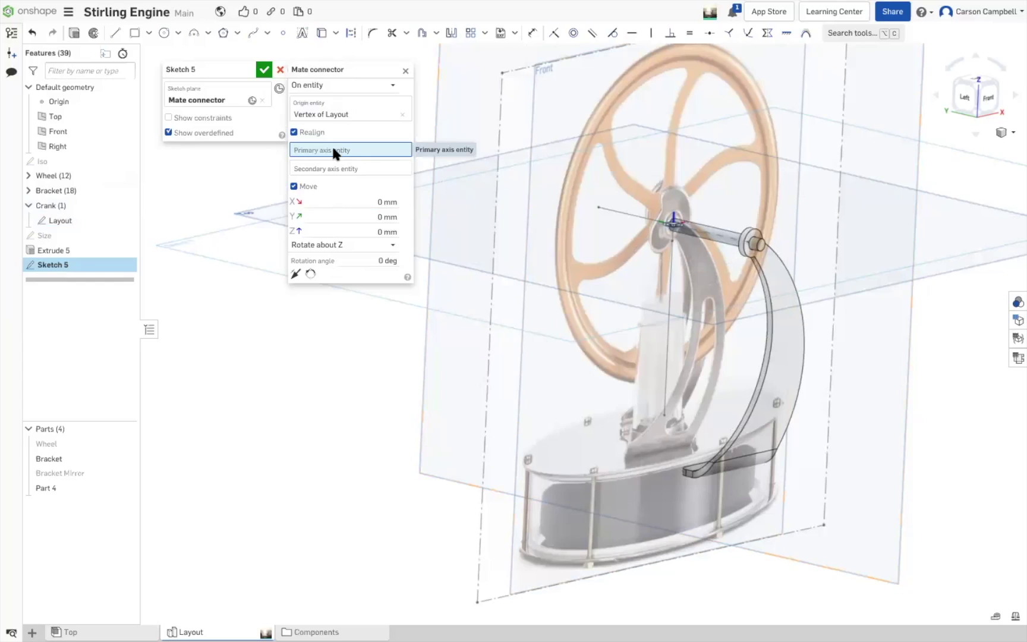
left_click(563, 143)
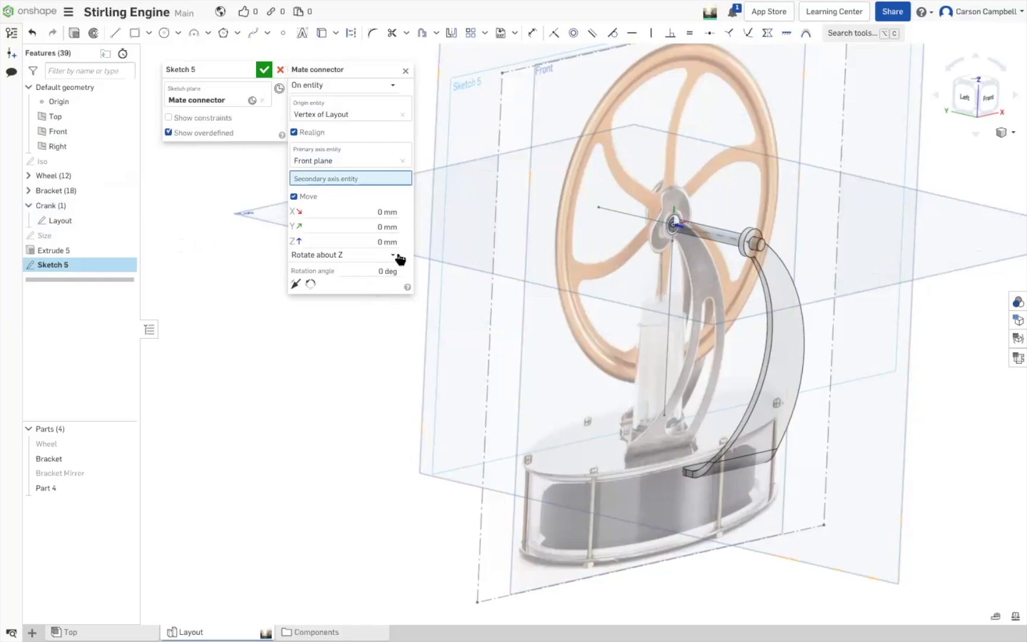
Move the mate connector 6 mm along Z, hide the default planes and accept the still empty sketch
left_click(379, 240)
left_click_drag(376, 241, 401, 240)
key("Up")
key("Up")
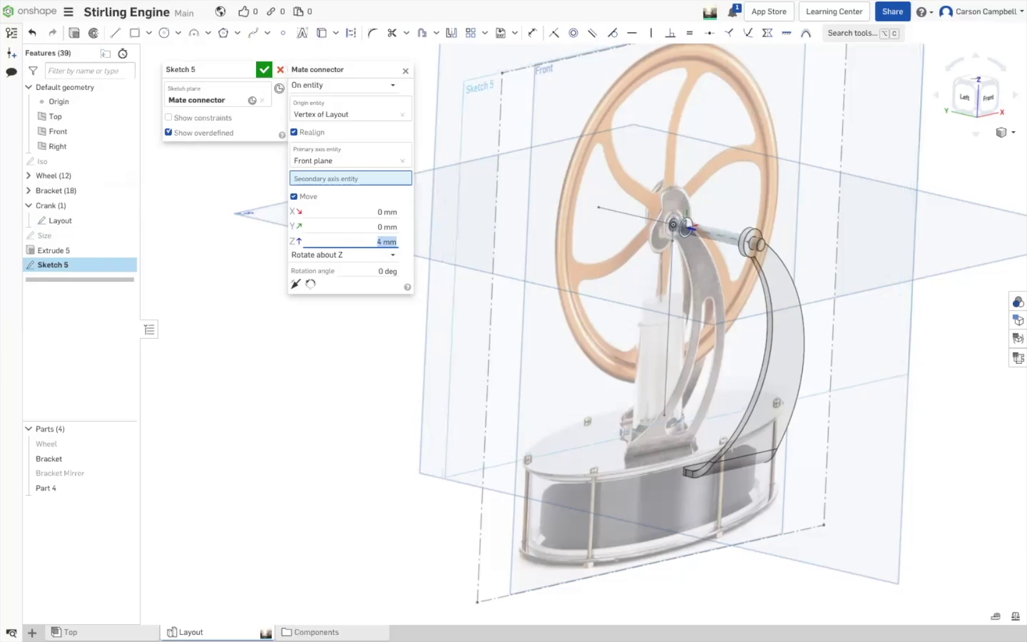
key("Up")
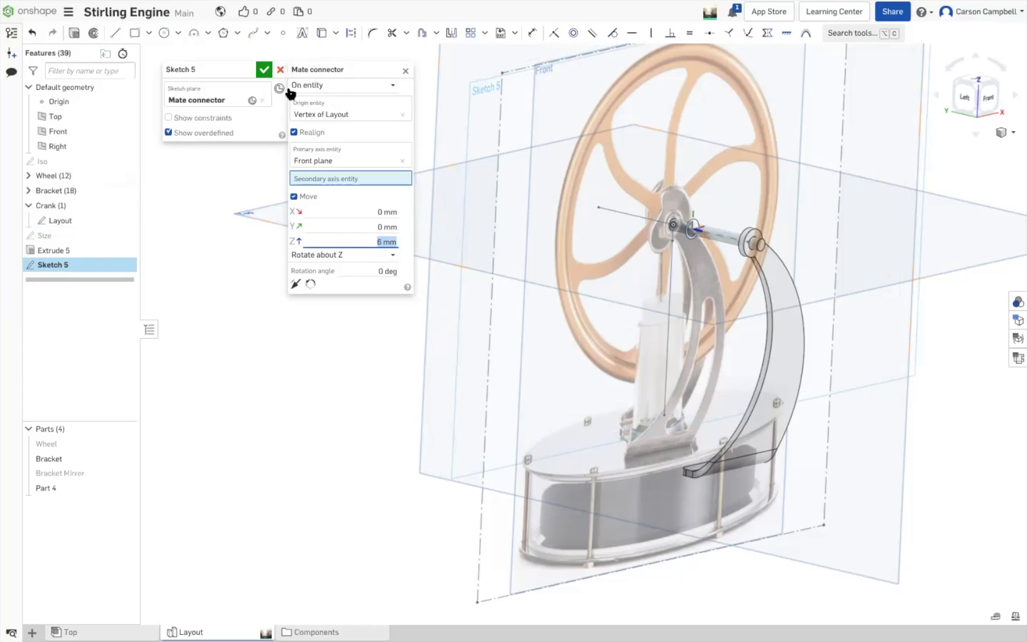
left_click(405, 72)
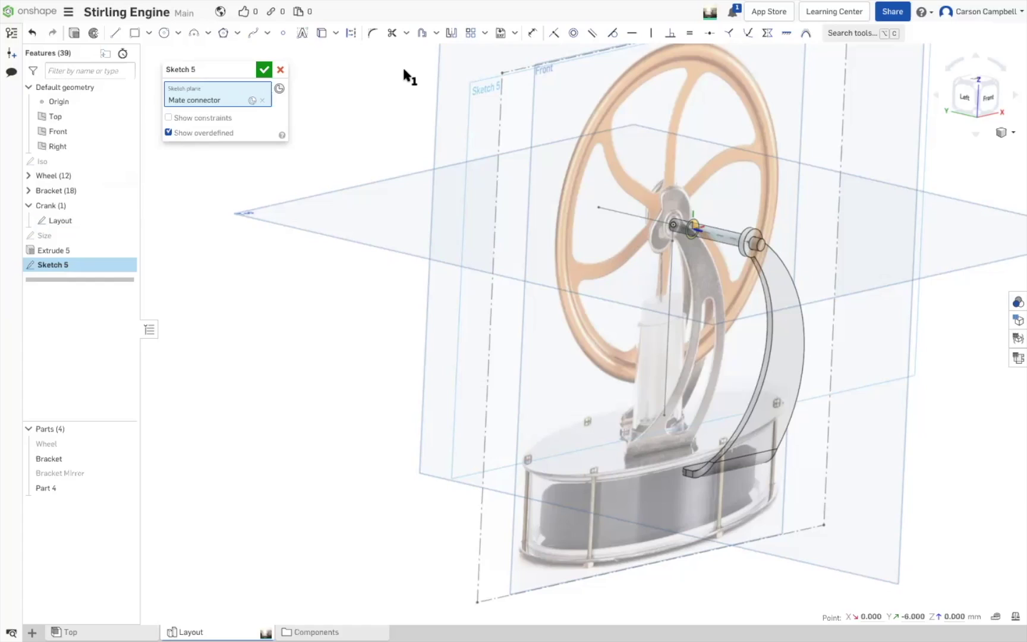
key("p")
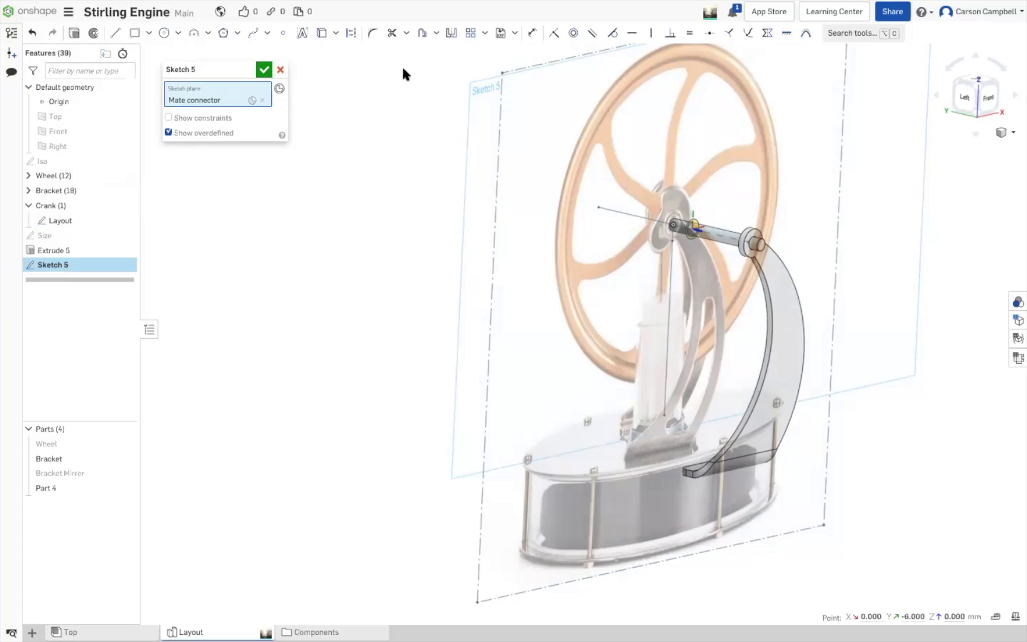
left_click(264, 70)
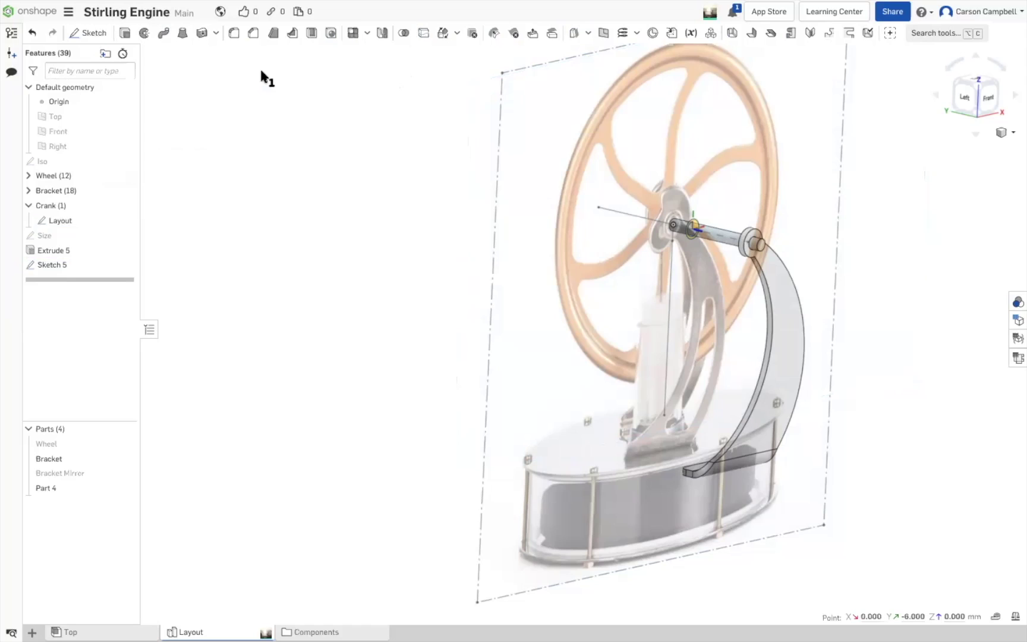
Edit the crank's Layout sketch, moving the joint of its two lines onto the crank pin in the reference picture, and accept it
left_click(65, 222)
double_click(61, 221)
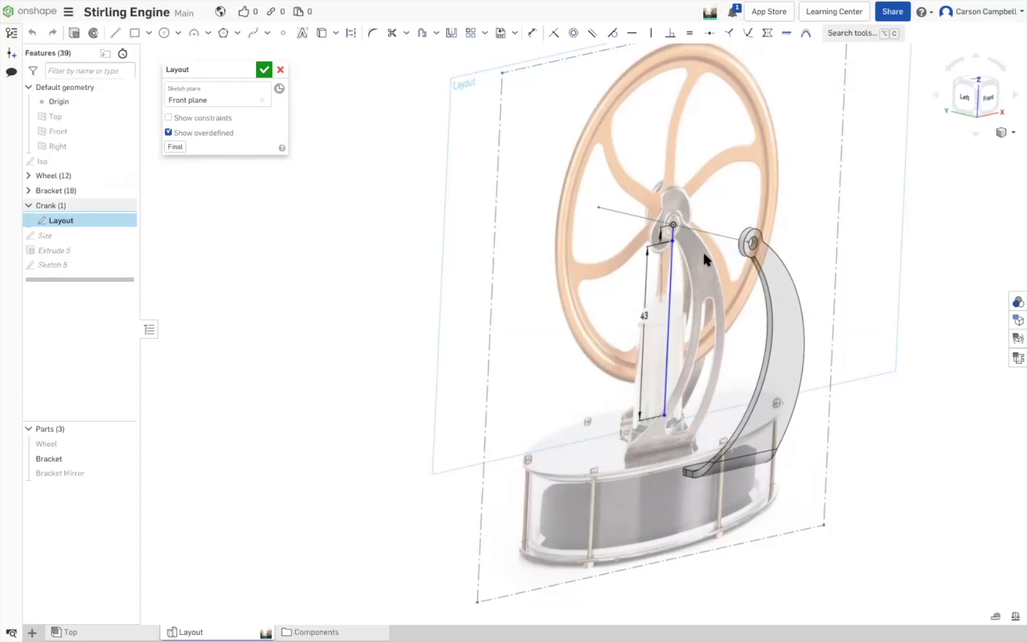
key("n")
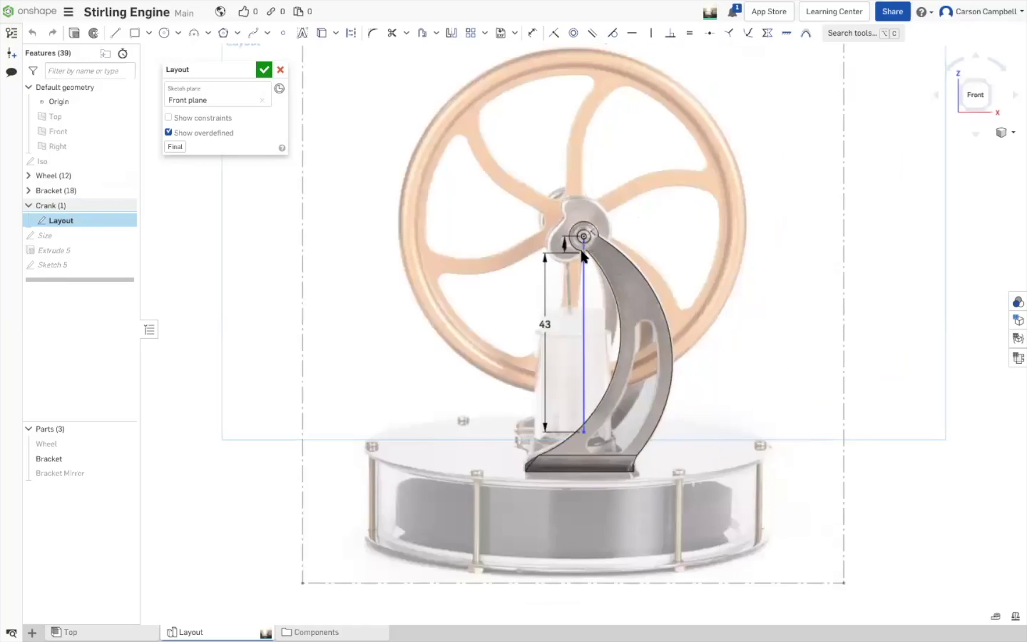
left_click_drag(582, 252, 565, 244)
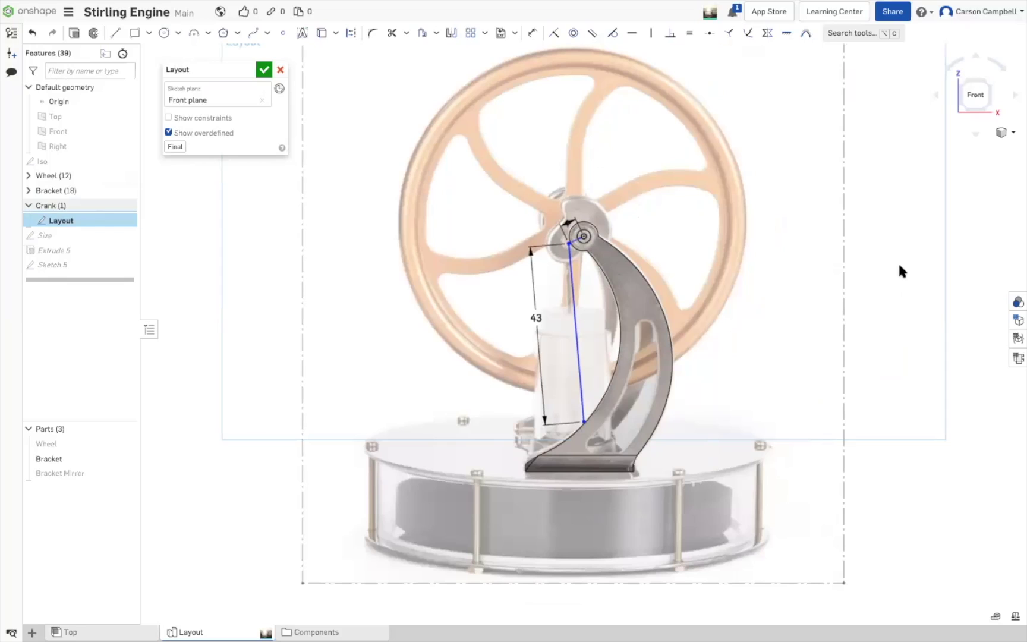
scroll(675, 219, "up", 5)
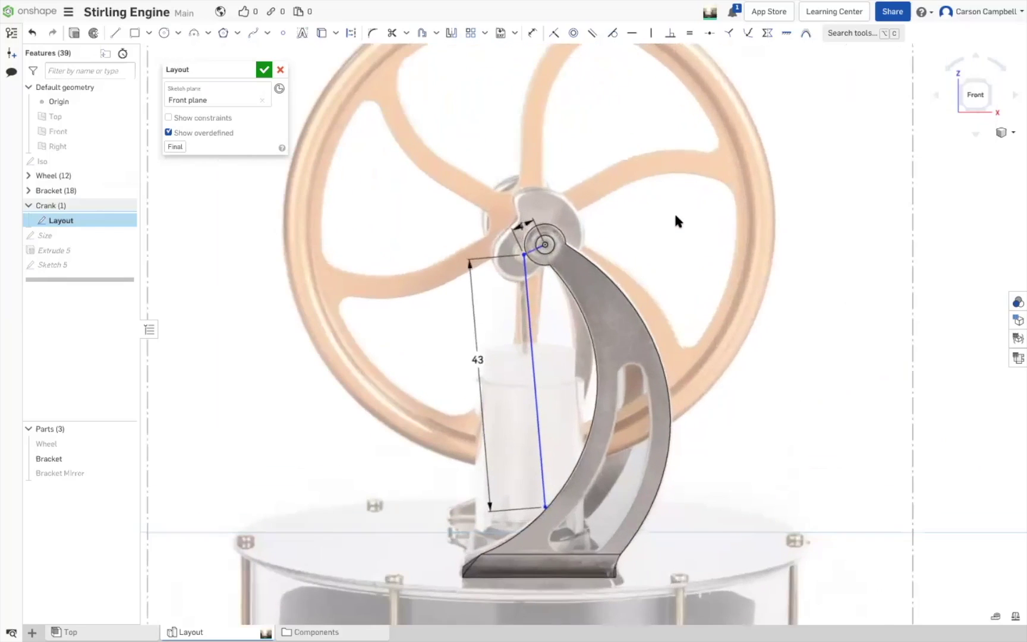
scroll(675, 211, "down", 1)
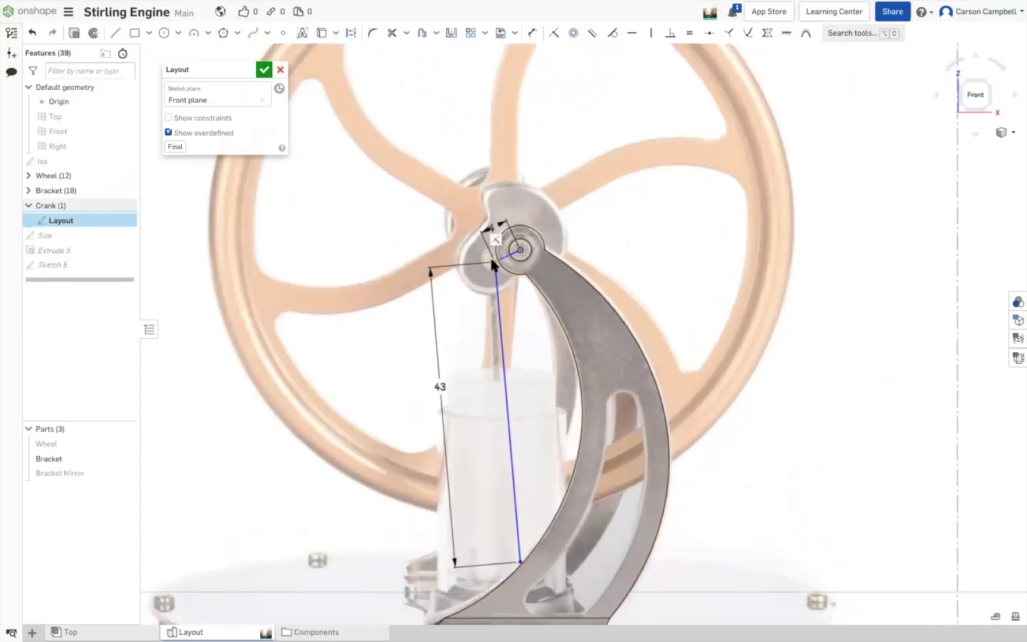
left_click_drag(492, 259, 491, 259)
left_click(263, 70)
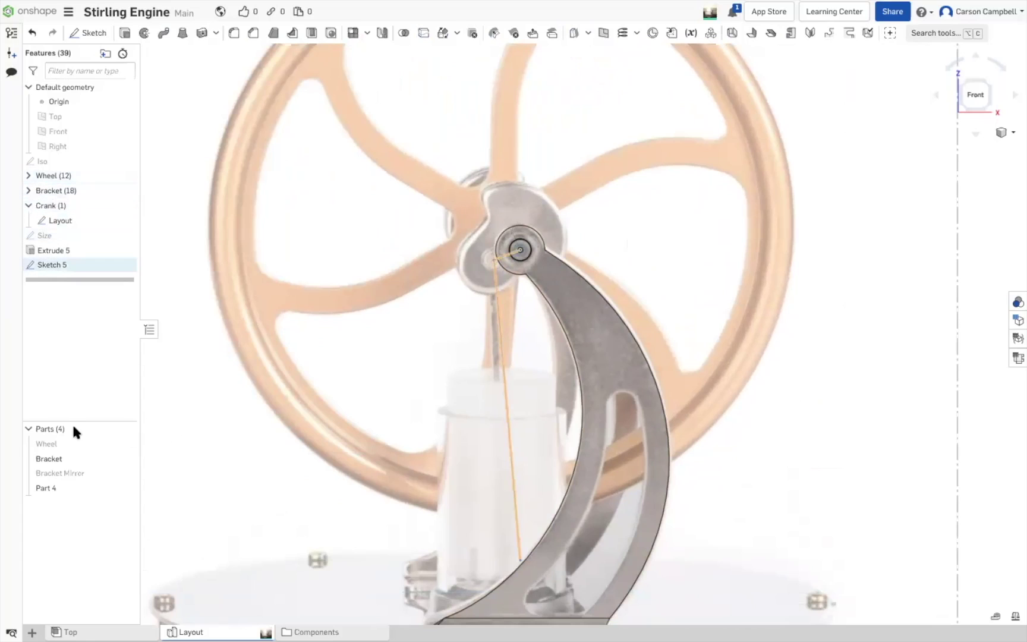
Compare the Wheel part and the Wheel folder's Image sketch with the displayed reference picture, showing and hiding each one
left_click(125, 444)
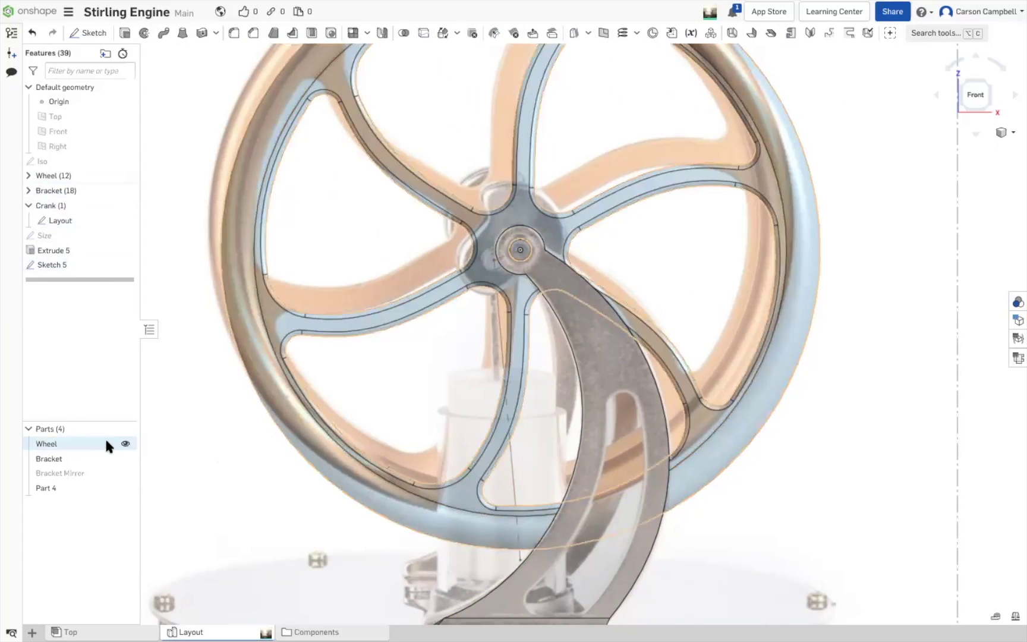
left_click(124, 444)
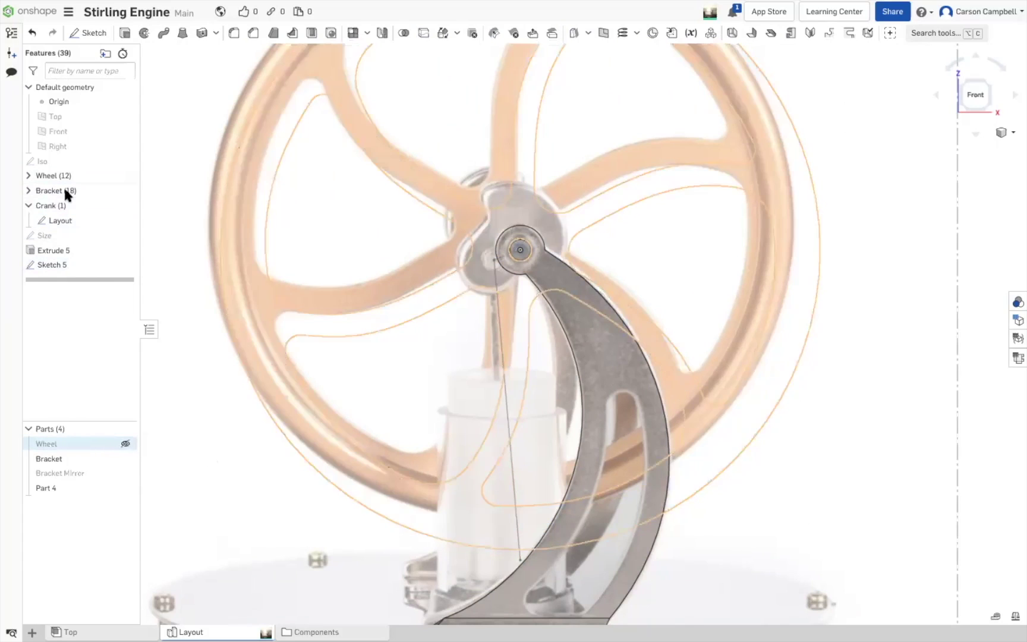
left_click(29, 176)
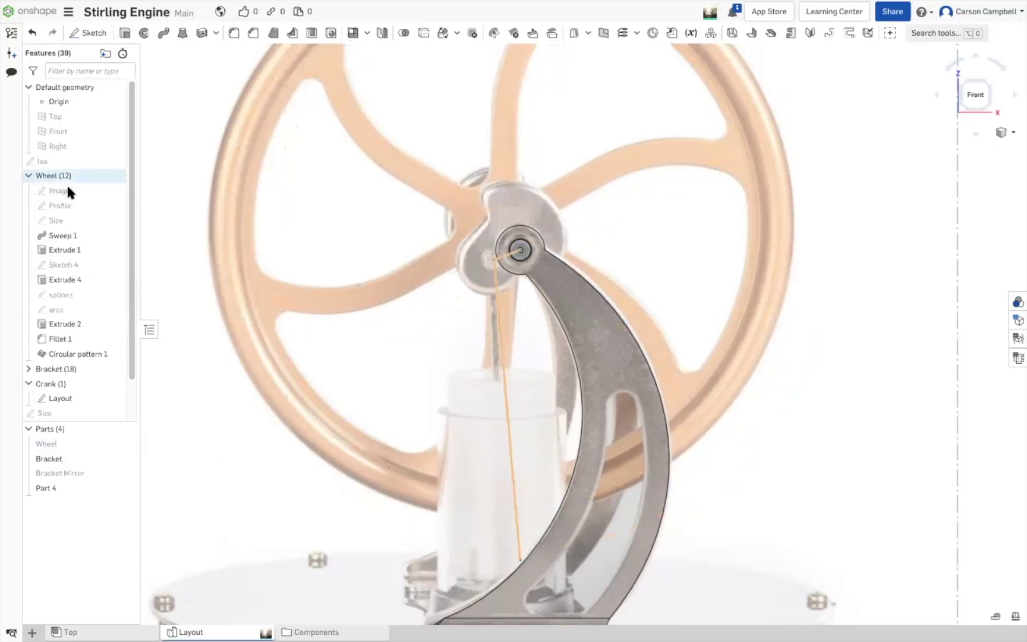
left_click(114, 191)
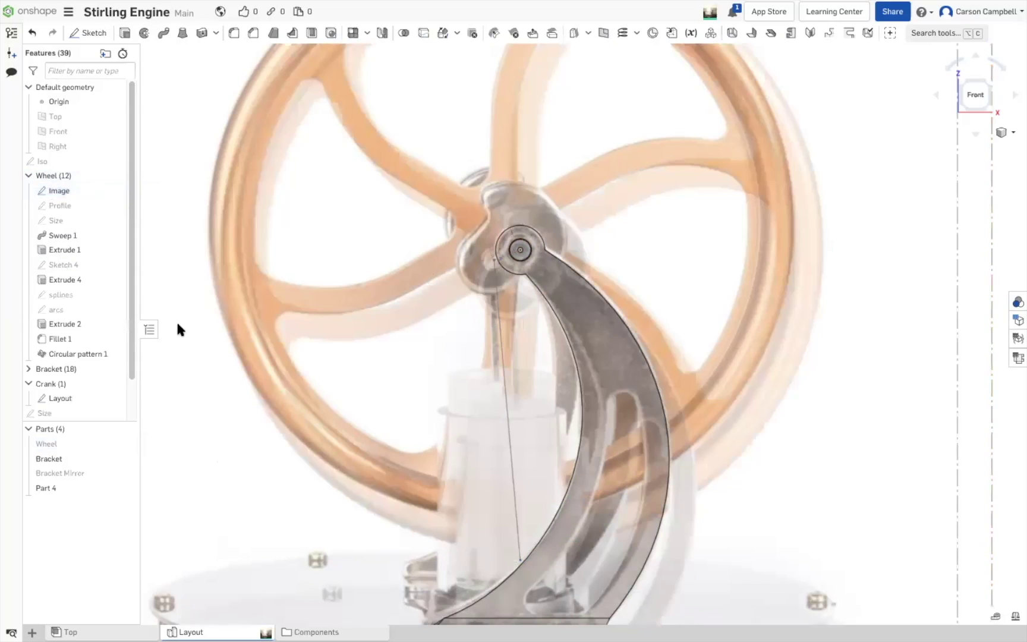
scroll(176, 320, "down", 5)
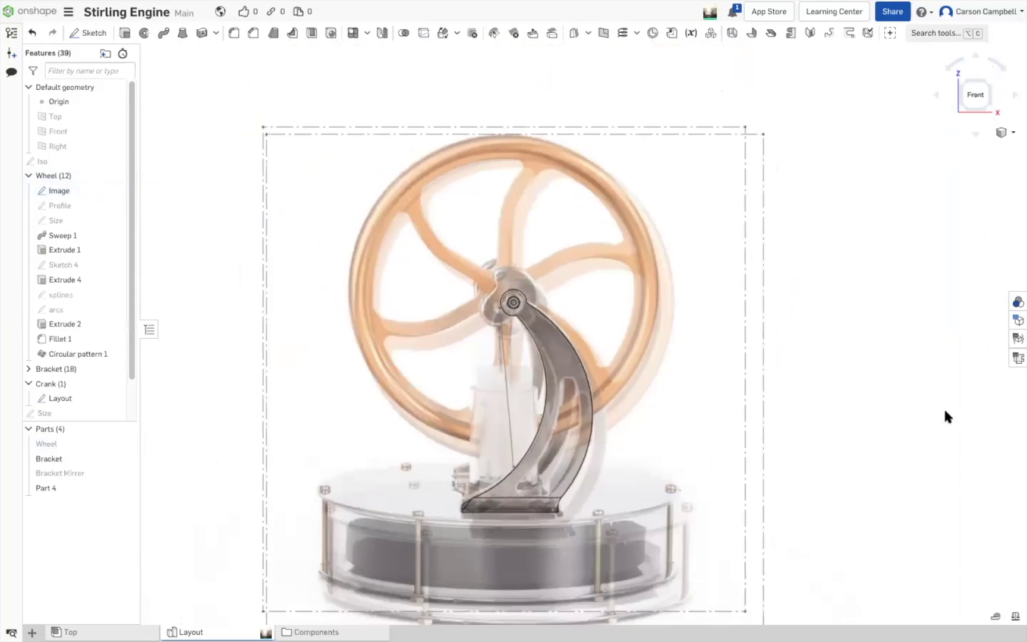
scroll(930, 387, "up", 1)
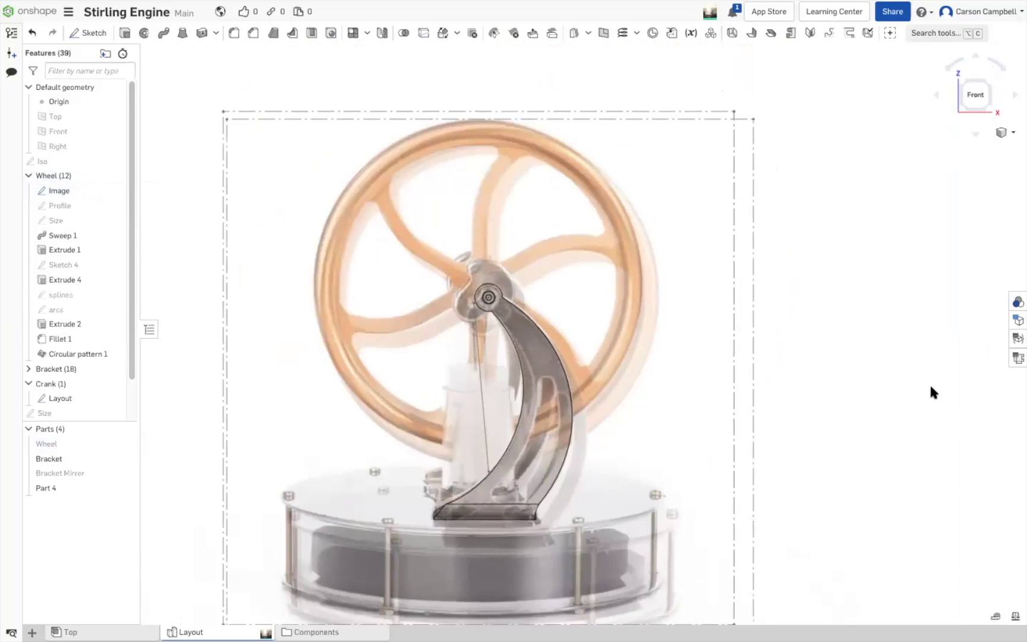
left_click(114, 191)
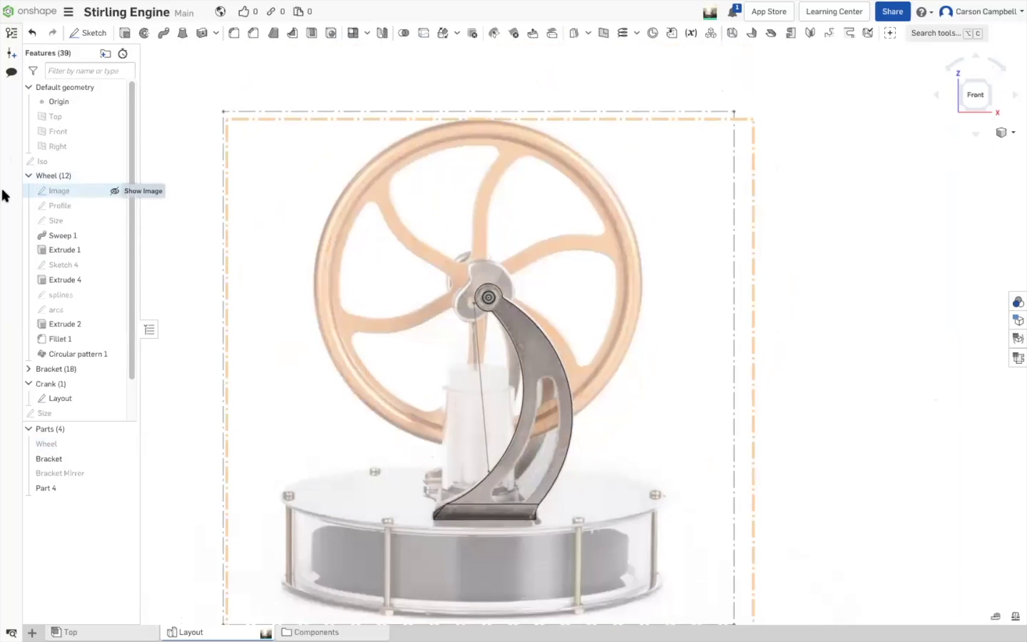
left_click(28, 176)
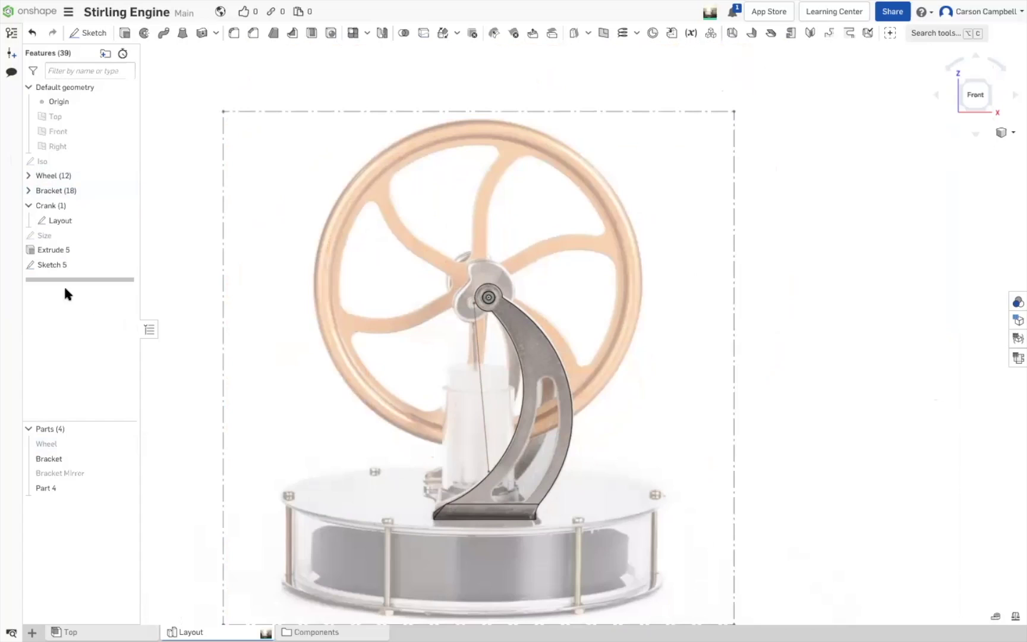
Edit Sketch 5, projecting the short crank line from the Layout sketch into it and converting that line to construction
right_click(66, 263)
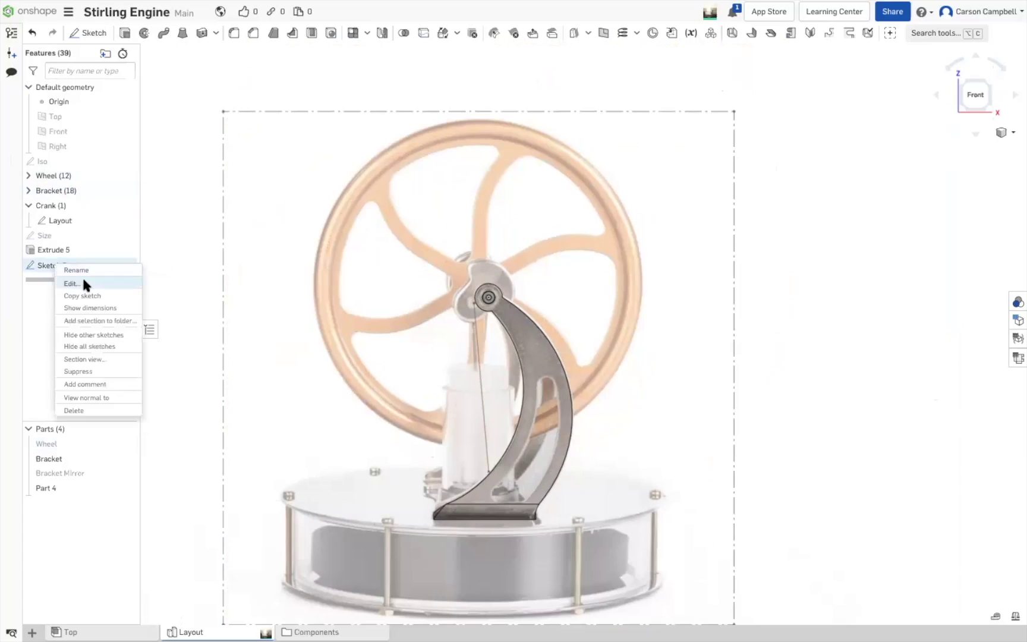
left_click(83, 284)
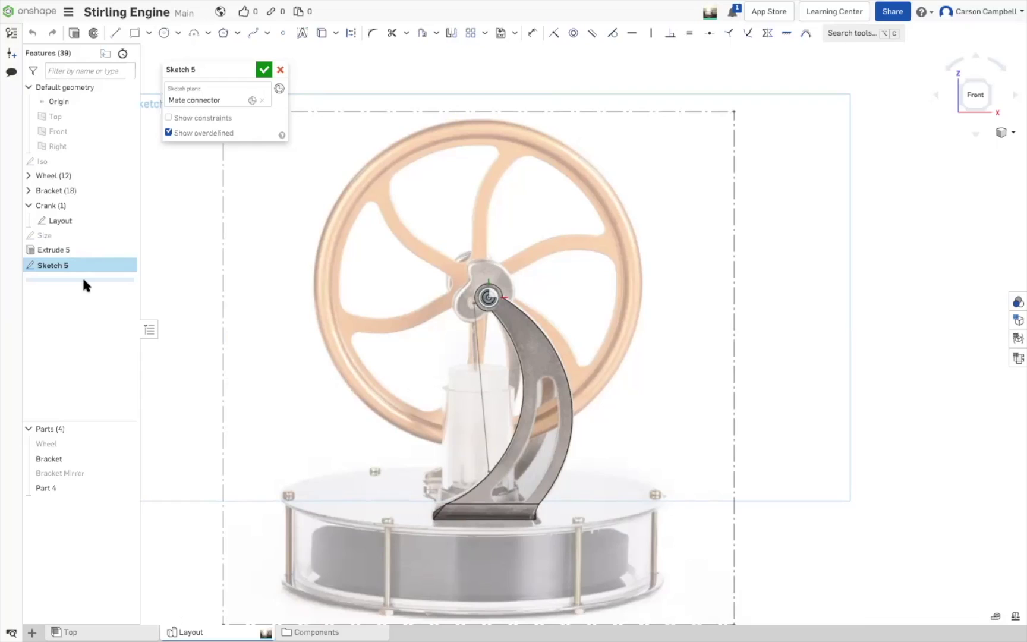
scroll(254, 273, "up", 3)
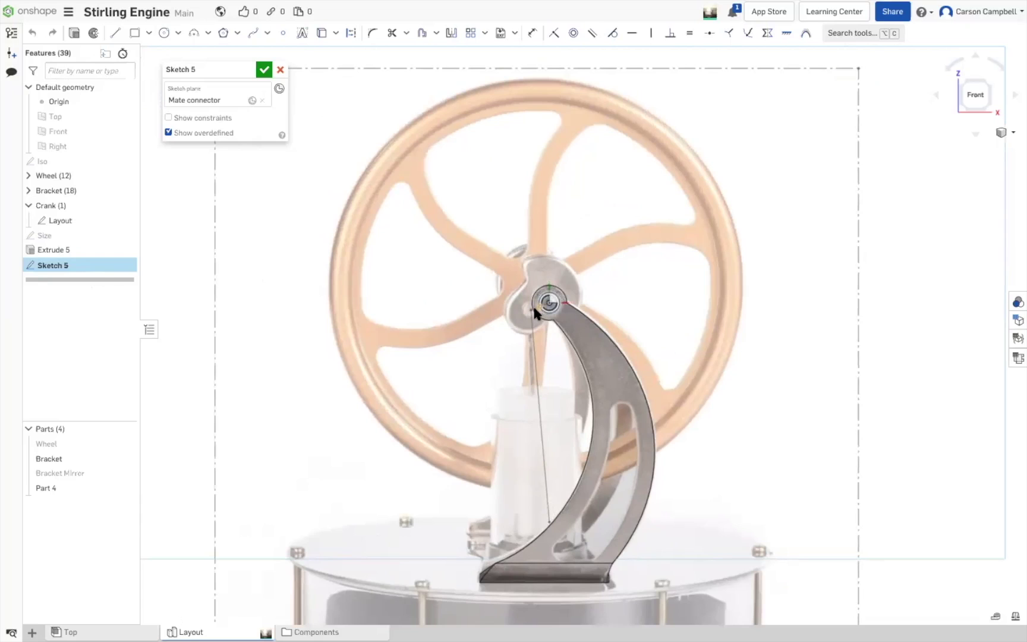
scroll(535, 307, "up", 5)
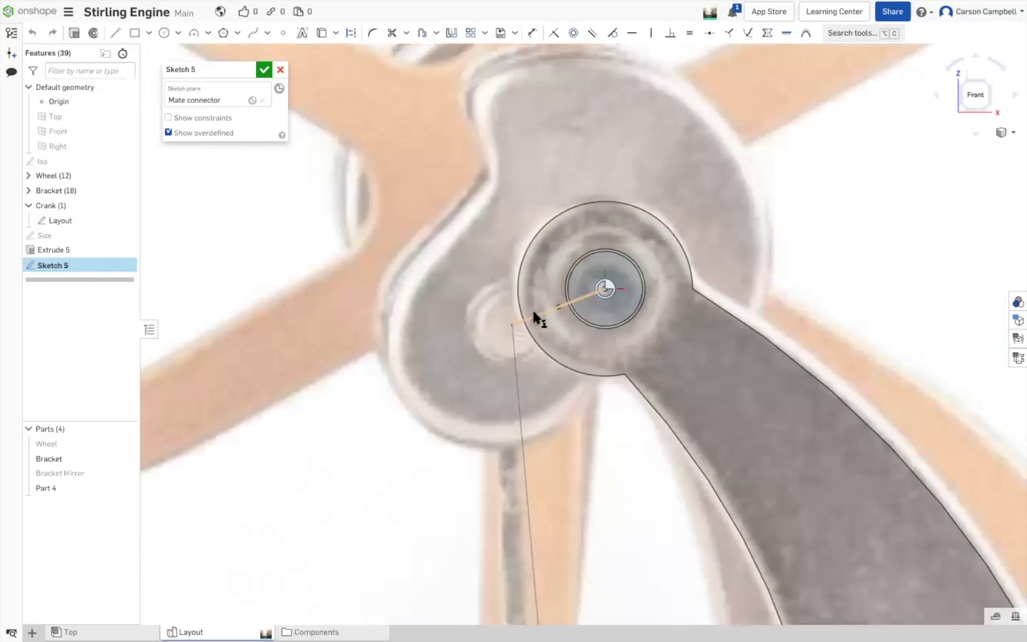
scroll(357, 344, "down", 2)
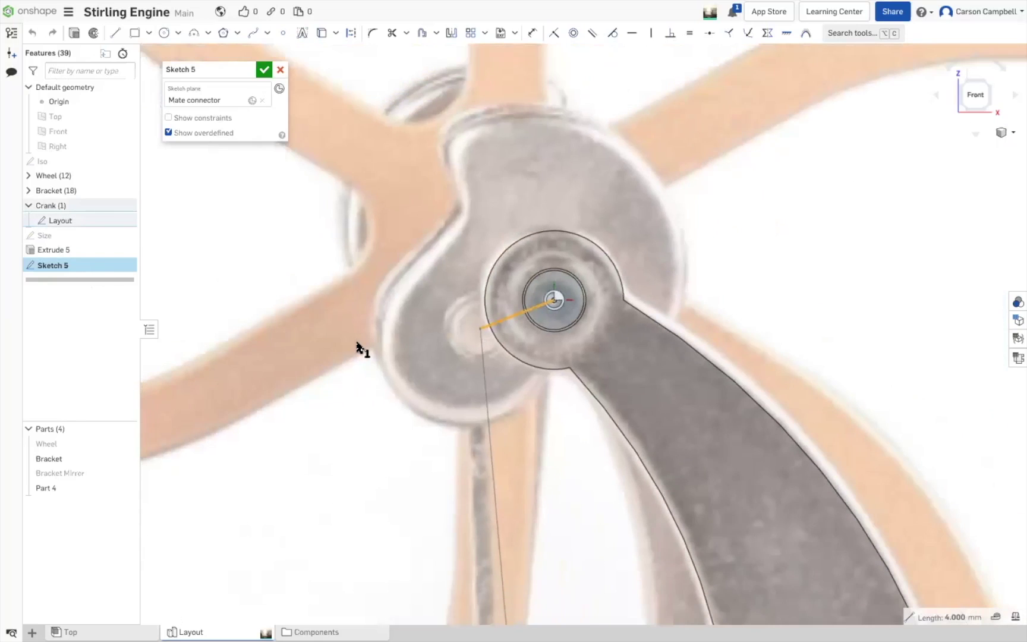
key("Escape")
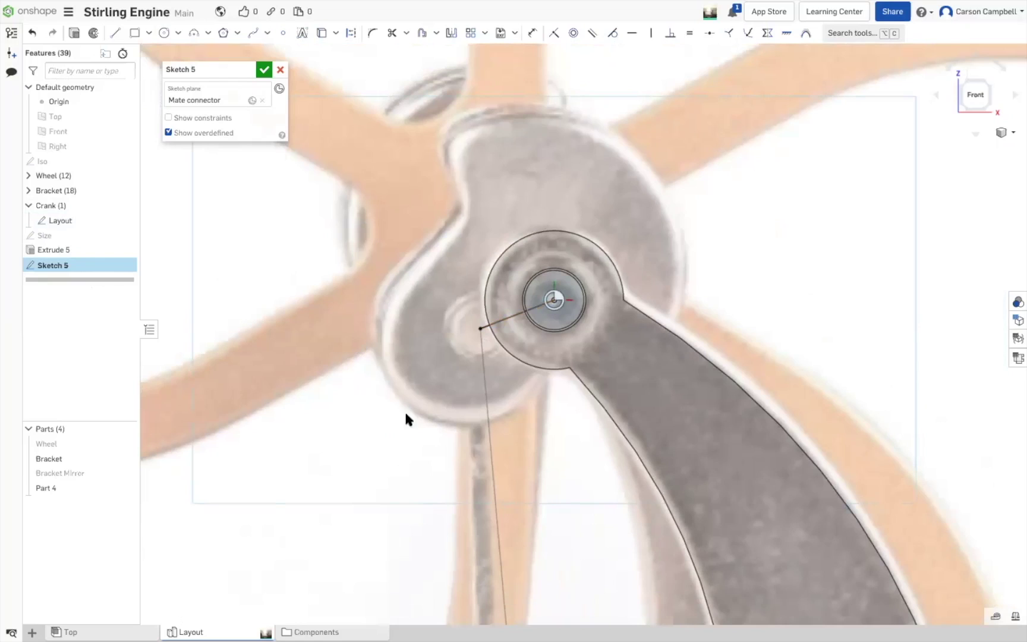
scroll(445, 434, "down", 1)
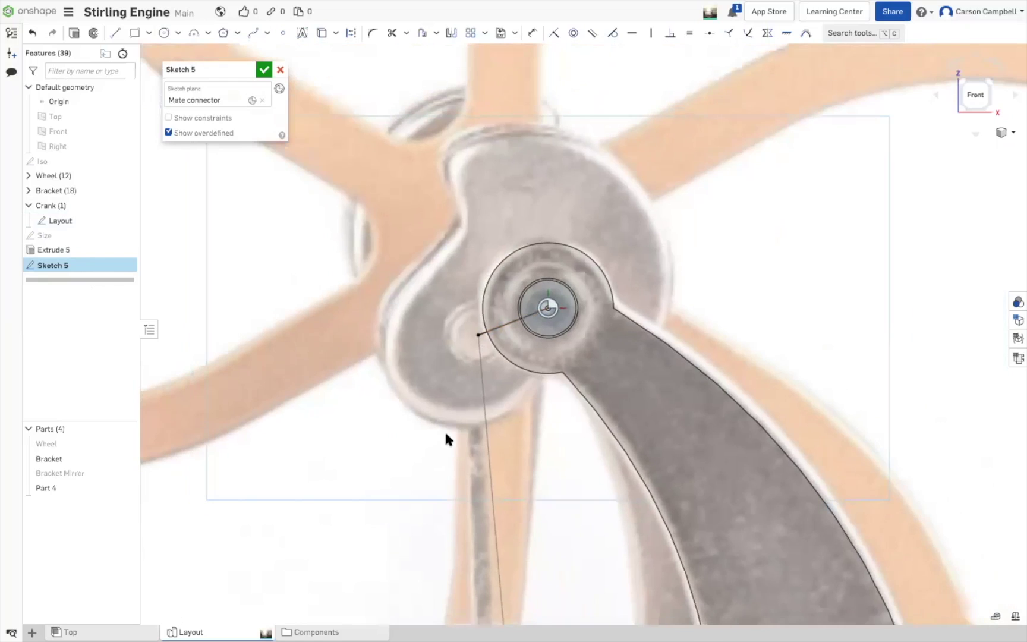
left_click(513, 321)
key("q")
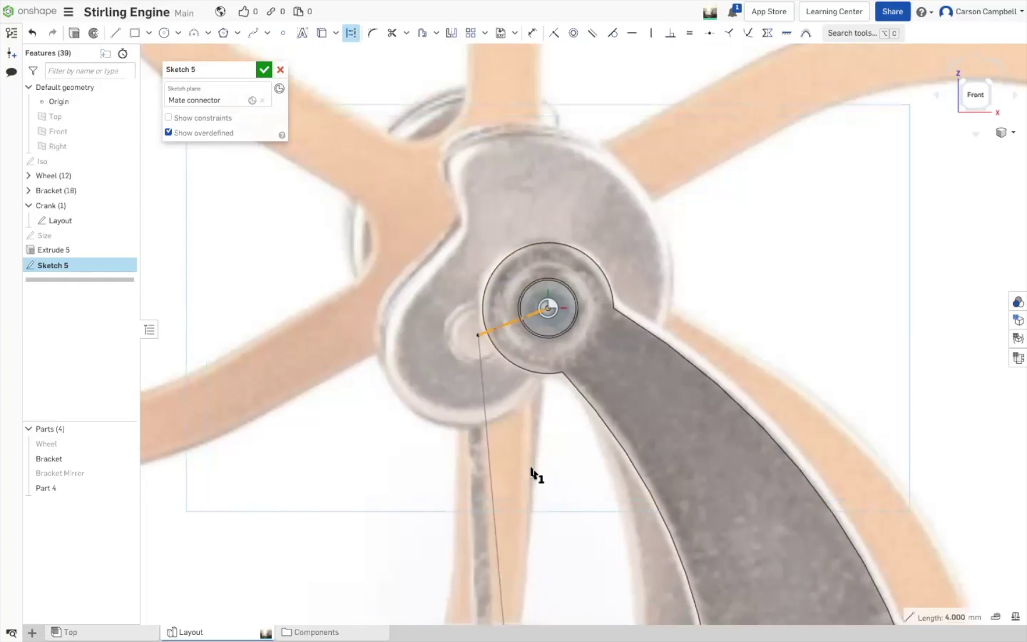
Create a slot around the projected construction line of the crank and accept Sketch 5
scroll(531, 472, "down", 3)
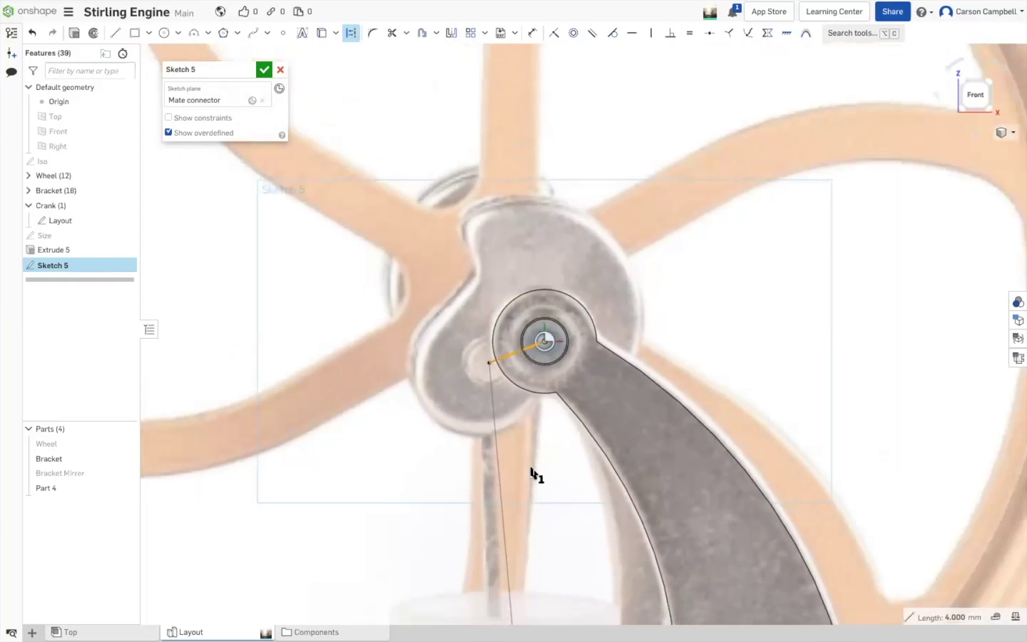
scroll(495, 243, "down", 5)
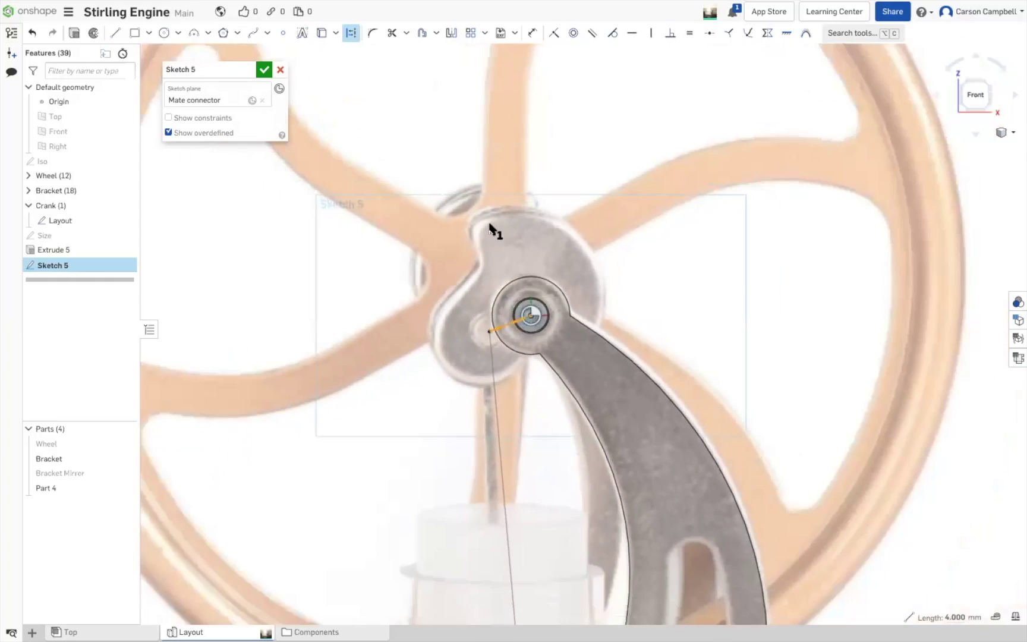
scroll(491, 229, "down", 2)
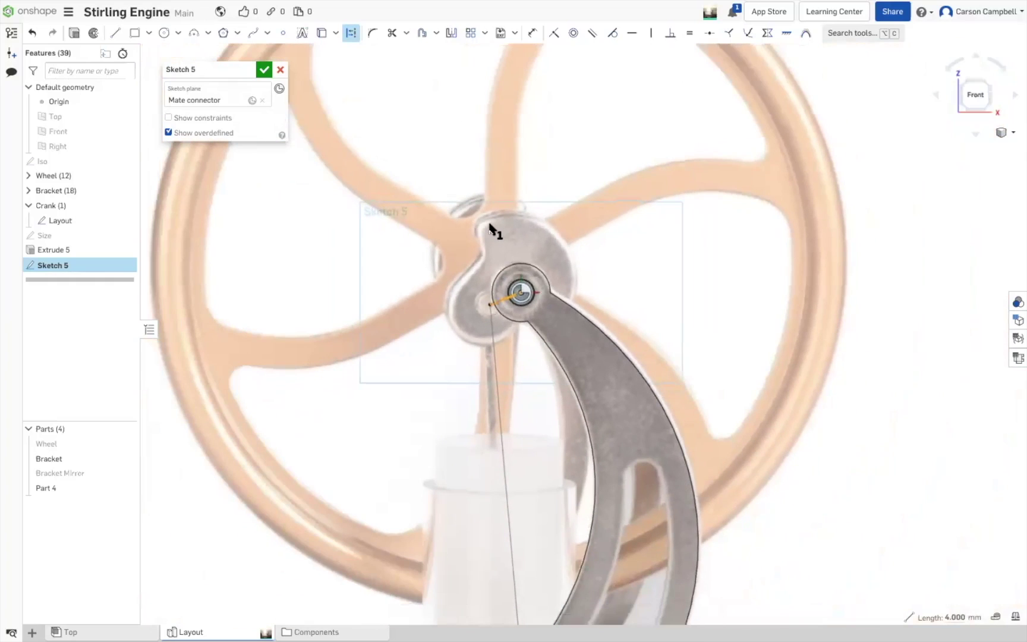
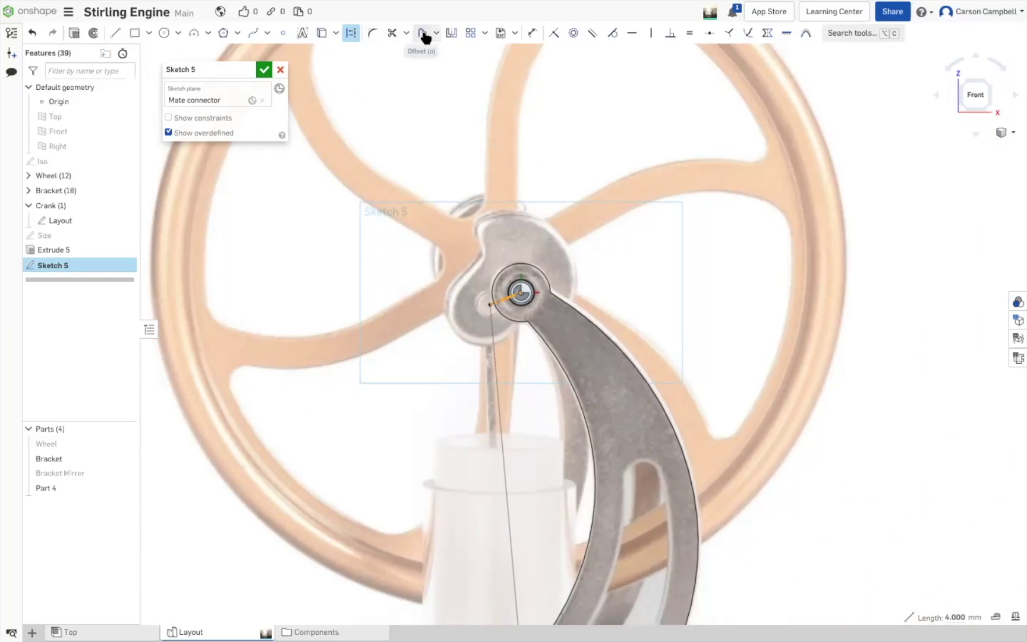
left_click(436, 33)
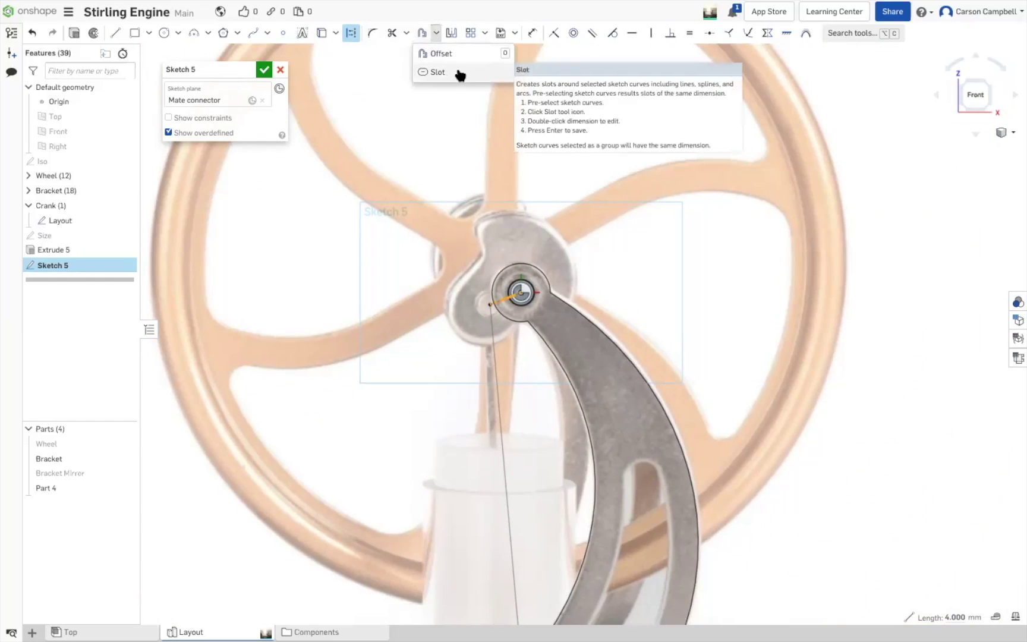
left_click(437, 72)
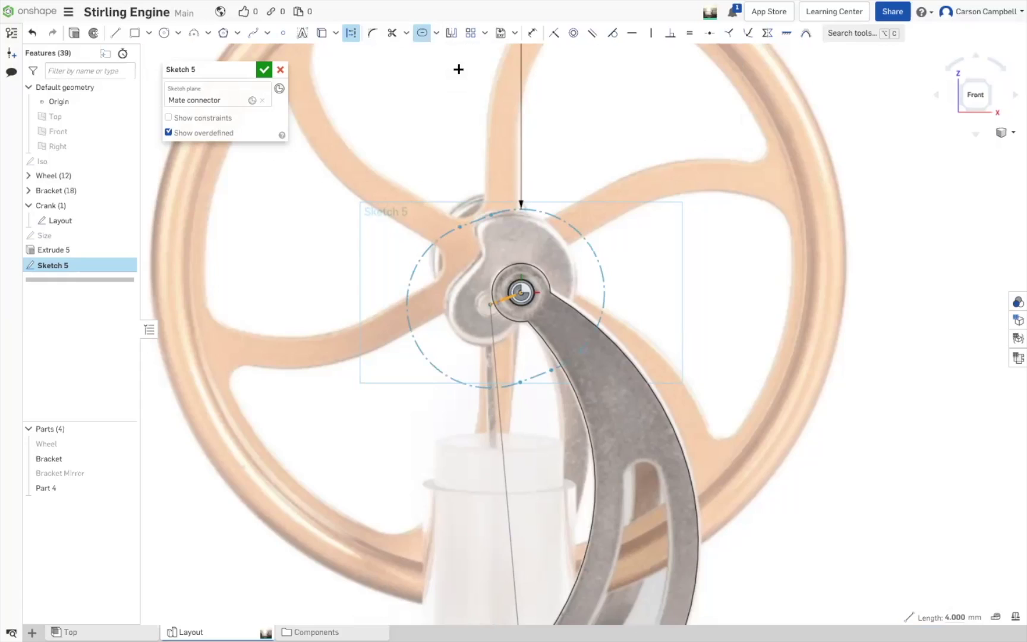
key("q")
left_click(264, 71)
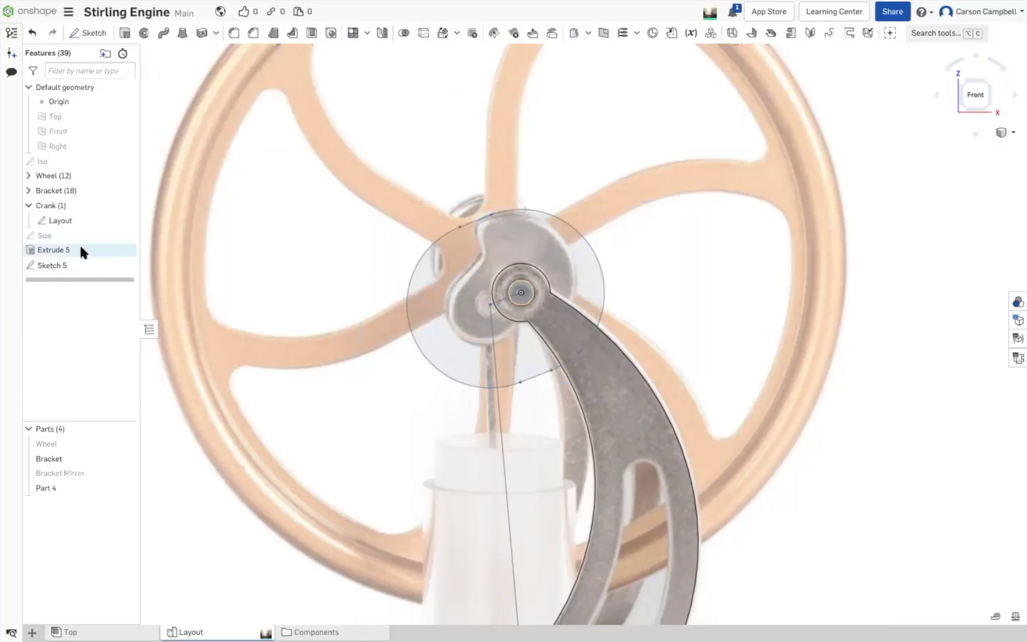
Edit Sketch 5 and set the slot's diameter to 10 mm, refining it to 8 mm against the reference picture
right_click(72, 264)
left_click(92, 282)
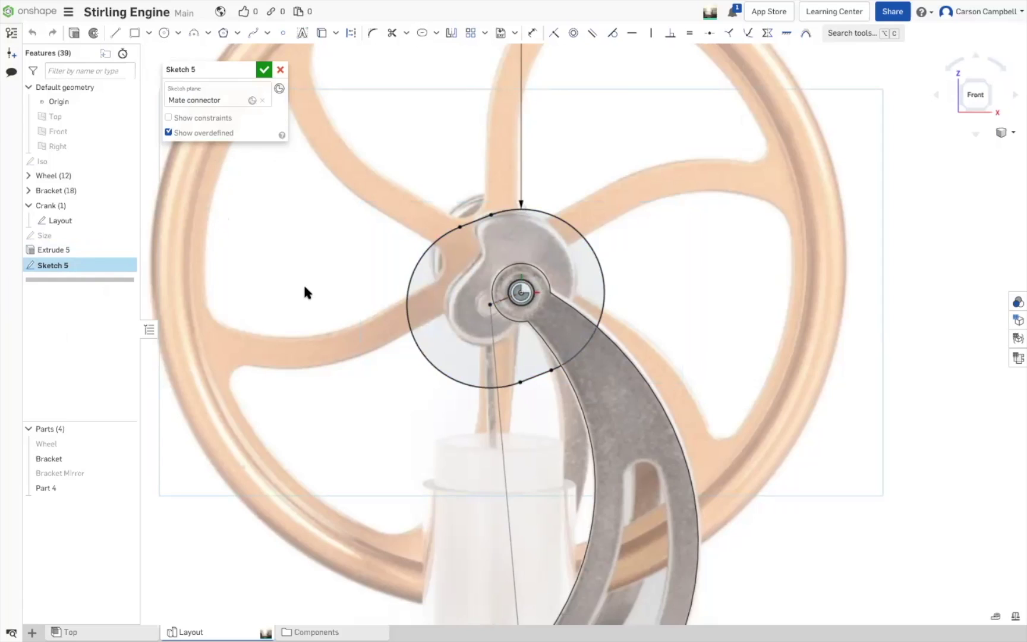
key("f")
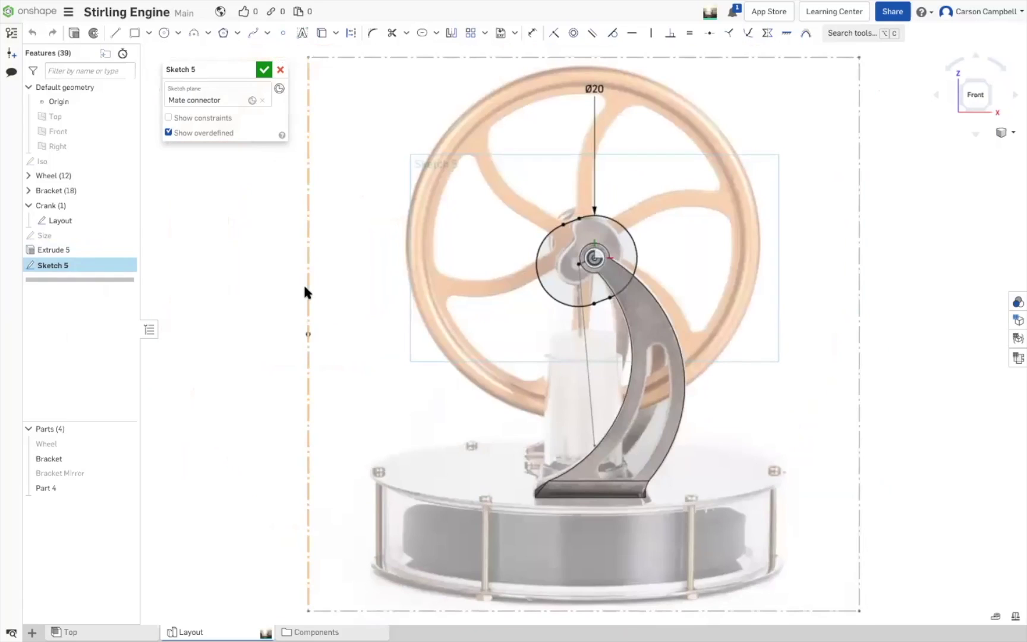
double_click(594, 87)
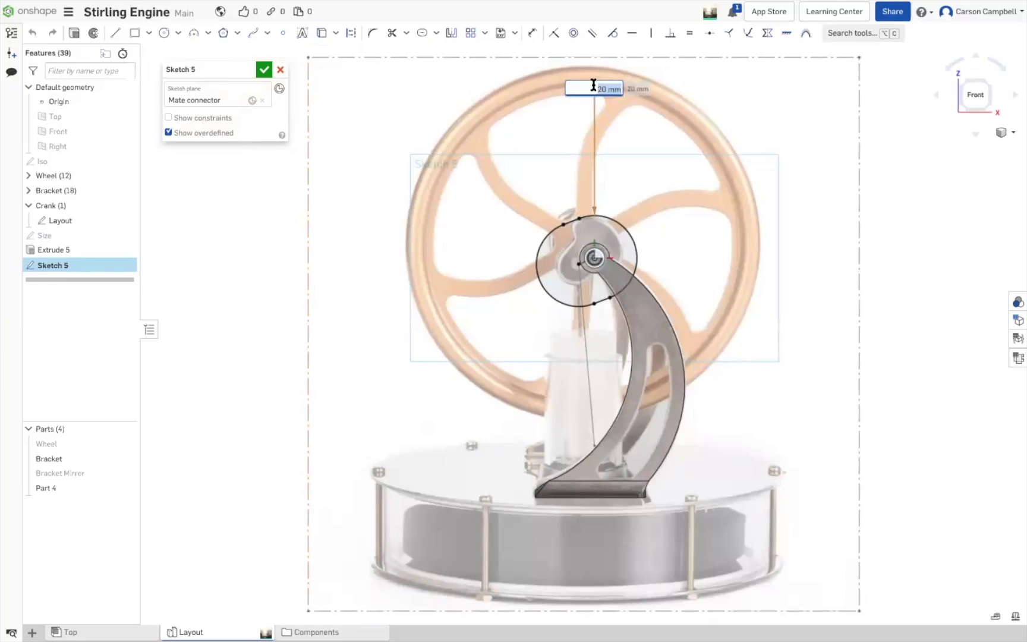
type("10")
key("Return")
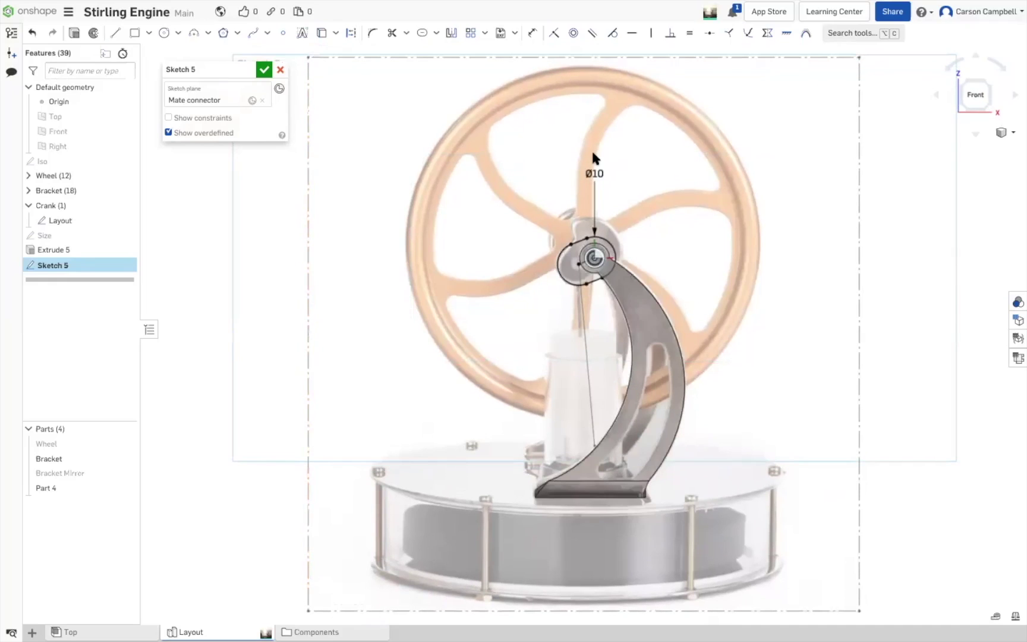
middle_click_drag(595, 190, 593, 263)
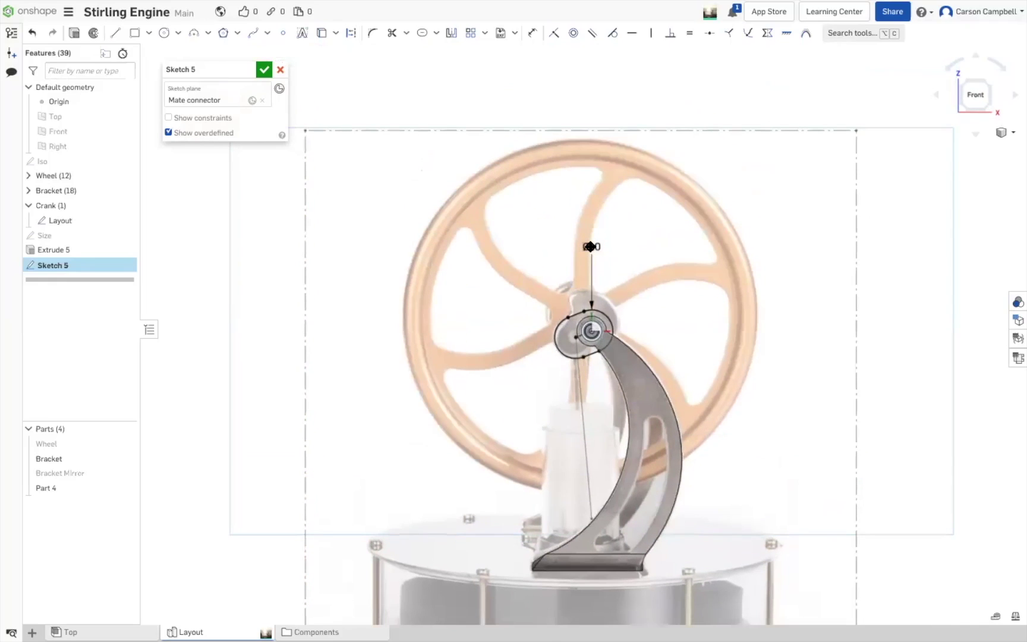
double_click(592, 246)
key("Down")
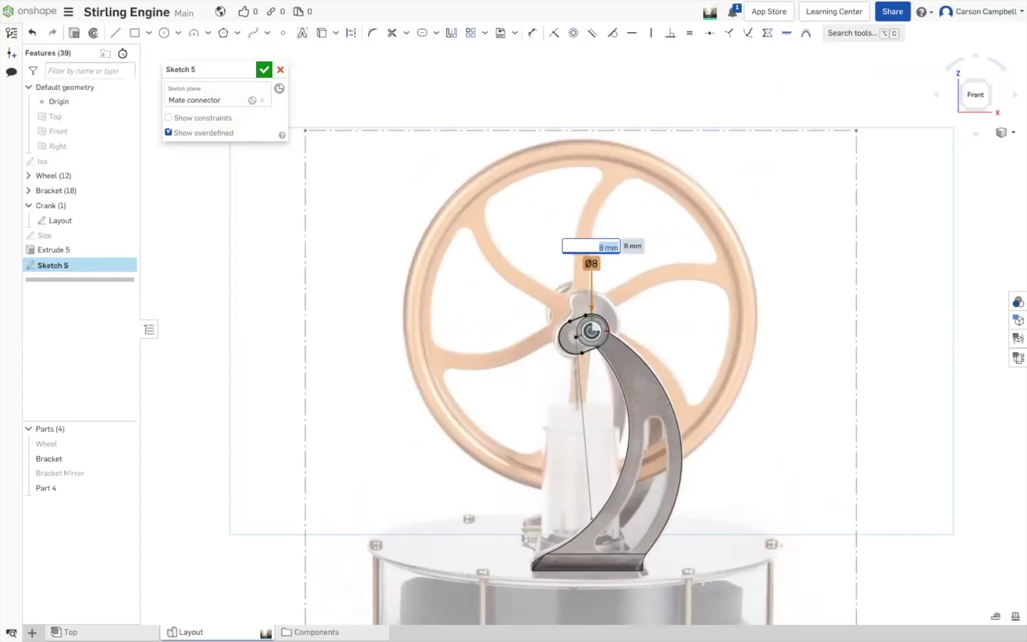
key("Return")
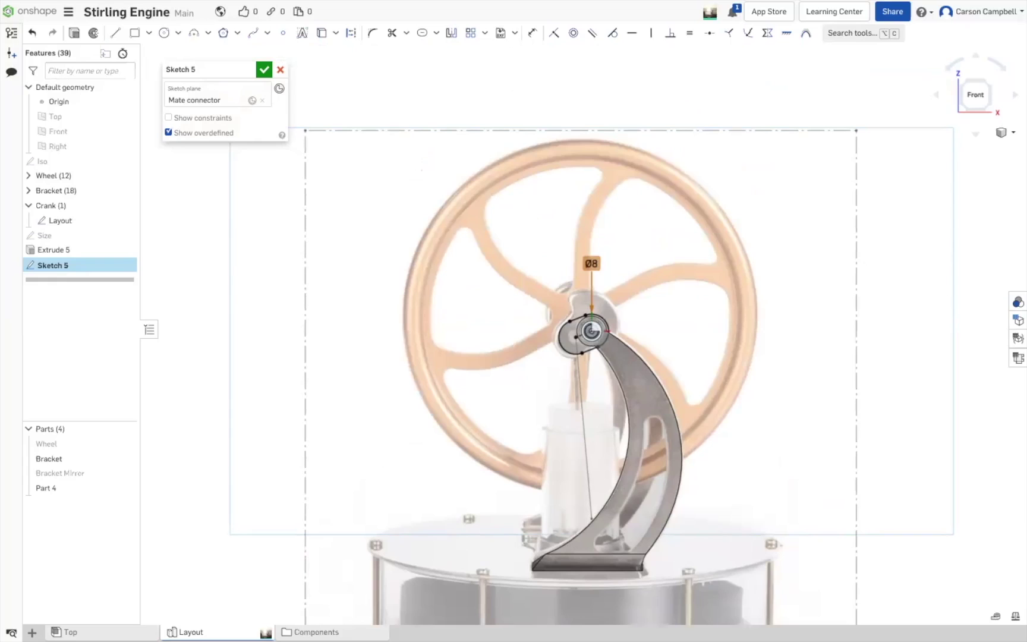
Offset the slot's end arc around the shaft outward by 4 mm
left_click(436, 33)
left_click(441, 48)
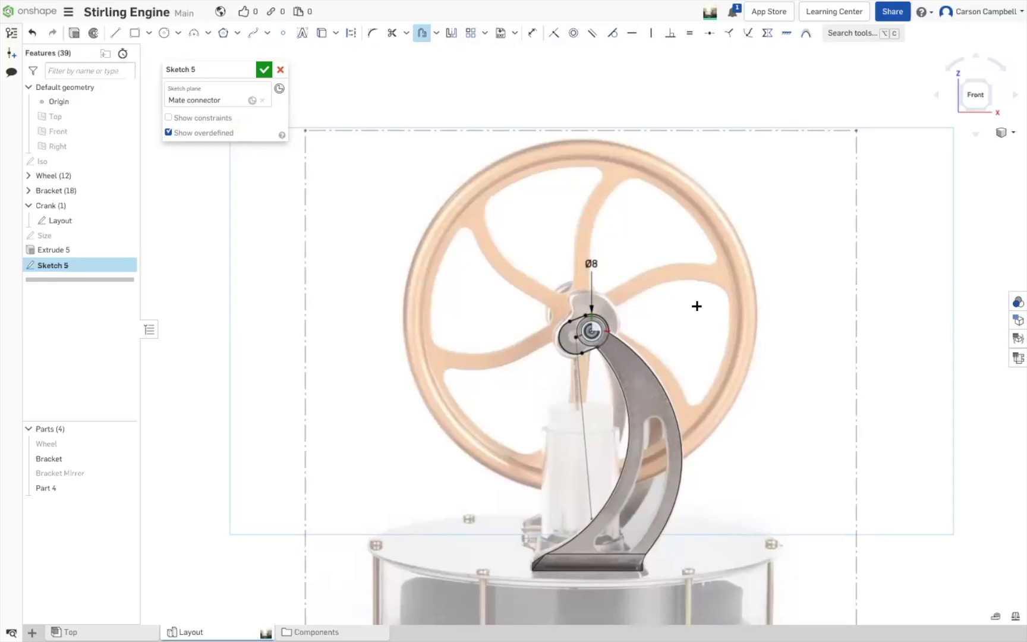
scroll(696, 306, "up", 5)
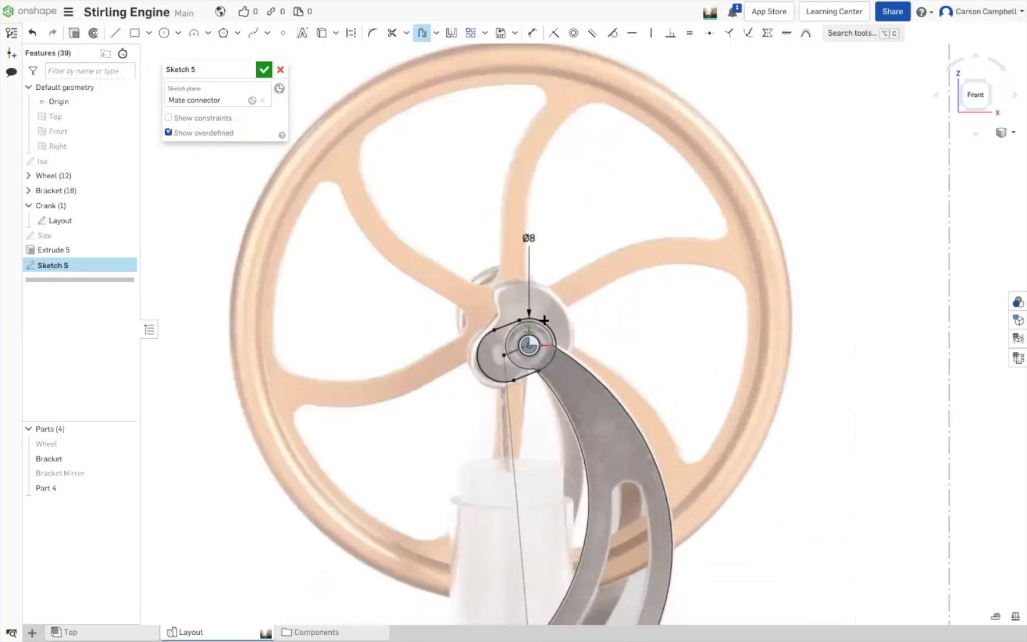
left_click(539, 321)
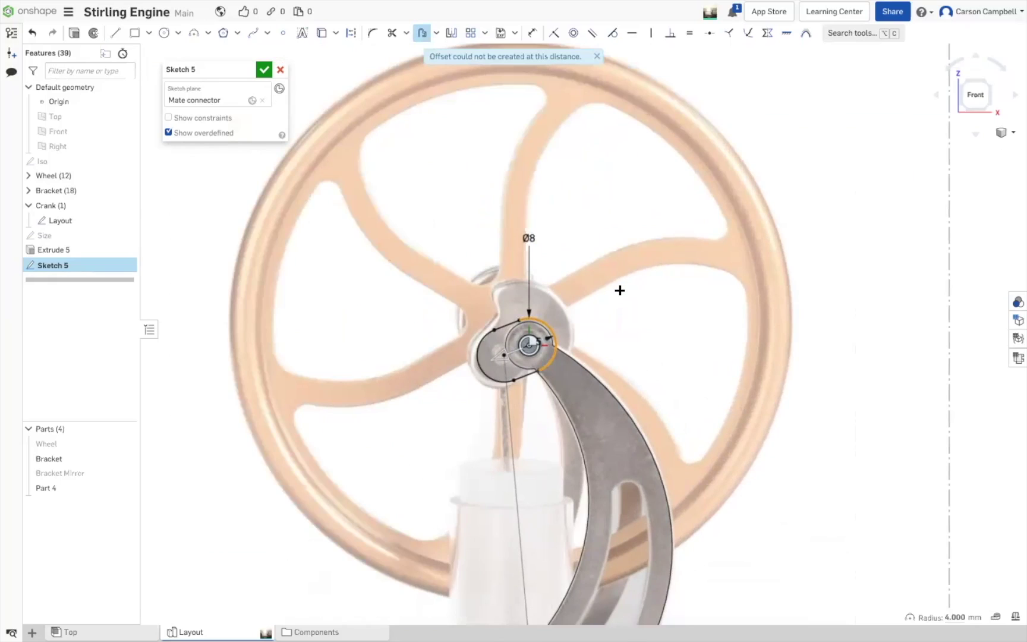
scroll(619, 290, "up", 3)
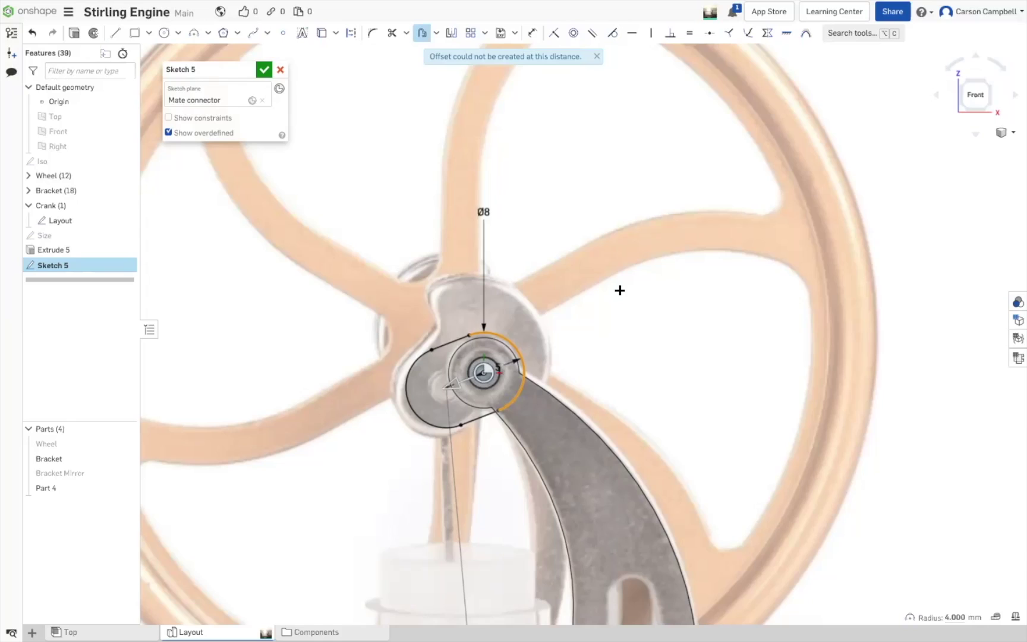
left_click(456, 381)
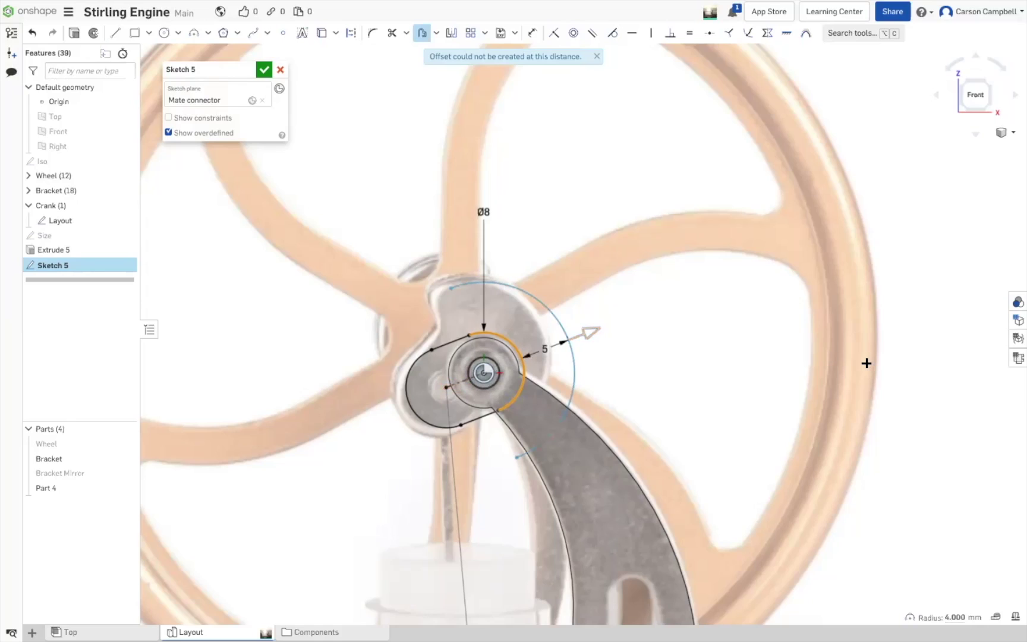
left_click(696, 360)
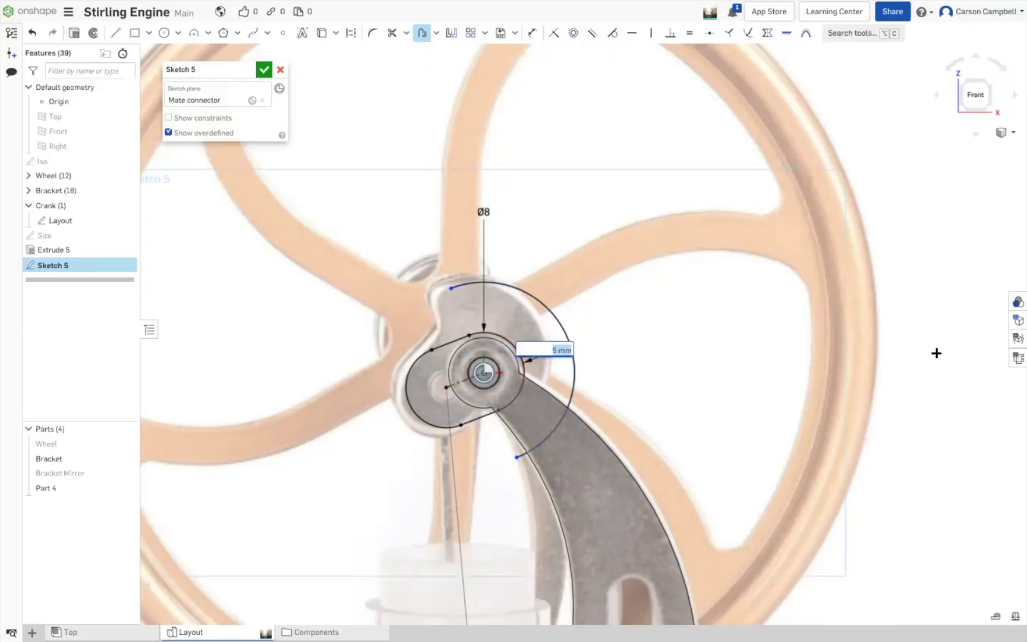
key("BackSpace")
type("4")
key("Return")
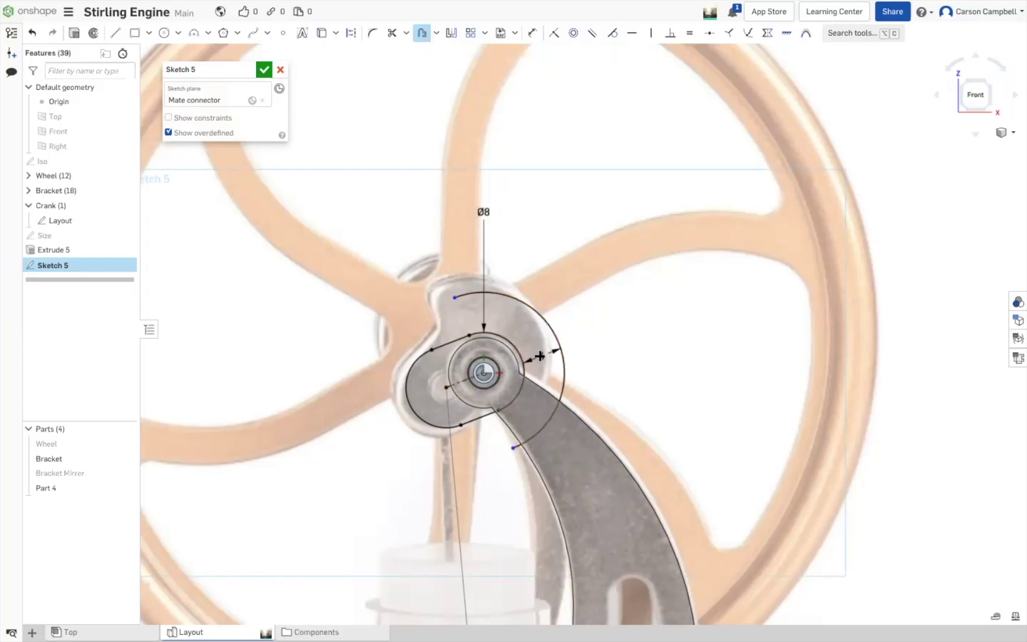
key("Escape")
Set the arc's offset distance to 3 mm and convert the slot's end arc around the shaft to construction
double_click(543, 355)
type("3")
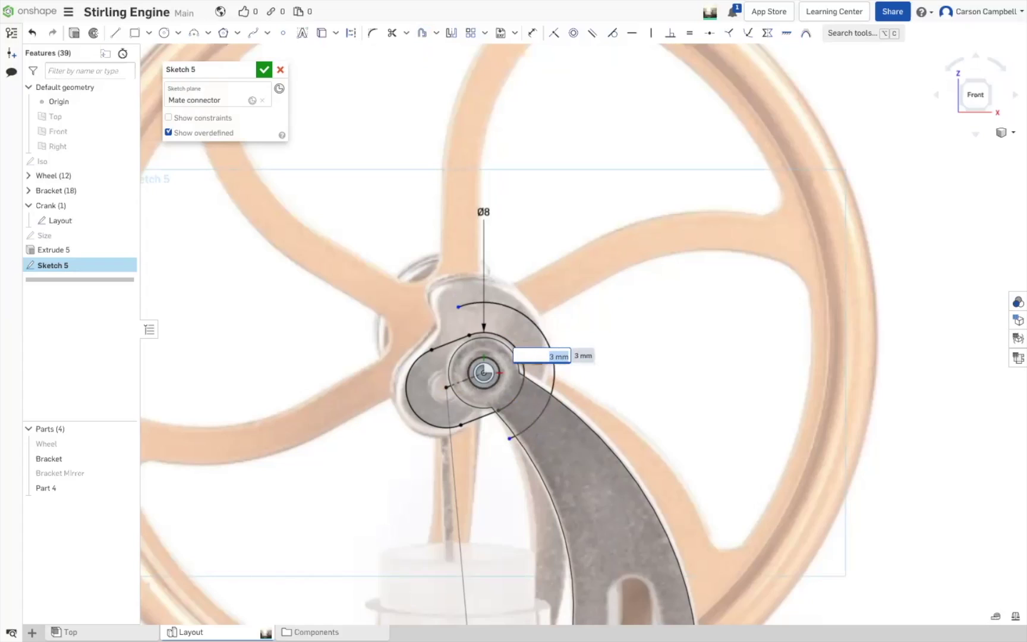
key("Return")
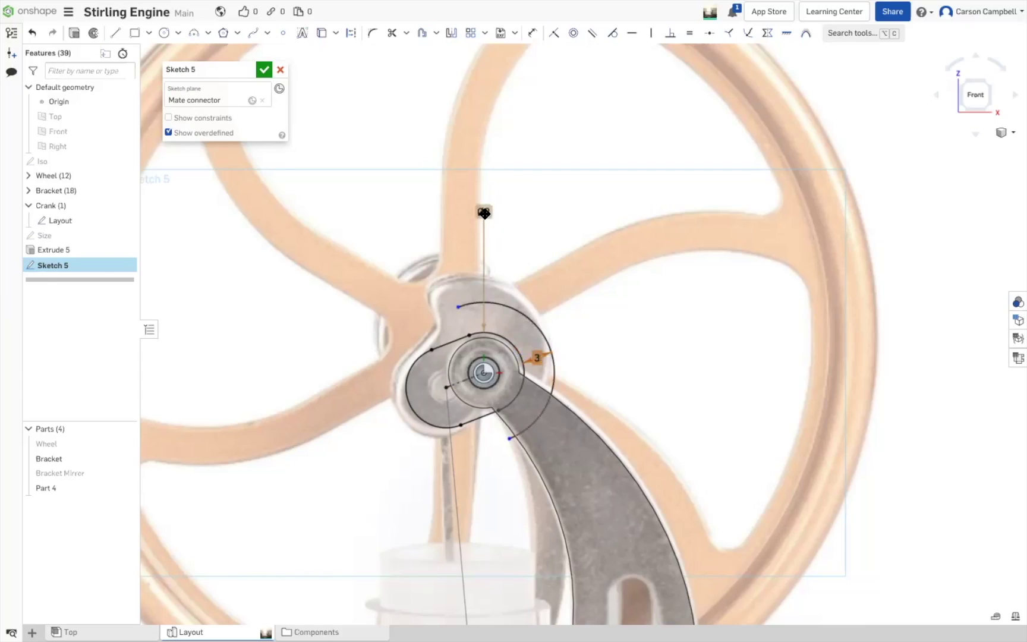
left_click(492, 332)
key("q")
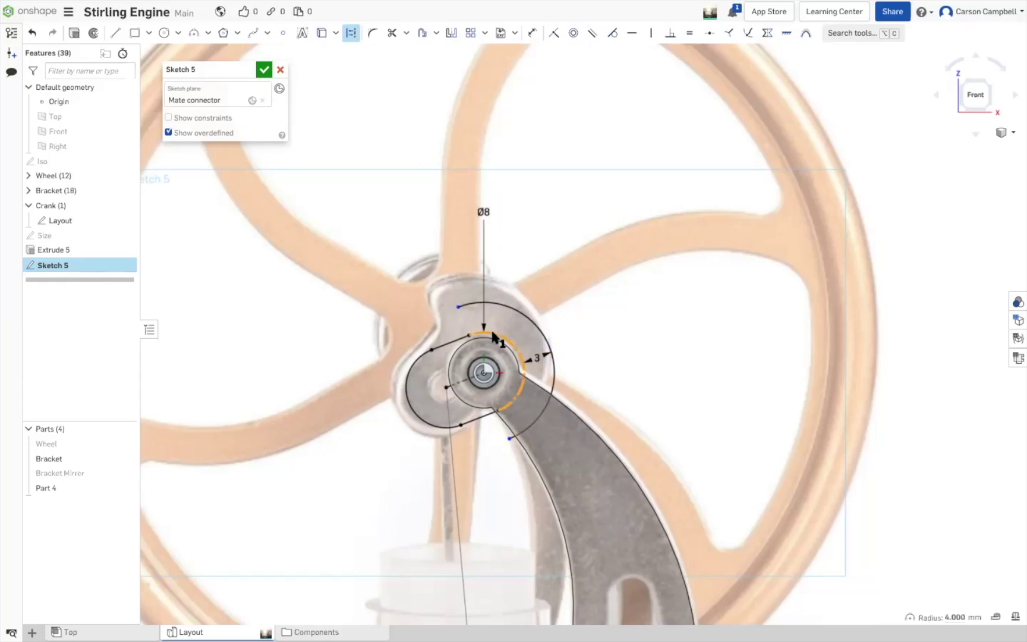
Draw two short solid lines connecting the construction arc's endpoints to the matching ends of the offset arc
key("l")
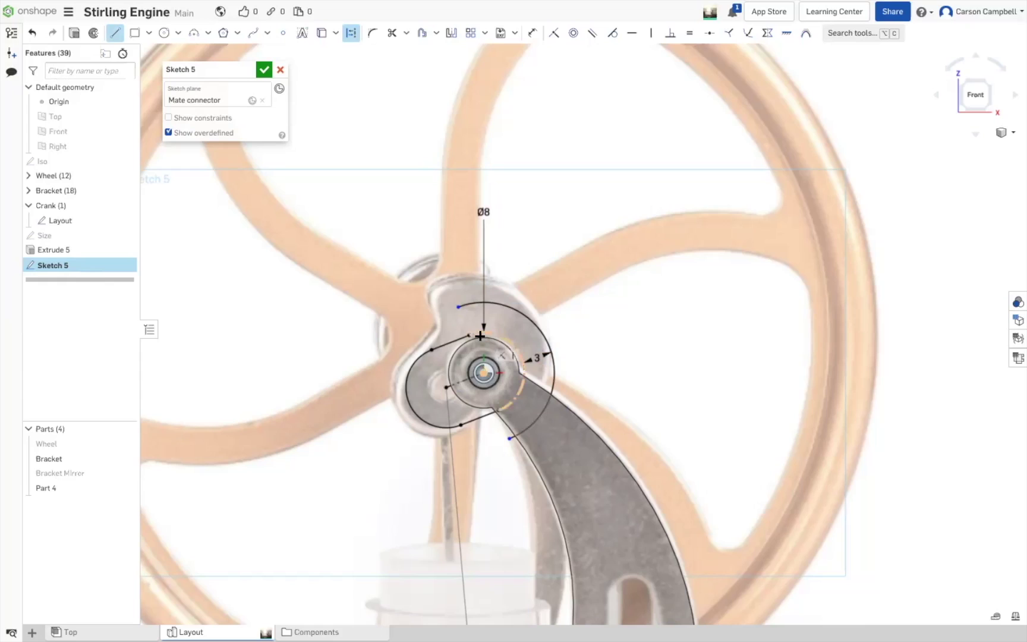
left_click(468, 336)
left_click(459, 308)
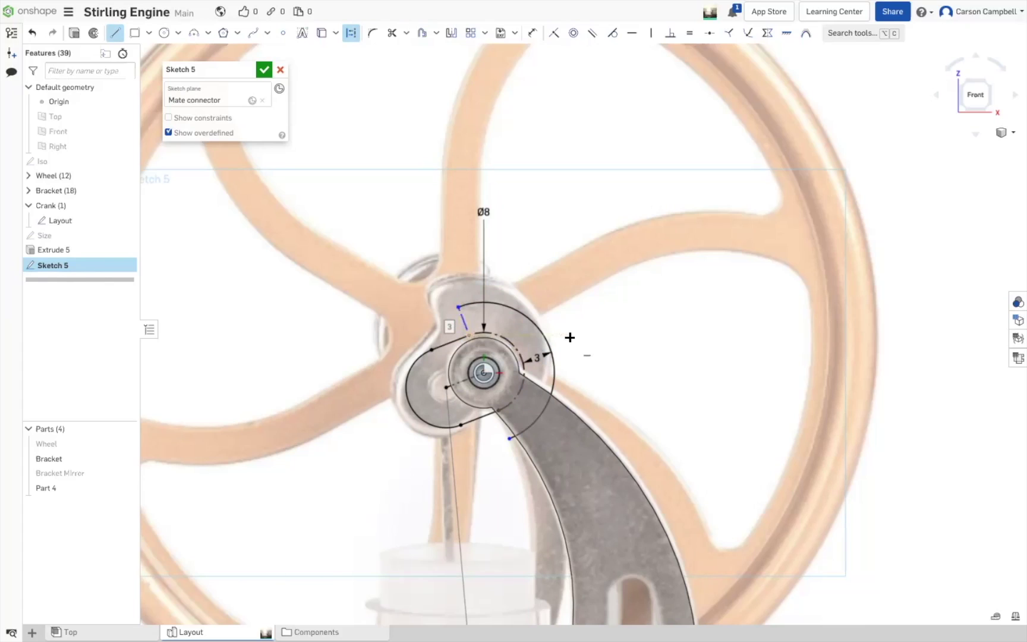
key("q")
key("Escape")
key("q")
left_click(462, 320)
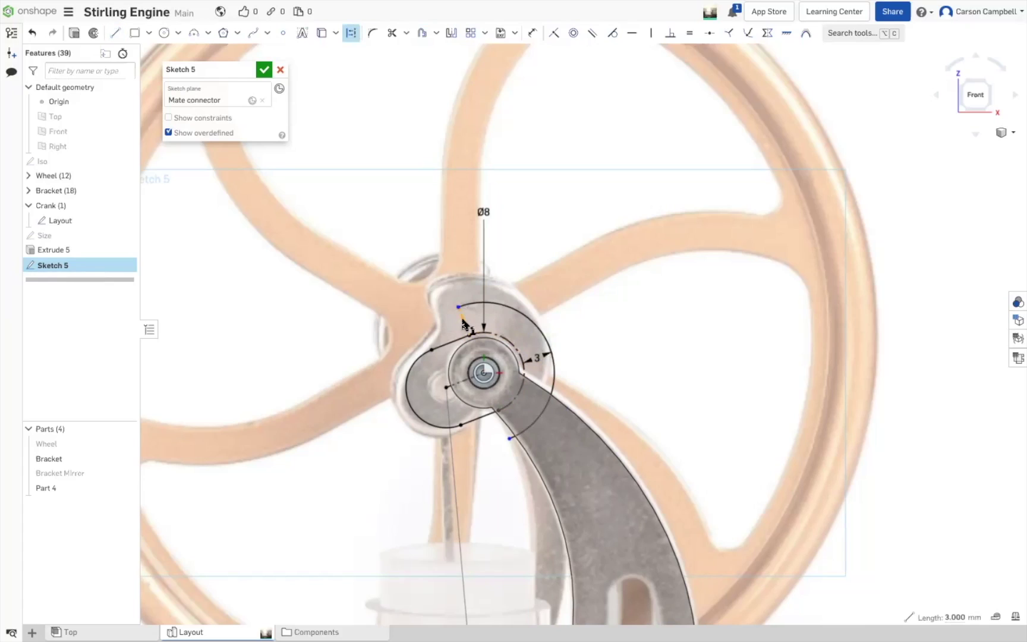
left_click(655, 337)
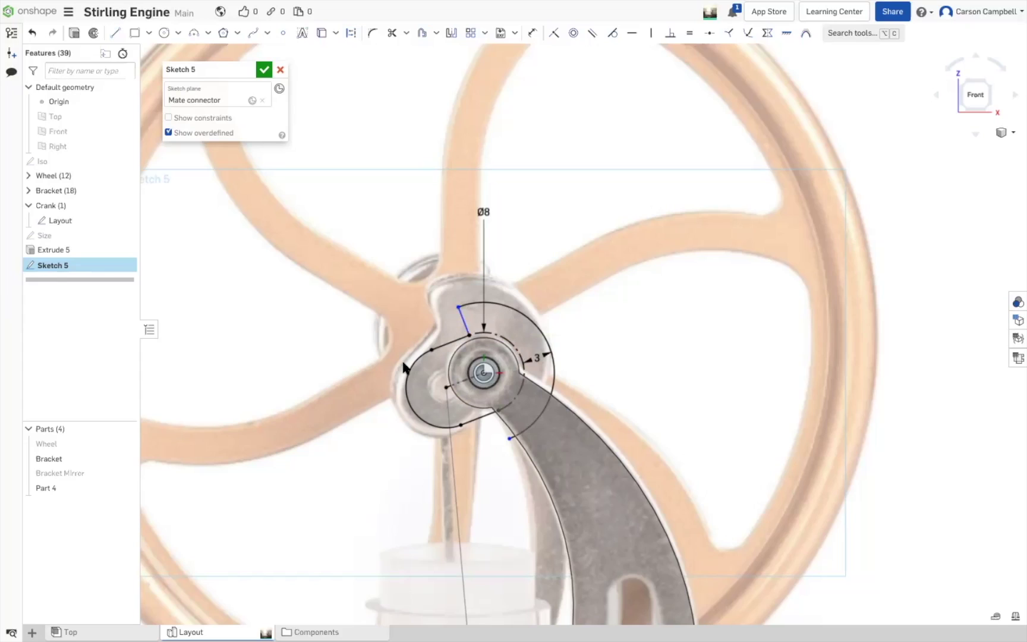
key("l")
left_click(501, 413)
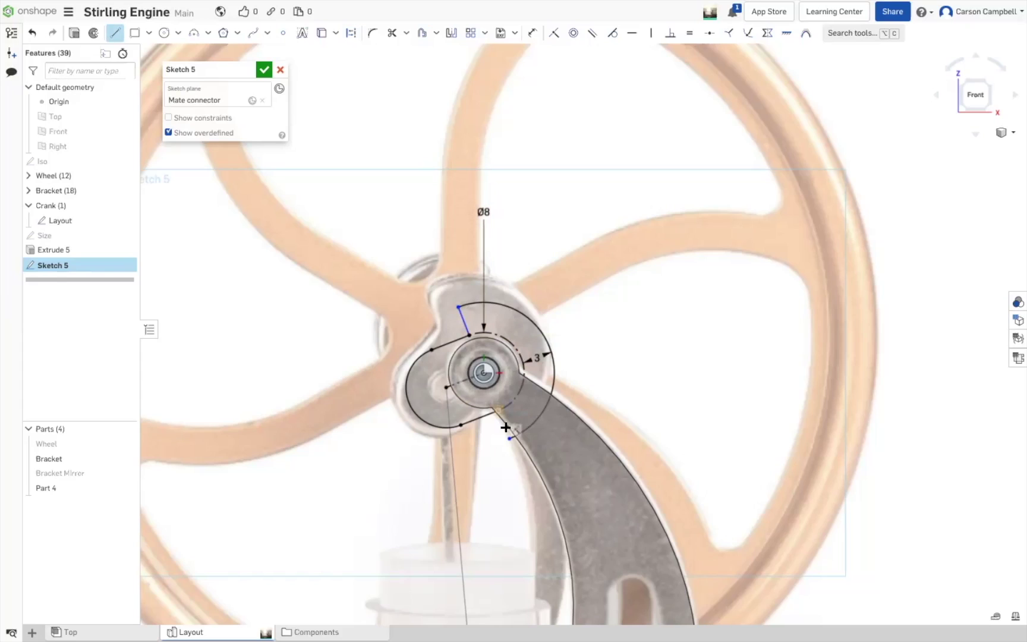
left_click(510, 438)
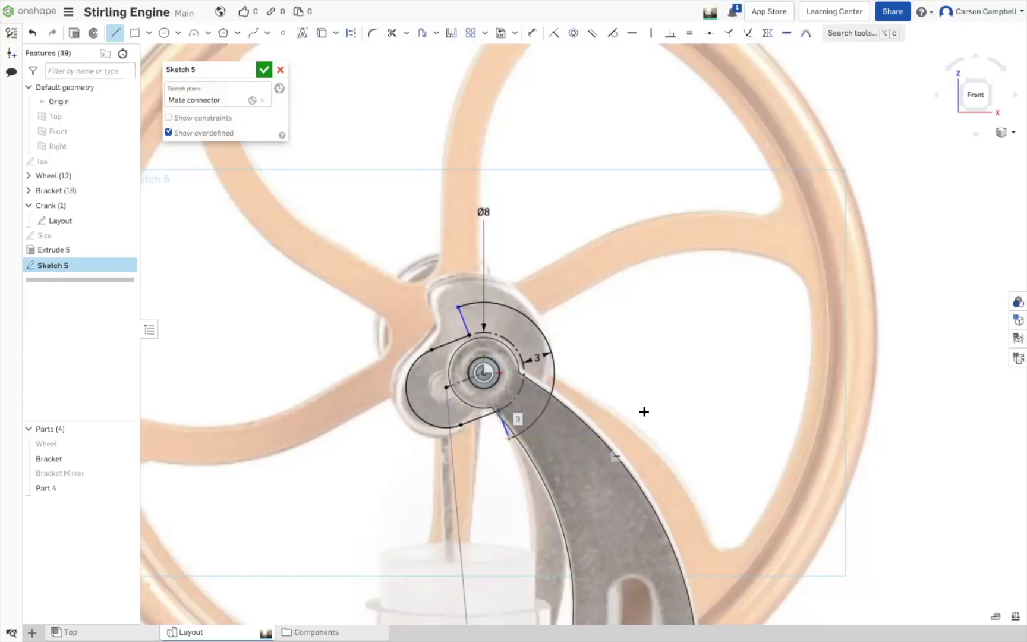
key("Escape")
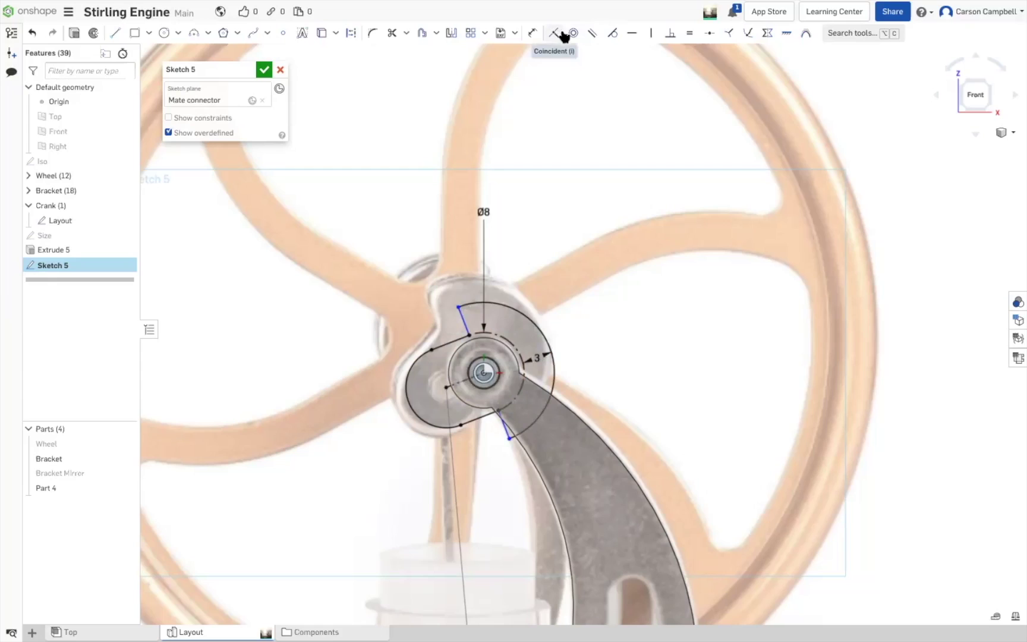
Make both short connecting lines perpendicular to the adjoining straight slot edges and accept Sketch 5
left_click(669, 34)
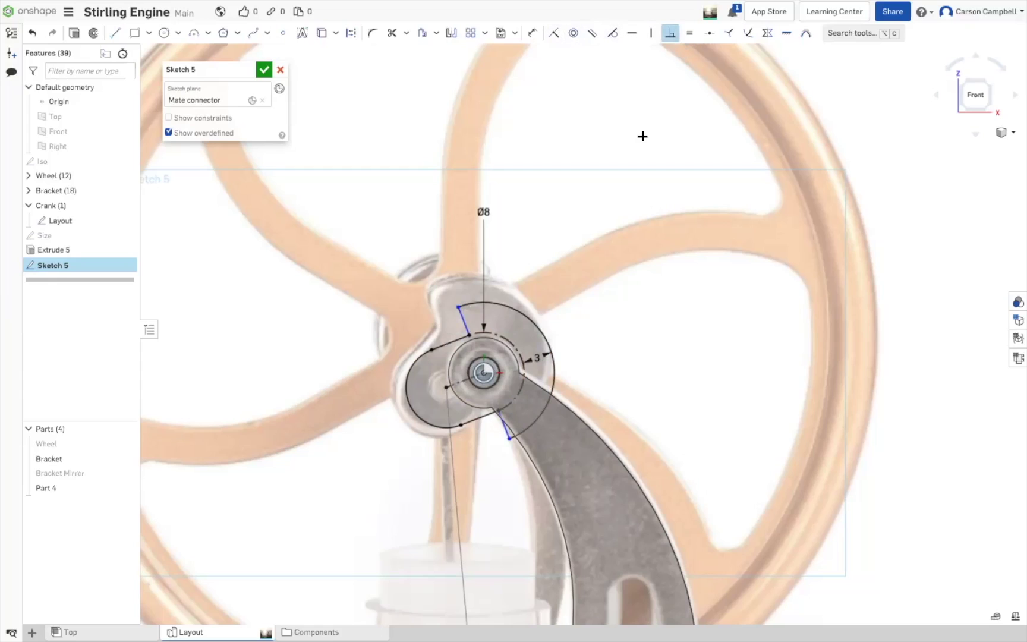
left_click(461, 321)
left_click(455, 340)
left_click(501, 425)
left_click(486, 416)
key("Escape")
left_click(264, 69)
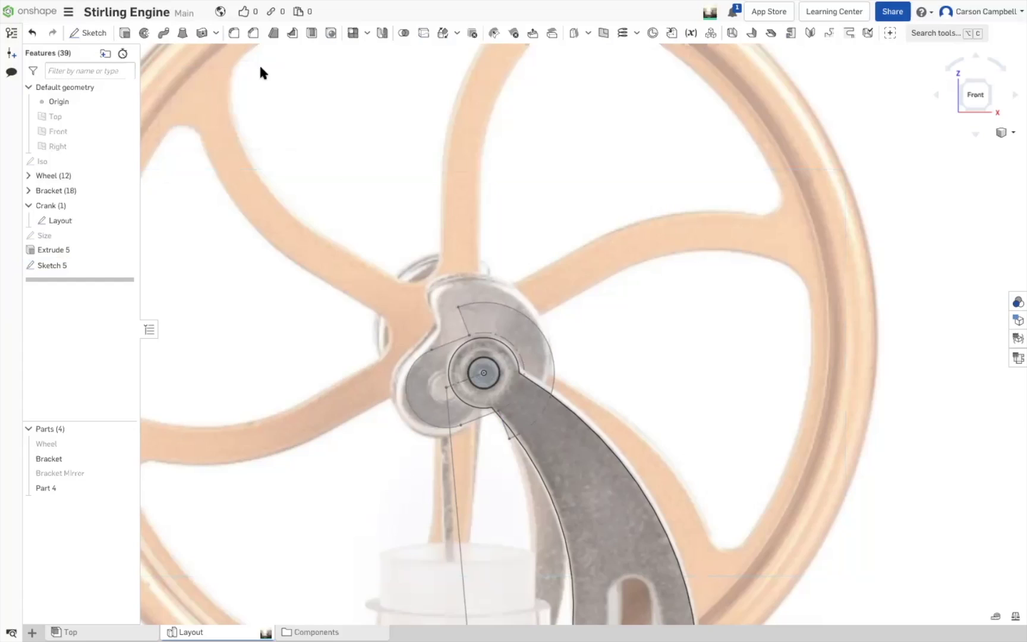
Edit the Crank's Layout sketch to swing the 4 mm crank arm to horizontal, preview the final model and accept the sketch
double_click(63, 222)
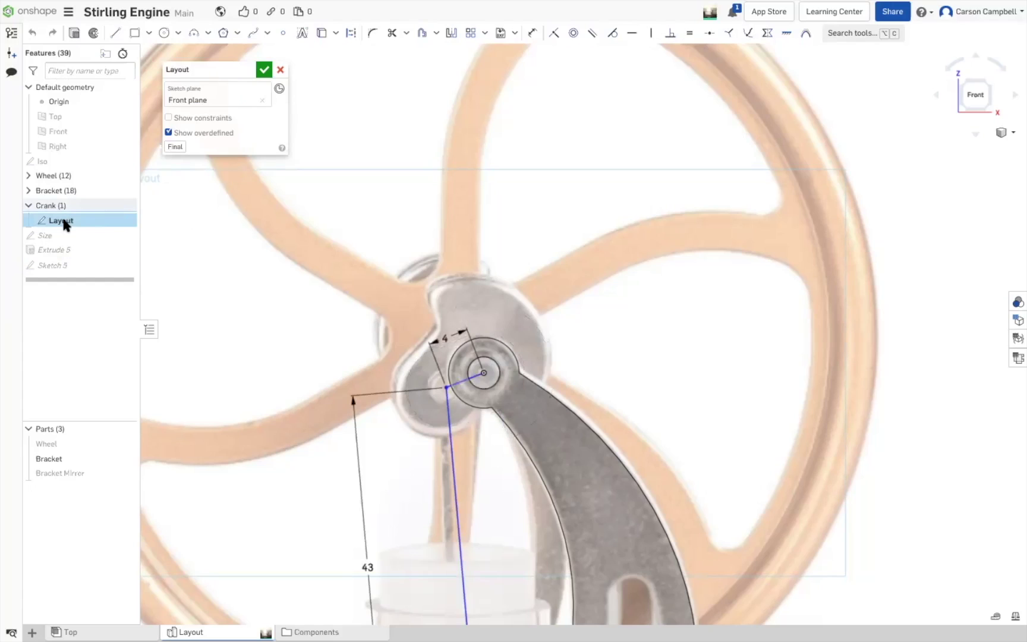
scroll(435, 245, "down", 3)
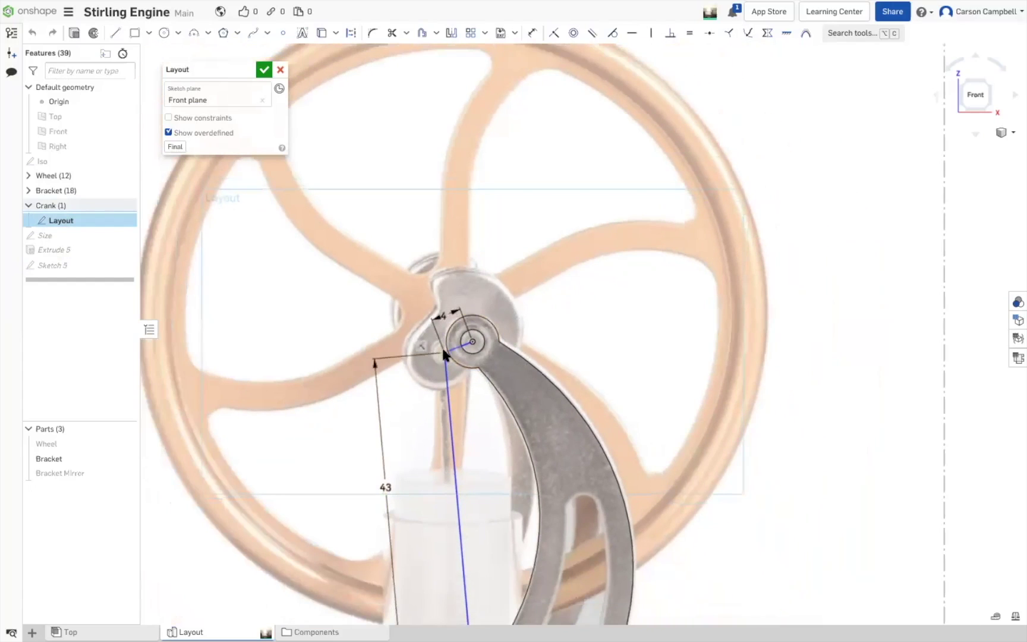
left_click_drag(443, 349, 443, 342)
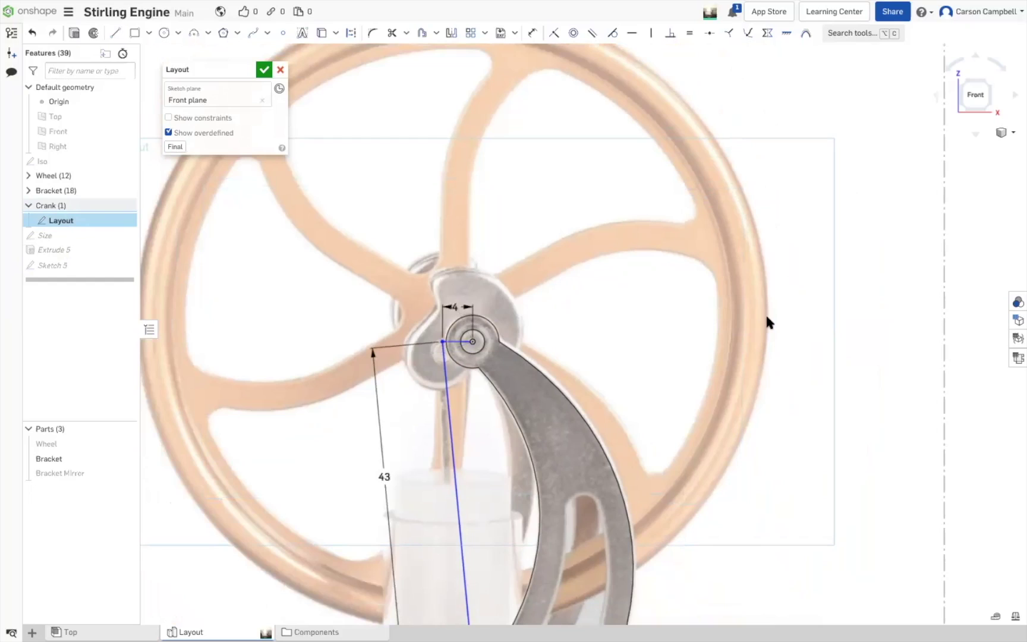
left_click(176, 148)
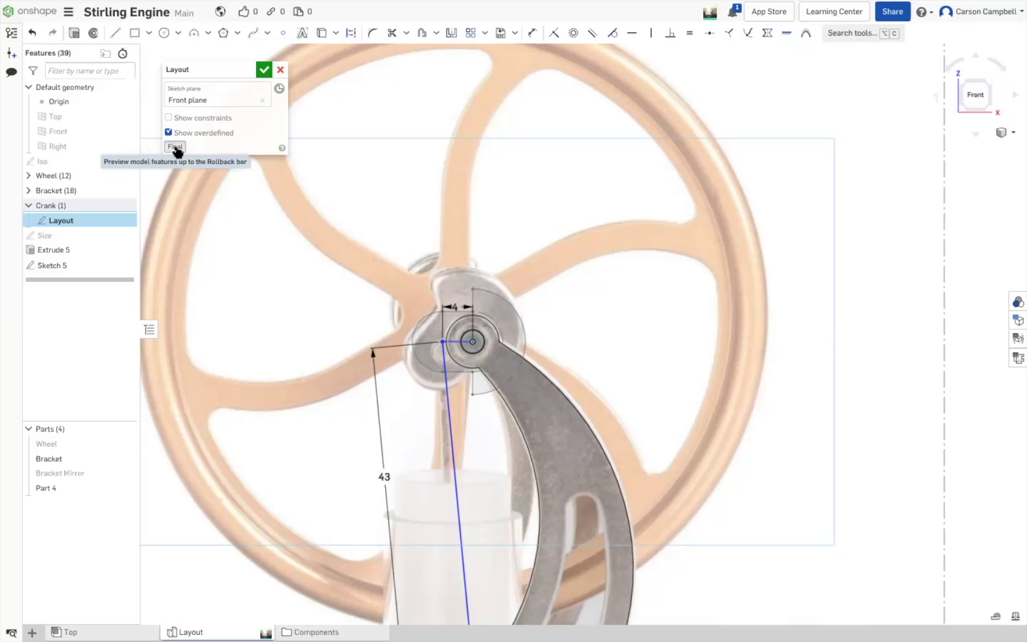
left_click(265, 70)
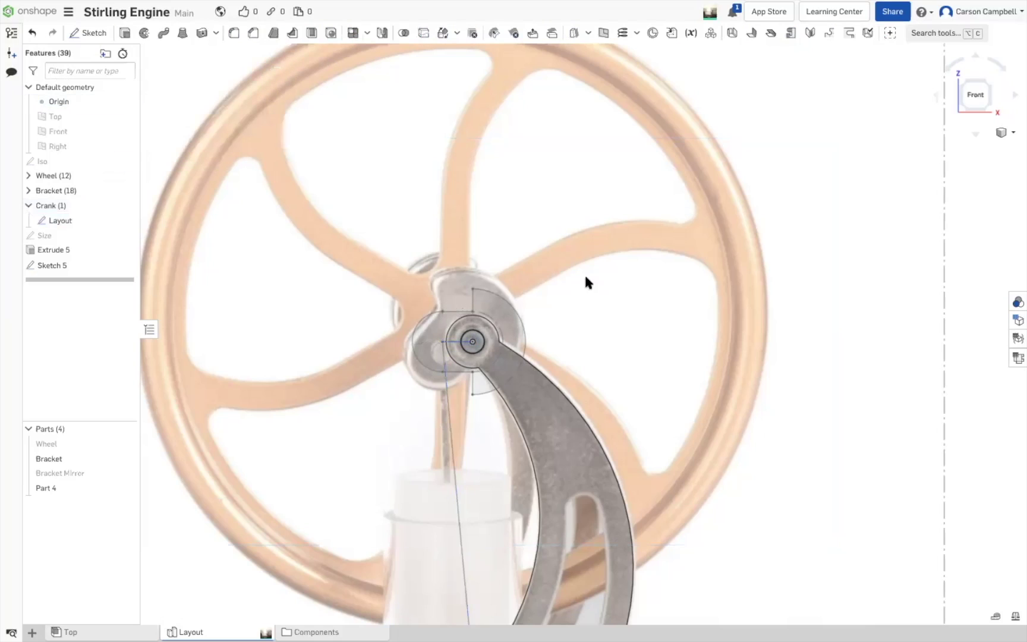
Rename Sketch 5 as Counter Balance
right_click(59, 264)
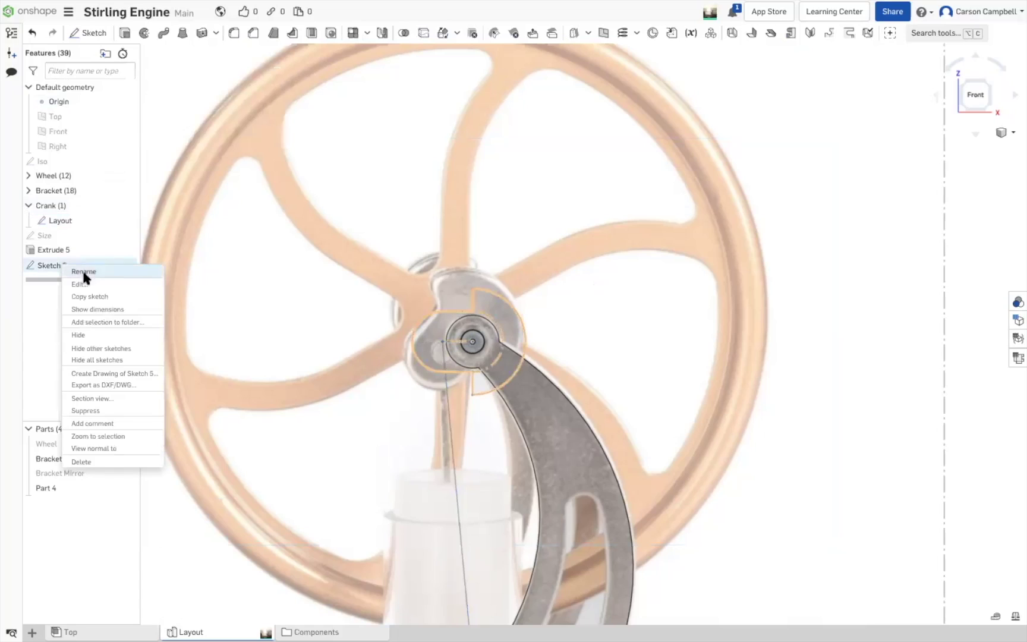
left_click(84, 270)
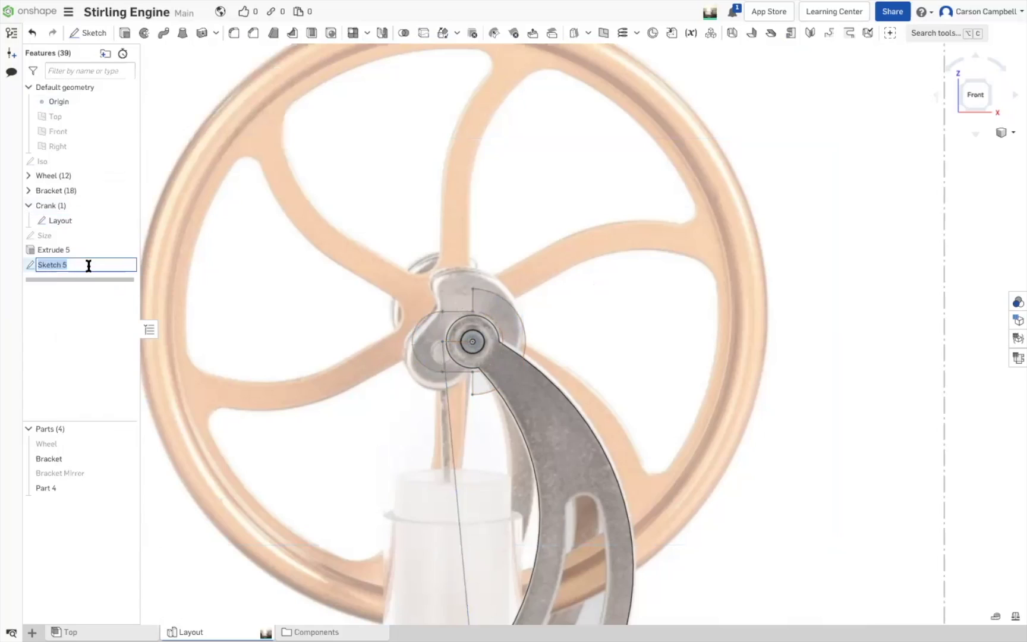
type("Counter Balance")
key("Return")
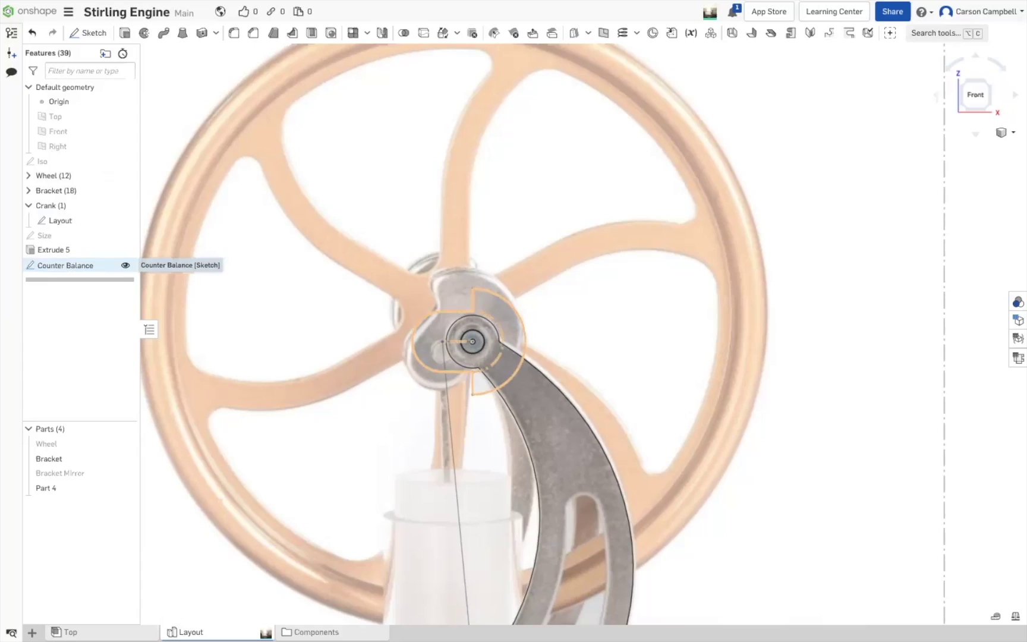
Extrude the Counter Balance sketch 3 mm, adding it to the shaft (Part 4)
left_click(126, 34)
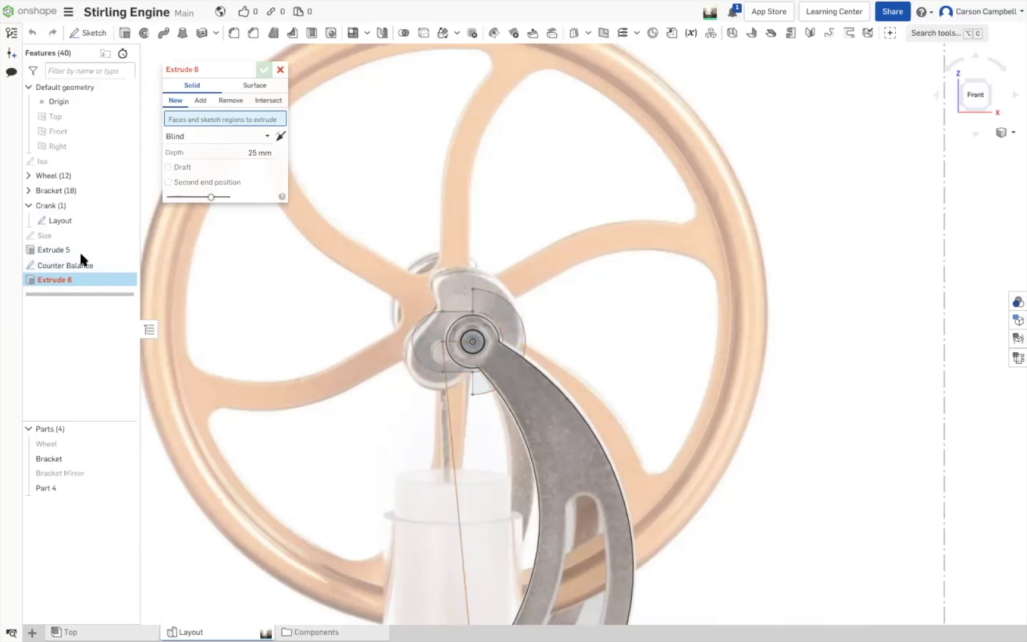
left_click(67, 266)
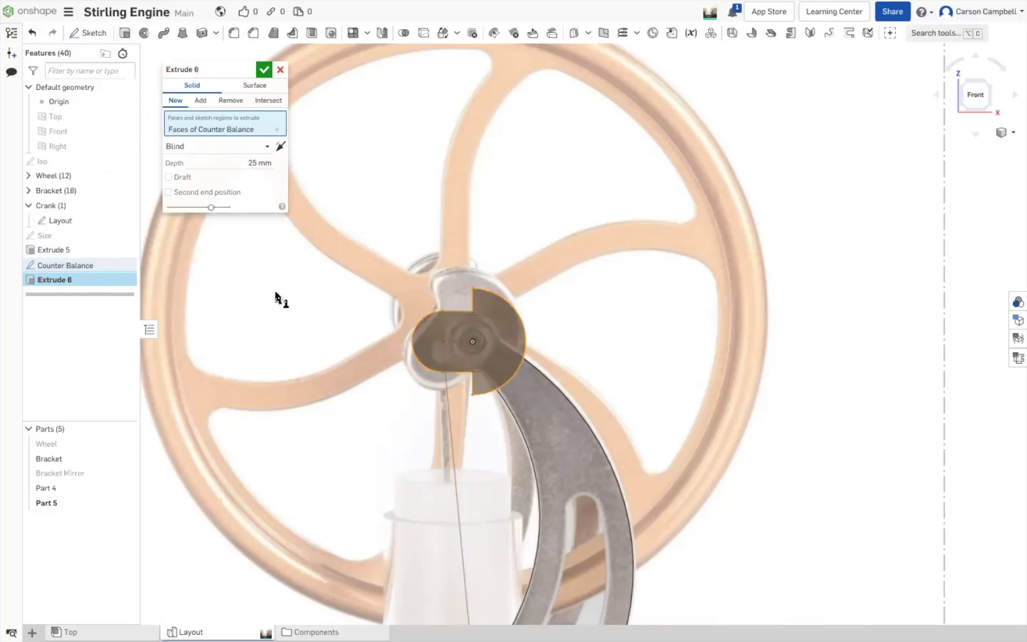
left_click(251, 162)
type("3")
key("Return")
right_click_drag(903, 174, 983, 177)
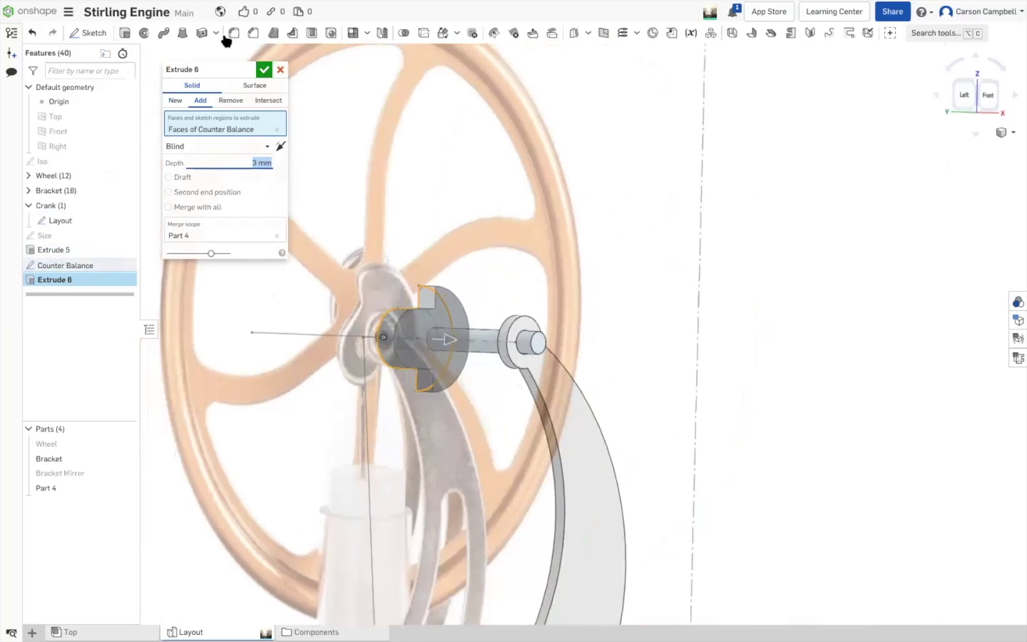
left_click(263, 69)
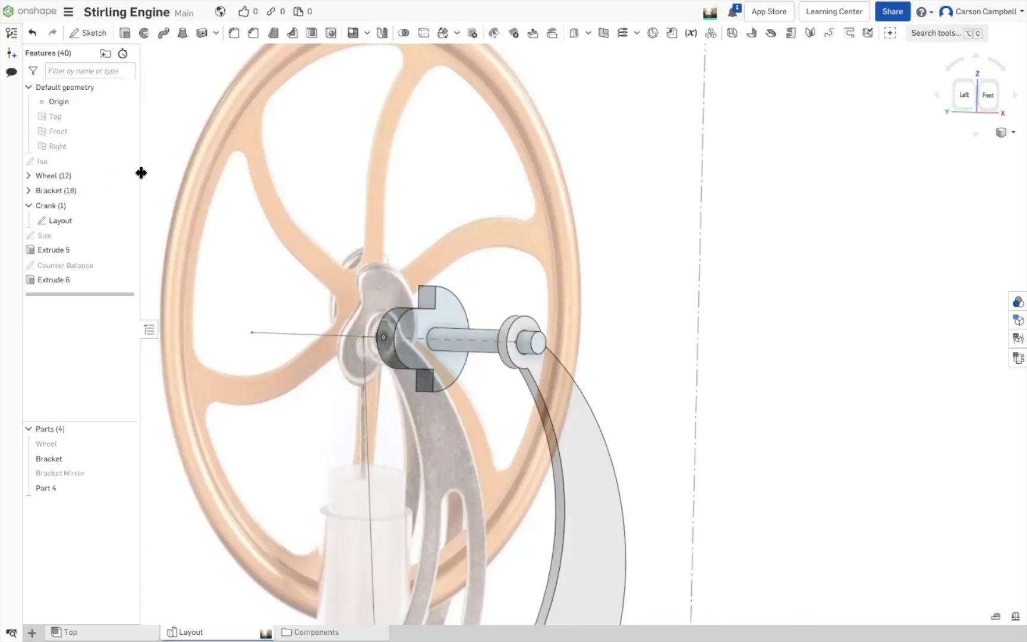
Start a circular fillet with a 2 mm radius on the counterweight's two outer corner edges
left_click(233, 35)
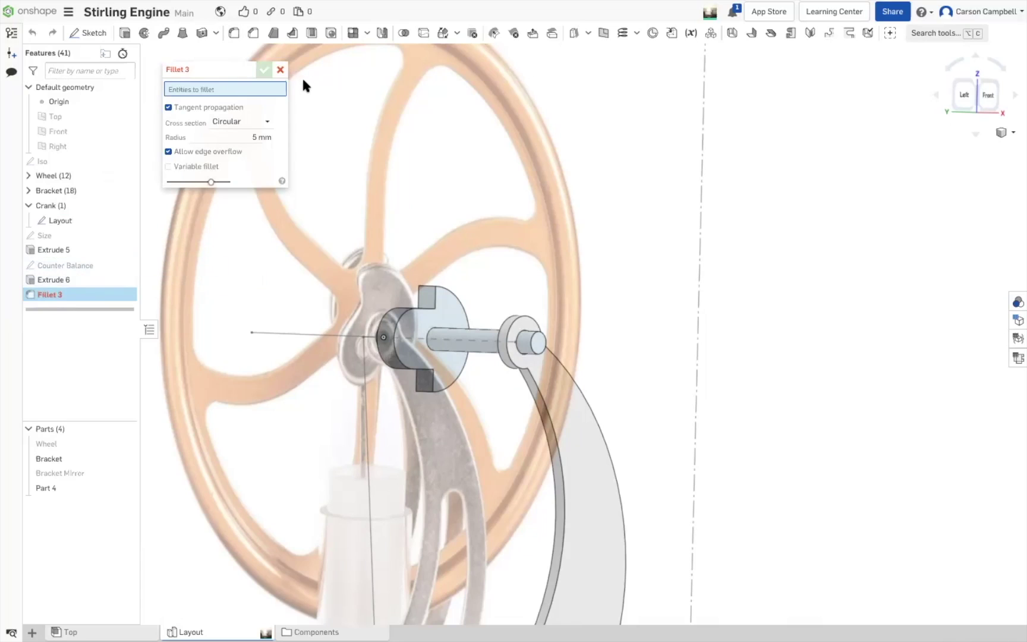
scroll(683, 407, "up", 3)
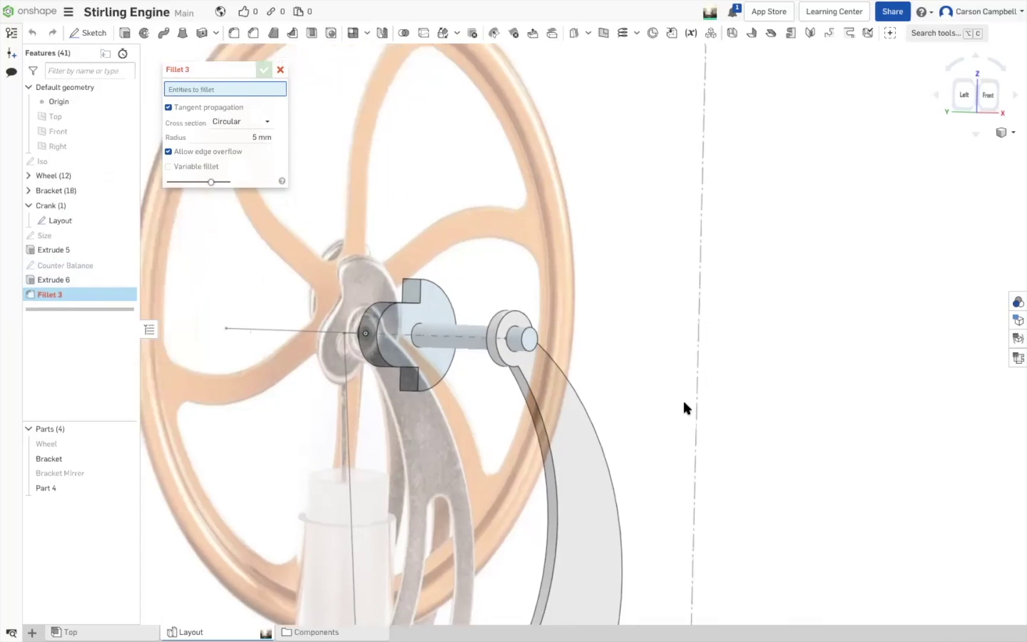
right_click_drag(683, 390, 674, 391)
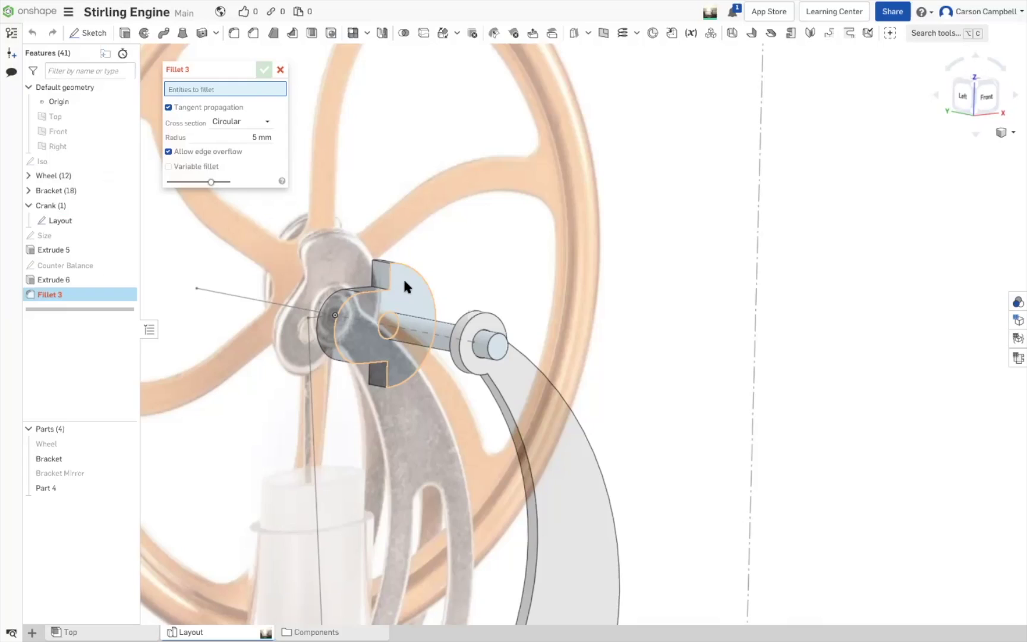
left_click(256, 138)
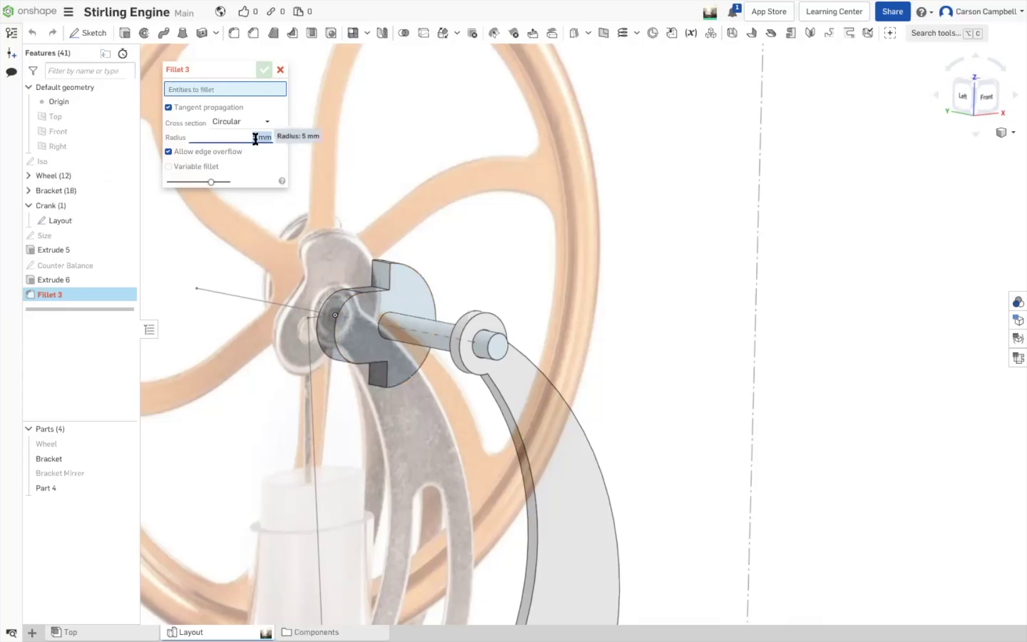
type("2")
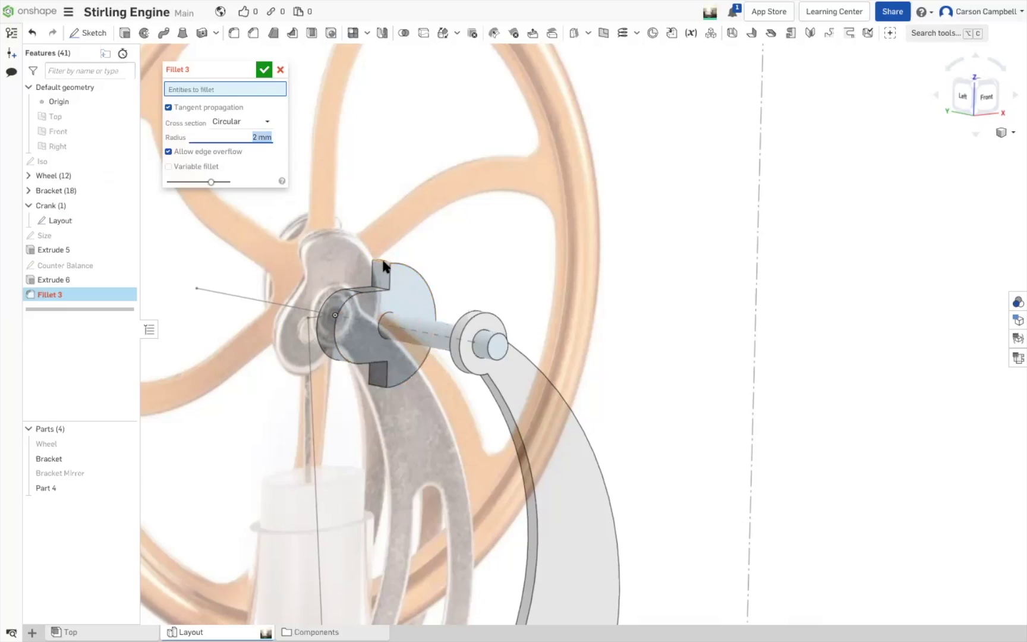
scroll(382, 257, "down", 2)
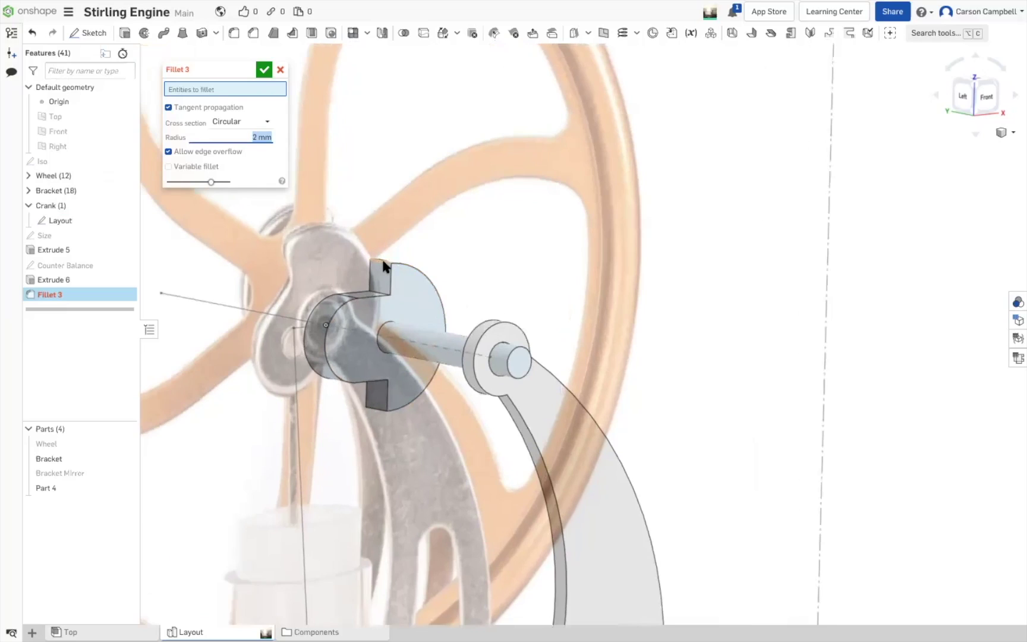
left_click(382, 257)
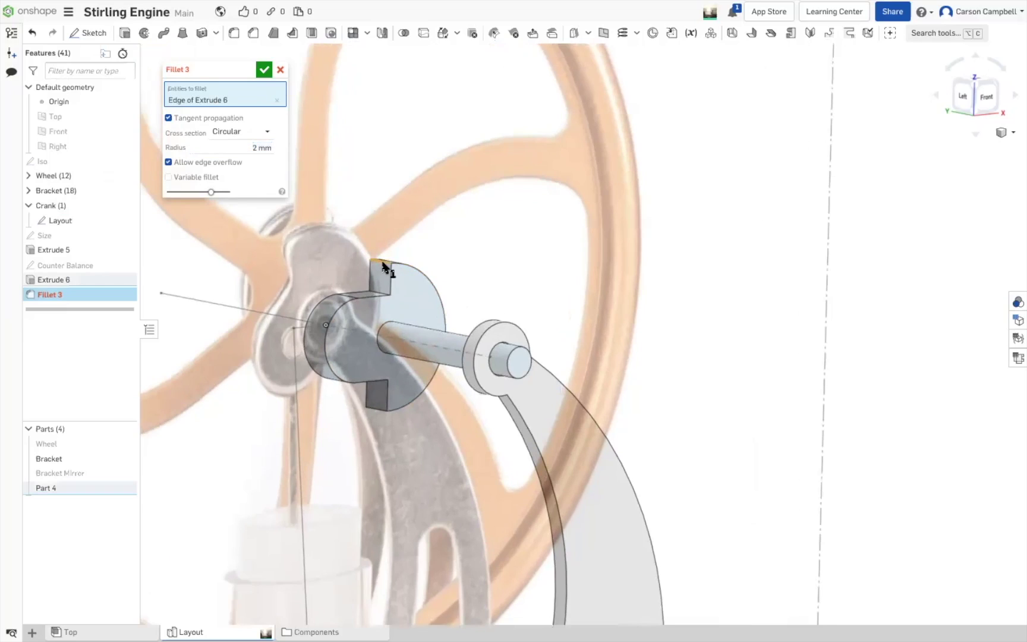
left_click(382, 410)
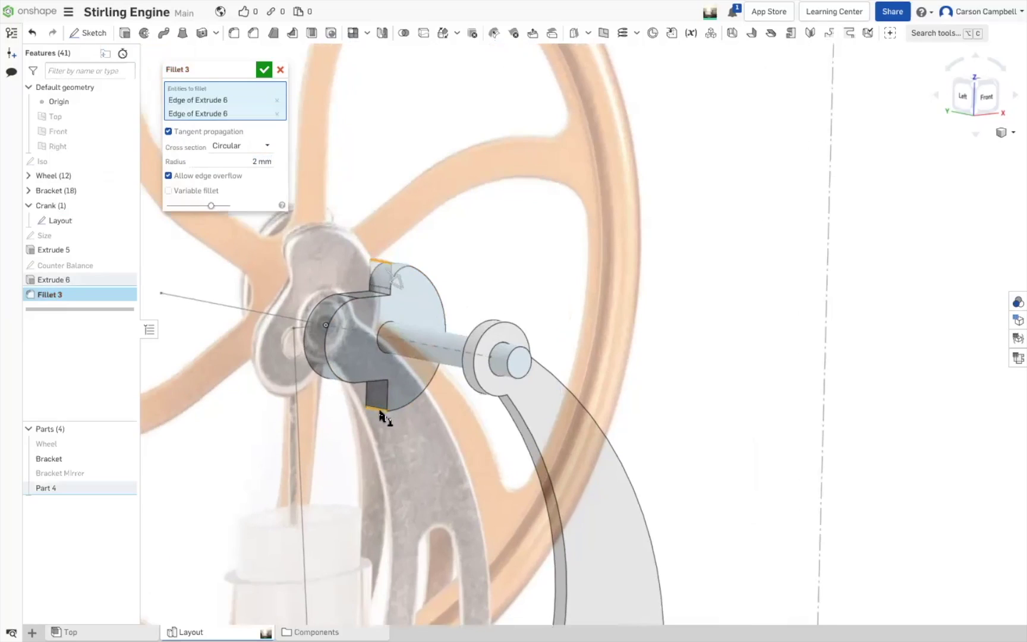
Set the fillet radius to 0.5 mm, add the two inner corner edges where the counterweight meets the slot, and accept the fillet
left_click(257, 158)
key("Down")
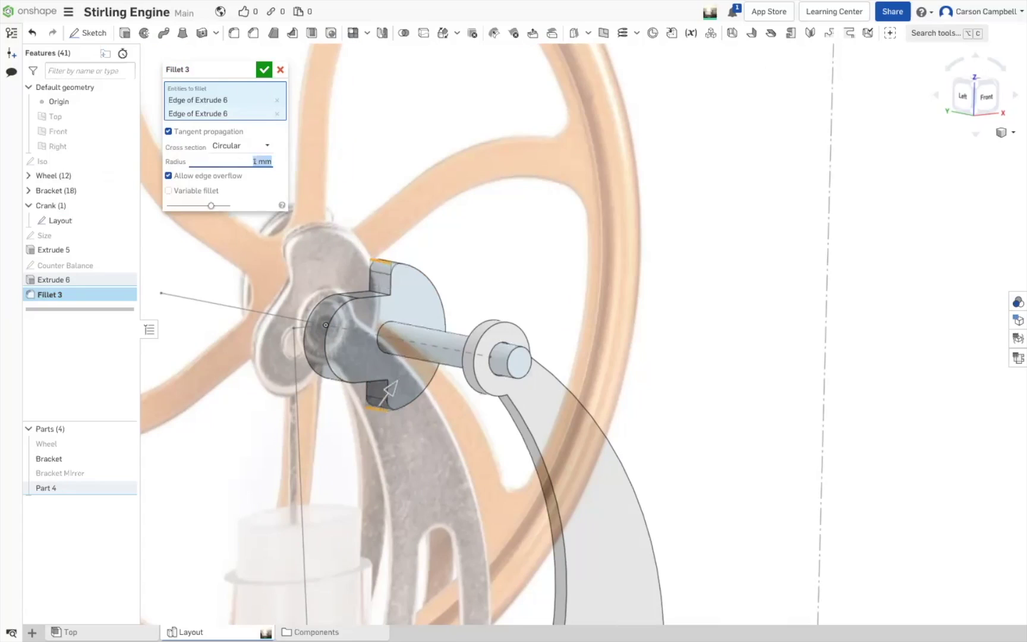
key("Down")
right_click_drag(763, 230, 425, 291)
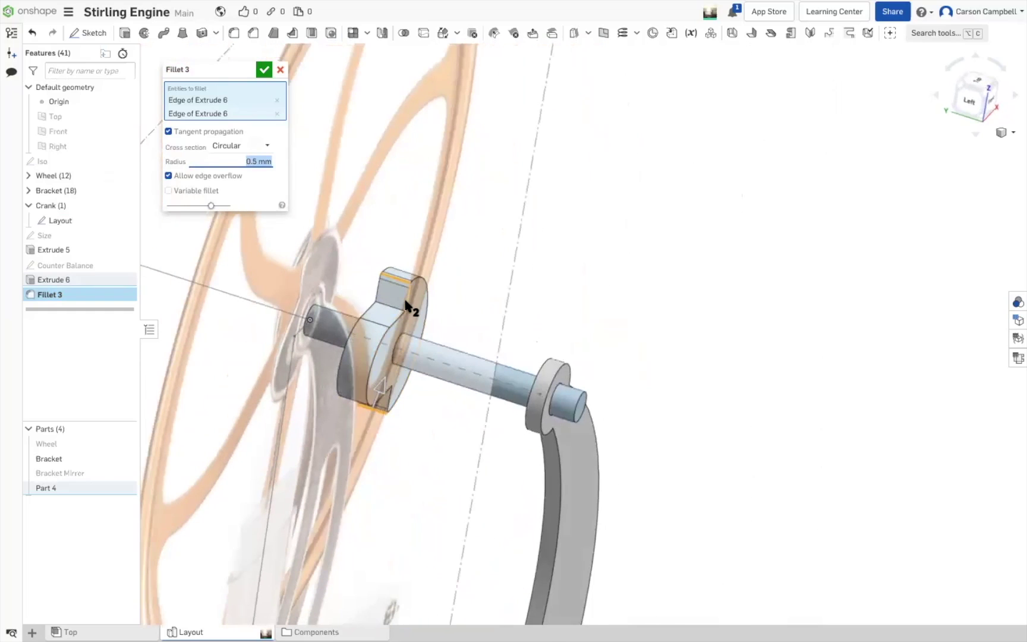
right_click_drag(648, 272, 595, 262)
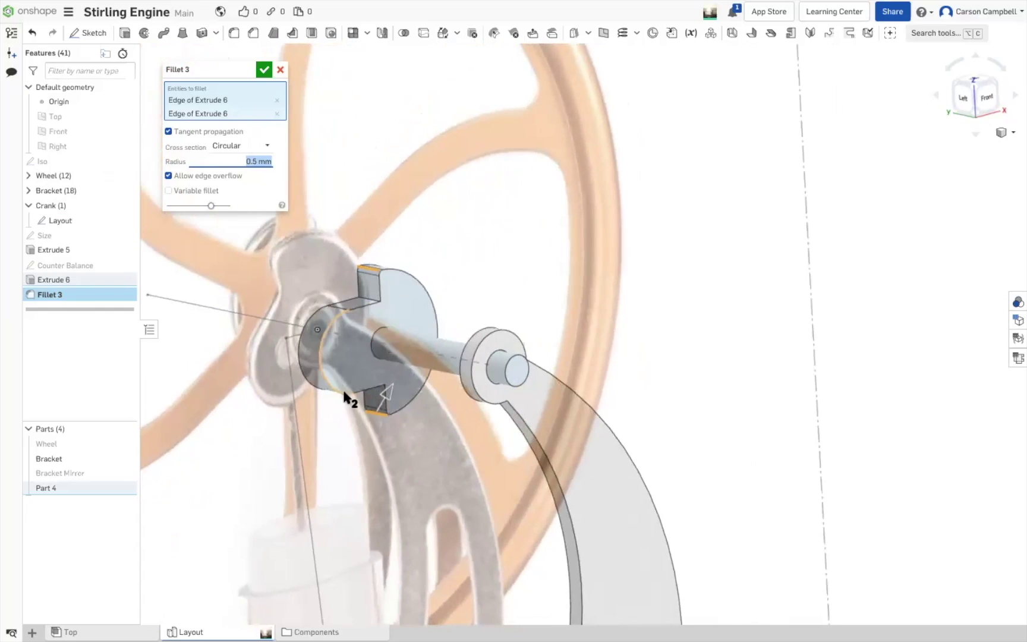
left_click(367, 300)
right_click_drag(442, 413, 363, 422)
left_click(371, 417)
right_click_drag(753, 215, 737, 234)
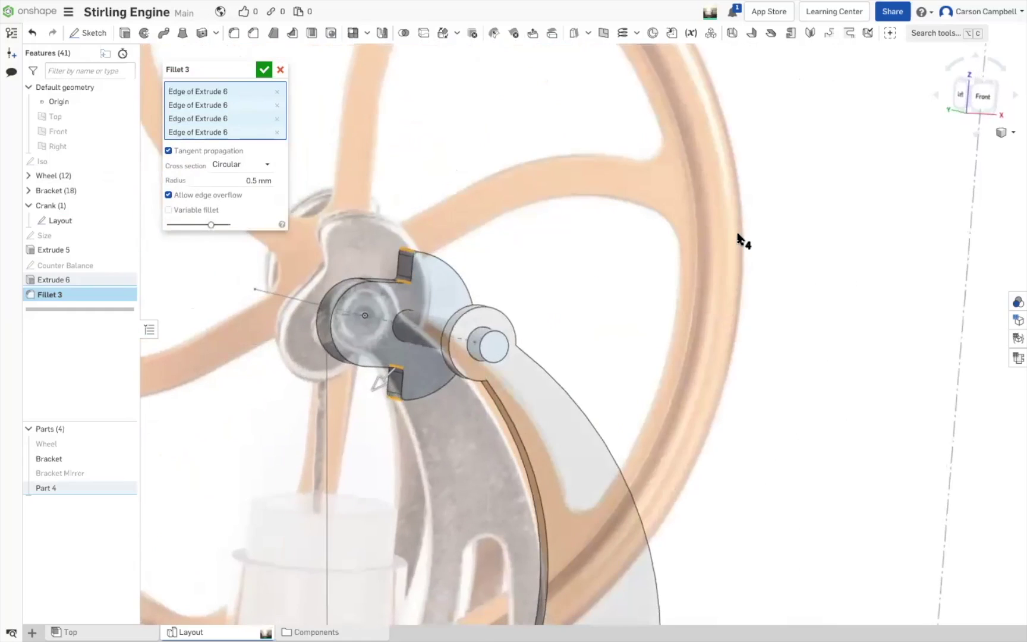
left_click(265, 70)
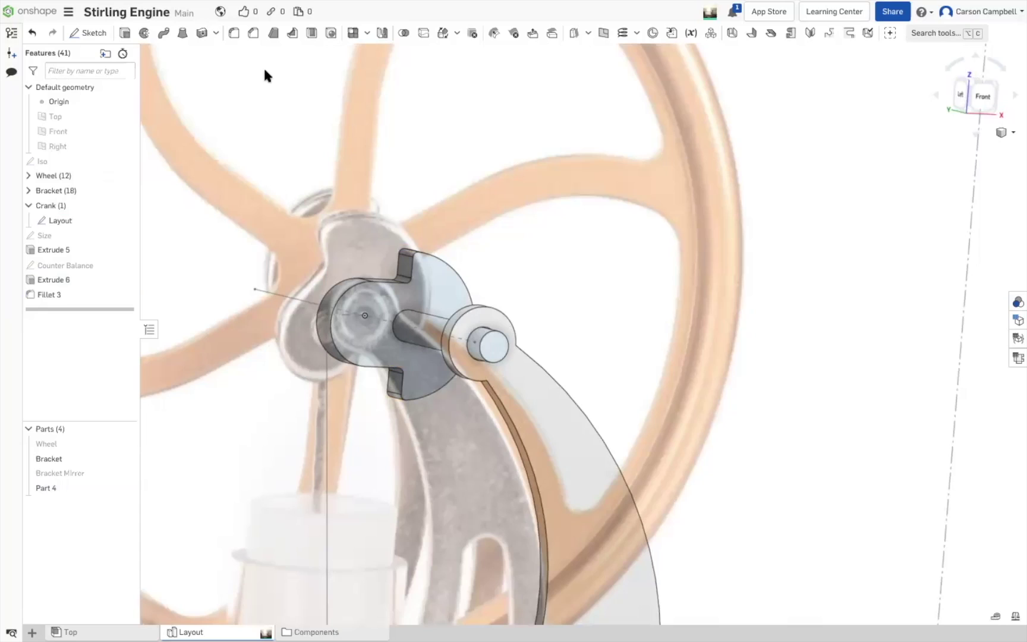
Edit Fillet 3 on the counterweight corners and set its radius to 1 mm
right_click(84, 294)
left_click(111, 317)
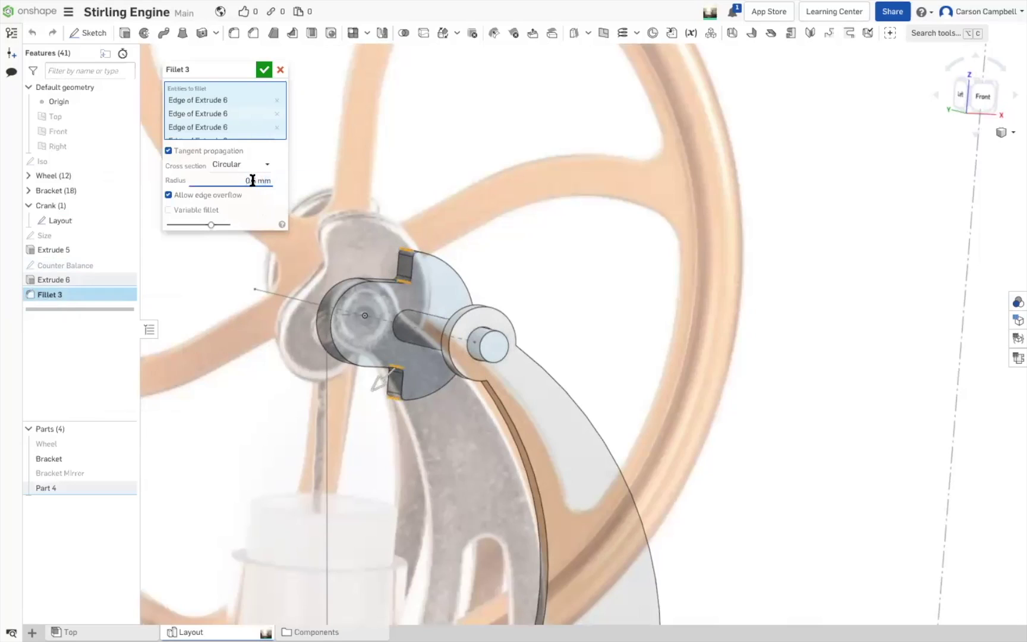
left_click(253, 180)
key("BackSpace")
type("7")
key("Return")
key("BackSpace")
type(".75")
key("Return")
key("BackSpace")
type("1")
key("Return")
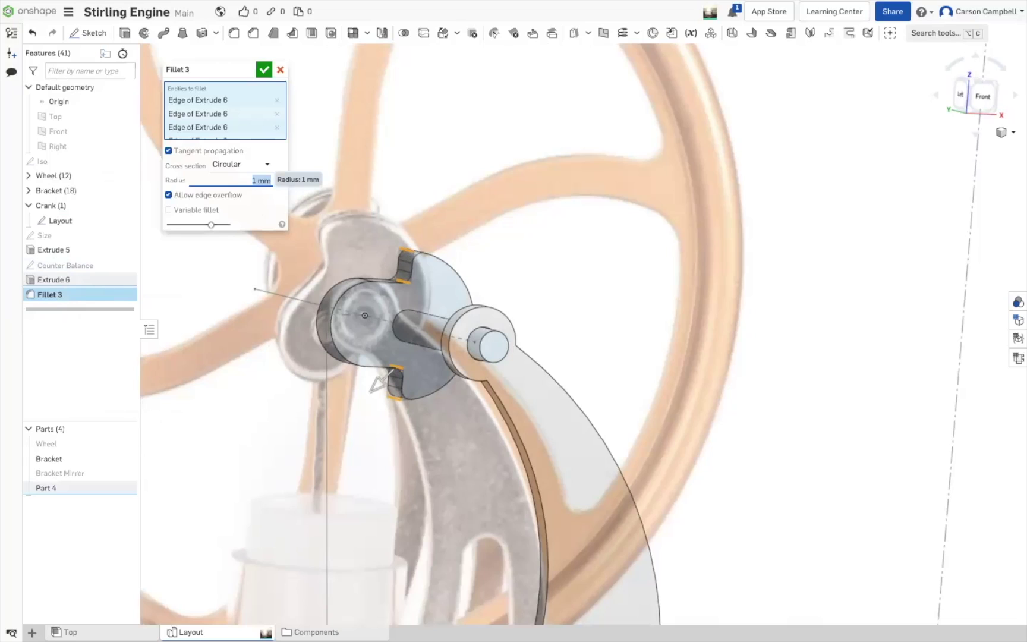
left_click(264, 69)
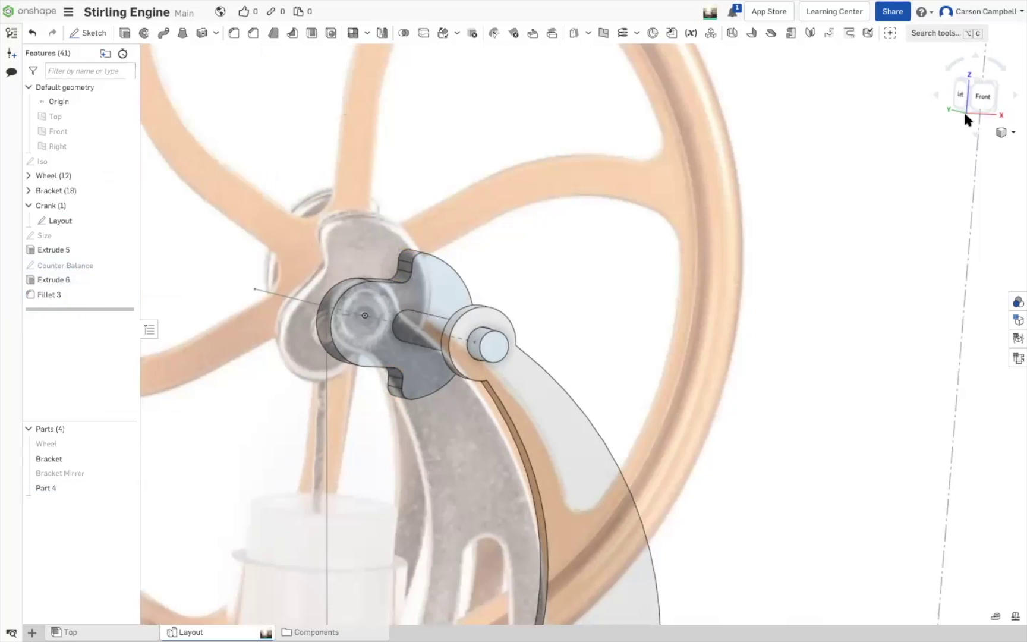
View the crank from the front and set the slot's end-arc diameter to 7 mm in the Counter Balance sketch
left_click(982, 95)
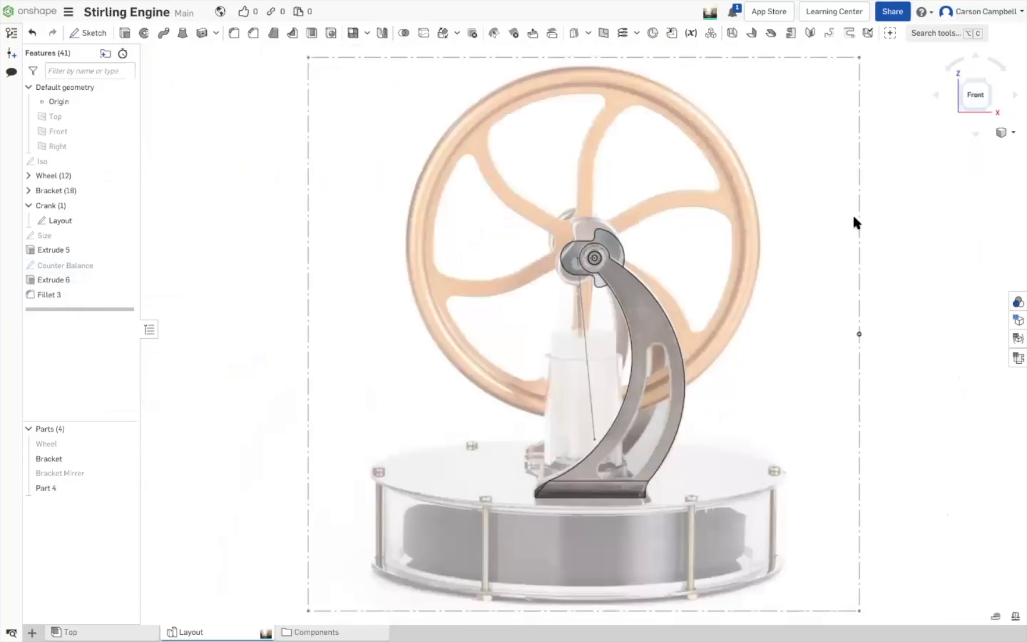
scroll(853, 218, "up", 4)
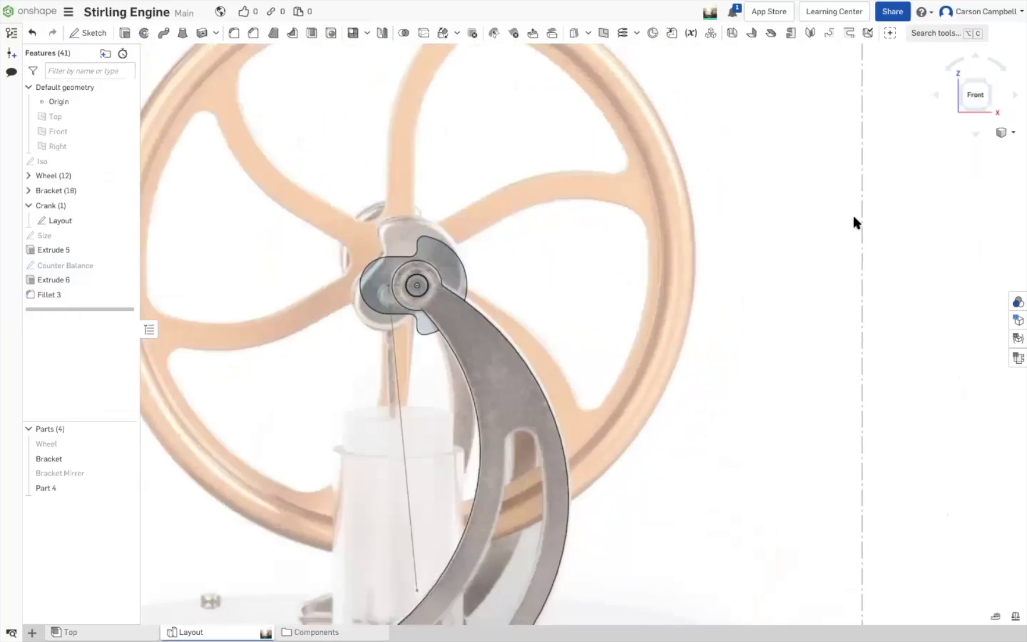
scroll(800, 230, "down", 1)
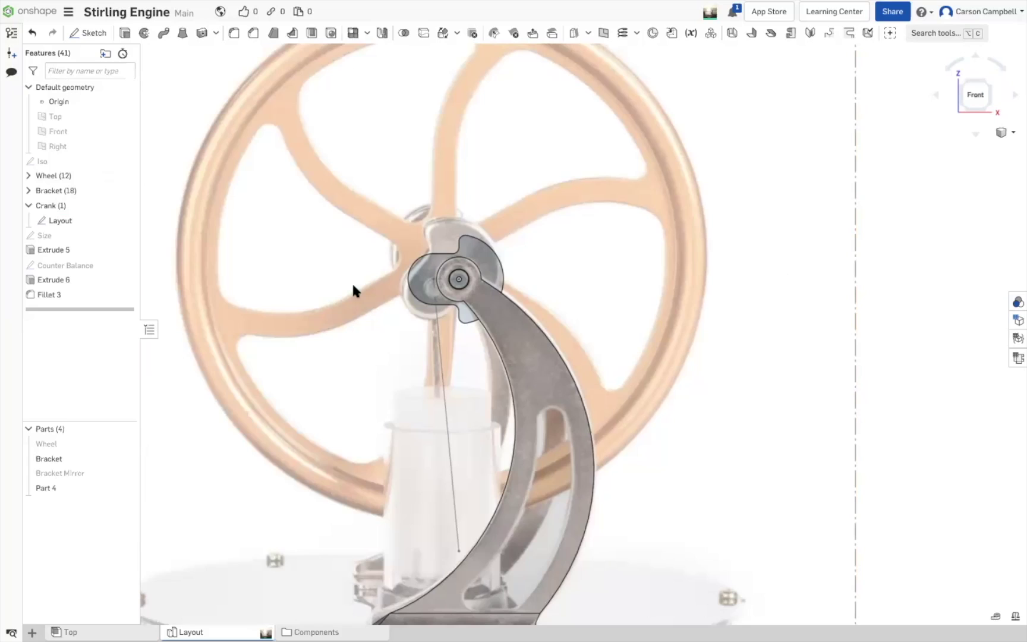
double_click(80, 268)
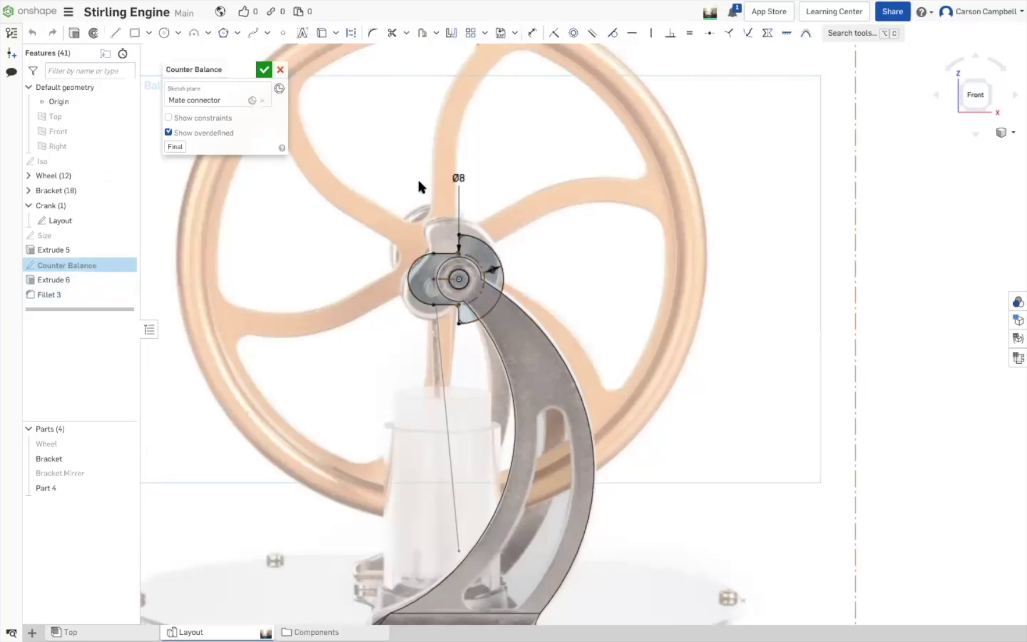
double_click(459, 177)
type("7")
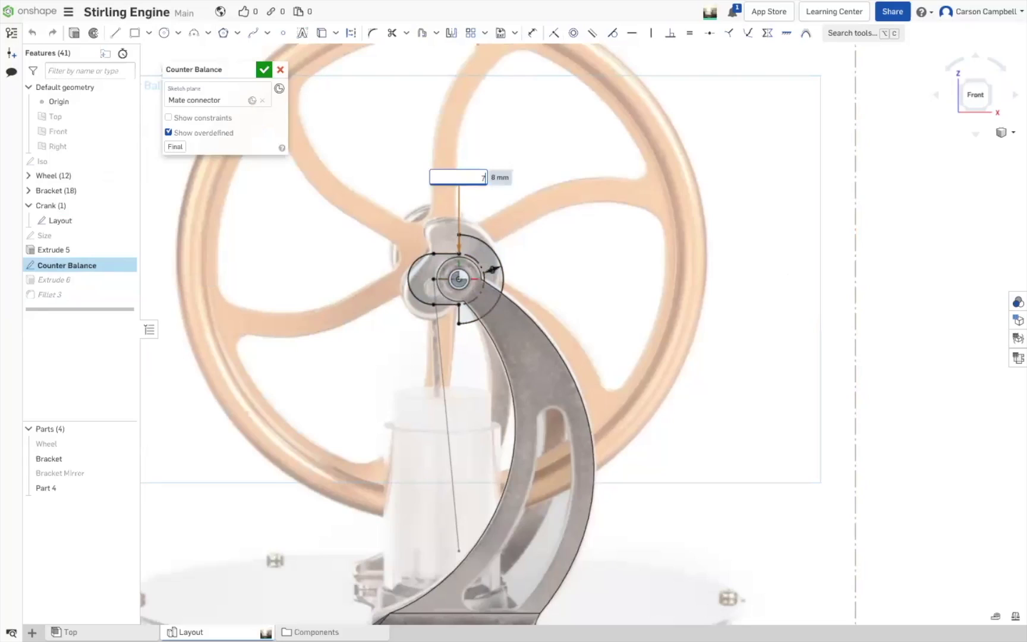
key("Return")
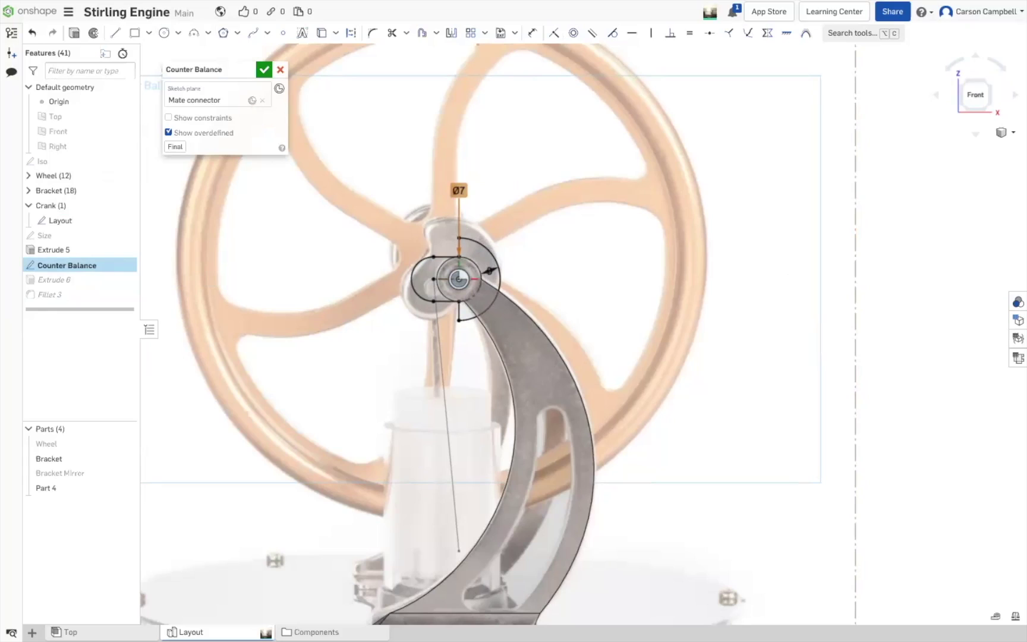
double_click(460, 189)
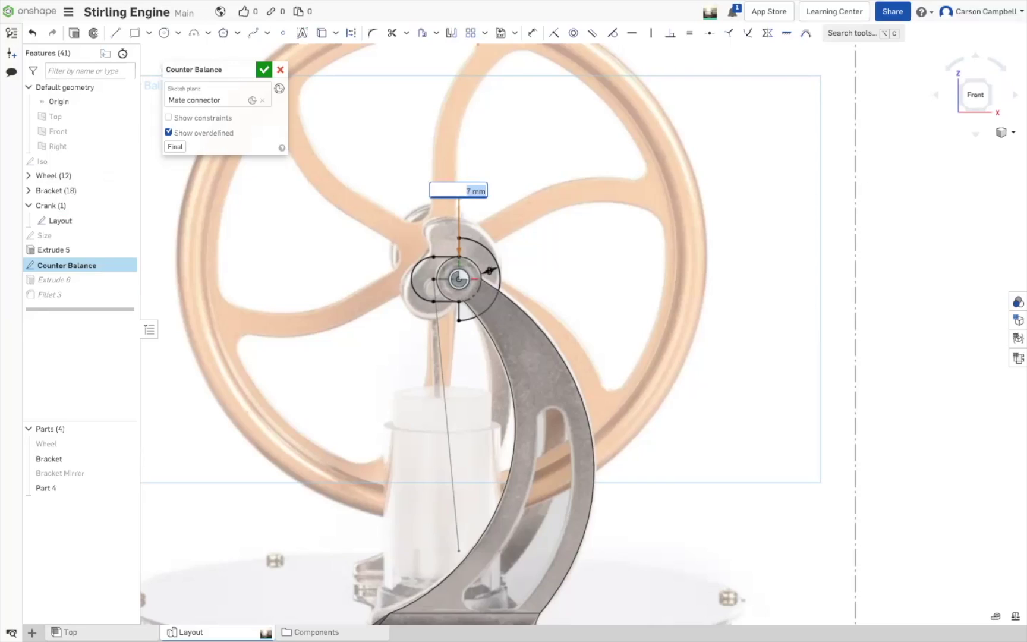
key("Return")
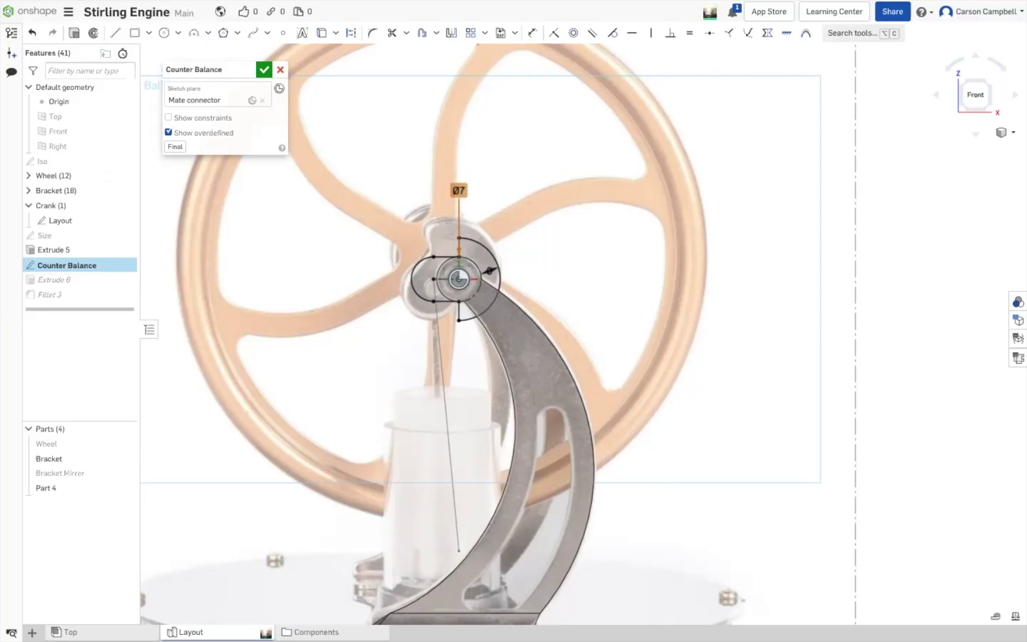
Pull the 3 mm dimension between the shaft circle and the counterbalance's outer arc clear of the geometry and delete it
scroll(507, 324, "up", 2)
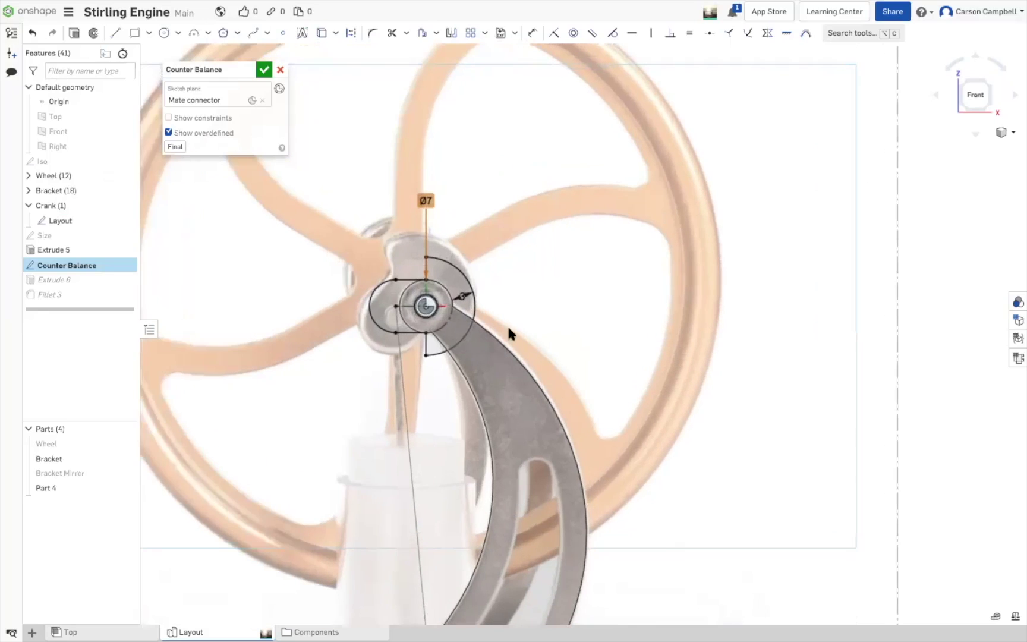
left_click(463, 295)
left_click(523, 291)
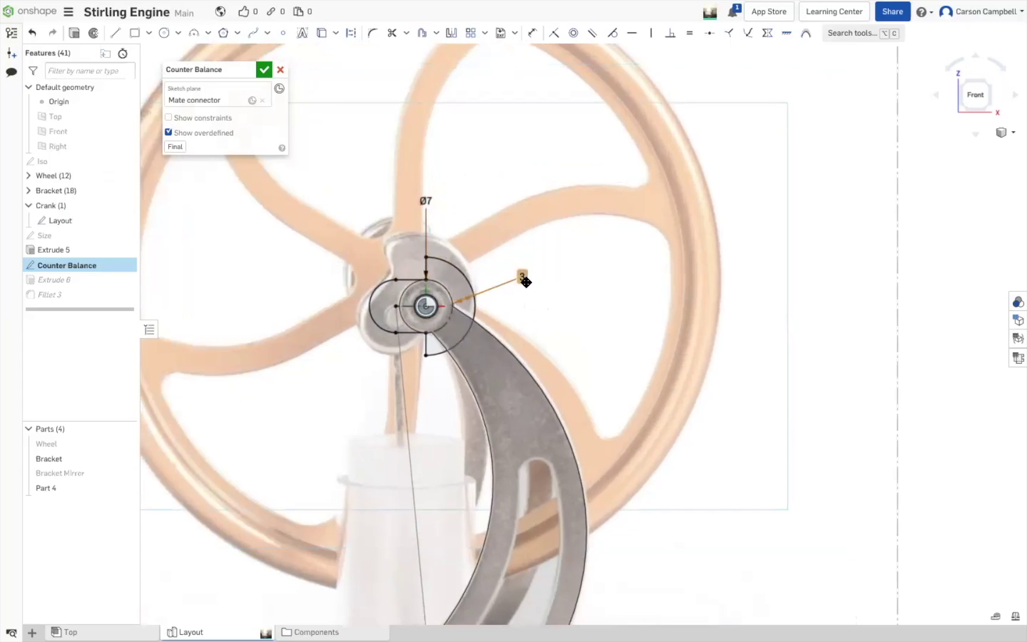
left_click(523, 278)
key("Delete")
Dimension the counterbalance's large outer arc with a radius of 7 mm
key("u")
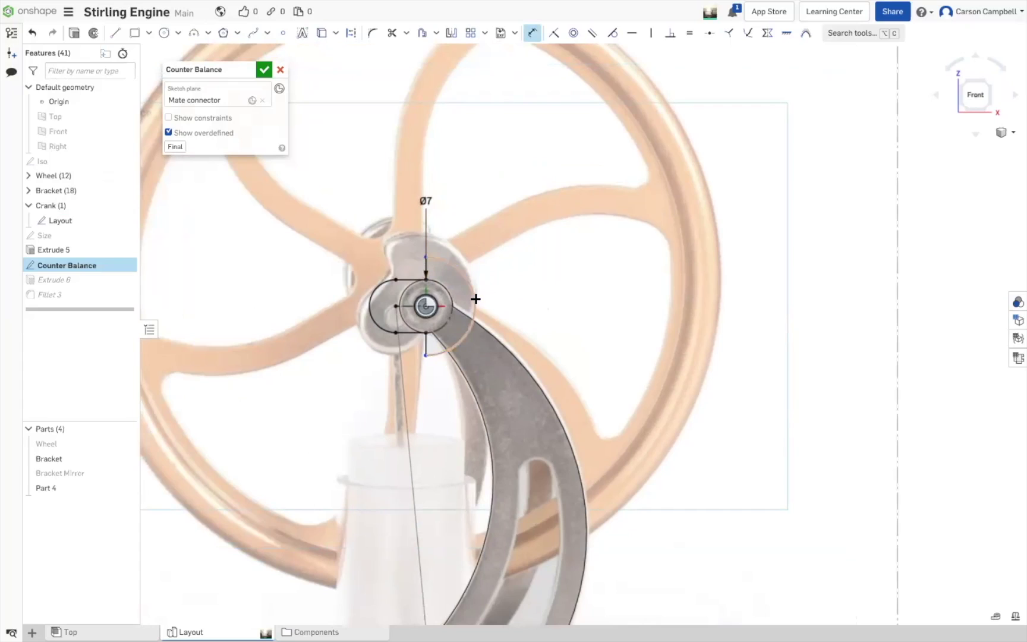
left_click(475, 299)
left_click(552, 259)
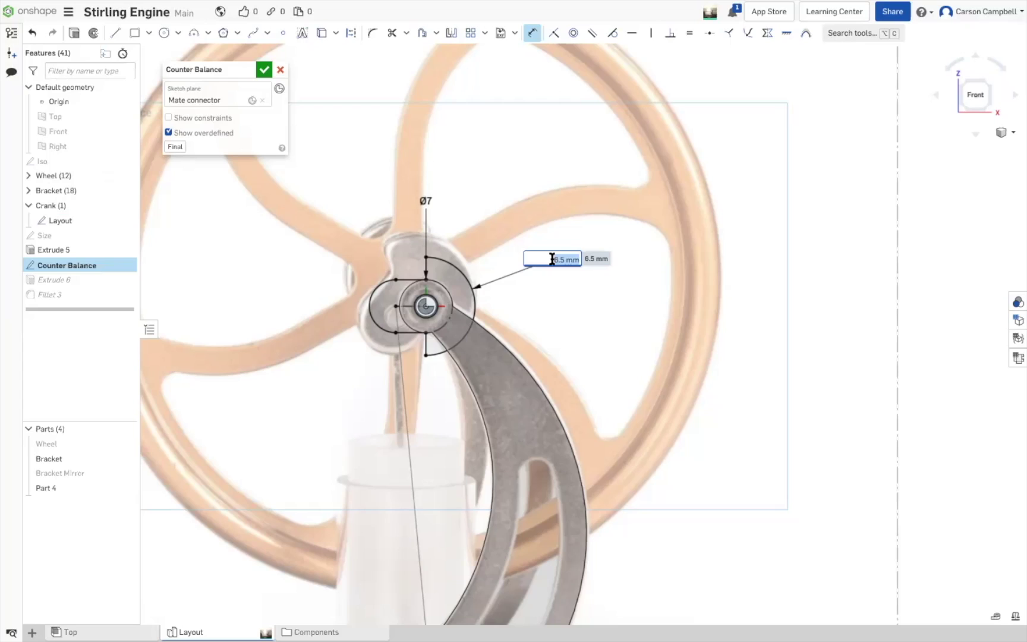
type("7")
key("Return")
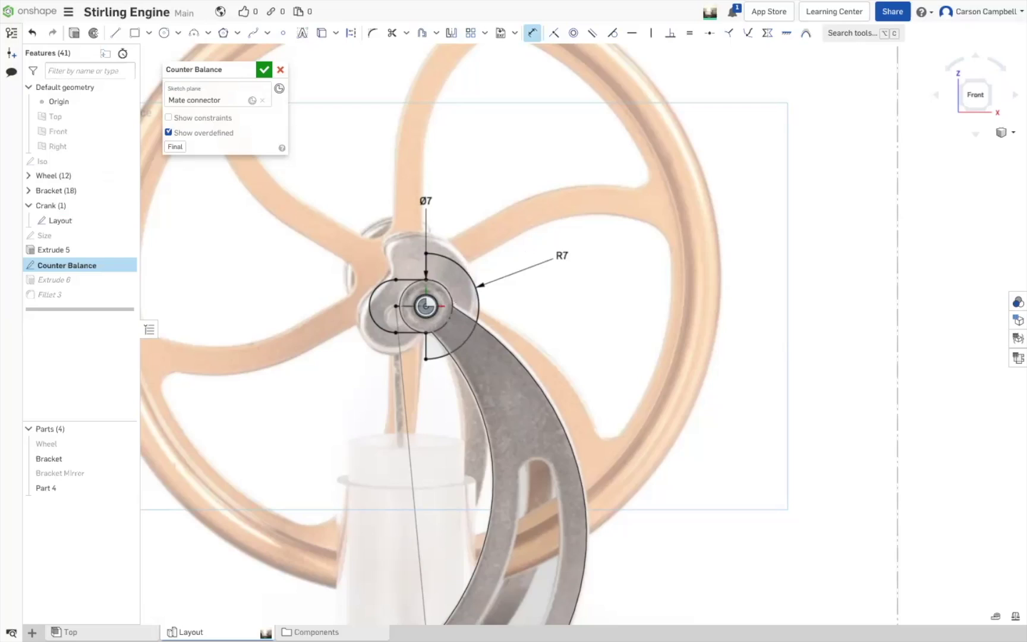
Open the radius dimension of the counterbalance's outer arc for editing
double_click(570, 265)
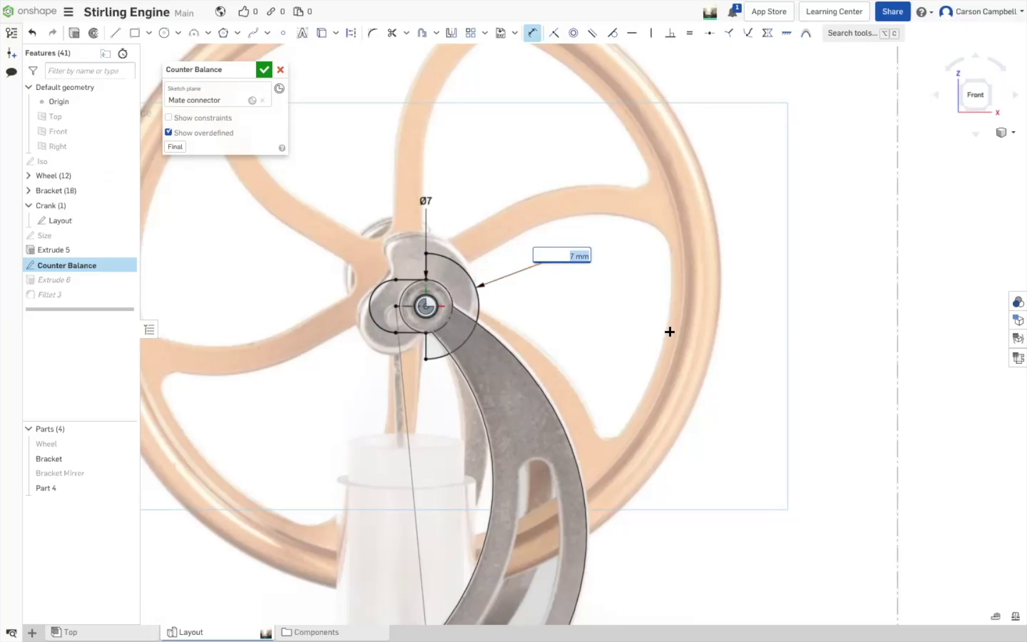
Accept the 7 mm radius for the counterbalance's large arc and set the hub-side lobe's diameter to 5 mm
key("Return")
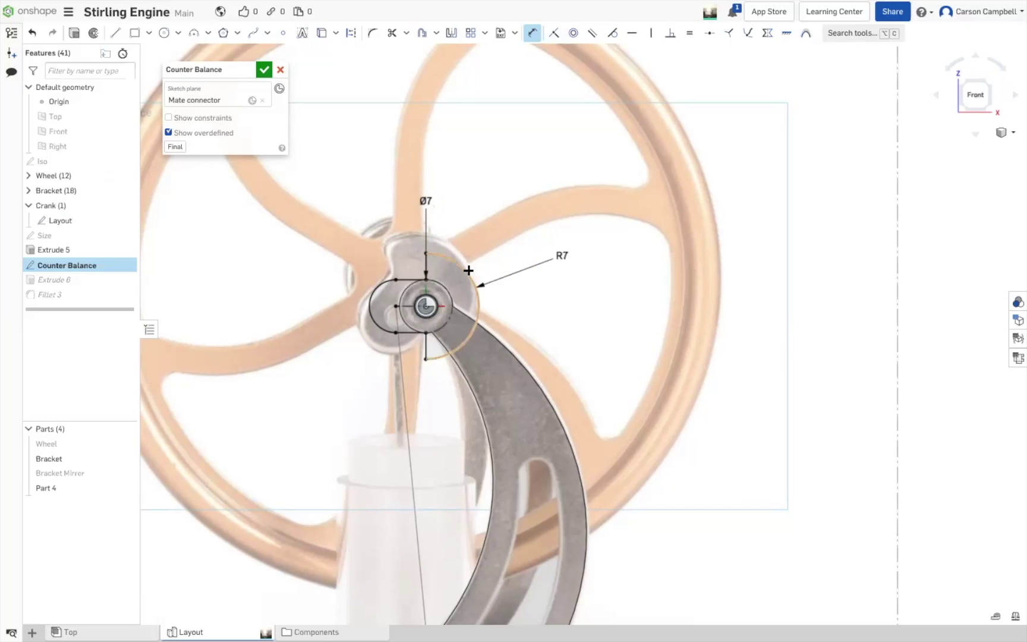
double_click(425, 201)
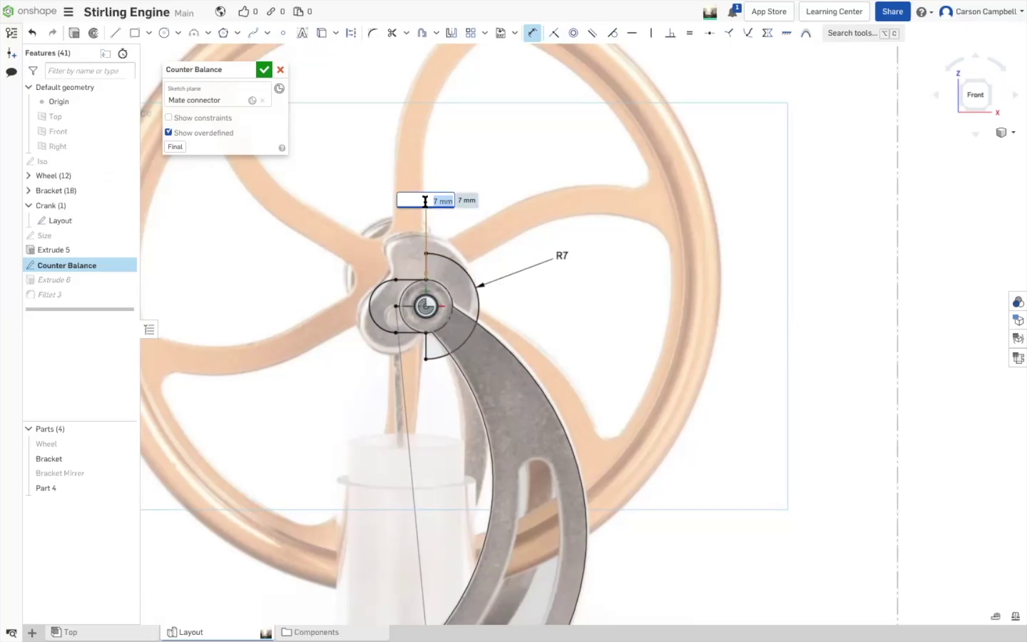
type("5")
key("Return")
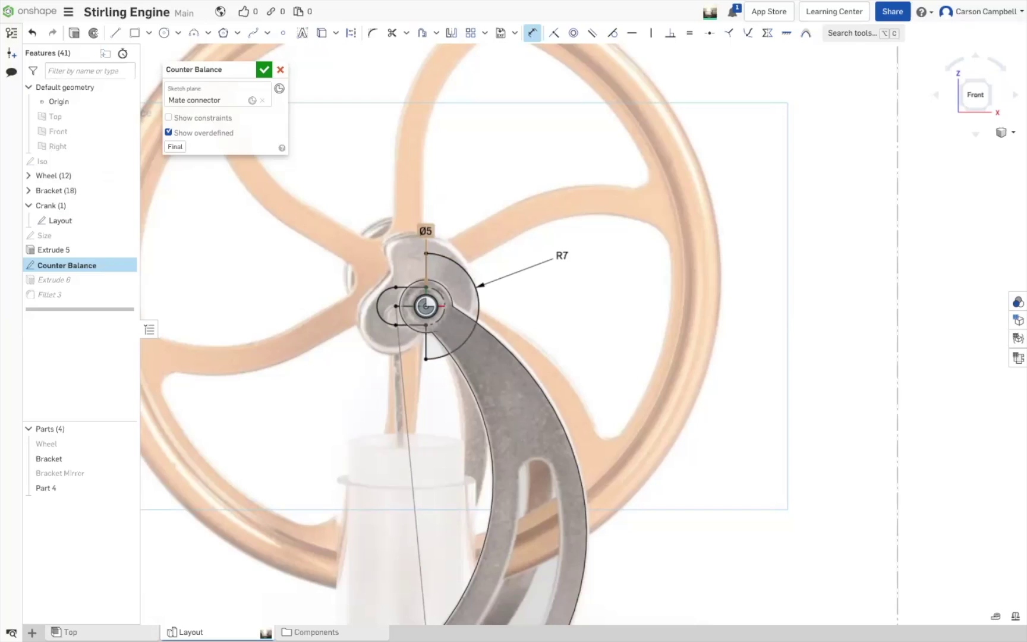
Set the lobe's diameter to 6 mm and finish the Counter Balance sketch
double_click(425, 230)
type("6")
key("Return")
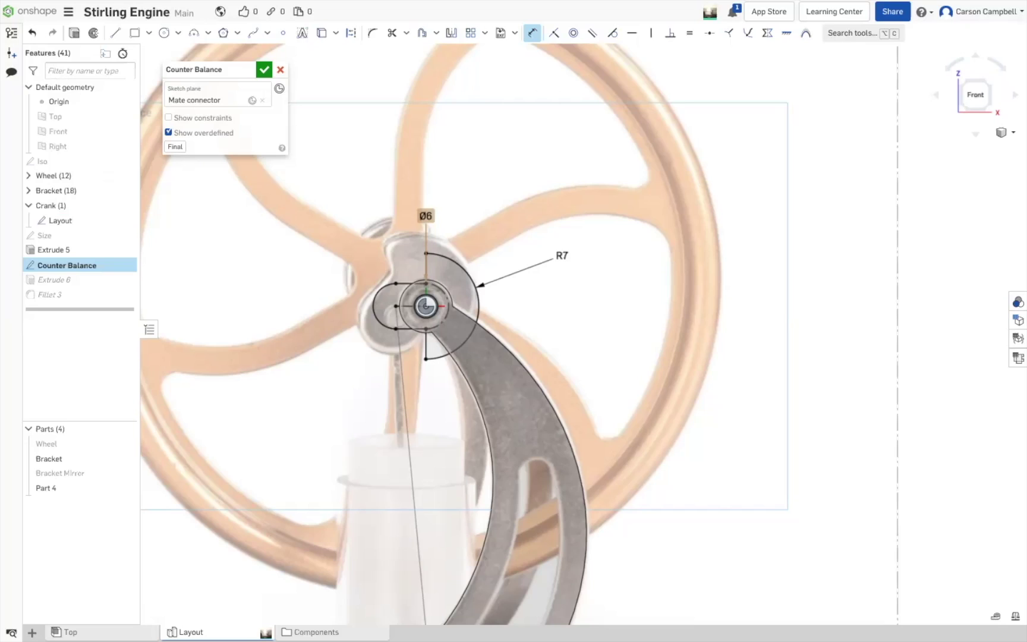
right_click(559, 257)
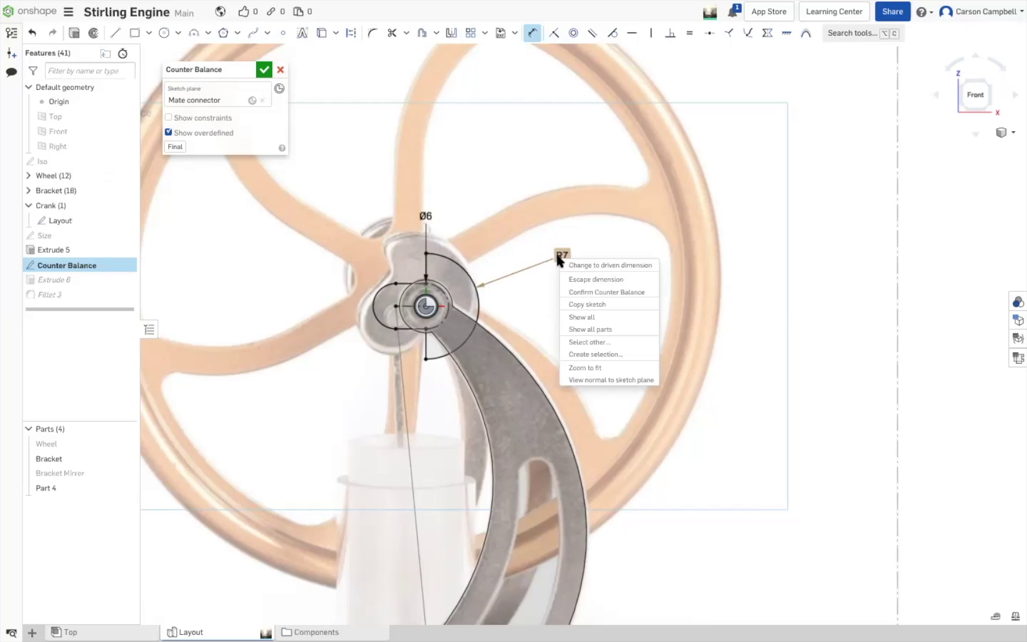
left_click(803, 233)
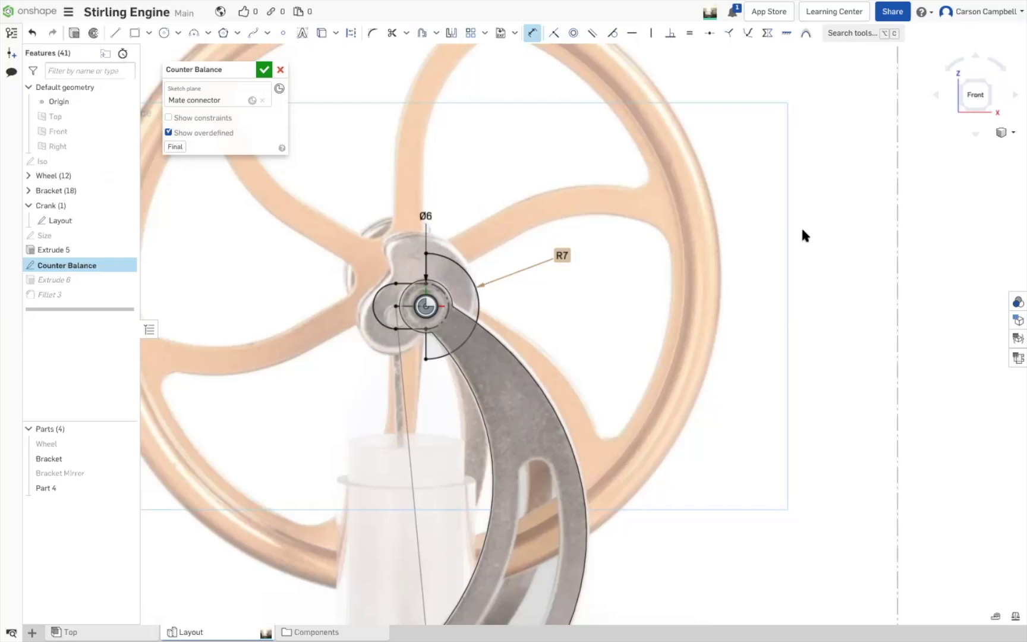
left_click(264, 70)
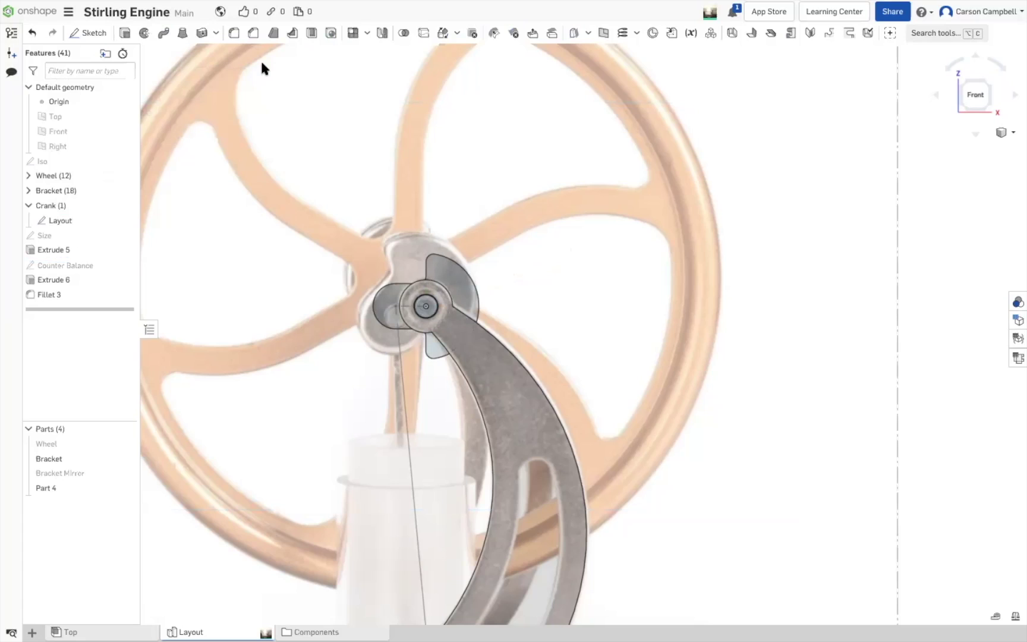
Examine the counterbalance on the crank shaft from oblique and front views, comparing its outline and dimensions with the reference image
right_click_drag(314, 131, 706, 312)
scroll(704, 303, "down", 4)
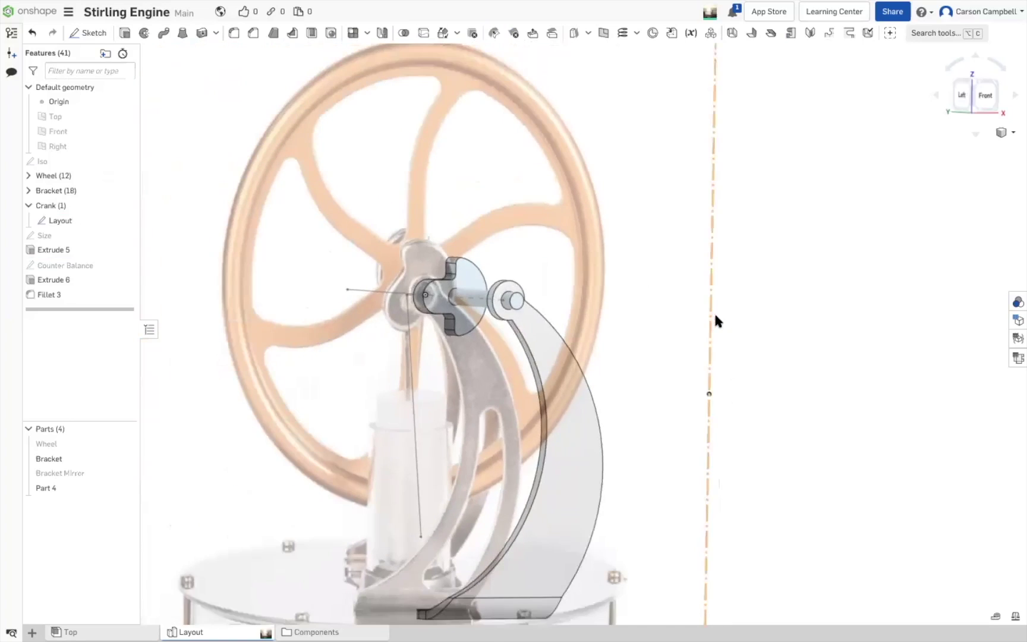
scroll(715, 311, "down", 1)
right_click_drag(674, 277, 705, 280)
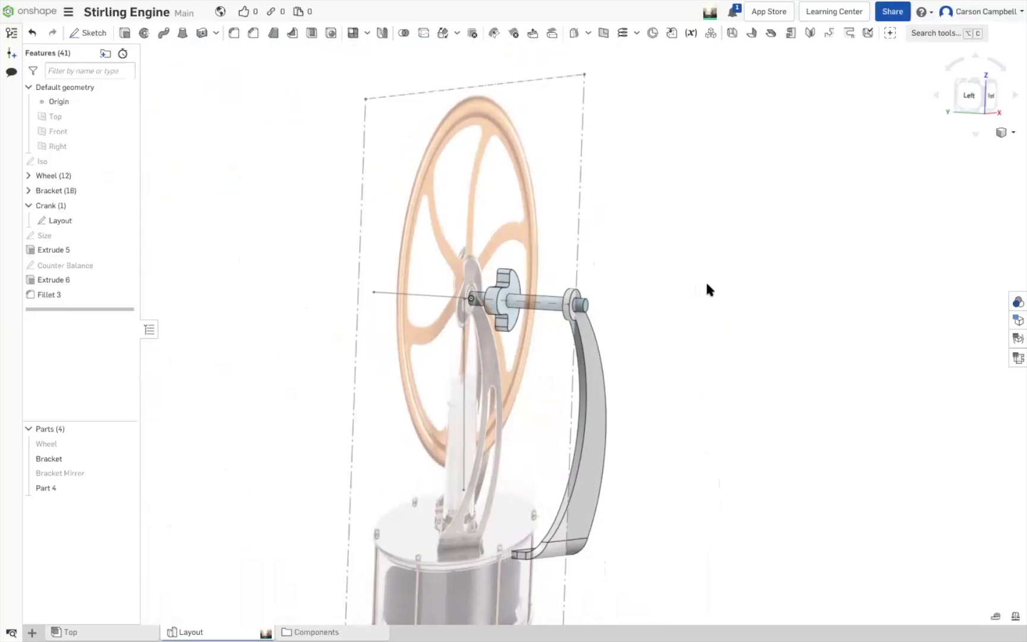
right_click_drag(701, 285, 666, 280)
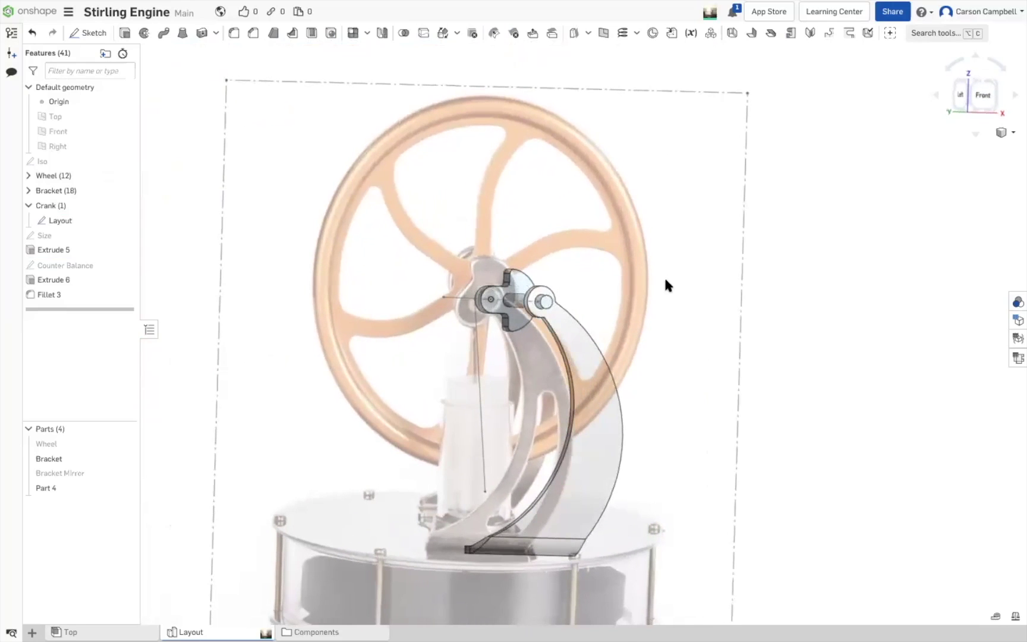
key("shift+1")
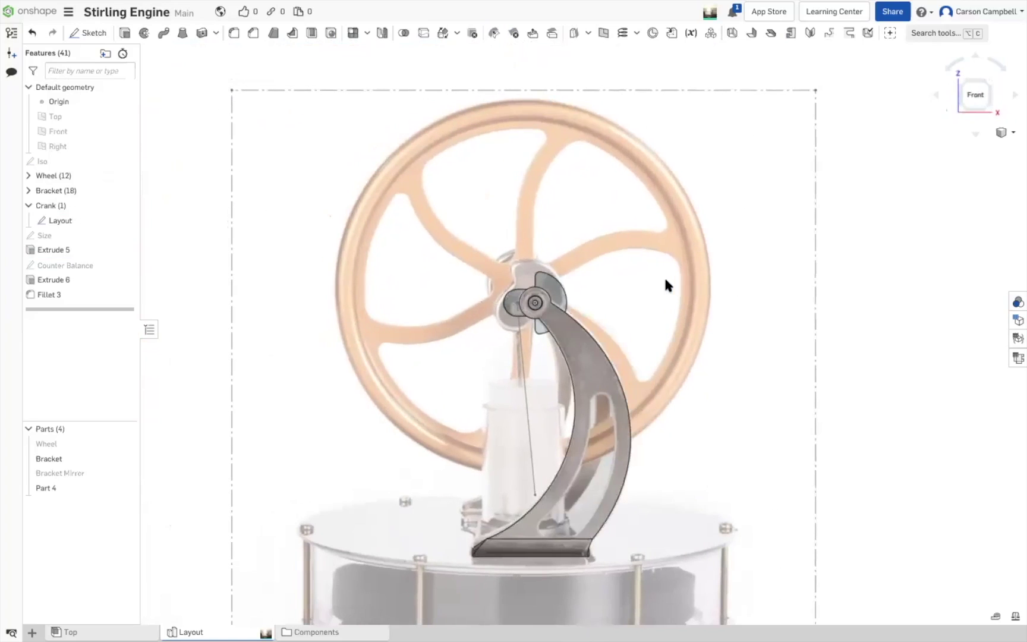
double_click(556, 289)
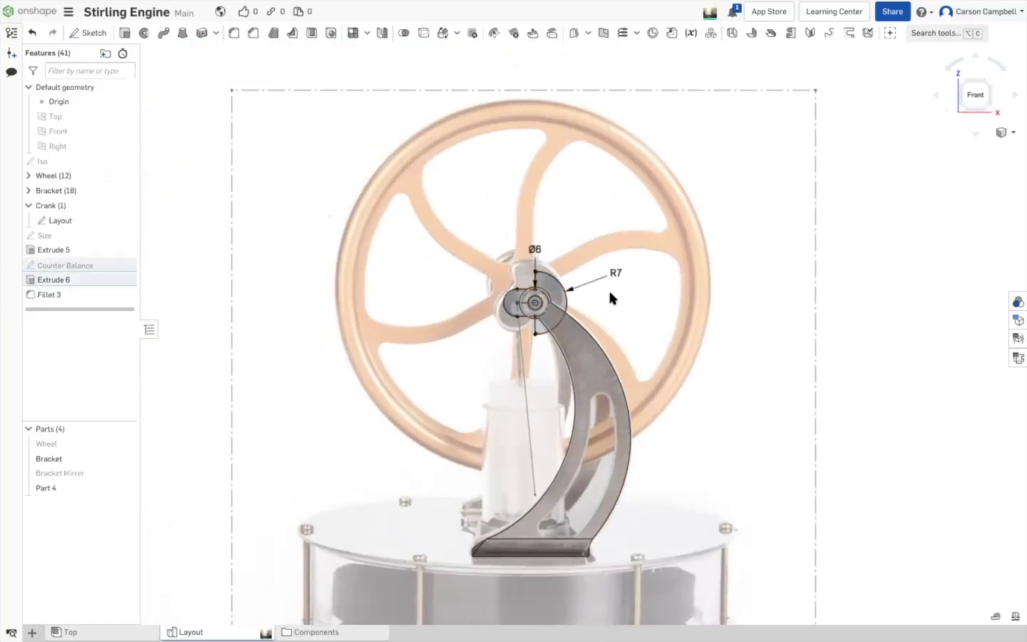
scroll(609, 291, "up", 3)
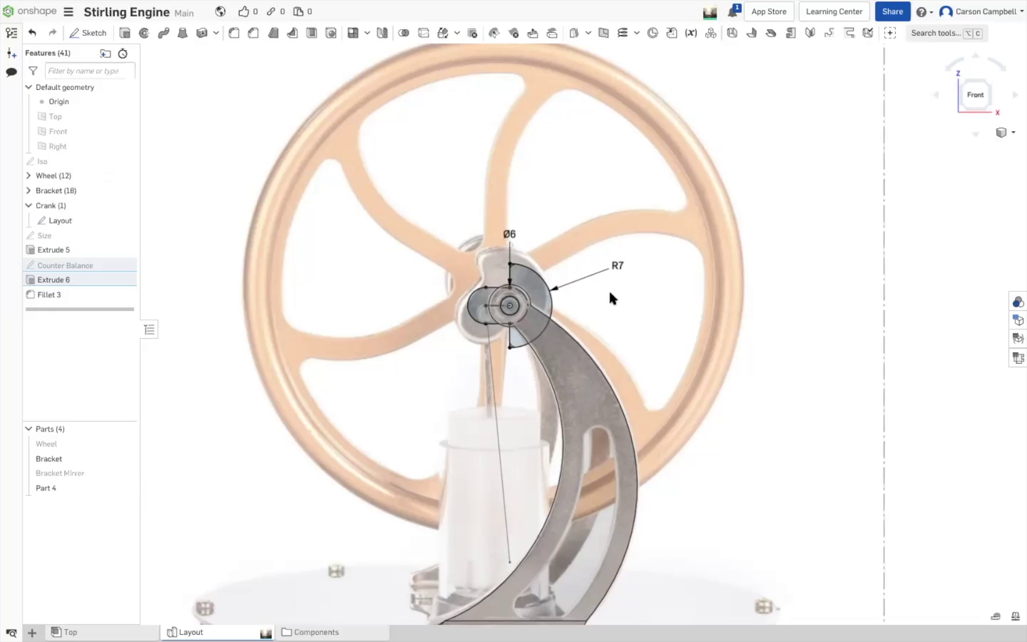
left_click(767, 317)
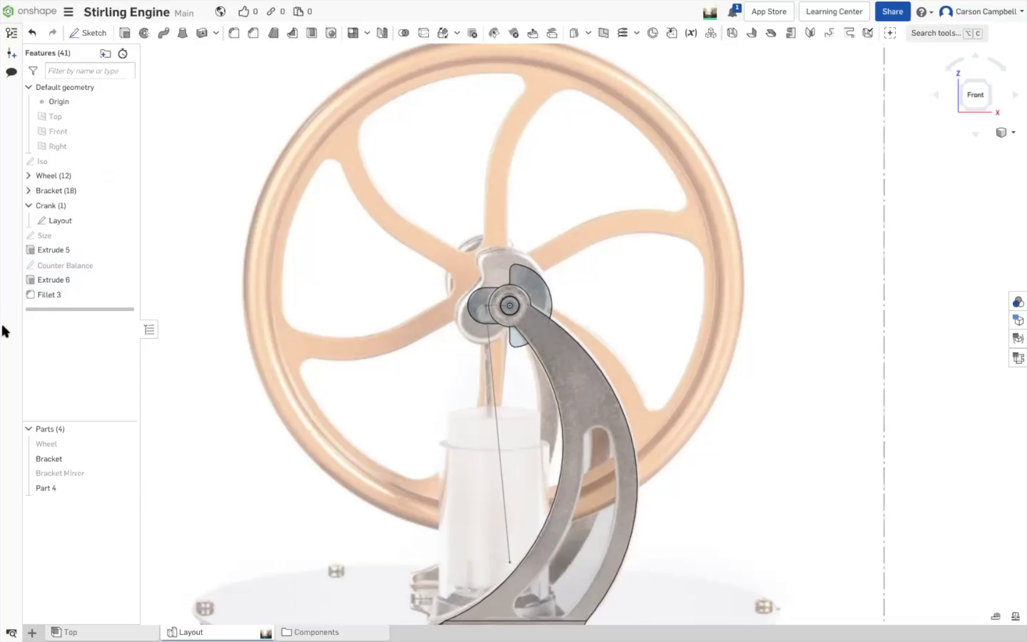
Change the depth of the counterbalance extrusion, Extrude 6, to 2 mm
left_click(55, 281)
double_click(55, 281)
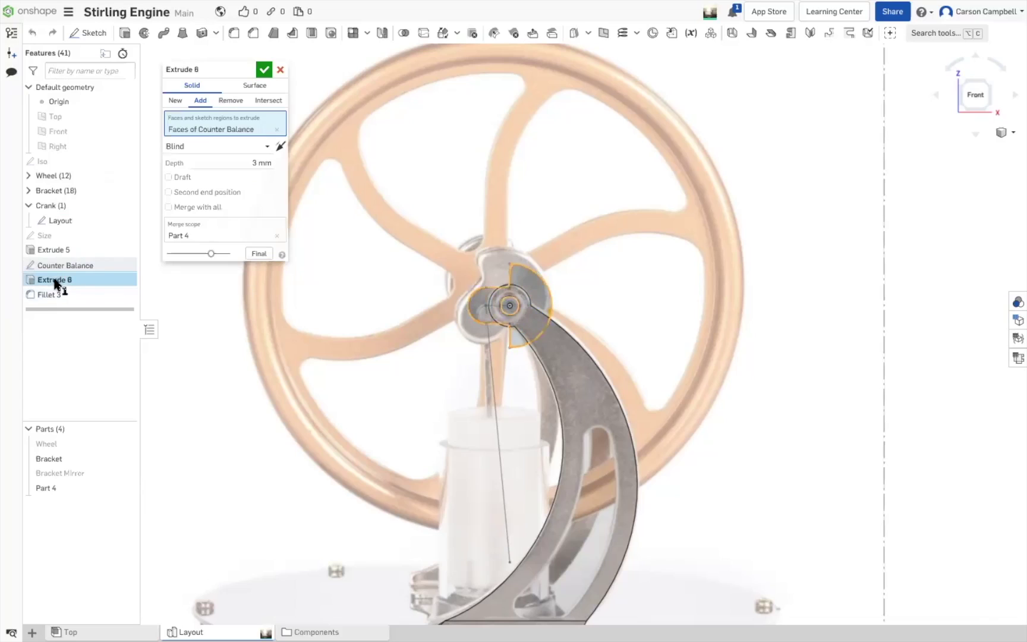
left_click(249, 162)
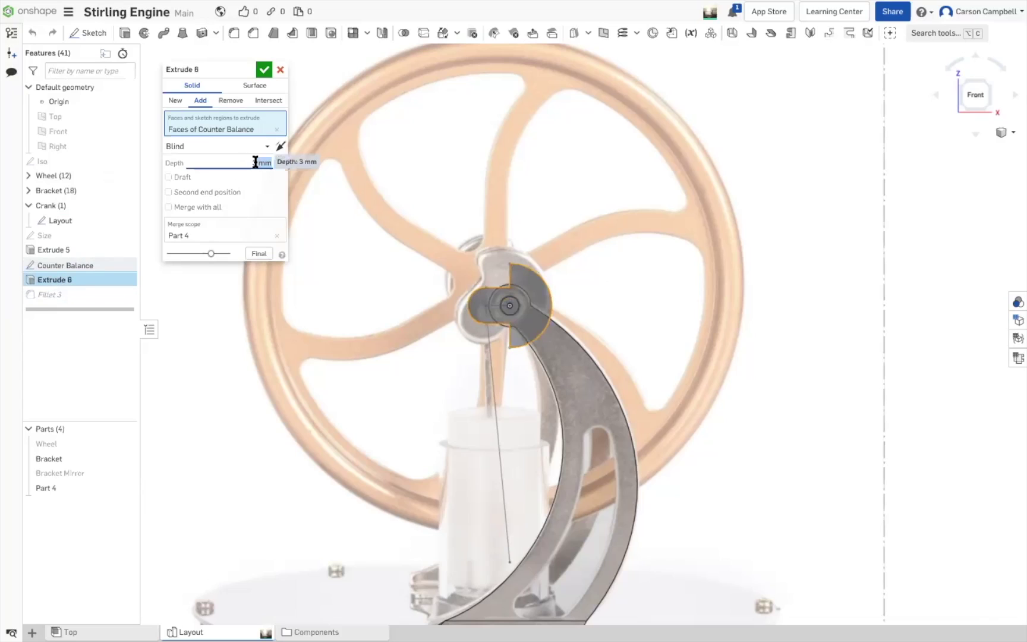
double_click(265, 162)
type("2")
key("Return")
mouse_move(744, 245)
right_mouse_down()
mouse_move(800, 244)
mouse_move(800, 267)
right_mouse_up()
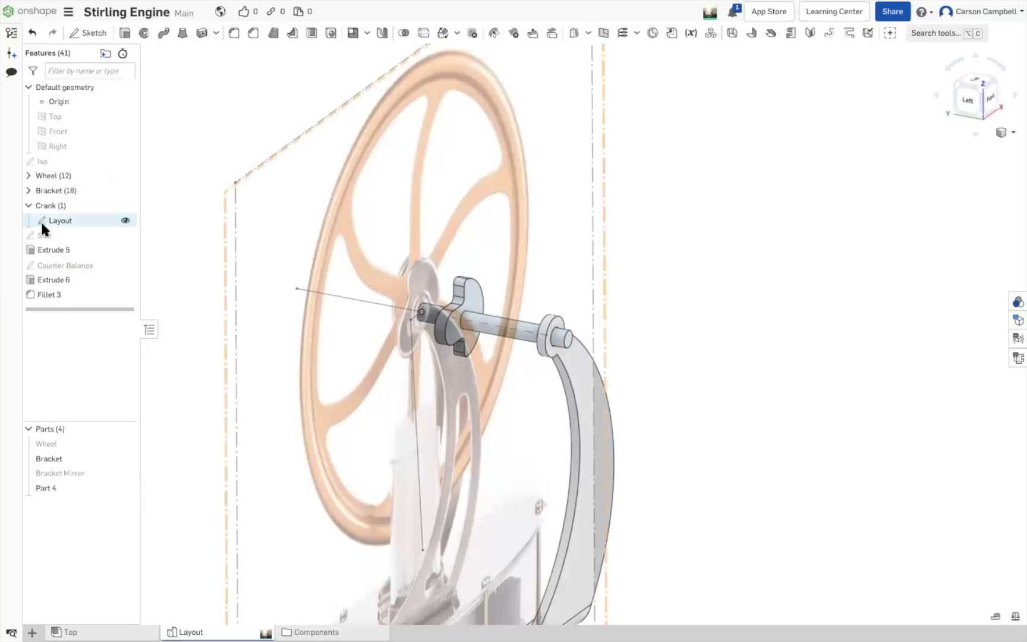
left_click(73, 238, "shift")
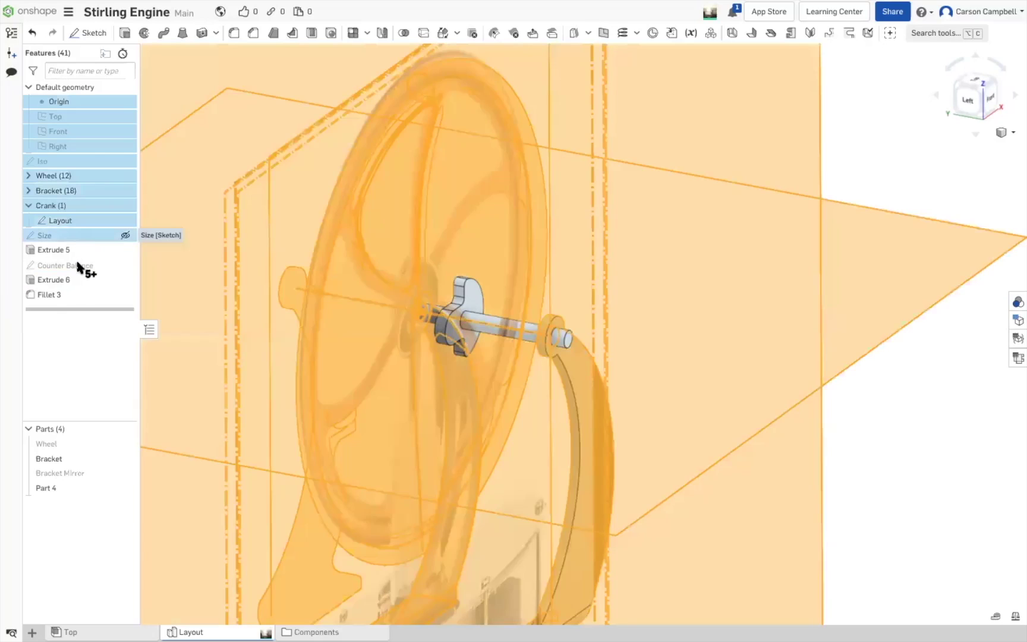
left_click(182, 445)
left_click(59, 220)
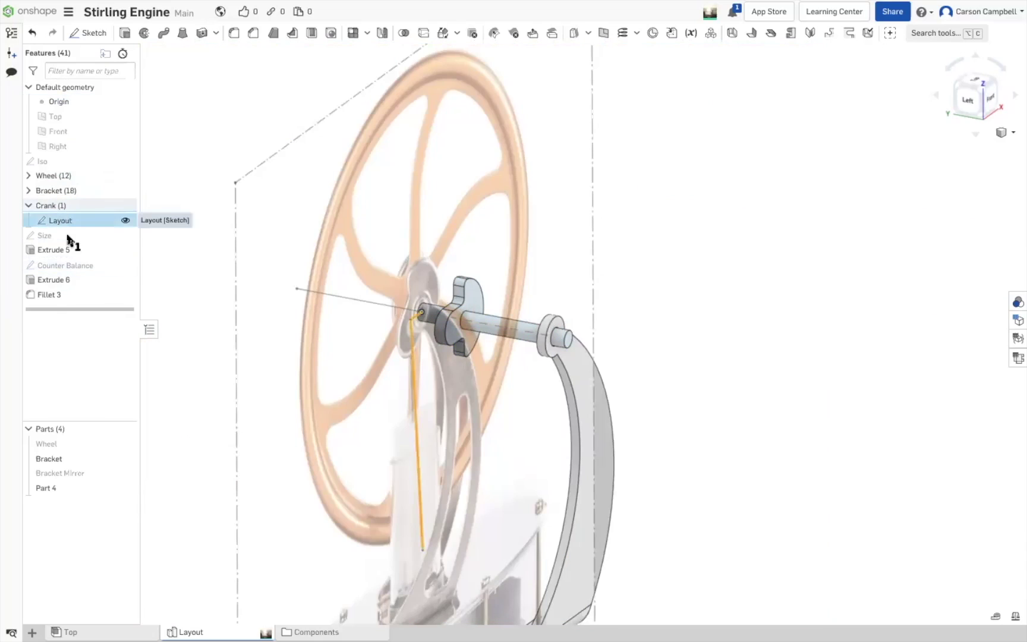
left_click(70, 251, "shift")
left_click_drag(70, 251, 211, 368)
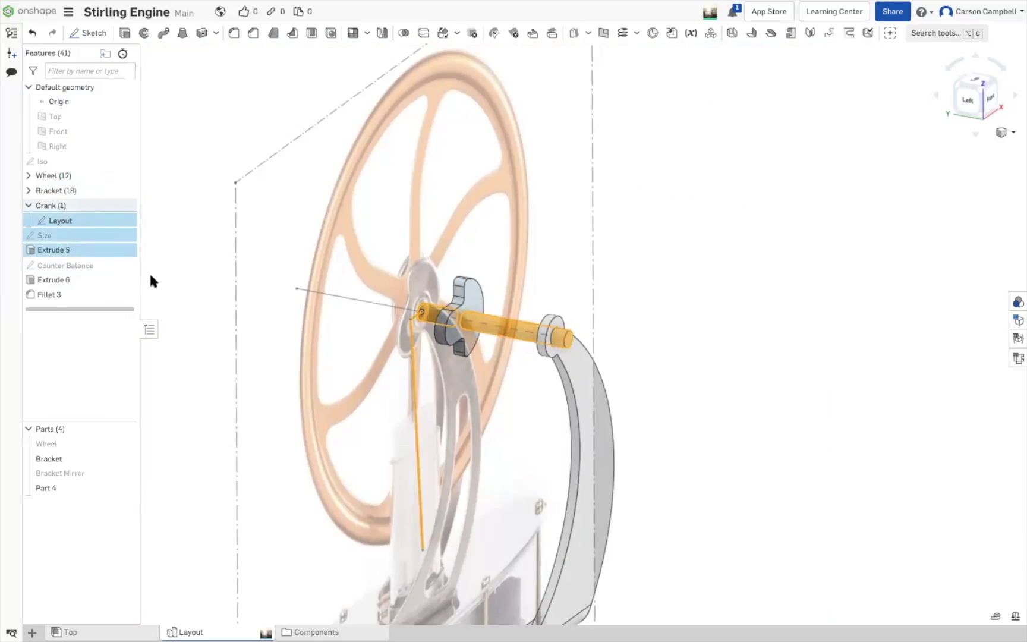
left_click(149, 273)
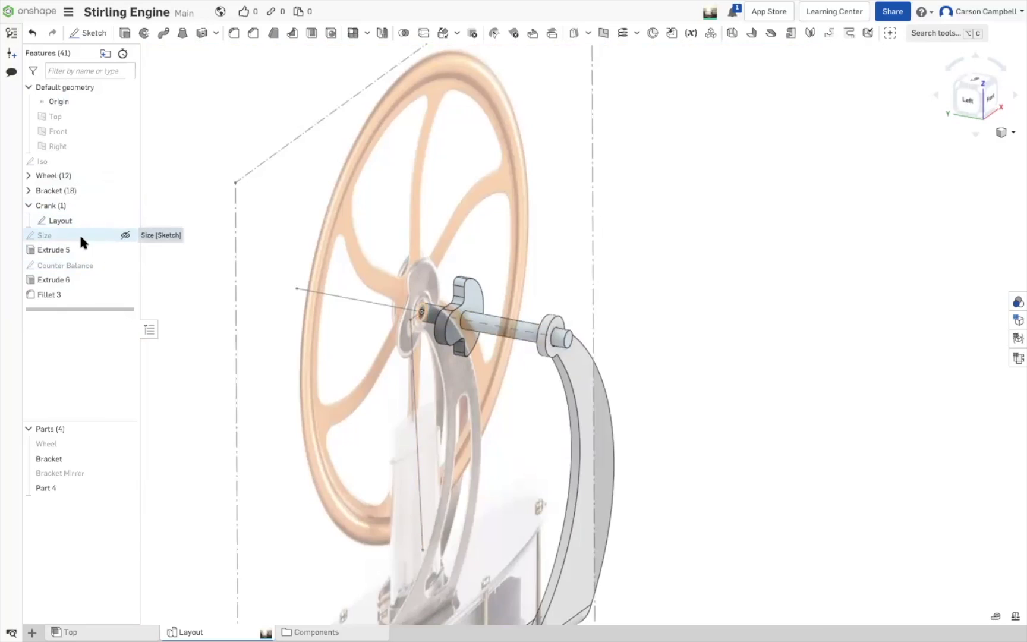
Move the features from the Size sketch through Fillet 3 into the Crank folder
mouse_move(81, 239)
left_mouse_down()
mouse_move(72, 296)
mouse_move(71, 223)
left_mouse_up()
left_click(71, 296, "shift")
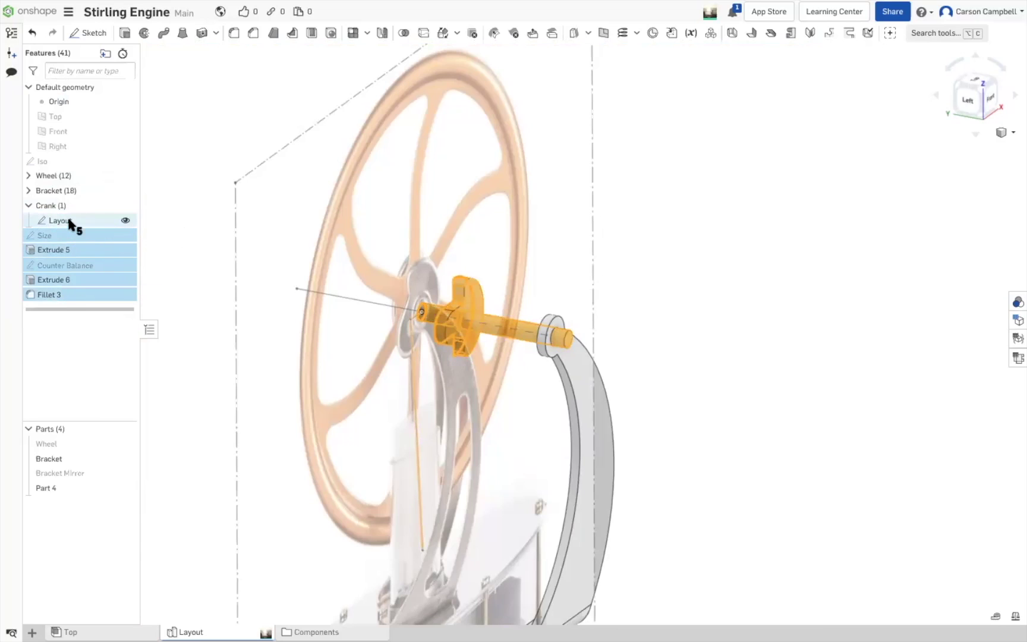
left_click_drag(88, 288, 176, 302)
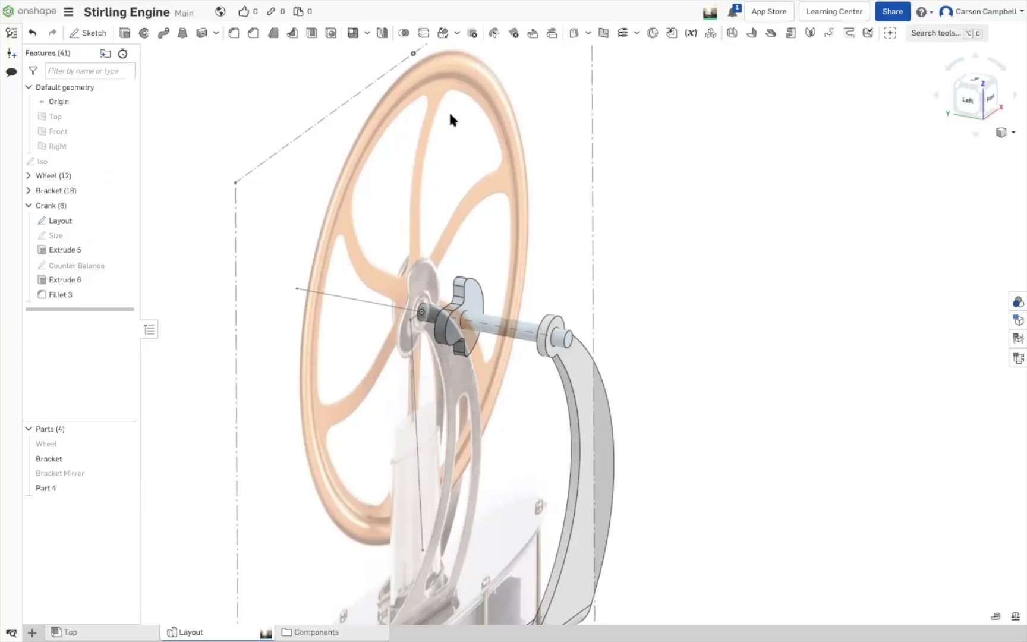
Start a Translate by XYZ transform on Part 4 with the Copy part option enabled
left_click(441, 33)
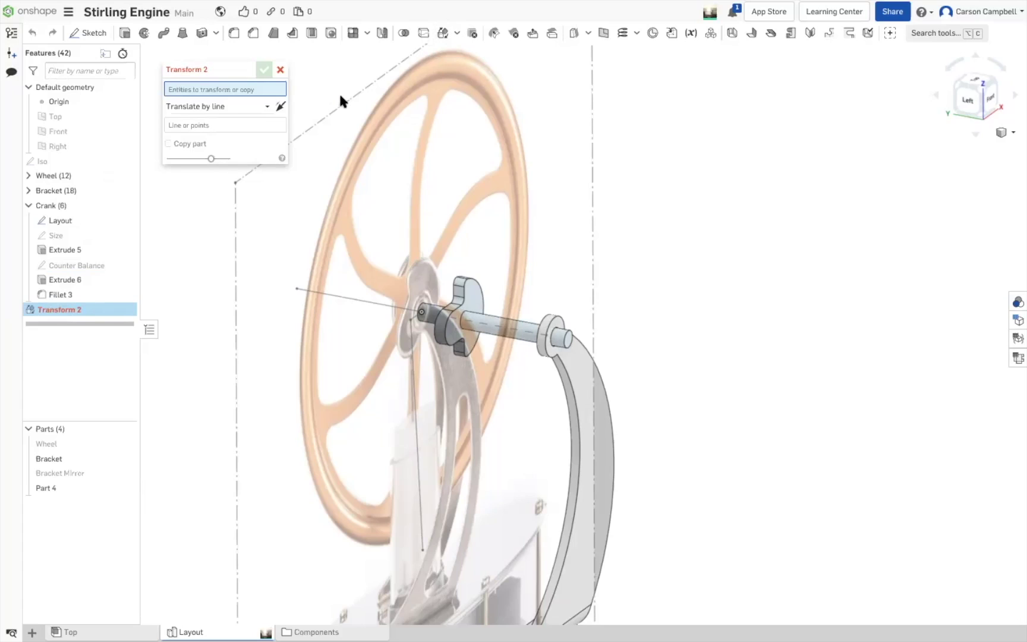
left_click(270, 107)
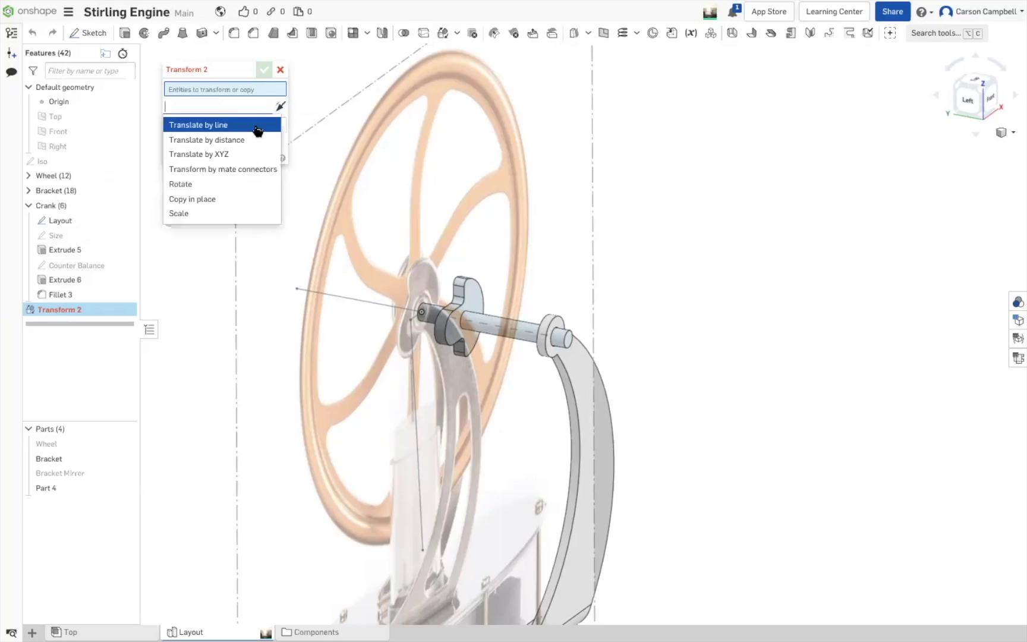
left_click(245, 154)
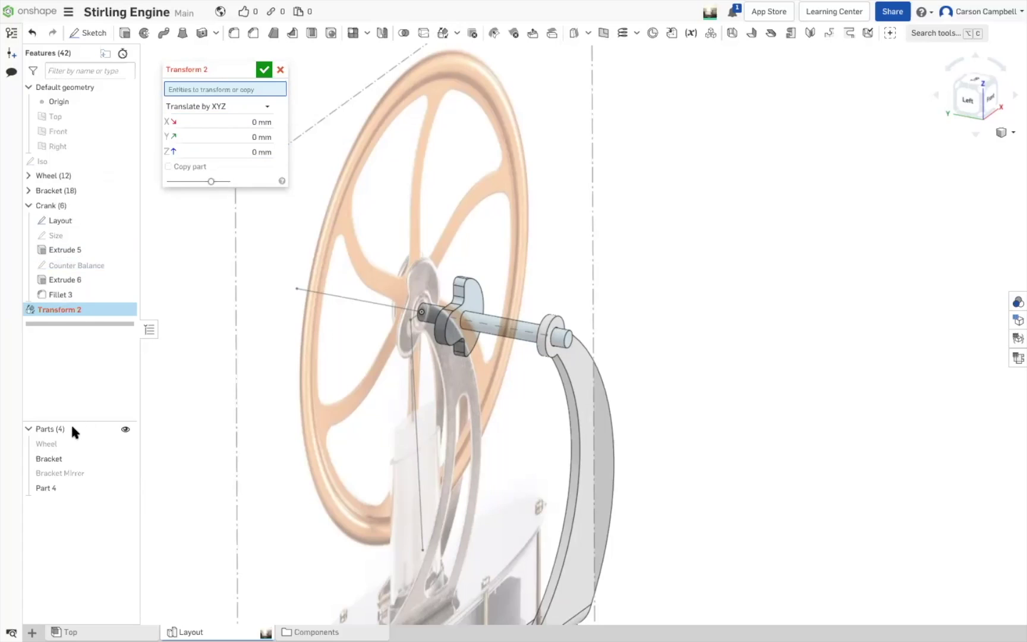
left_click(51, 489)
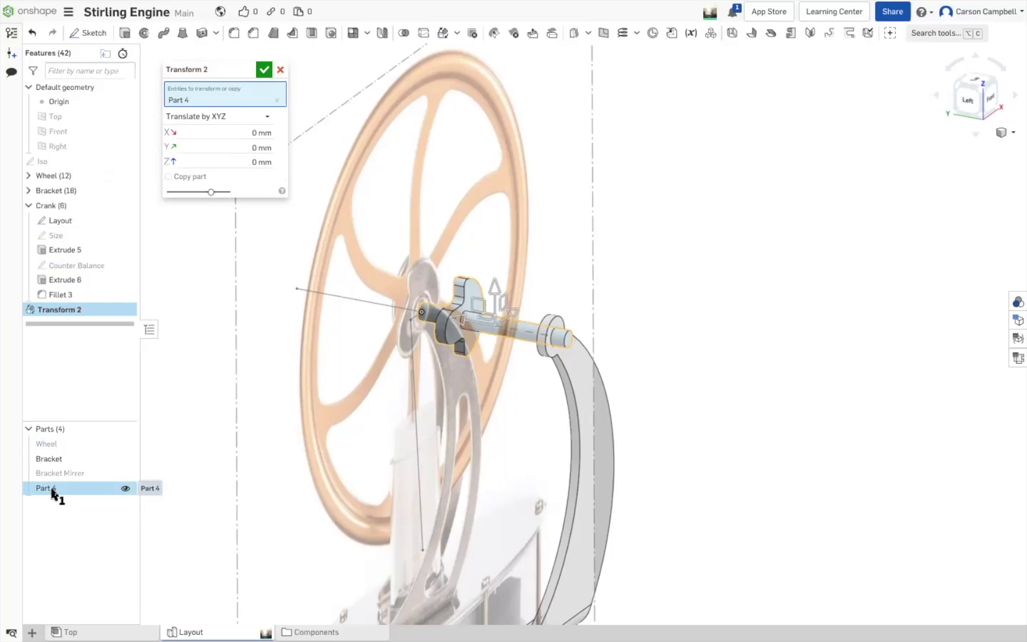
right_click(52, 491)
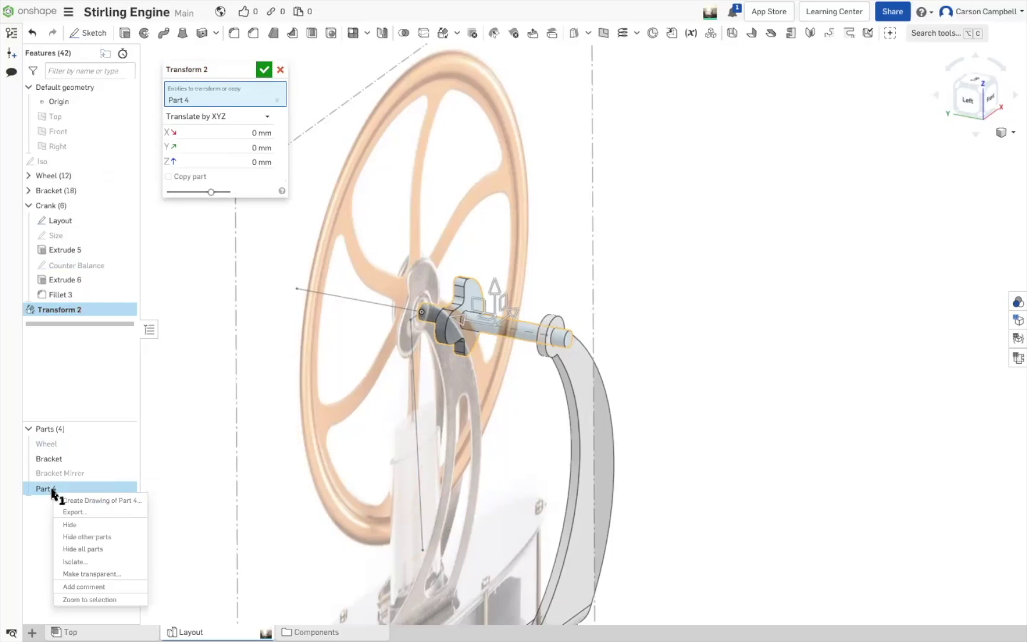
left_click(183, 413)
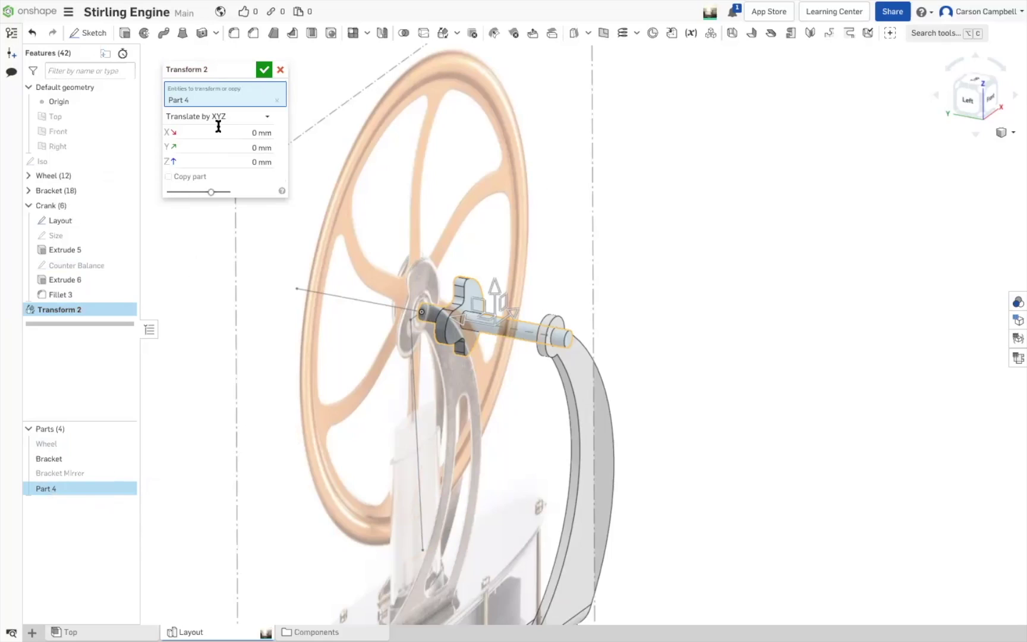
left_click(169, 177)
Try offsetting the copied part 1 mm along Z and return the Z offset to 0 mm
left_click(238, 159)
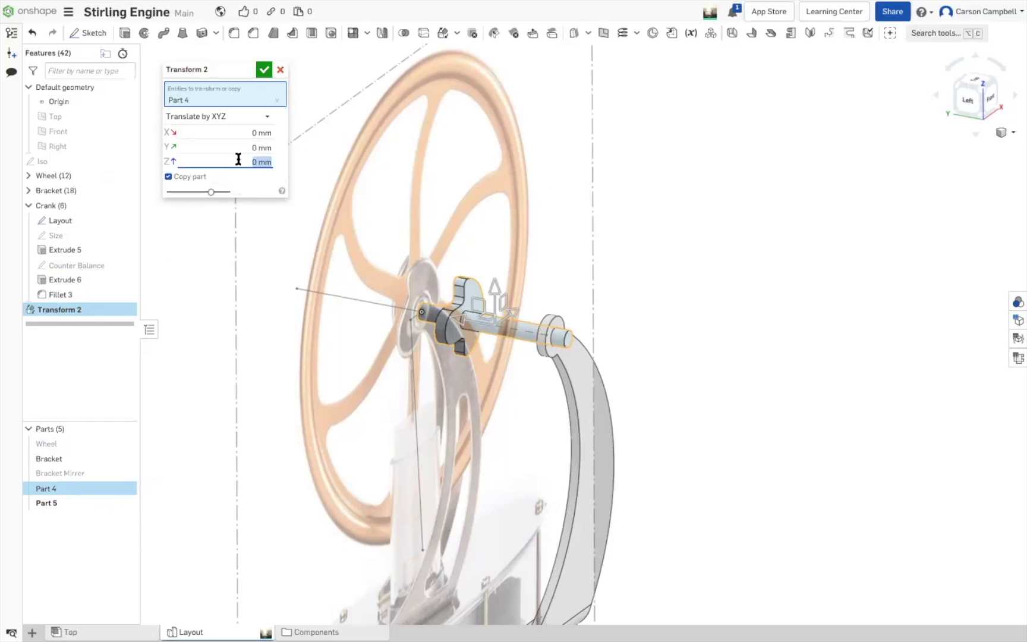
key("Up")
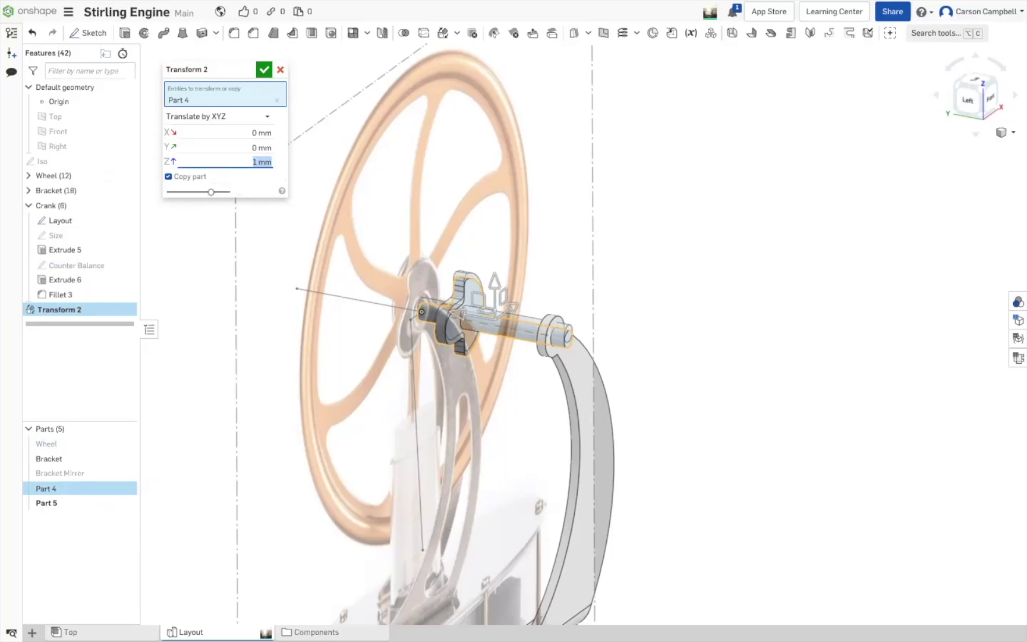
key("Down")
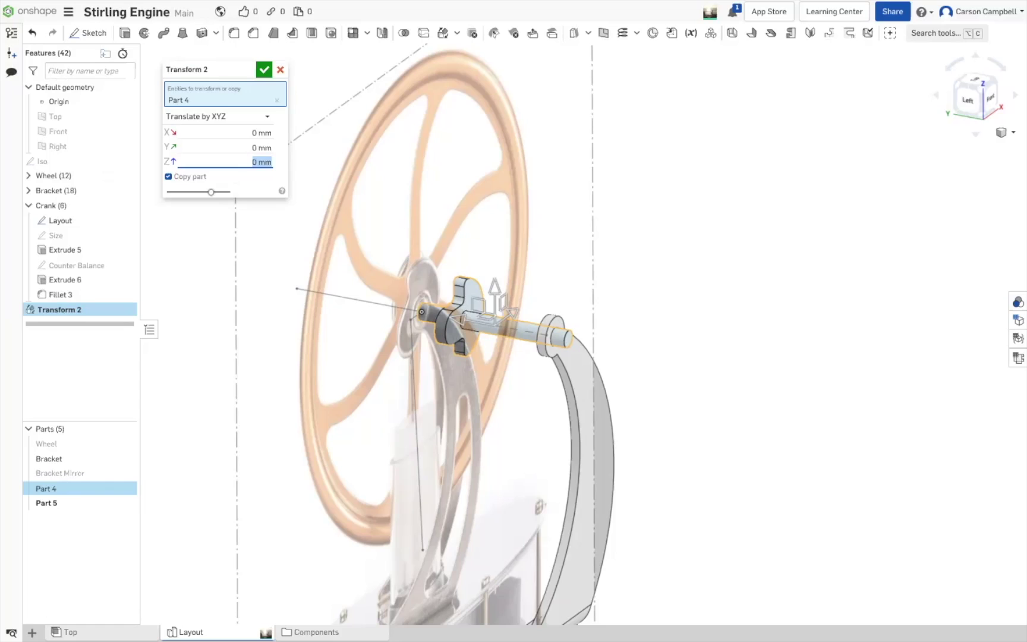
Set the copied part's Y offset to -4 mm and finish the transform
left_click(258, 148)
key("Down")
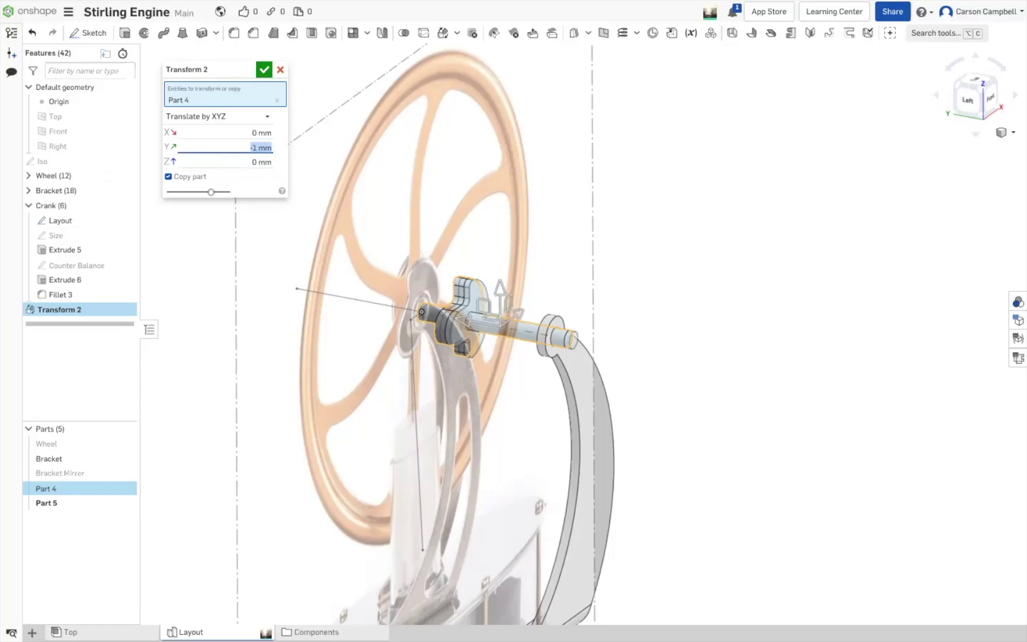
key("Down")
key("Down")
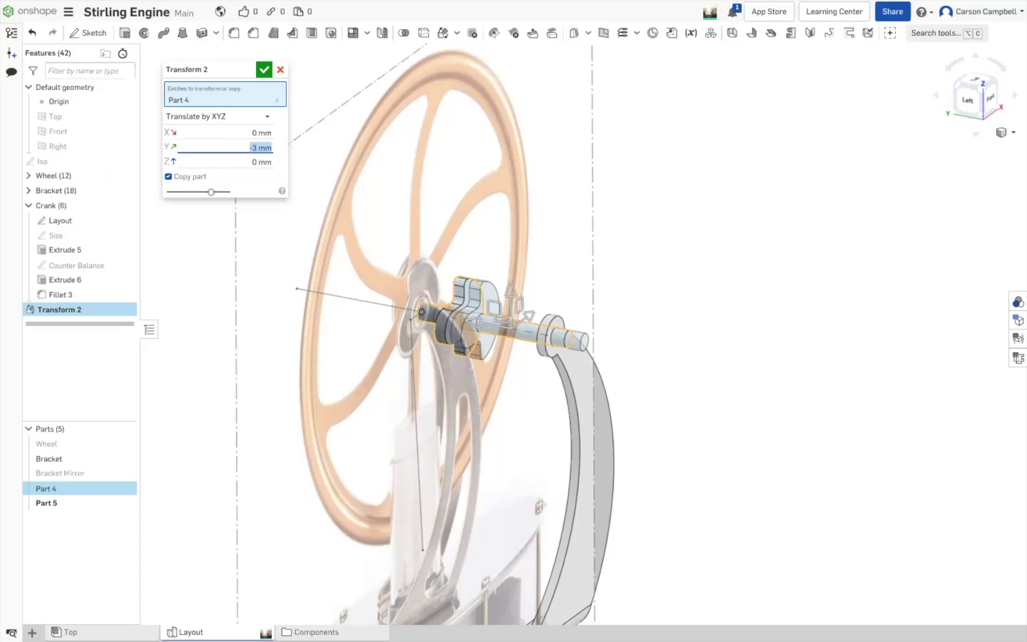
key("Down")
key("Down")
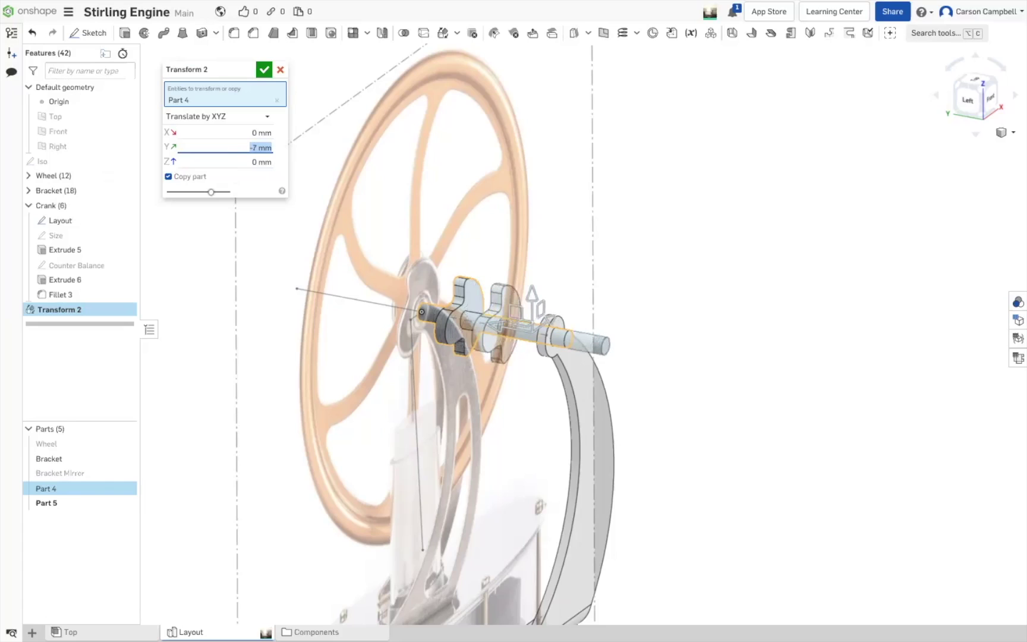
key("Up")
key("Up")
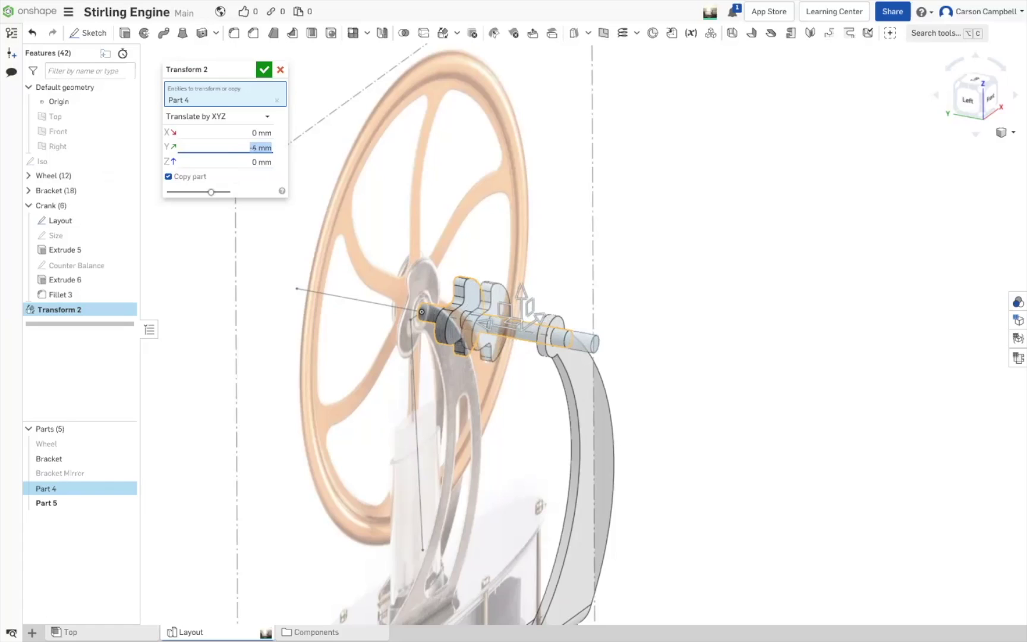
key("Up")
key("Up")
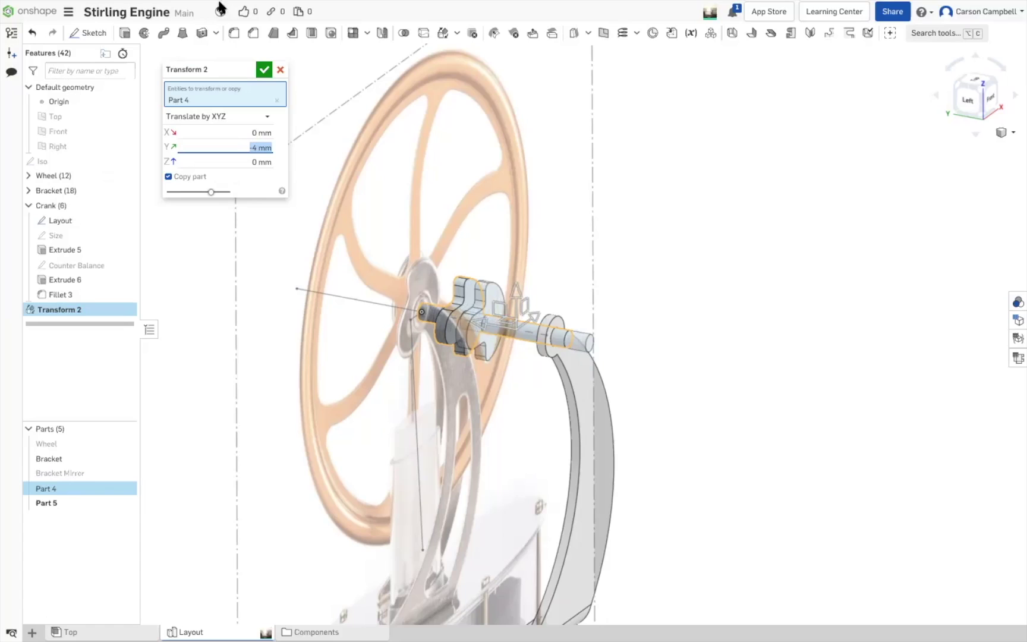
left_click(264, 69)
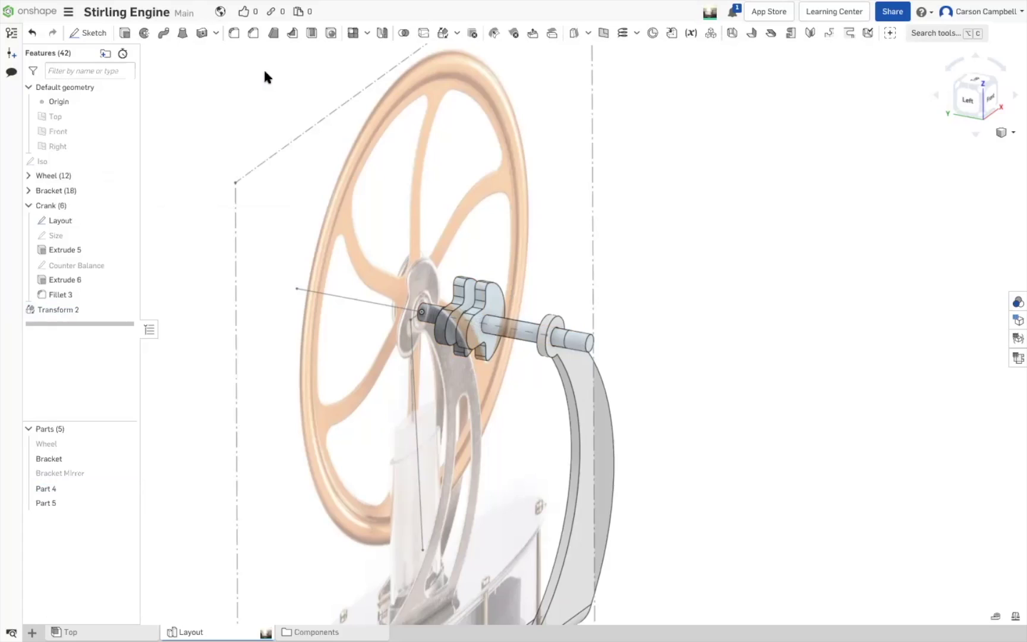
Unite Part 4 and its offset copy, Part 5, with a Boolean Union
left_click(403, 33)
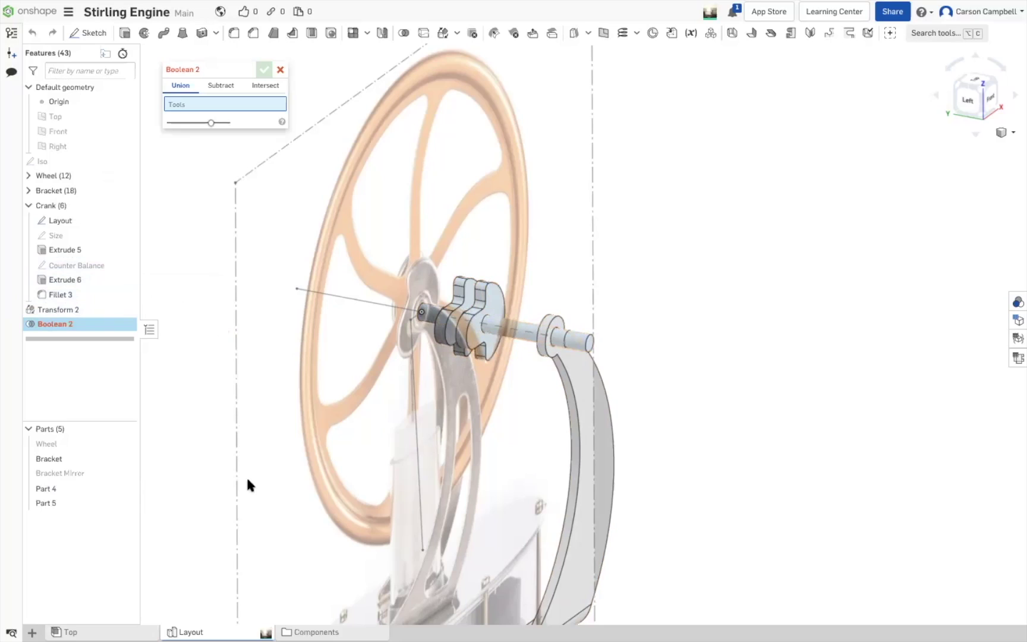
left_click(73, 489)
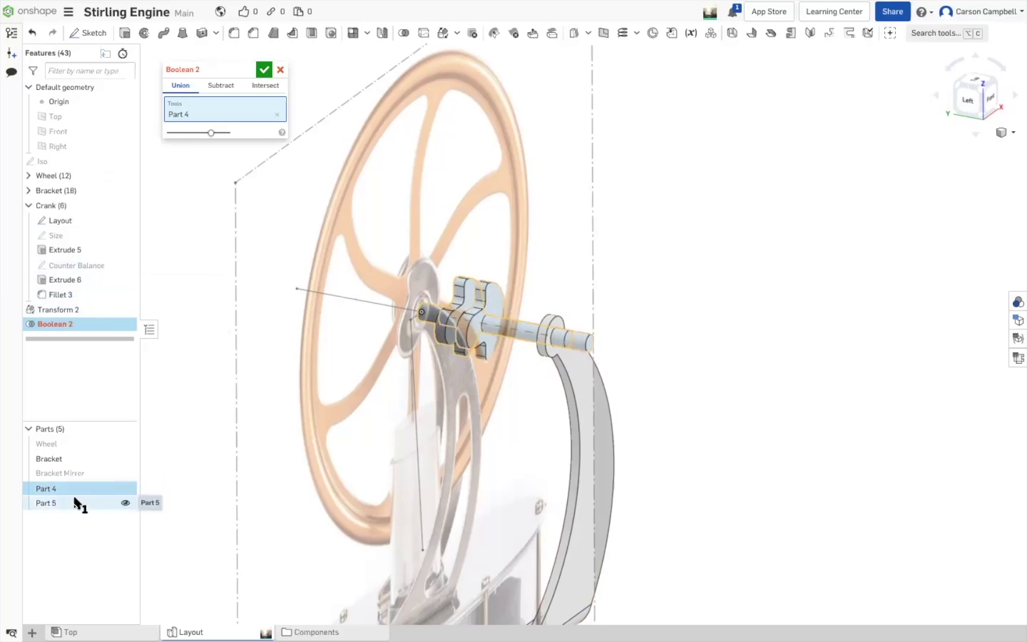
left_click(45, 502)
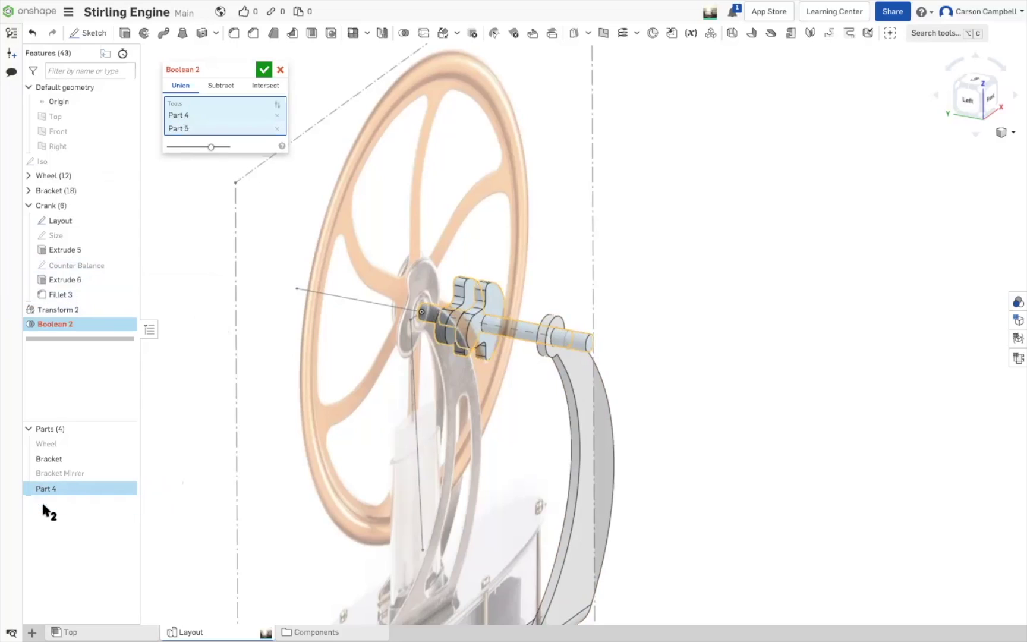
left_click(262, 70)
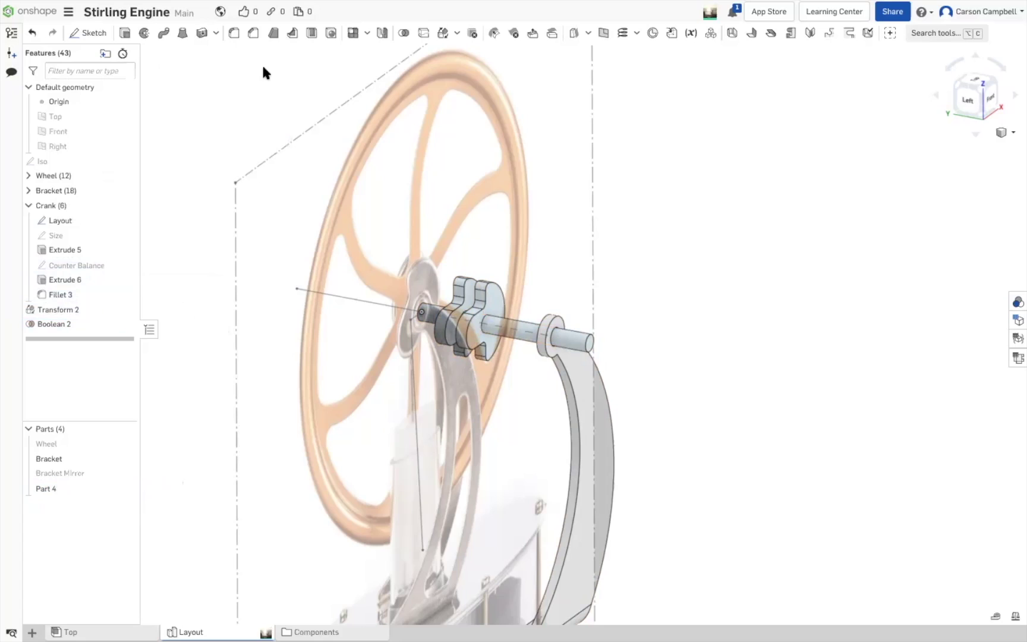
Edit the counterbalance extrusion, Extrude 6, so it creates a new part instead of adding to Part 4
left_click(81, 280)
double_click(82, 284)
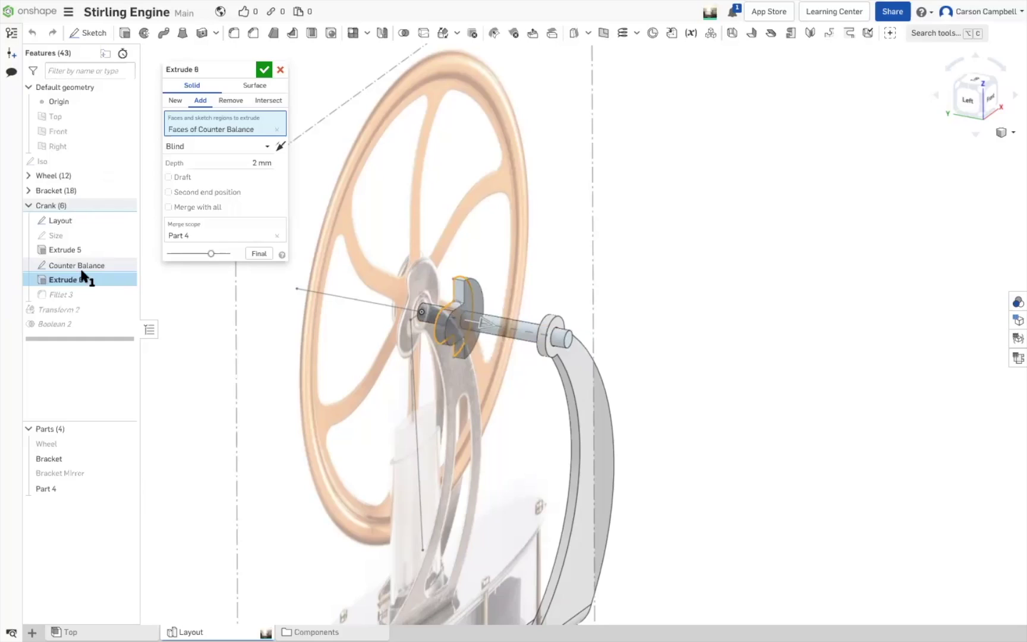
left_click(176, 101)
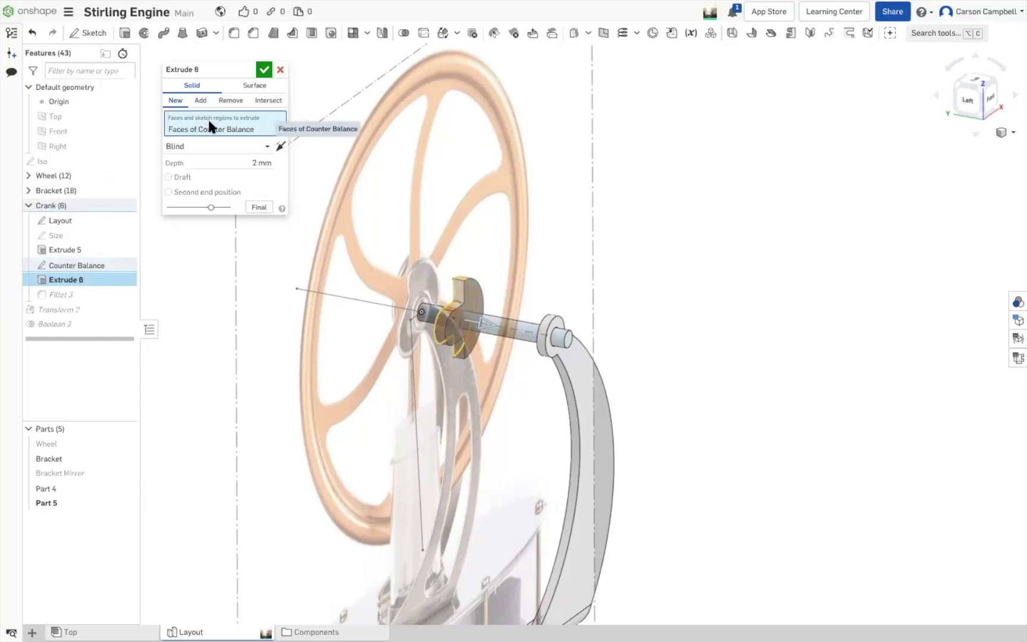
left_click(263, 70)
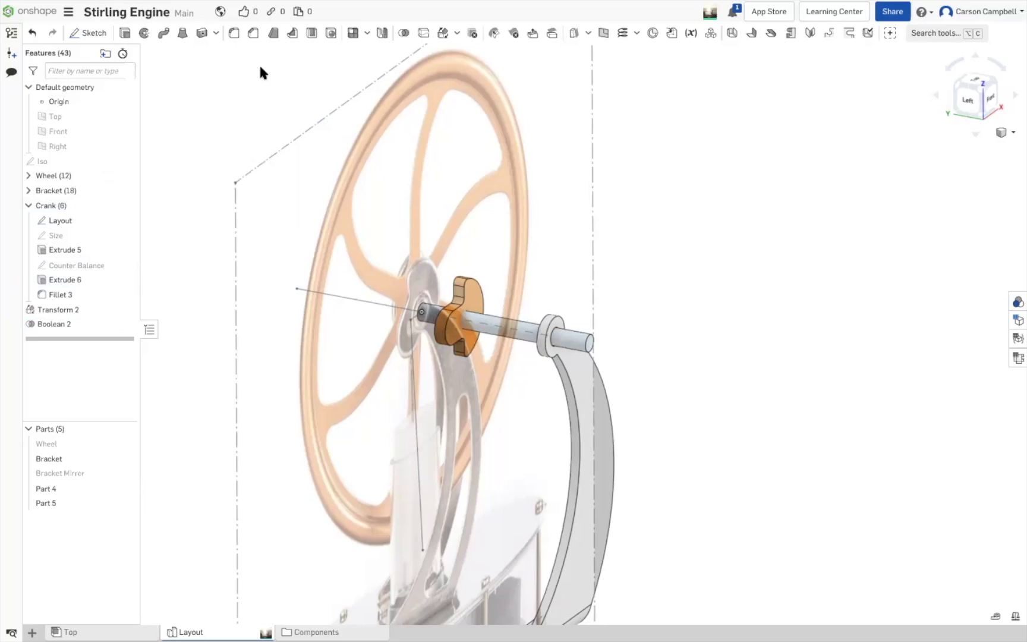
left_click(52, 322)
double_click(53, 324)
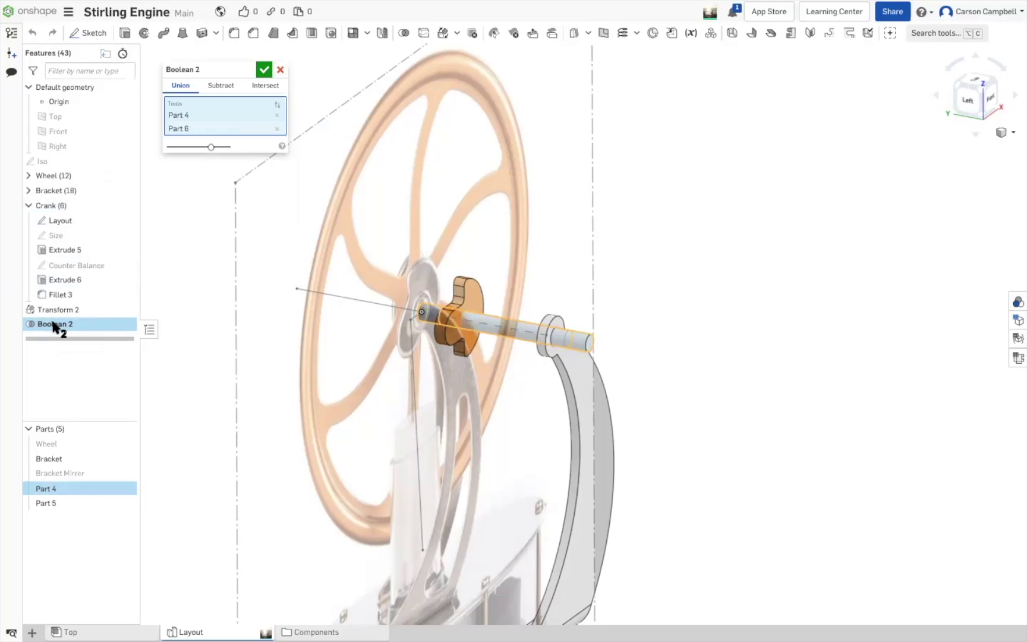
key("Escape")
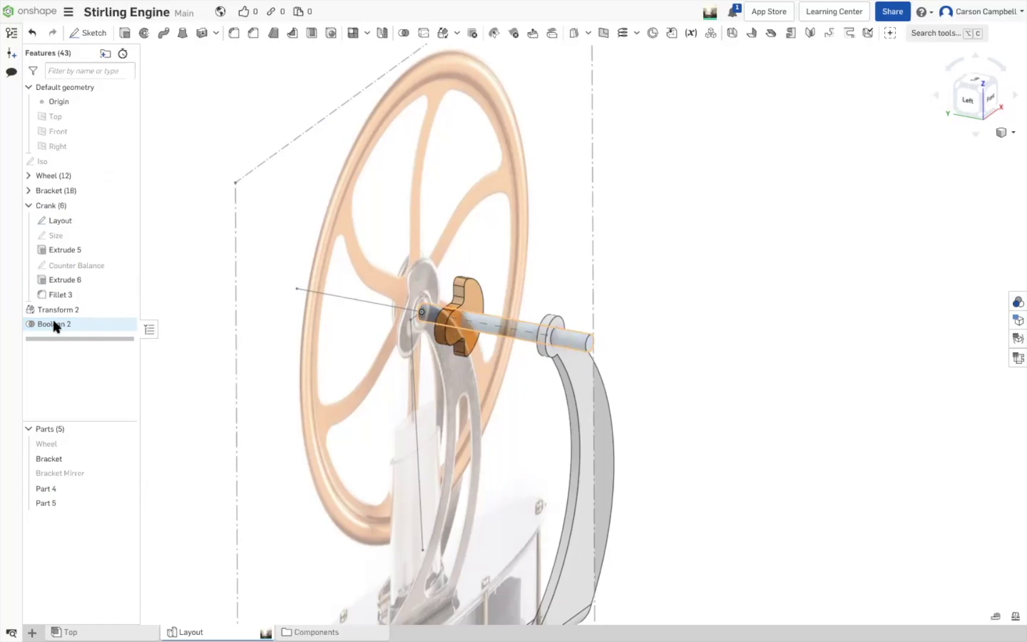
double_click(55, 308)
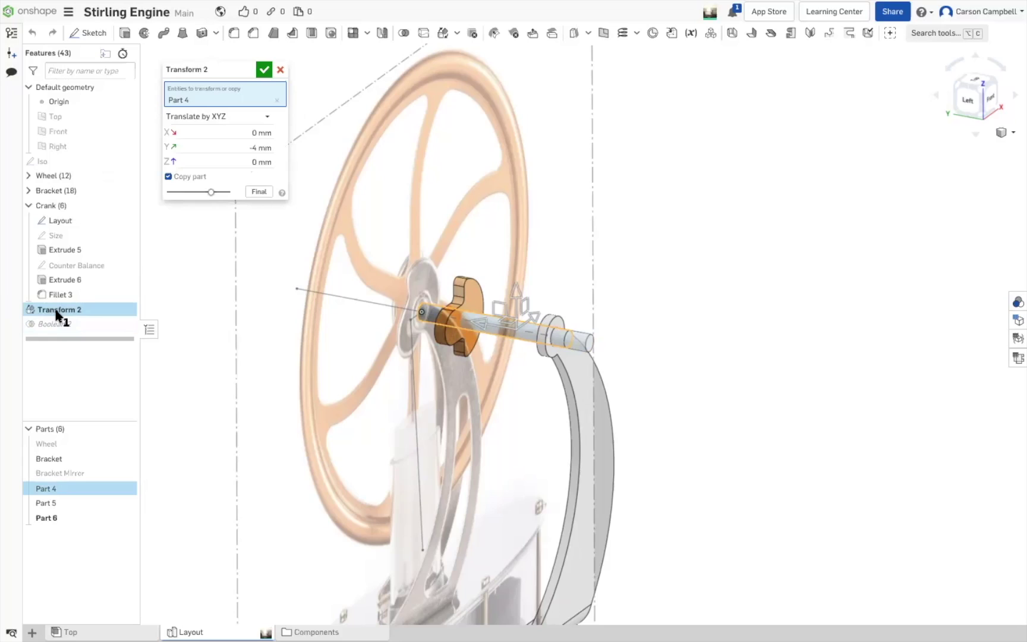
key("Return")
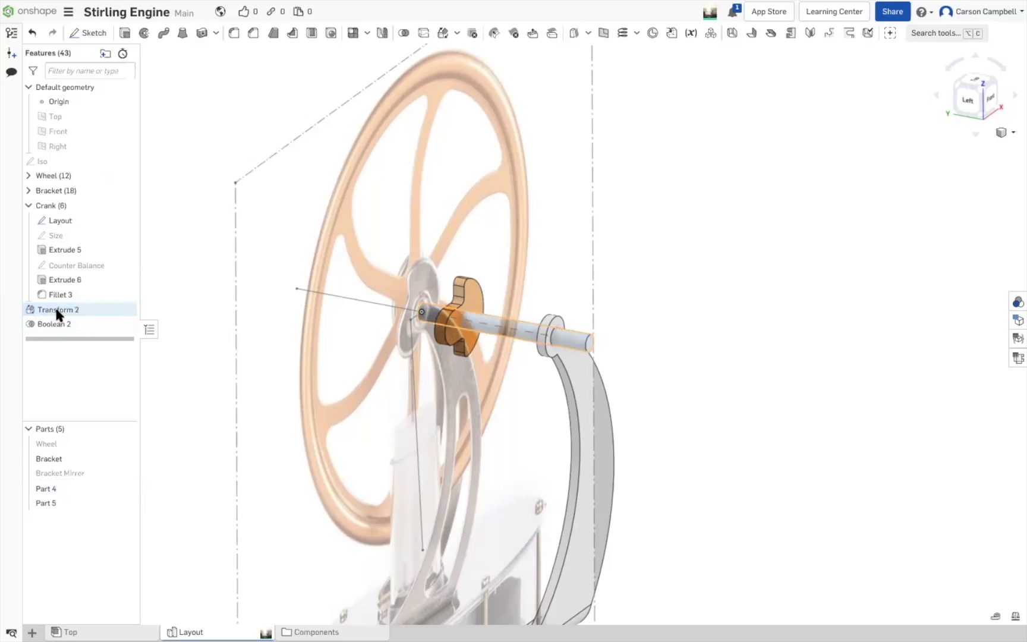
Edit Transform 2 to copy the separate counterbalance, Part 5, in place of Part 4
double_click(56, 310)
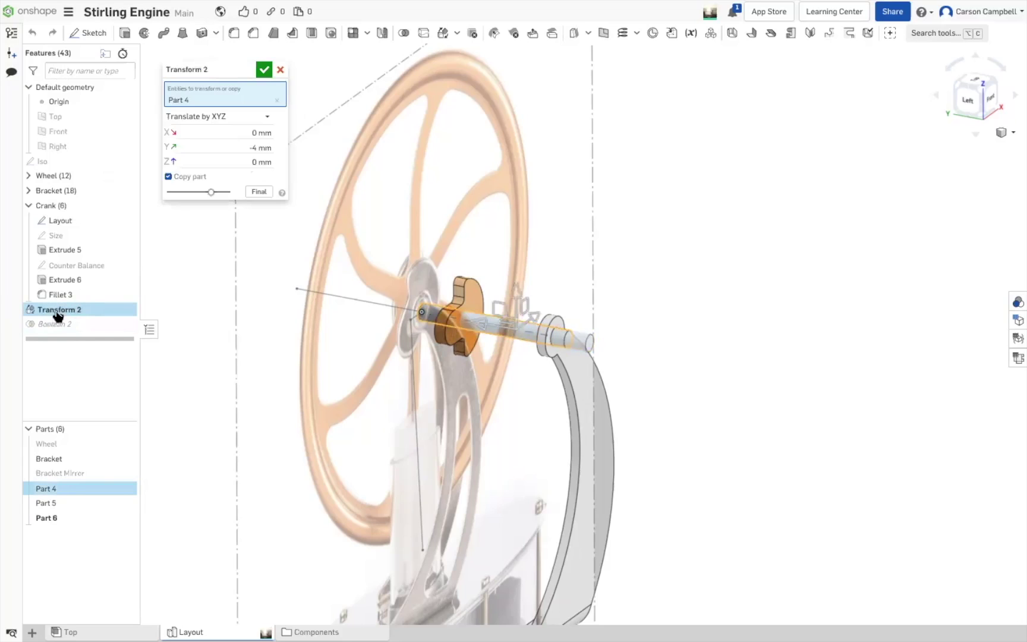
left_click(276, 100)
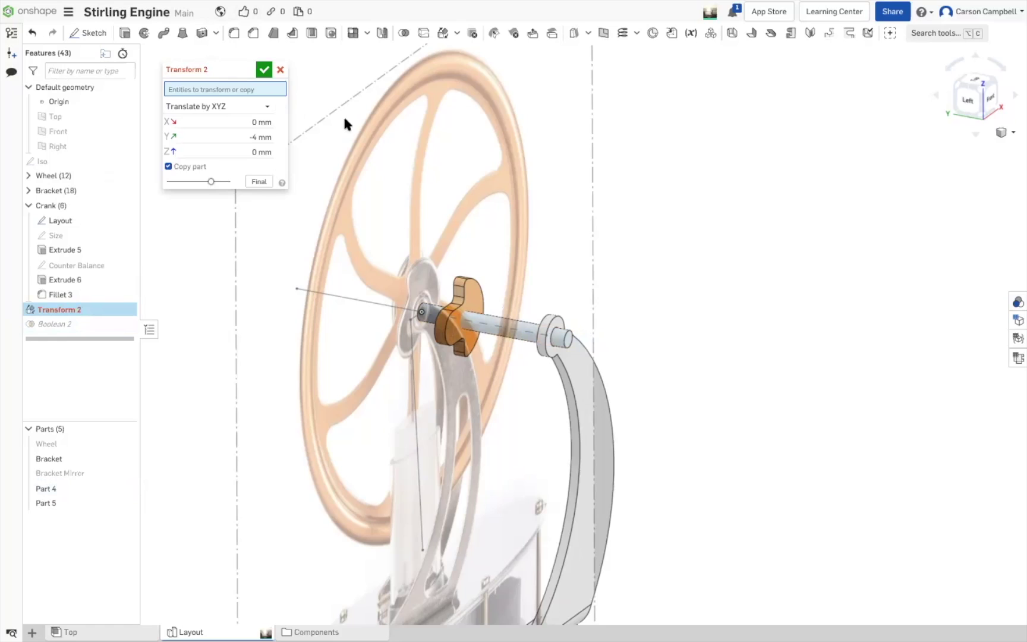
left_click(470, 297)
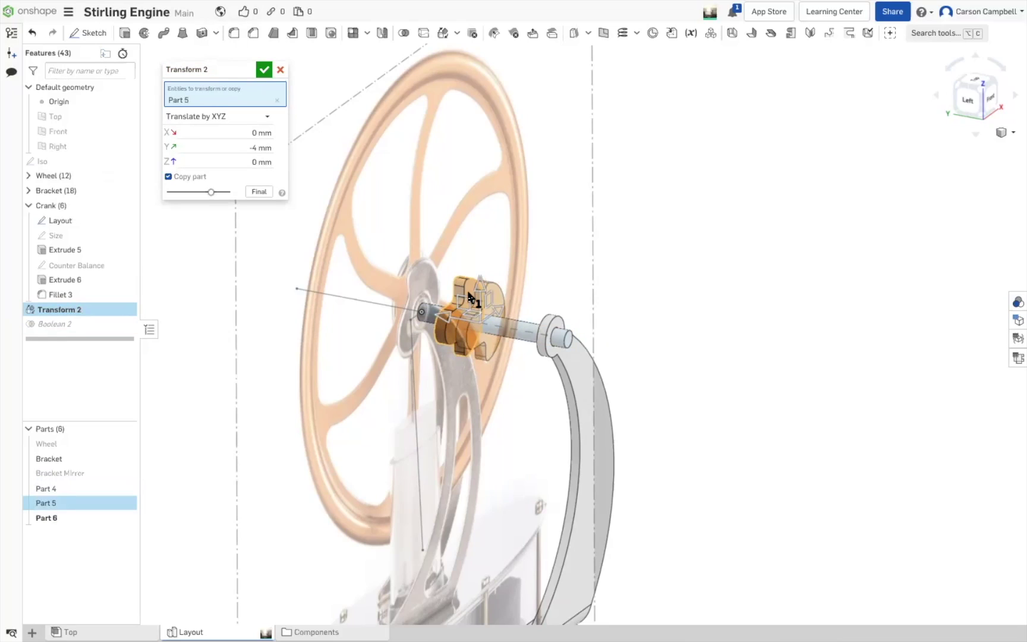
left_click(264, 70)
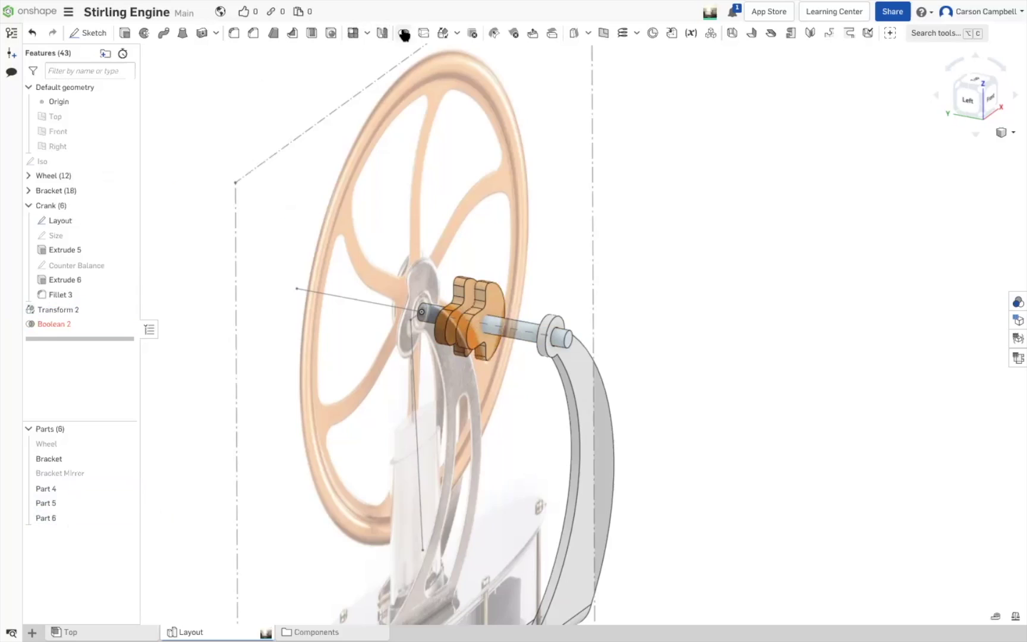
Redefine the Boolean 2 union to join Part 4, Part 5 and Part 6
double_click(67, 324)
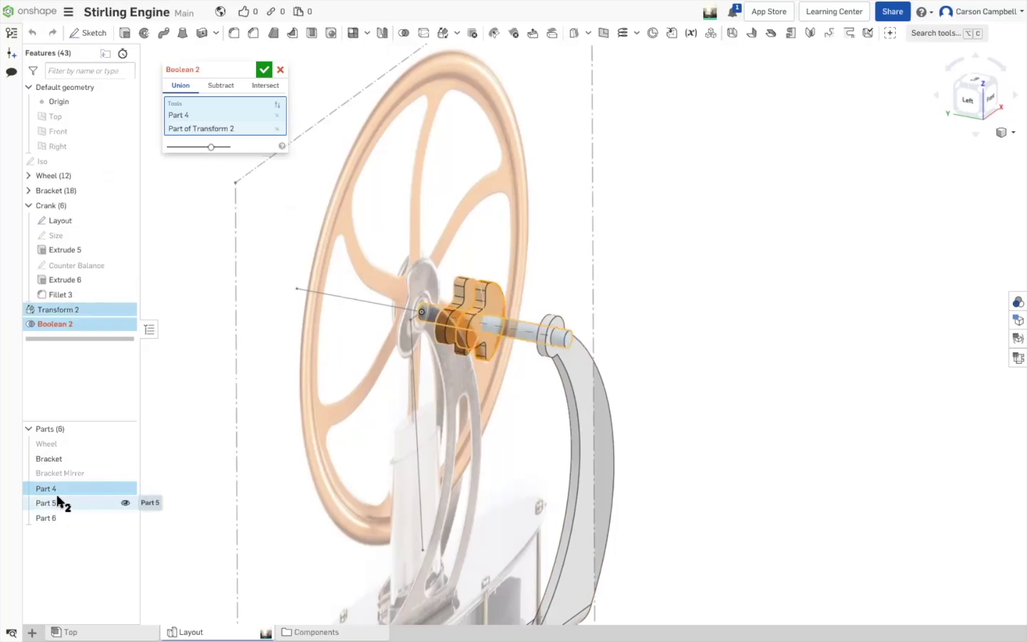
left_click(150, 392)
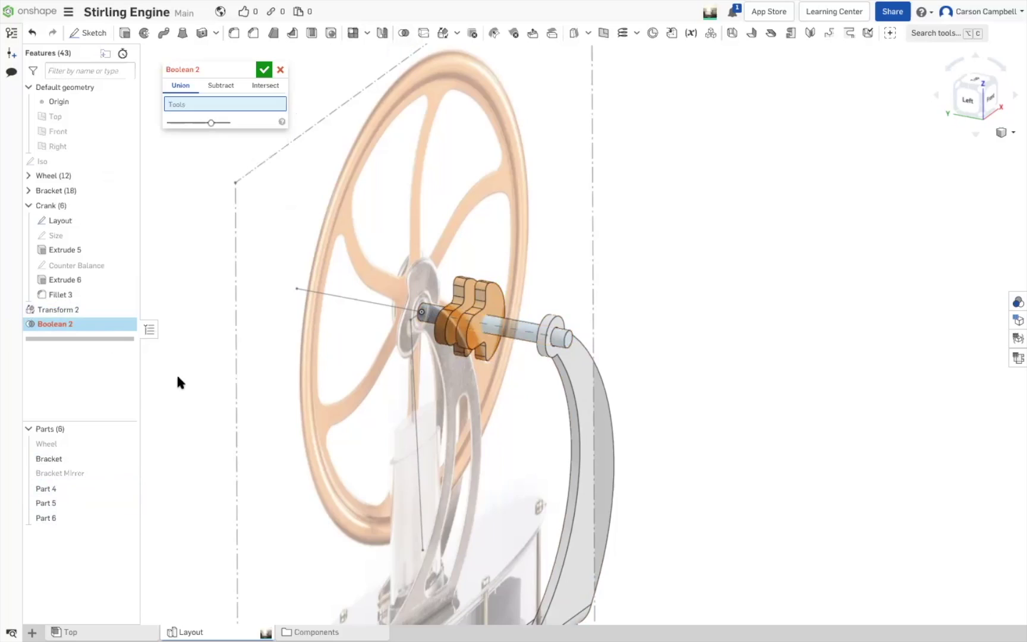
left_click(76, 488)
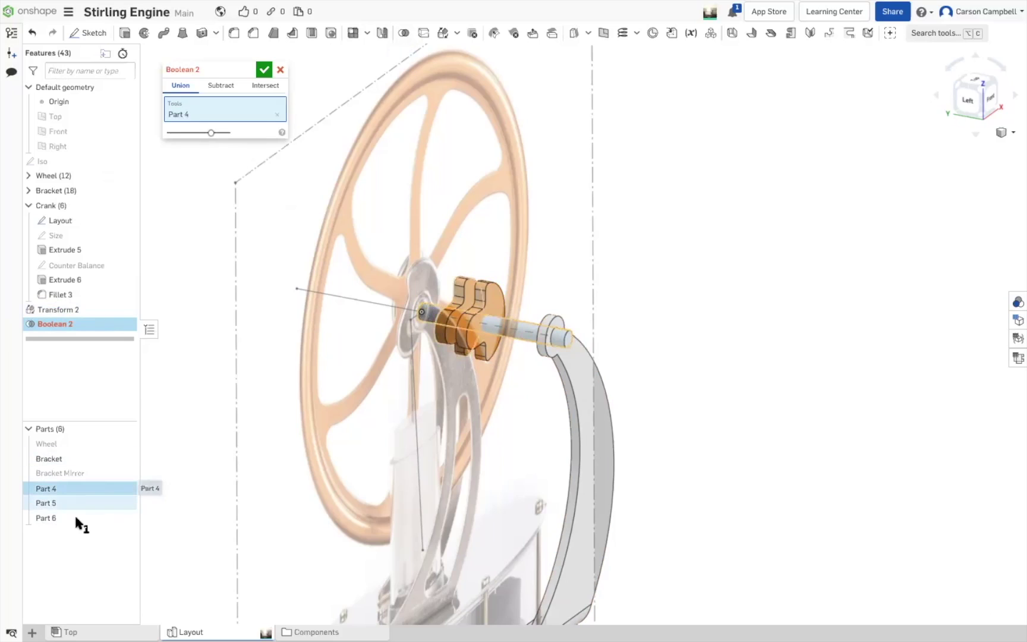
left_click(78, 521, "shift")
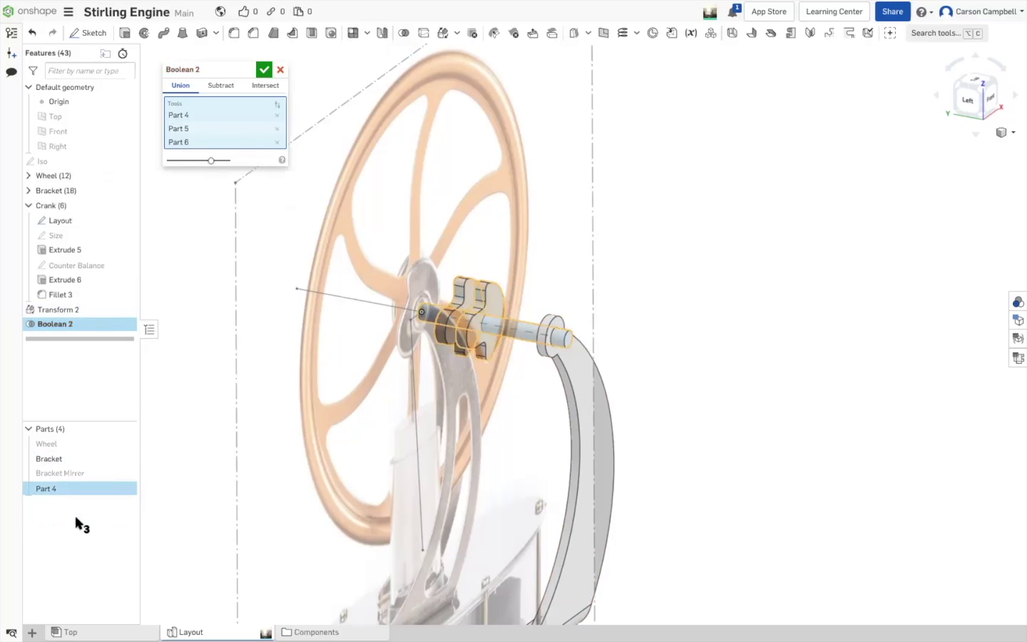
left_click(265, 70)
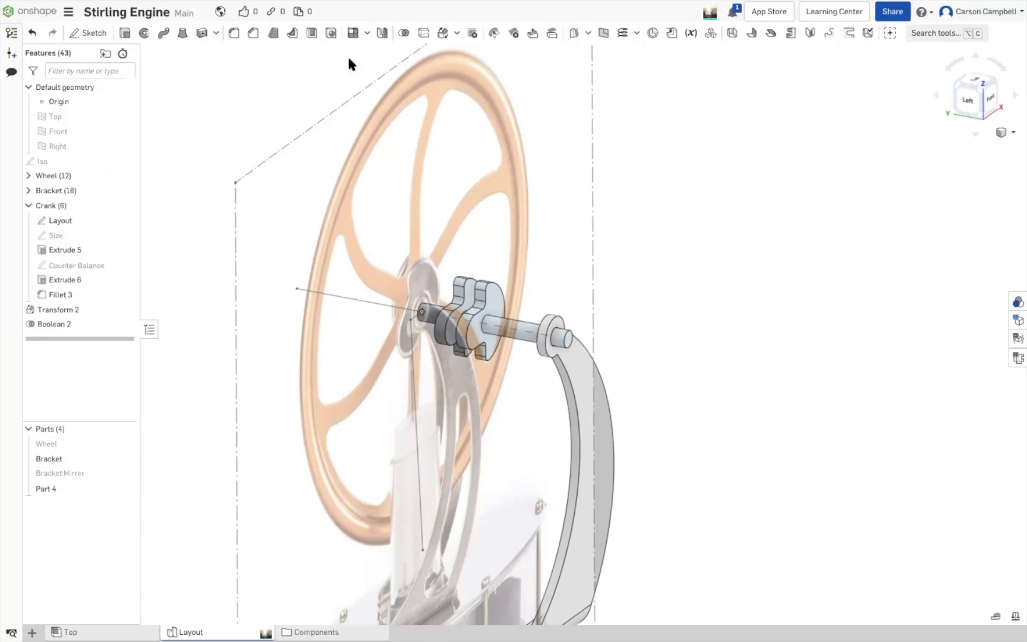
Hide the Bracket folder's Image sketch and the Bracket part so the crank stands alone
scroll(465, 319, "up", 3)
scroll(461, 310, "up", 5)
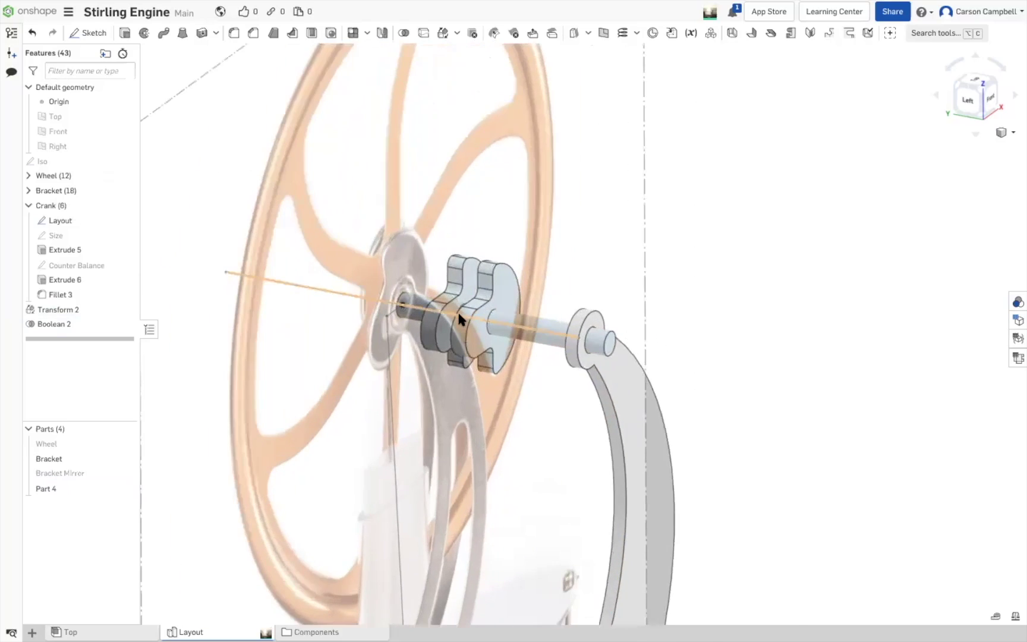
scroll(647, 252, "up", 2)
right_click_drag(654, 257, 614, 263)
scroll(581, 270, "down", 2)
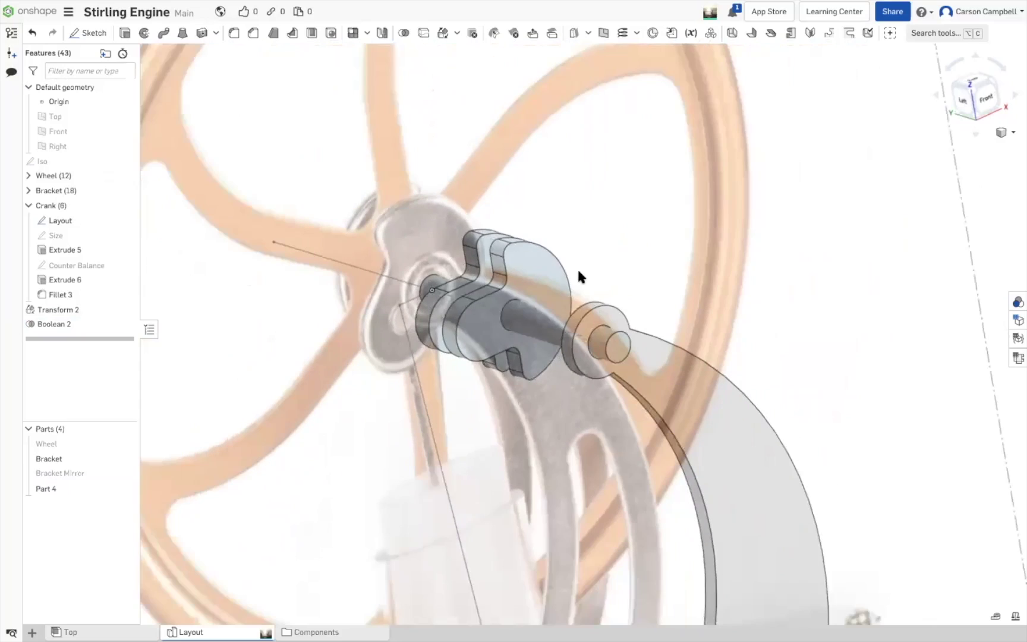
left_click(28, 190)
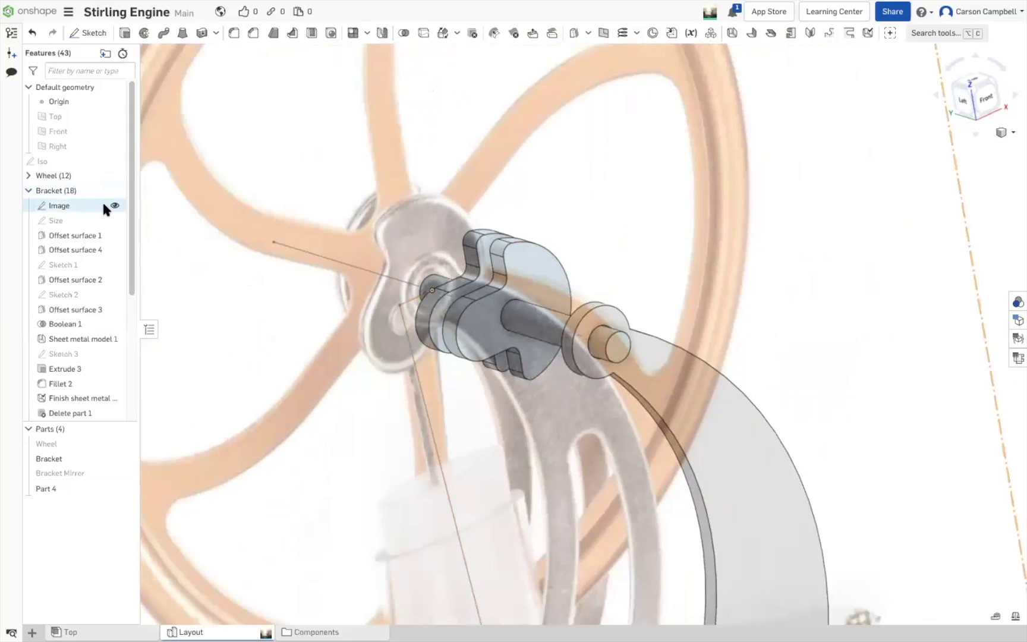
left_click(28, 191)
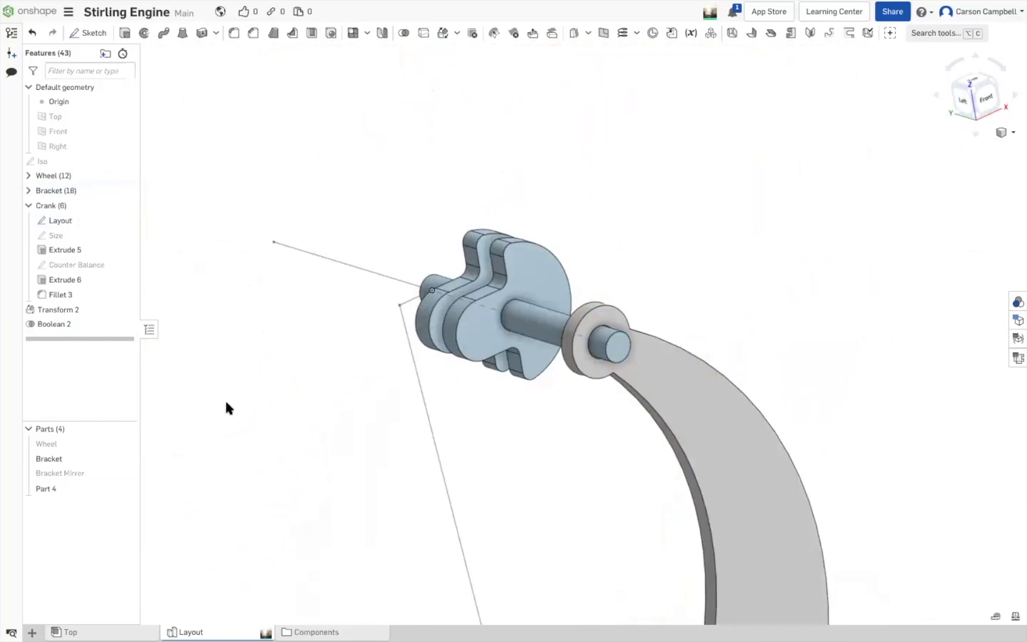
left_click(126, 458)
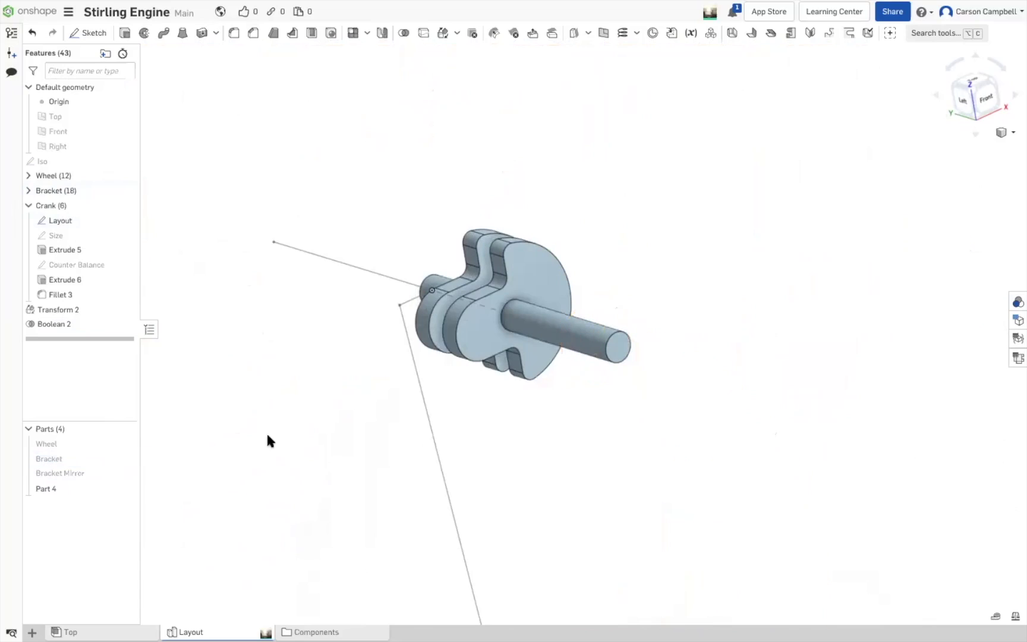
Start a sketch on the outer face of the copied counterbalance and draw a circle about 3.9 mm in diameter centred on its rounded end
scroll(267, 440, "down", 2)
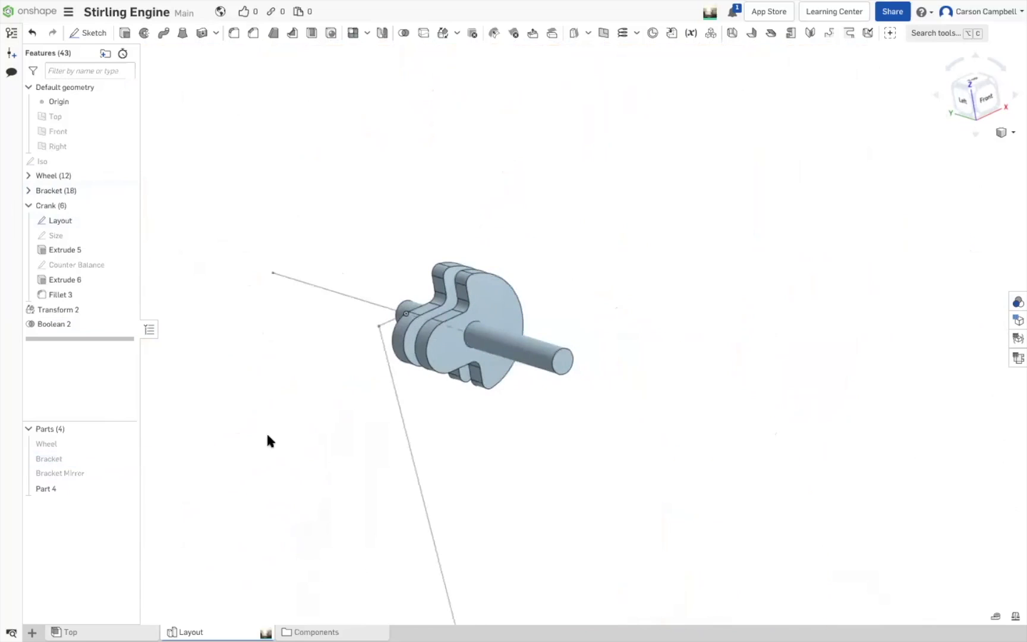
right_click_drag(455, 440, 305, 429)
right_click_drag(379, 434, 447, 439)
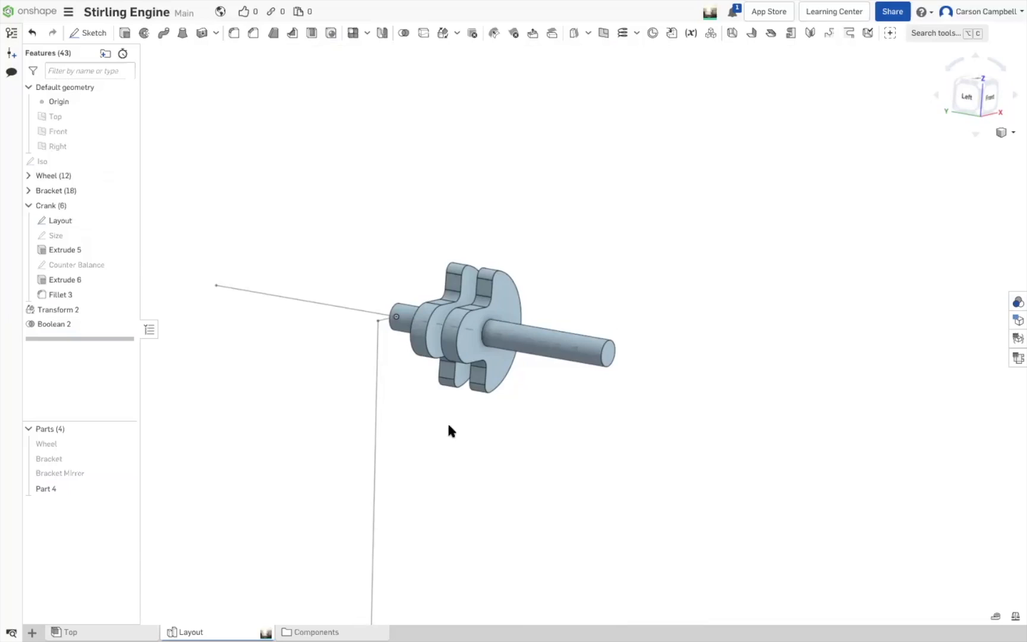
left_click(504, 312)
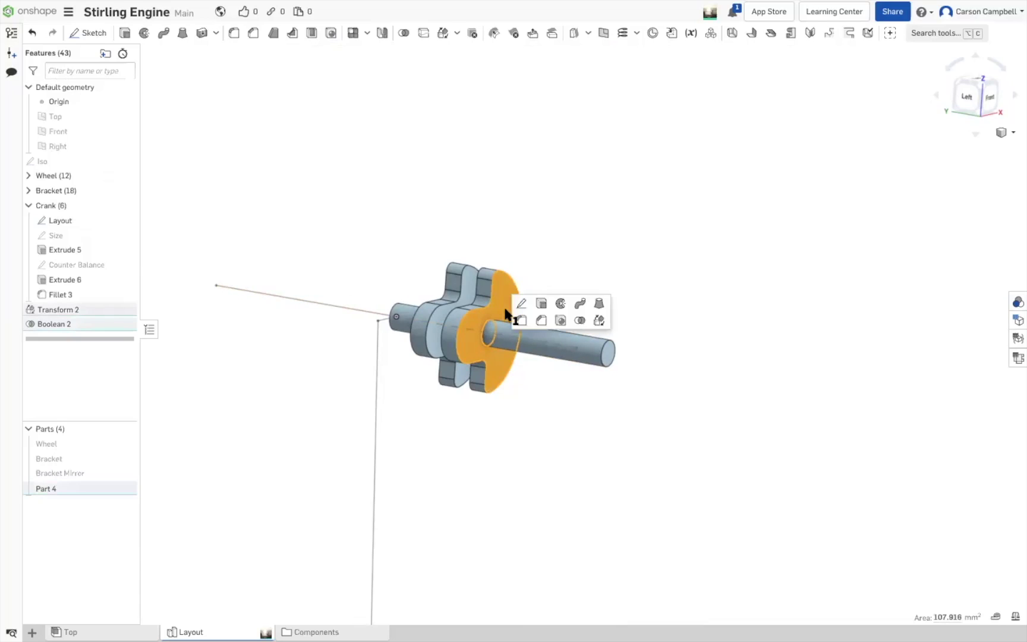
left_click(520, 304)
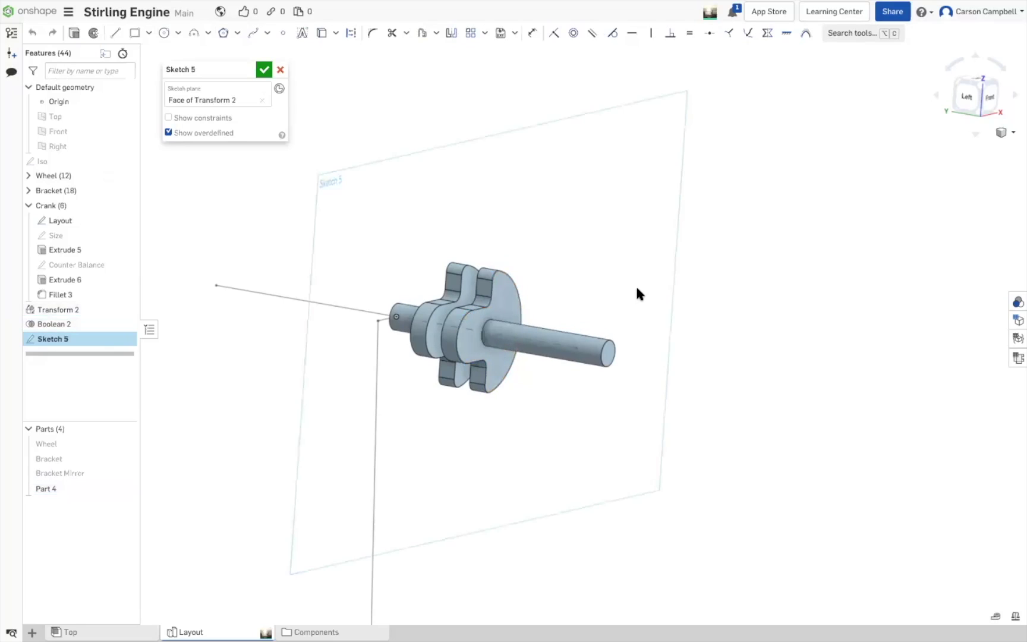
key("c")
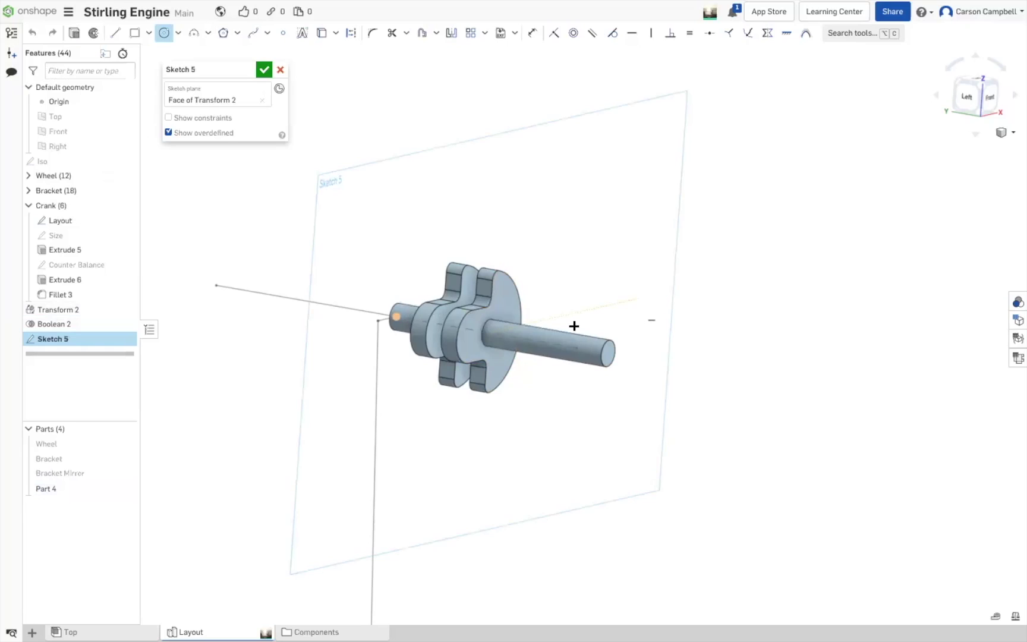
left_click(471, 336)
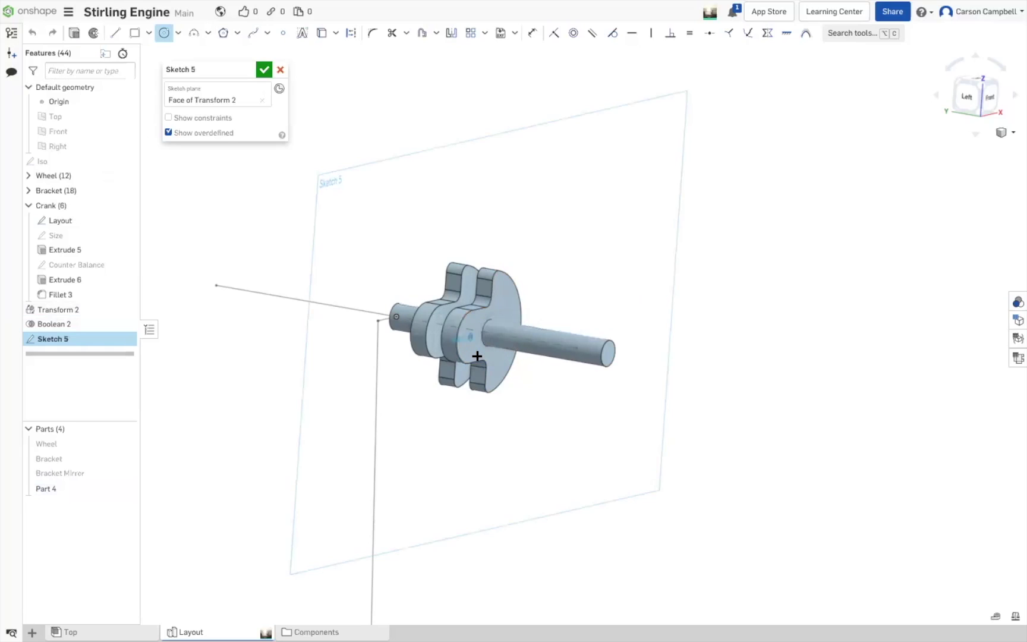
left_click(473, 348)
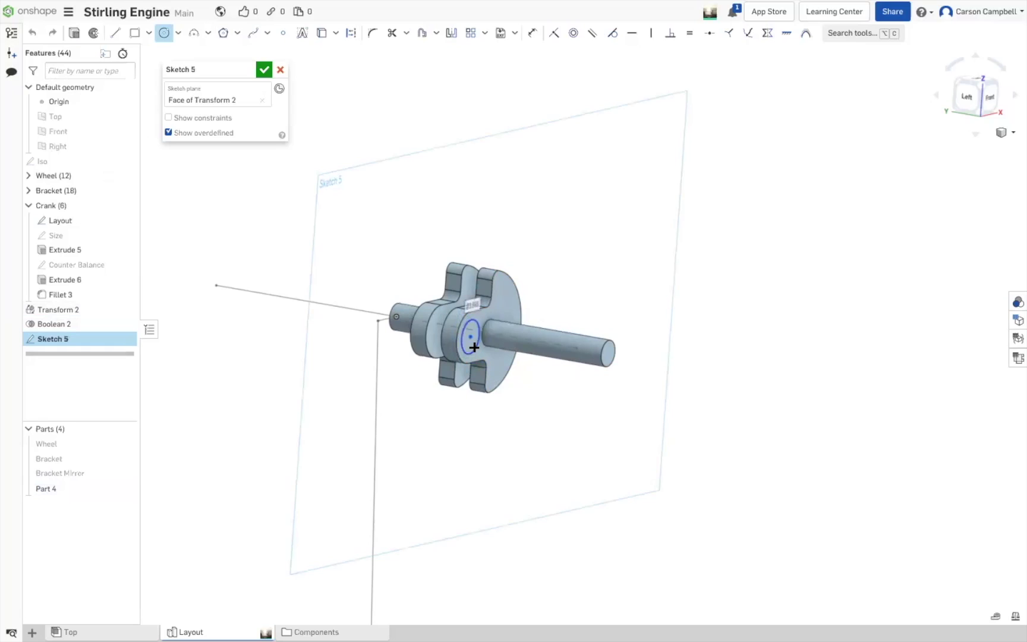
Dimension the circle's diameter to make the crank pin profile smaller
key("Escape")
key("u")
left_click(475, 350)
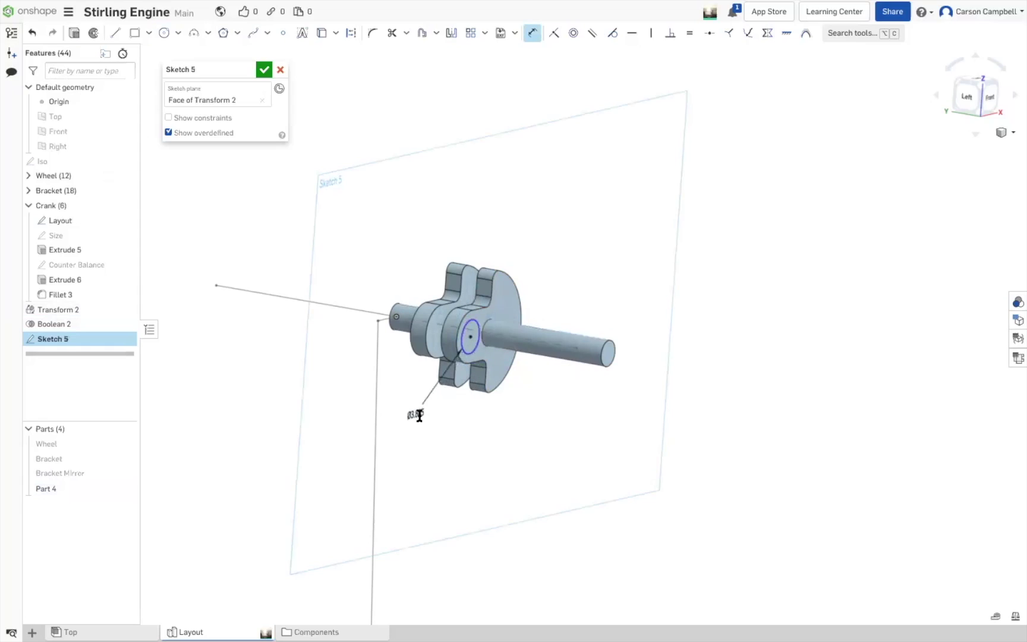
left_click(419, 415)
type("3.88506")
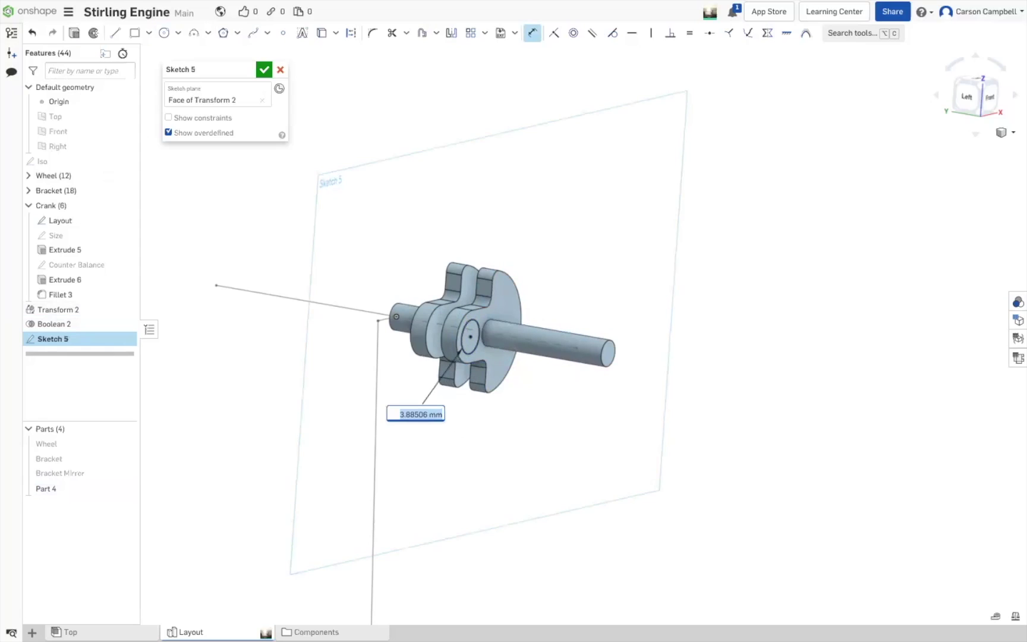
key("Return")
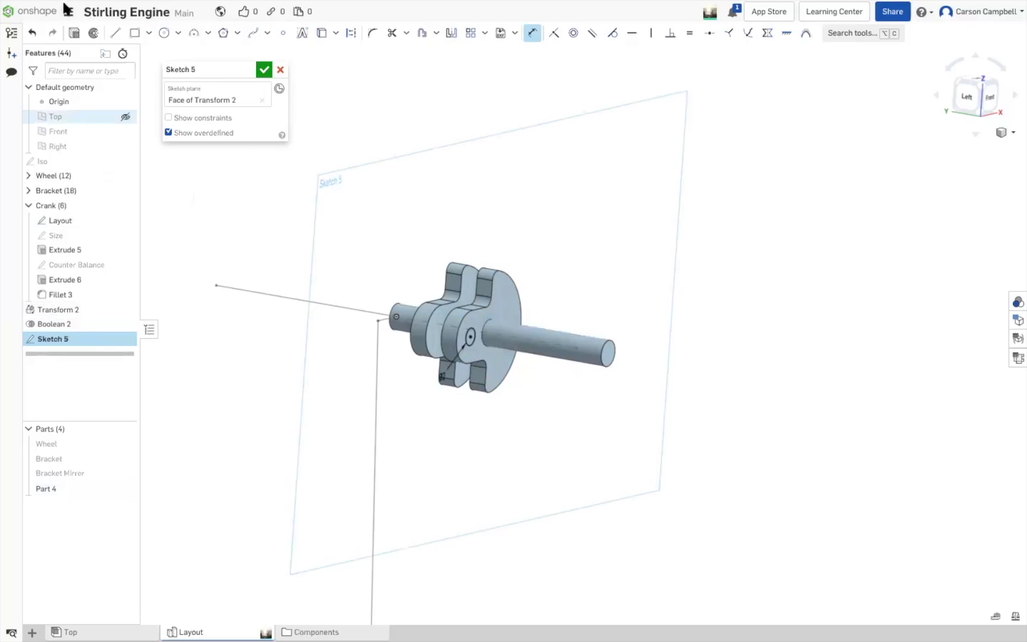
Extrude the pin circle up to the outer face of the opposite counterbalance, adding it to Part 4
left_click(70, 40)
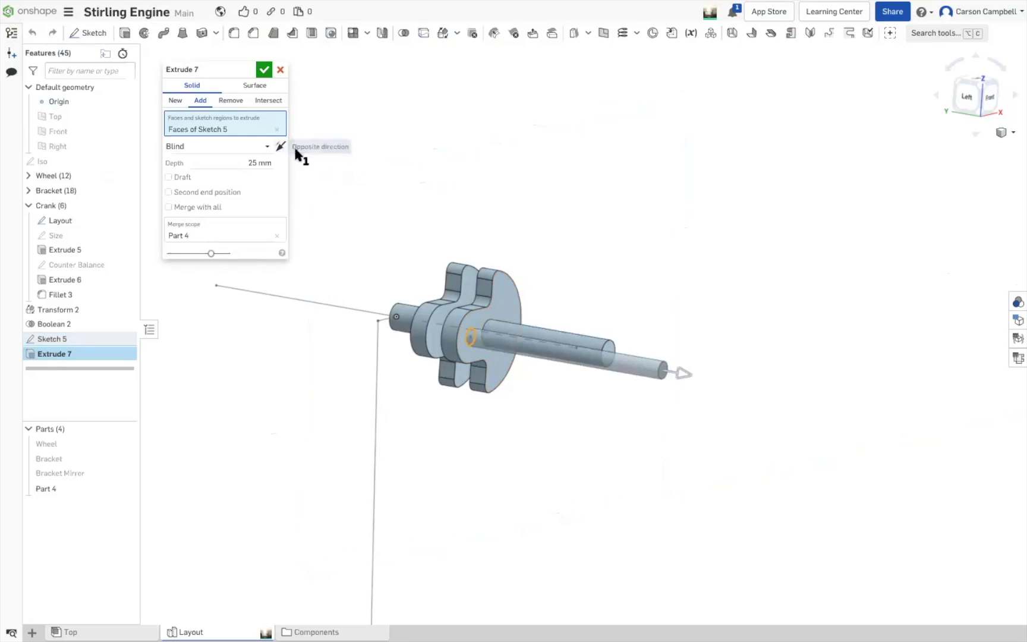
left_click(264, 146)
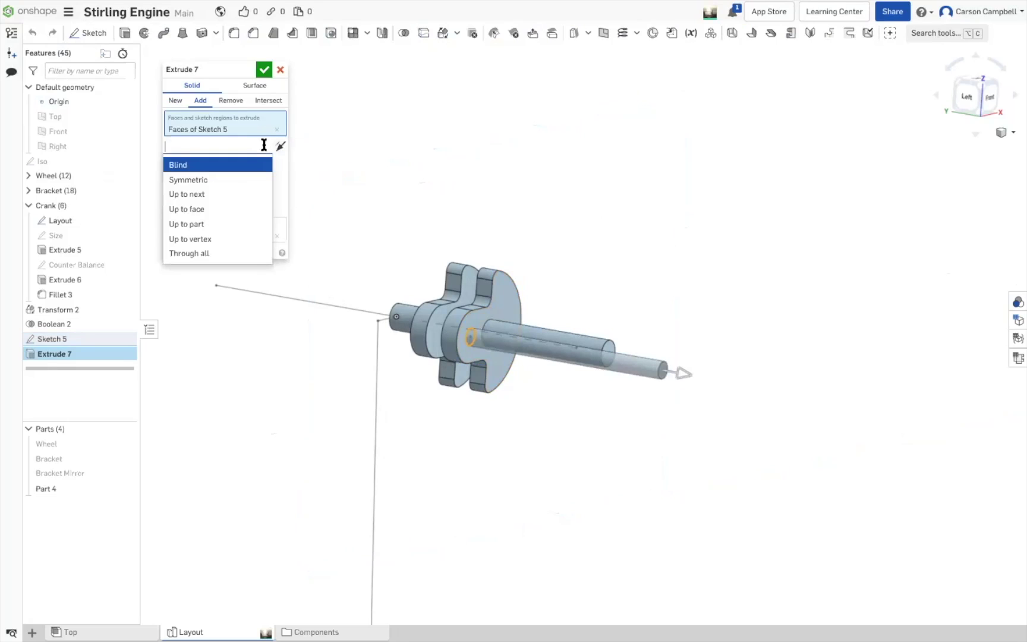
left_click(198, 209)
right_click_drag(342, 245, 406, 266)
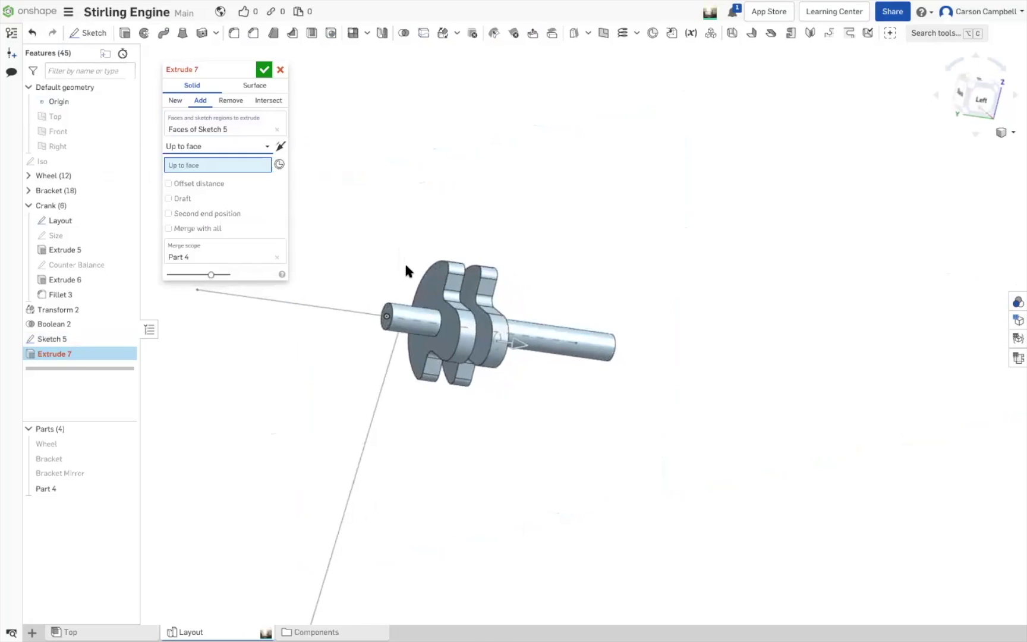
left_click(431, 301)
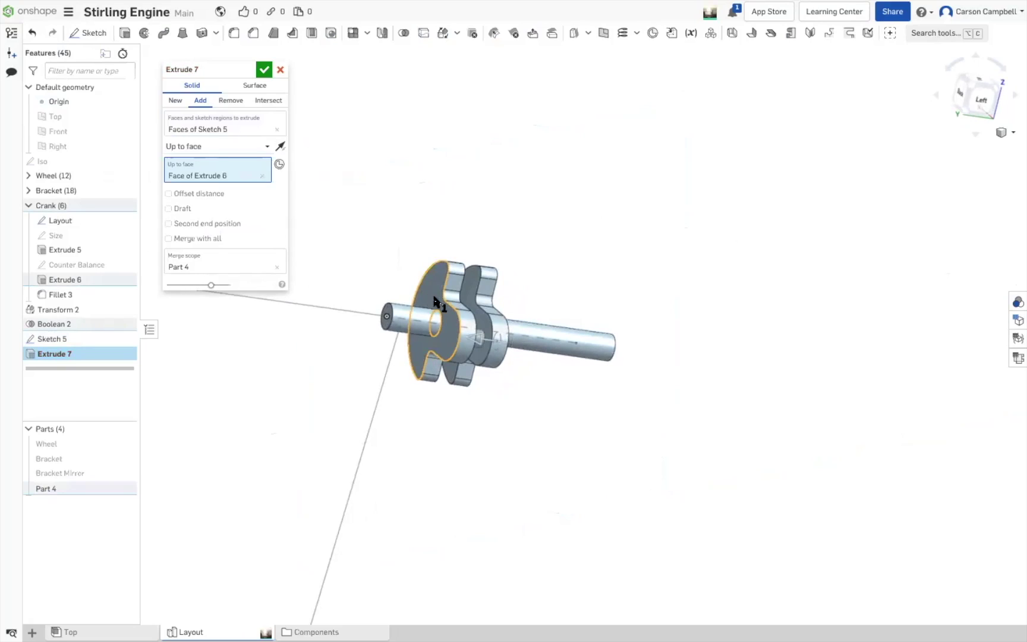
right_click_drag(582, 286, 357, 161)
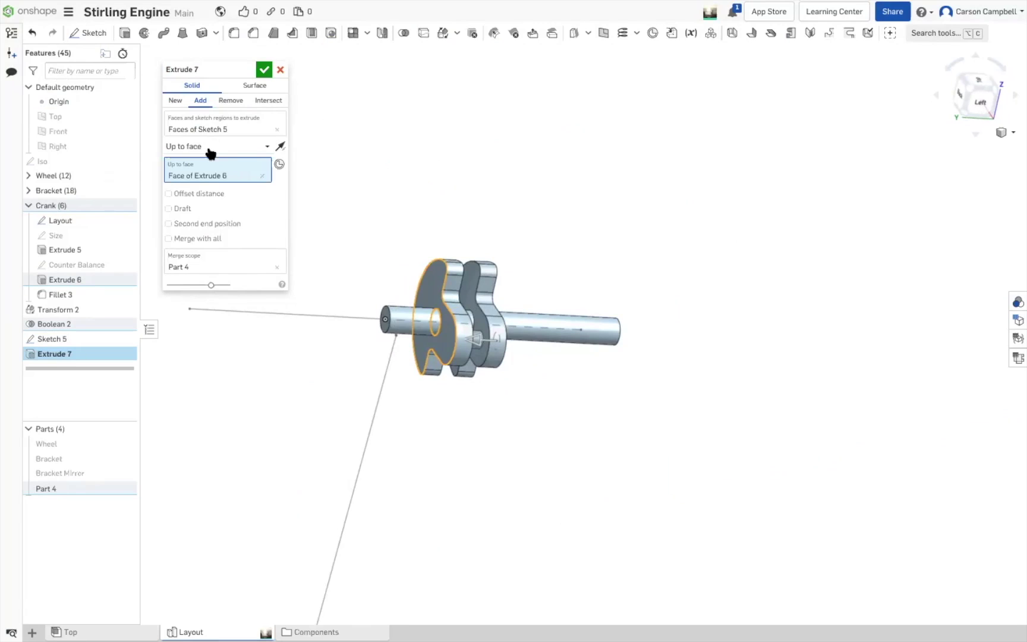
left_click(262, 74)
Start a sketch on the inner face of the copied counterbalance and project the 3 mm shaft edge into it
right_click_drag(503, 164, 489, 186)
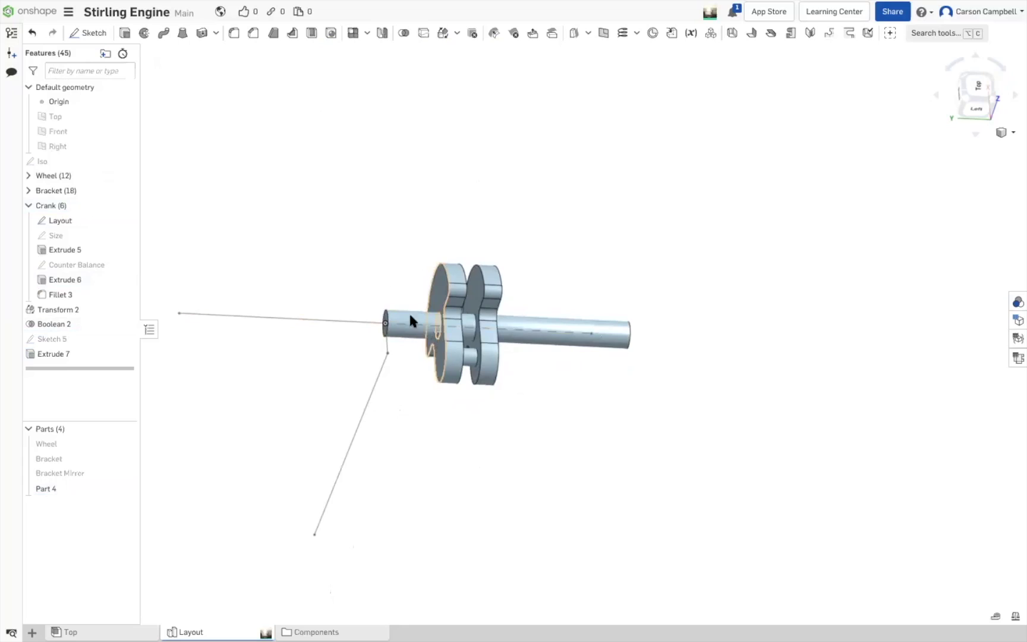
right_click_drag(410, 277, 412, 316)
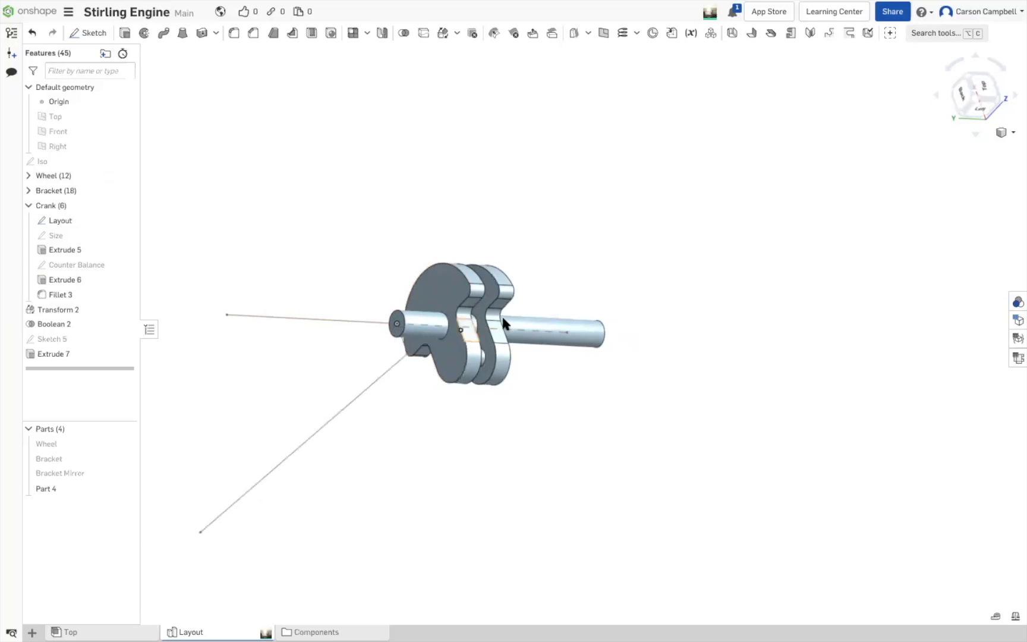
left_click(480, 317)
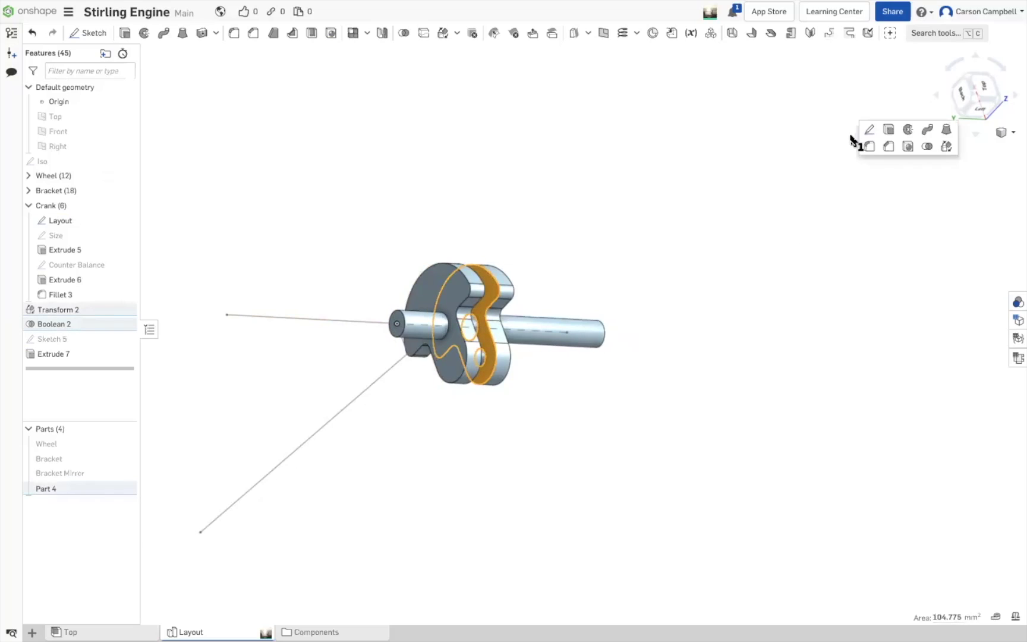
key("shift+s")
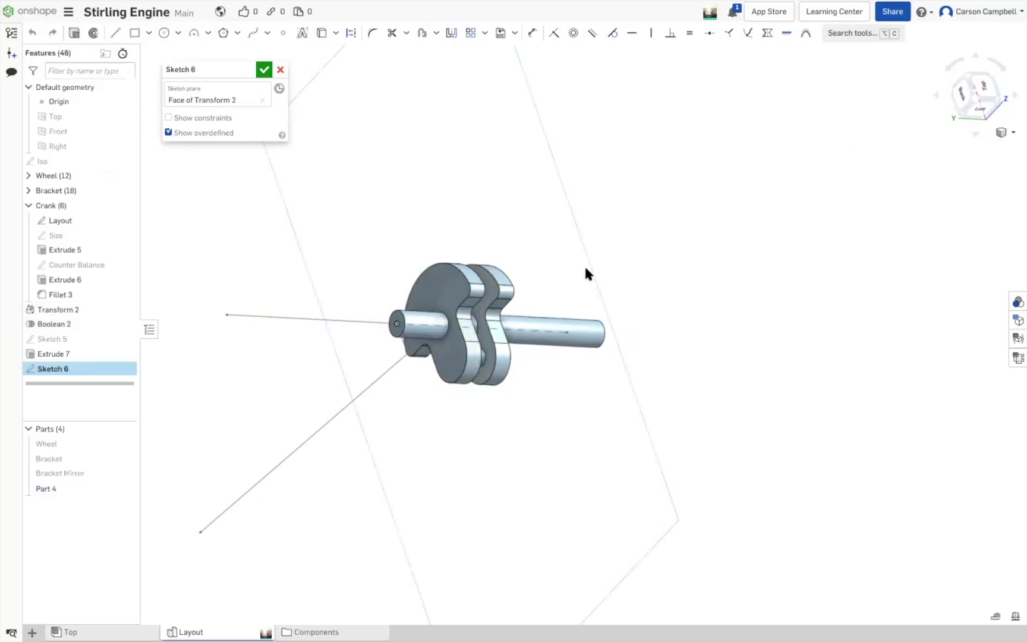
left_click(476, 326)
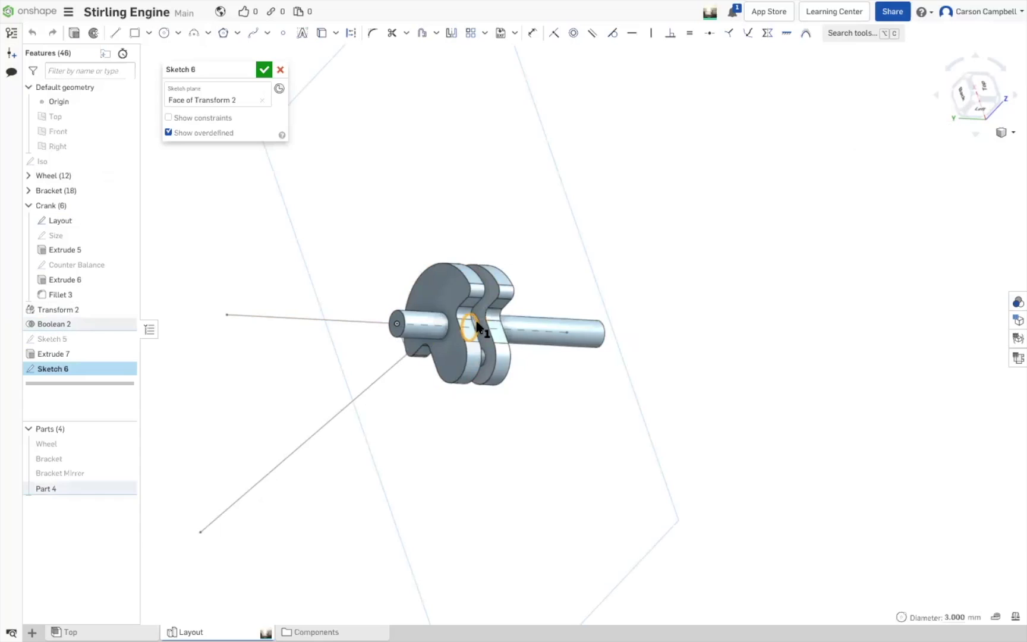
key("u")
mouse_move(607, 254)
right_mouse_down()
mouse_move(572, 263)
mouse_move(597, 268)
right_mouse_up()
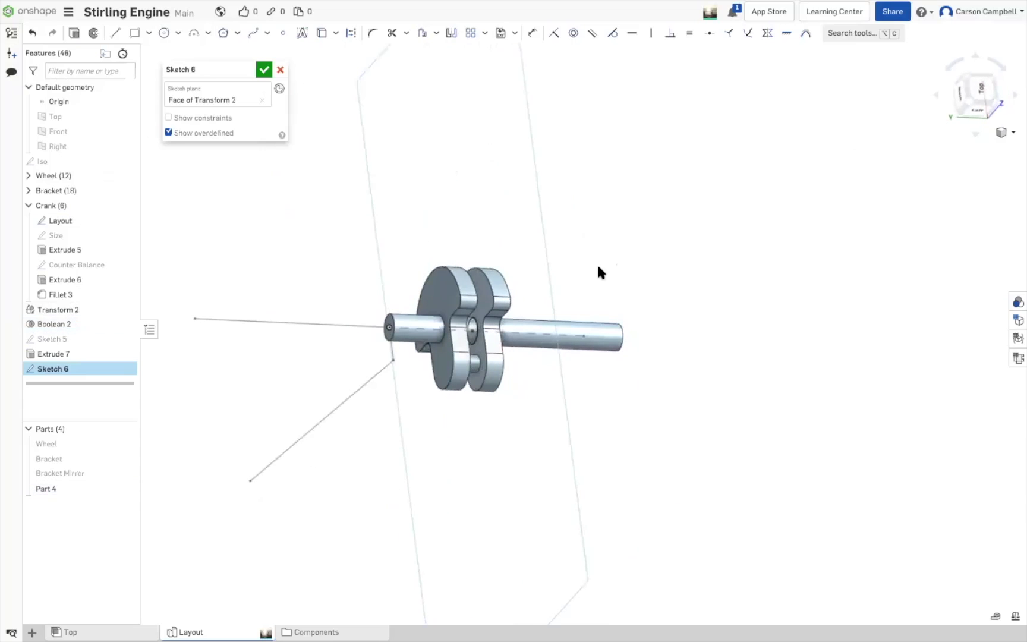
Cut away the shaft between the counterbalances with a Remove extrude from Part 4 up to the opposite counterbalance's inner face
left_click(73, 35)
left_click(232, 100)
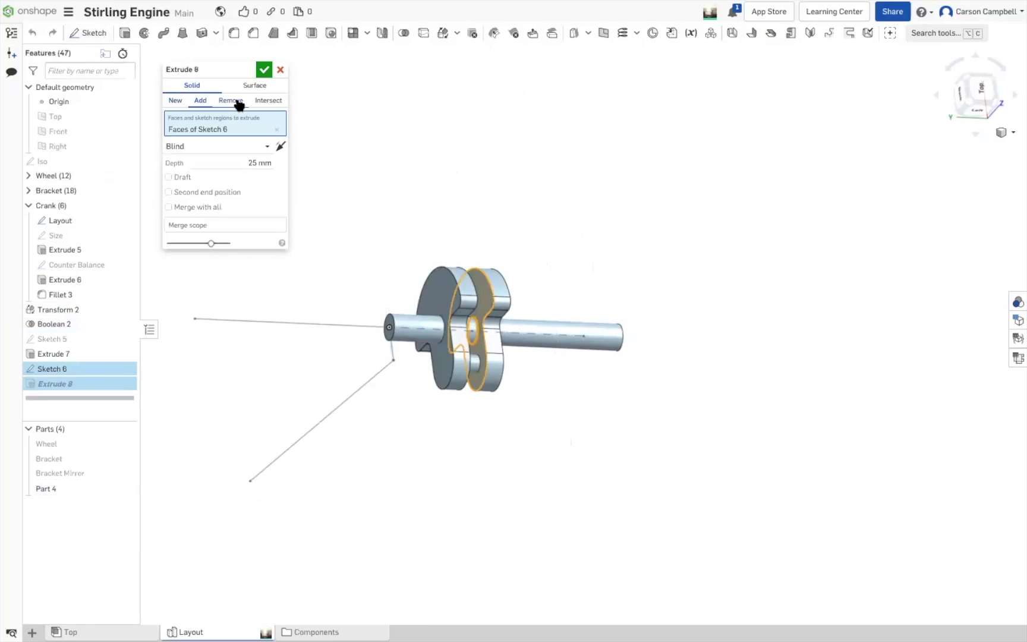
right_click_drag(414, 133, 372, 137)
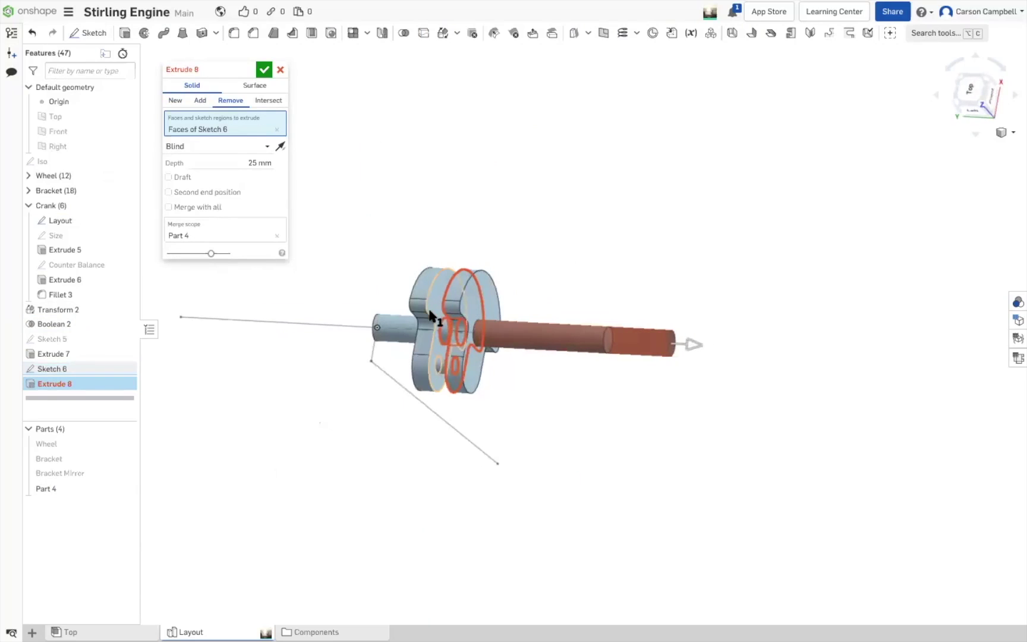
left_click(263, 148)
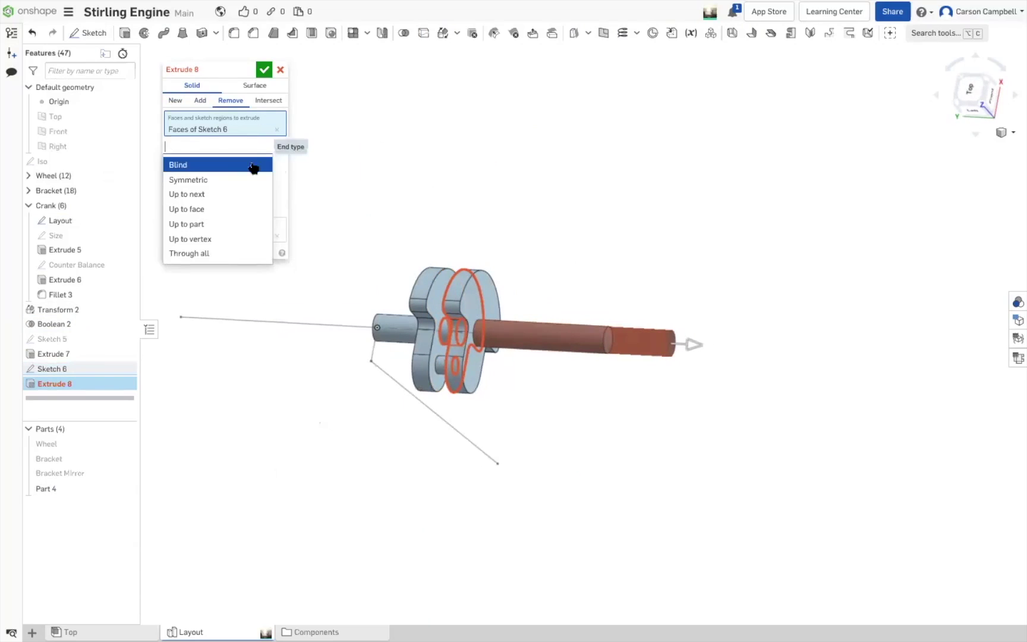
left_click(224, 208)
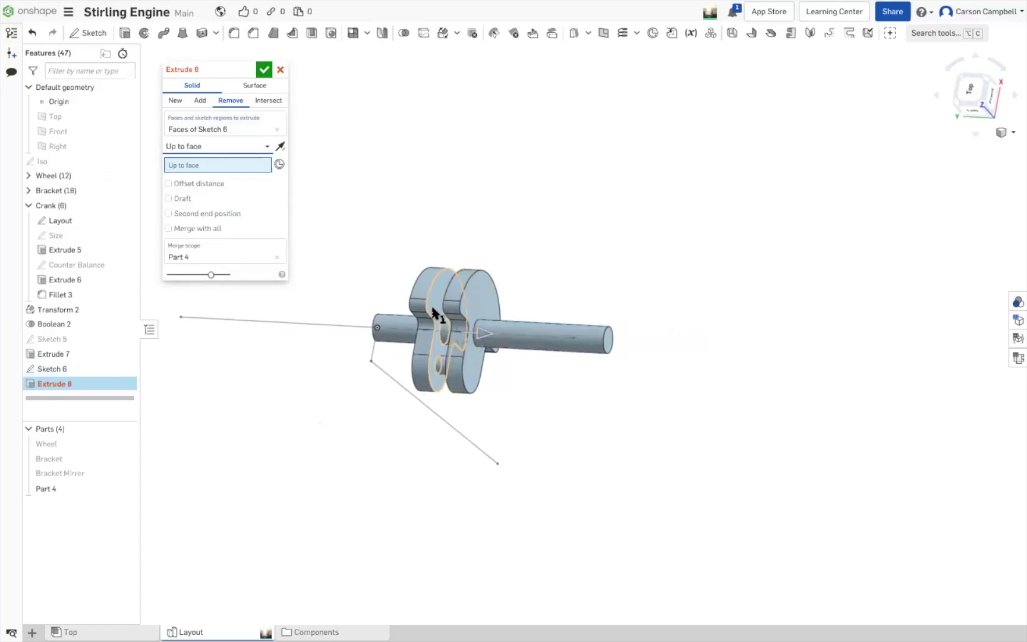
left_click(434, 311)
right_click_drag(431, 172, 435, 175)
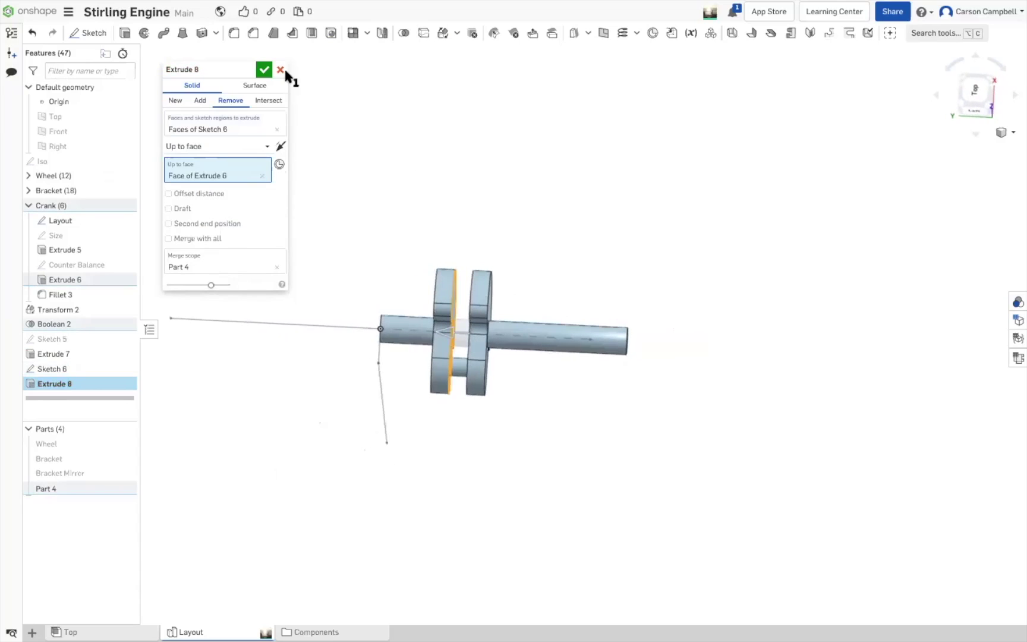
left_click(265, 71)
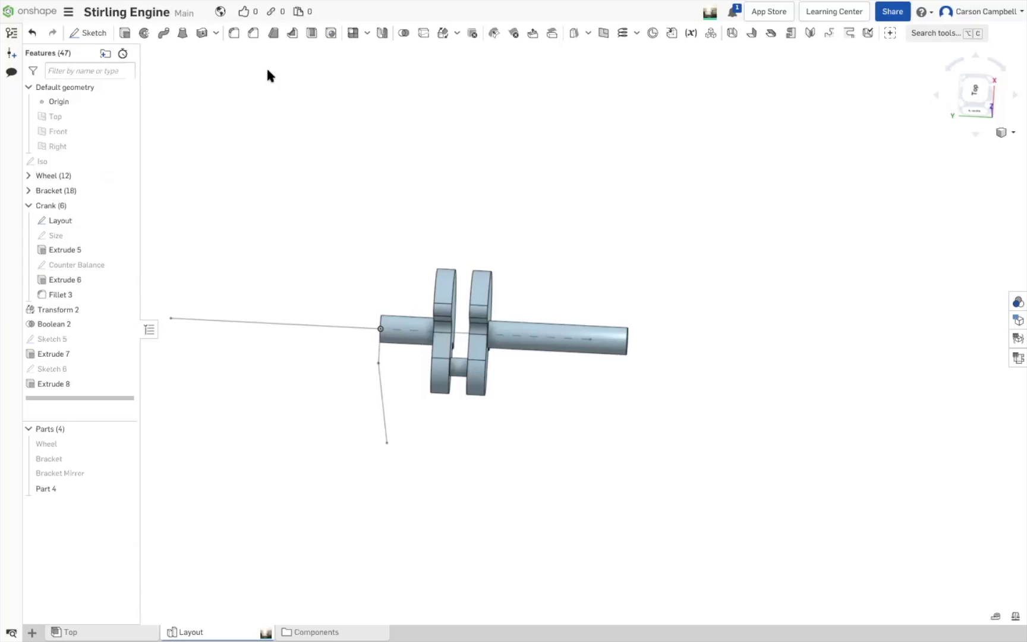
Move the features from Transform 2 through Extrude 8 into the Crank folder
left_click(47, 383)
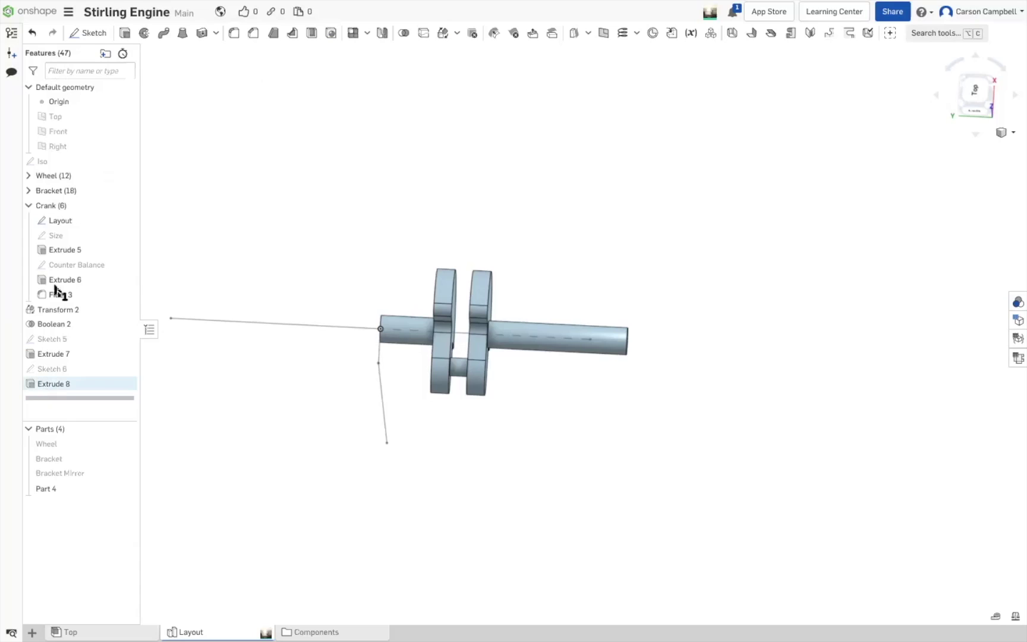
left_click(64, 310, "shift")
mouse_move(64, 310)
left_mouse_down()
mouse_move(67, 272)
mouse_move(65, 299)
left_mouse_up()
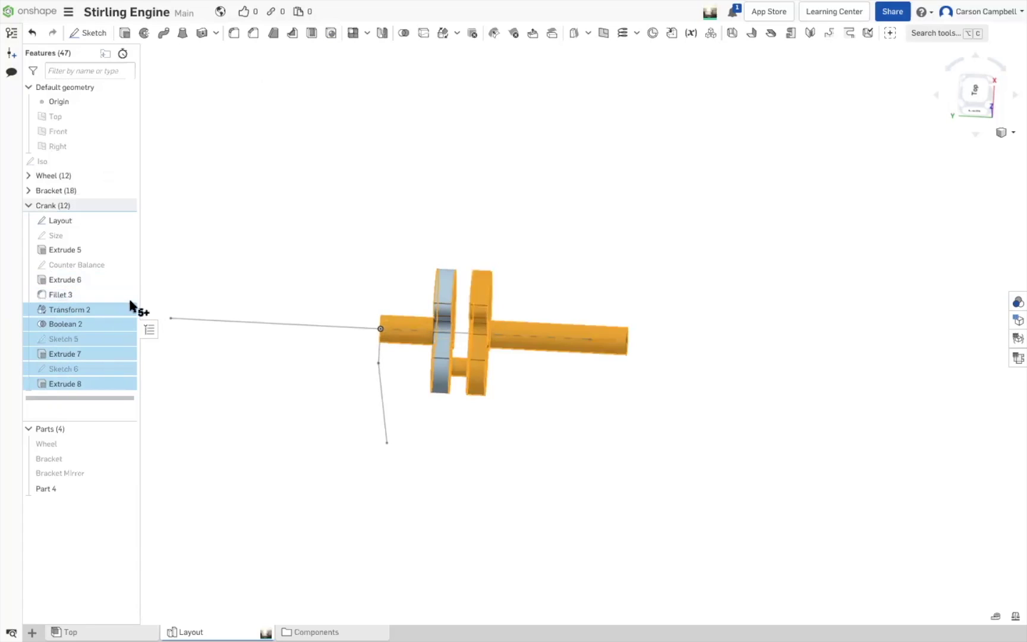
left_click(203, 279)
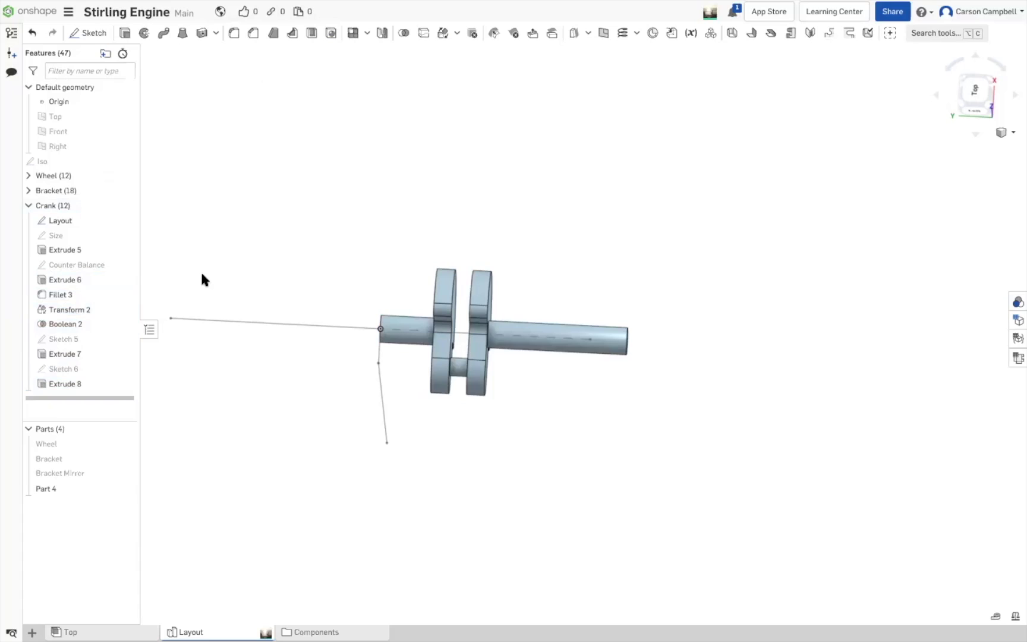
Set up a part mirror of Part 4 using the shaft's end face at the origin as the mirror plane
left_click(383, 34)
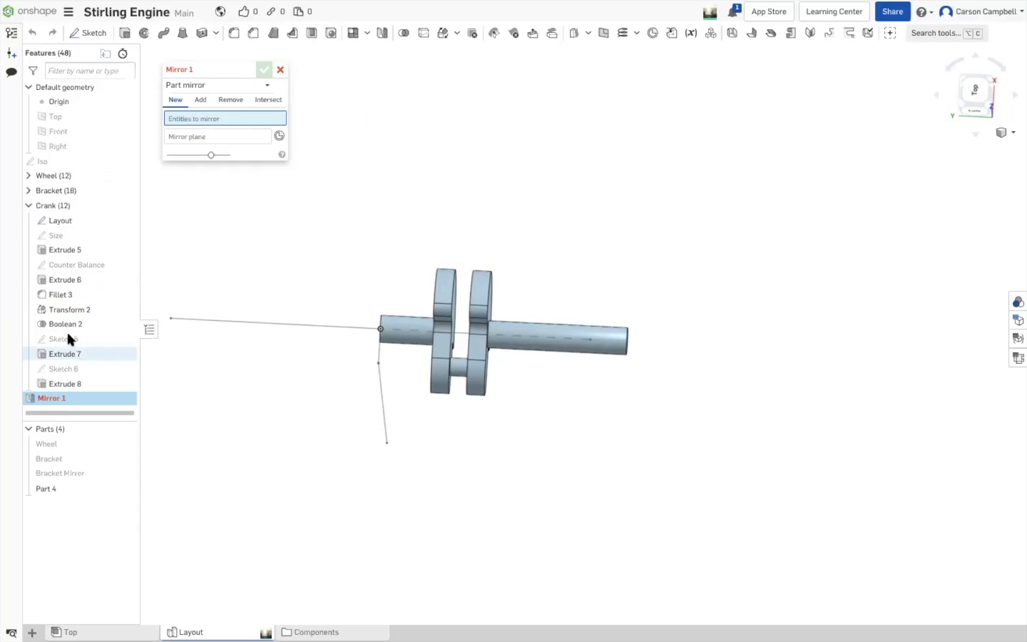
left_click(29, 206)
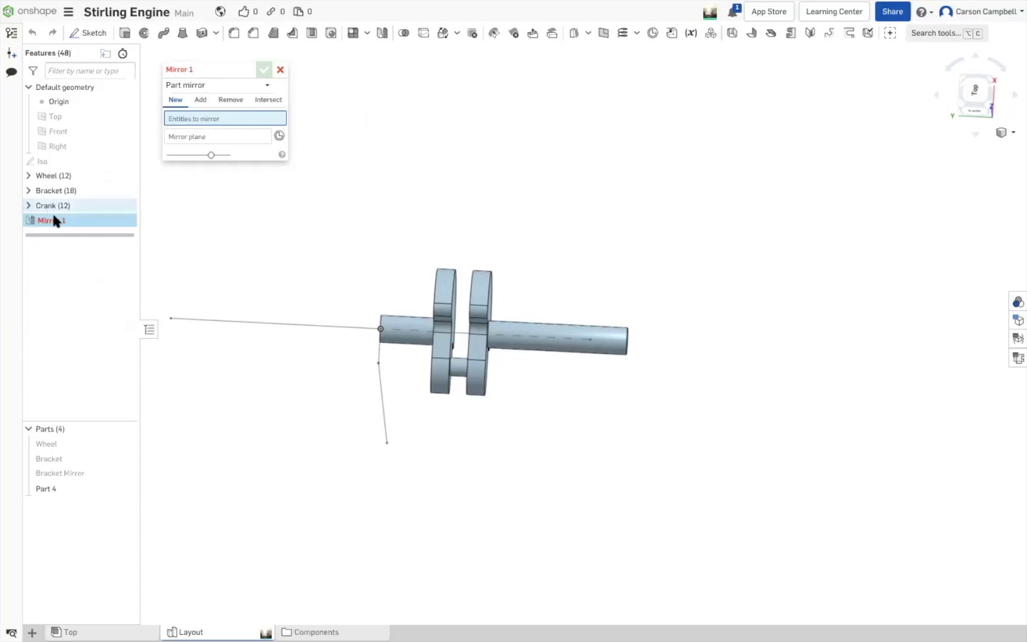
left_click(64, 488)
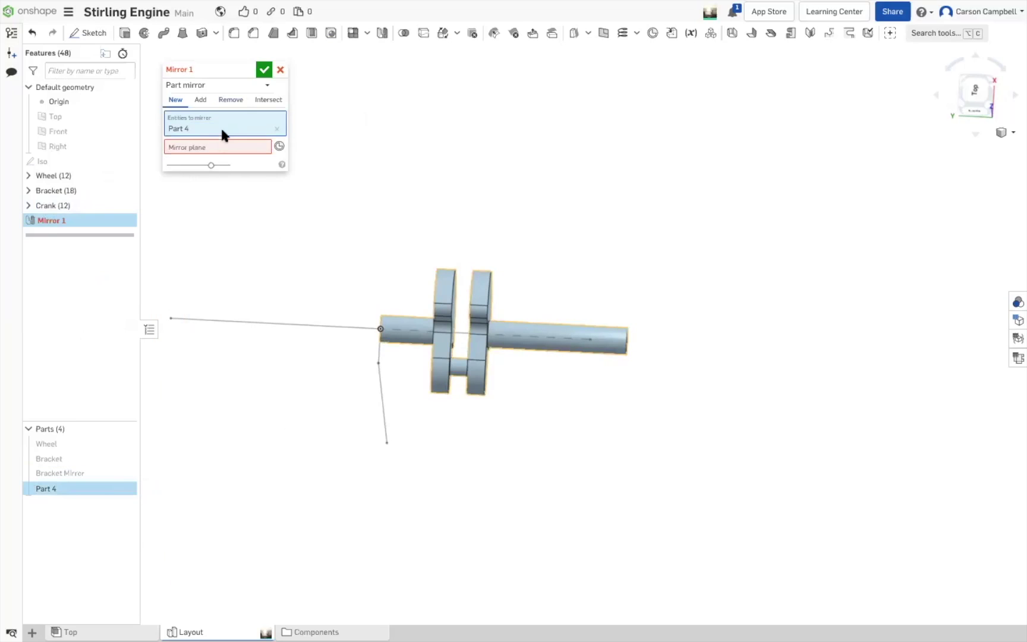
key("p")
right_click_drag(464, 178, 394, 208)
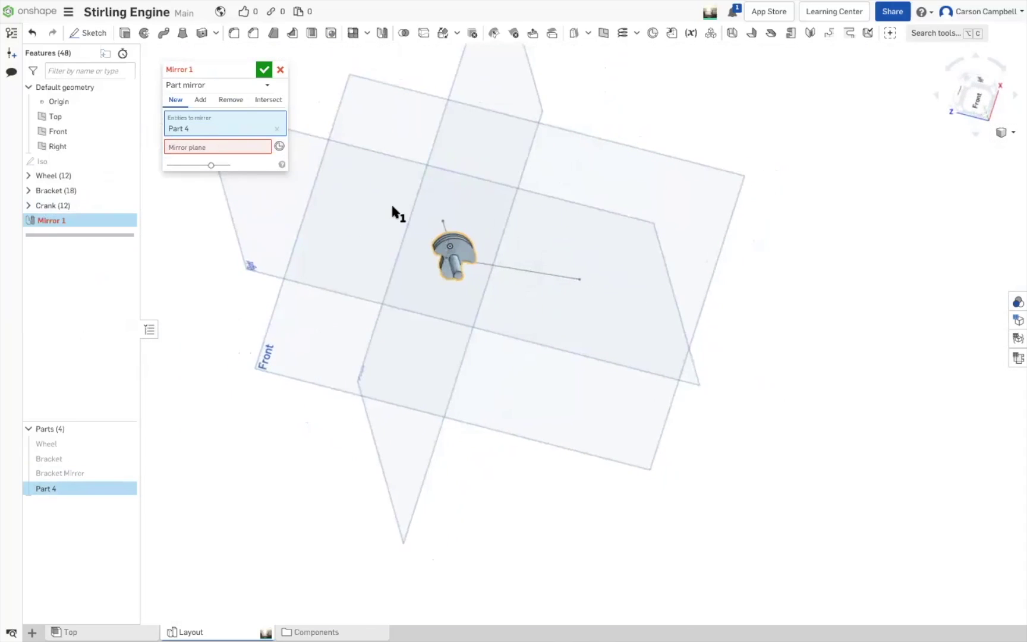
left_click(228, 143)
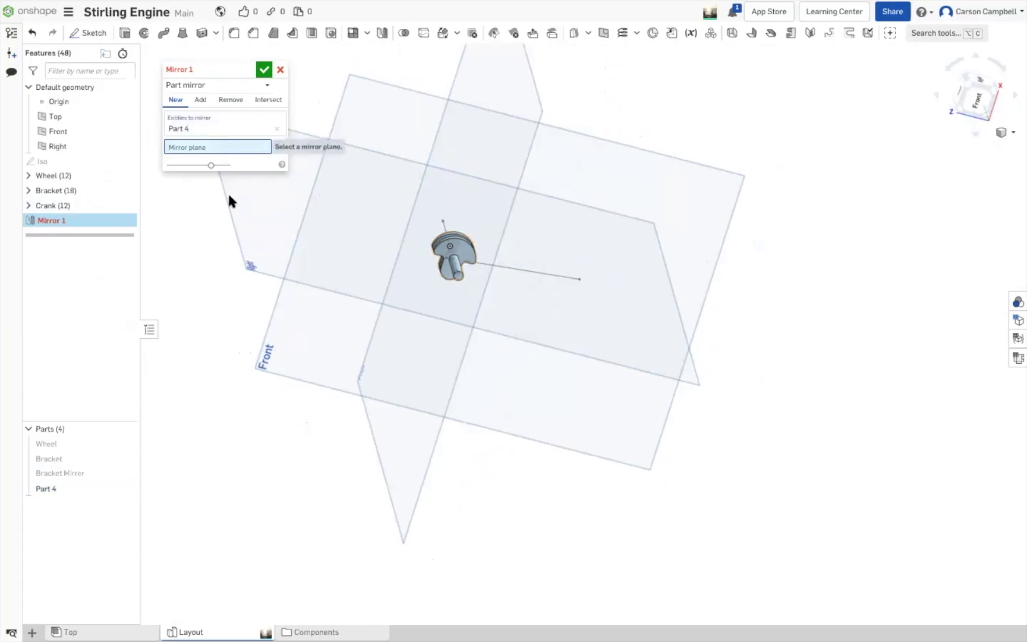
right_click_drag(223, 381, 478, 249)
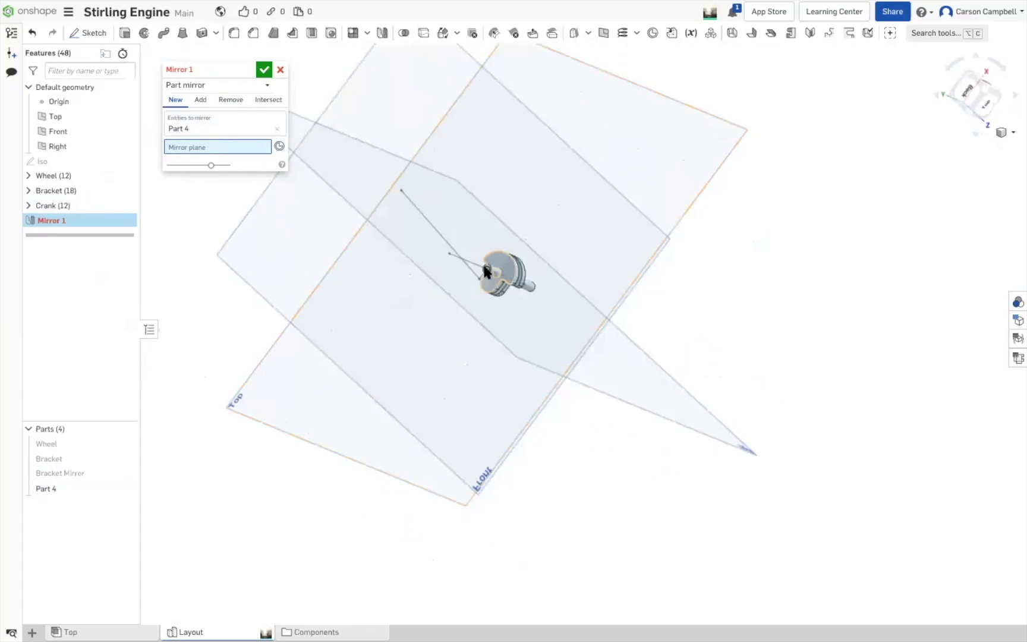
scroll(484, 271, "up", 6)
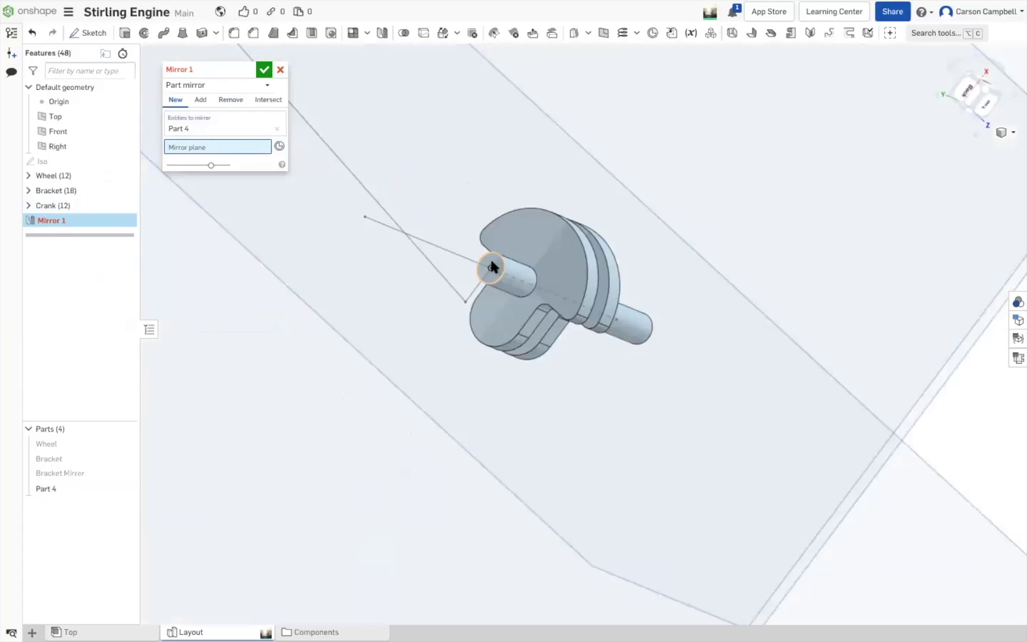
left_click(491, 268)
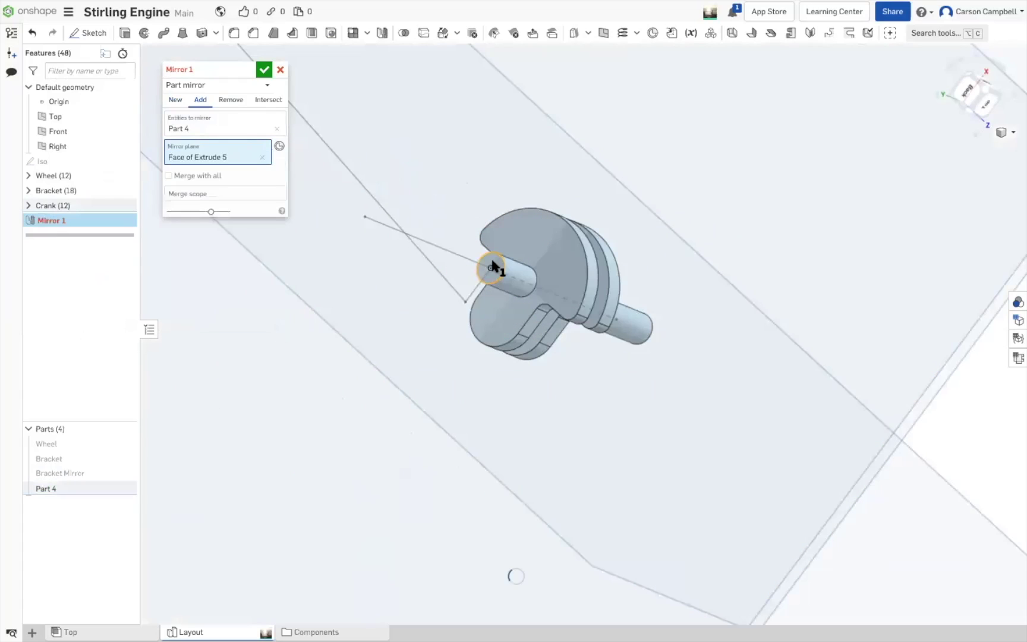
Switch the mirror operation to New so the mirrored half is a separate part, and accept it
scroll(886, 317, "down", 3)
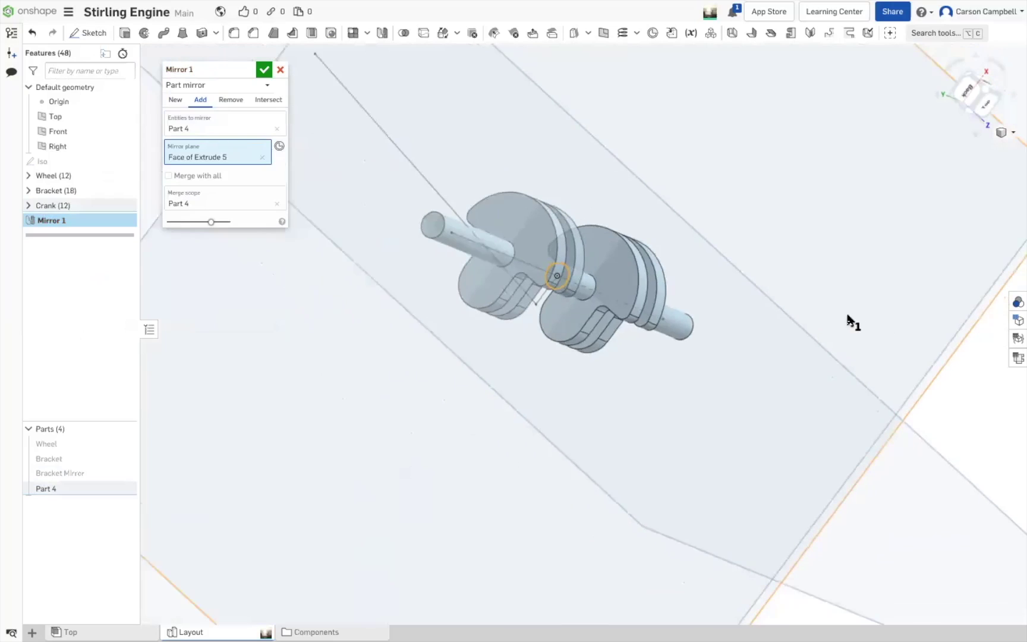
right_click_drag(833, 313, 798, 307)
left_click(975, 96)
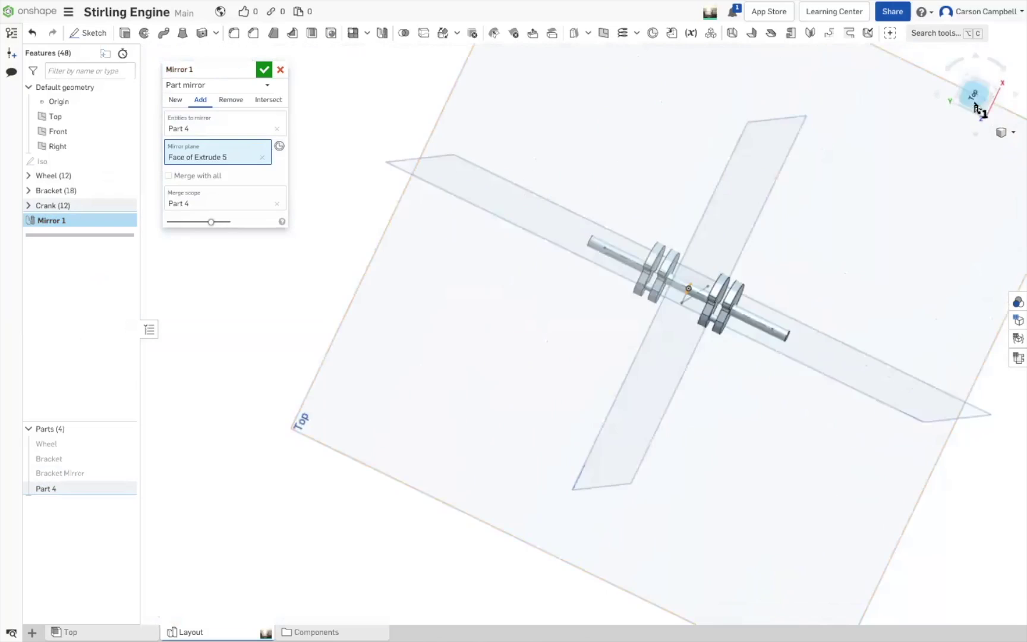
scroll(645, 340, "down", 3)
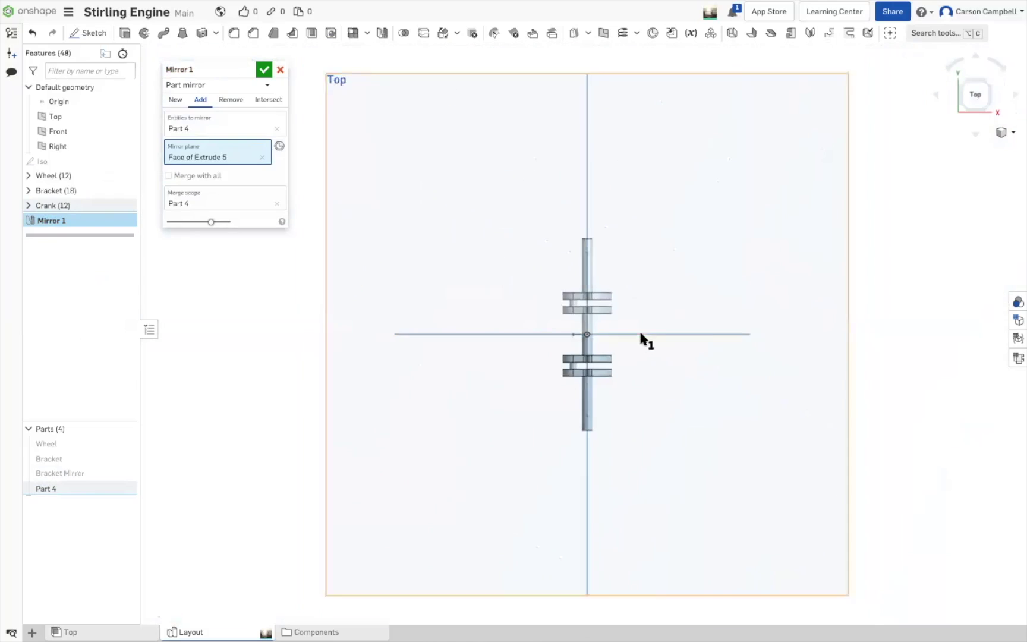
scroll(669, 405, "up", 1)
right_click_drag(669, 406, 617, 316)
scroll(615, 315, "up", 5)
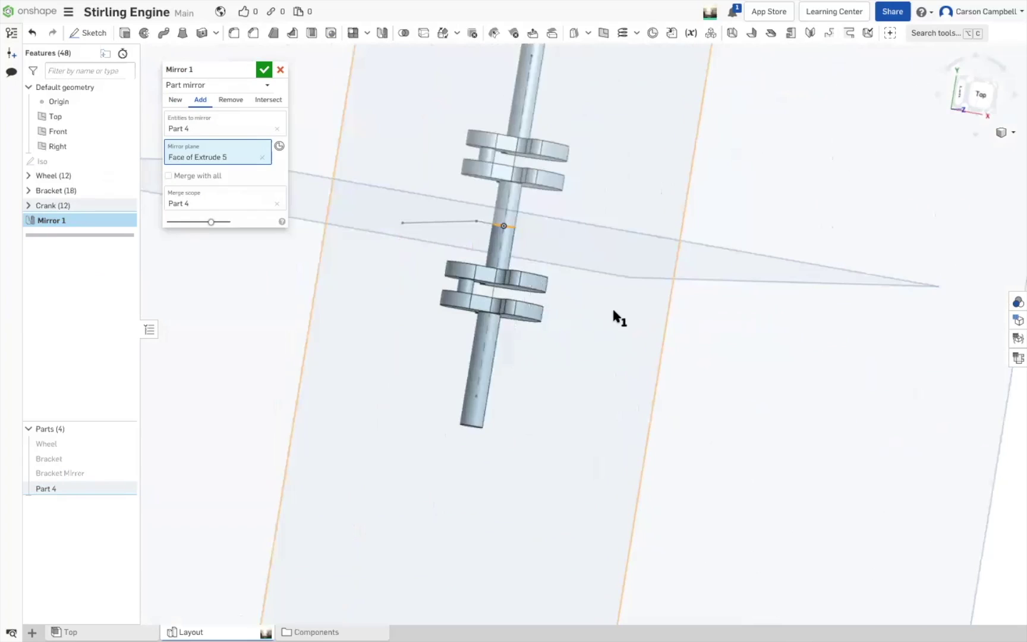
key("p")
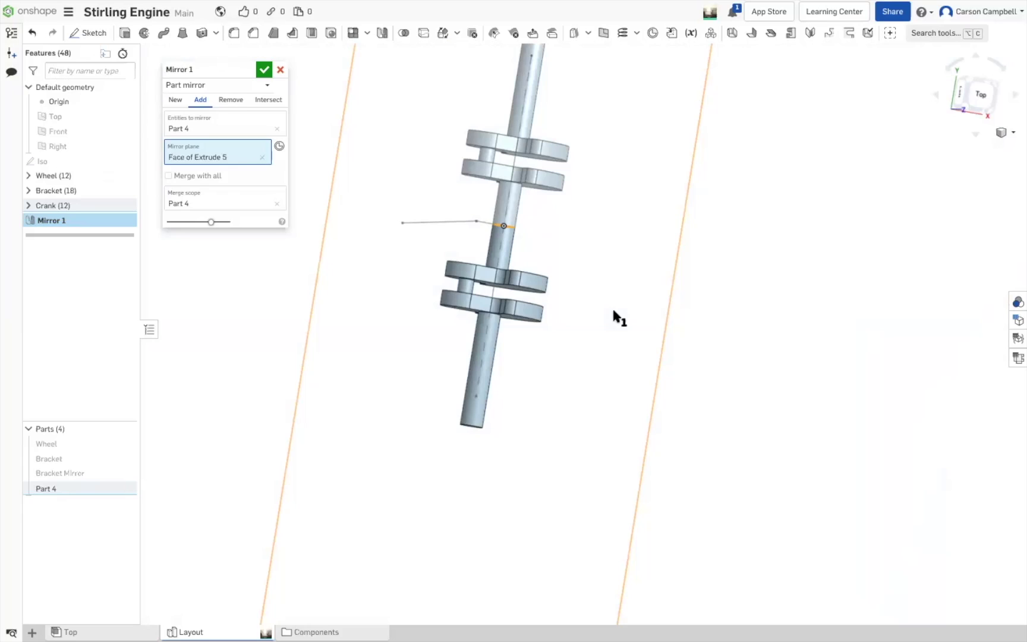
left_click(185, 101)
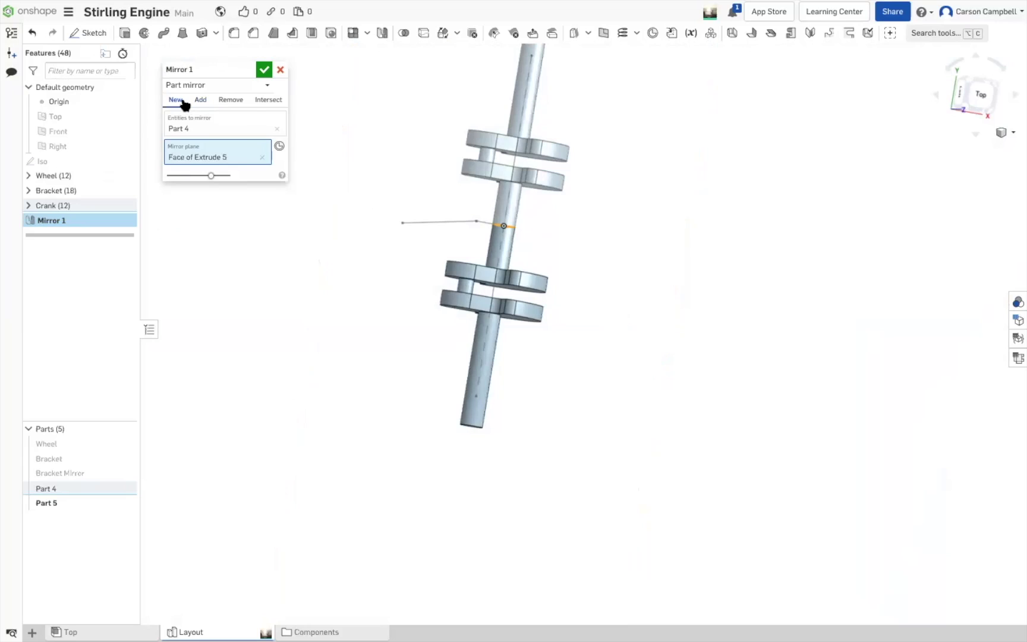
left_click(259, 71)
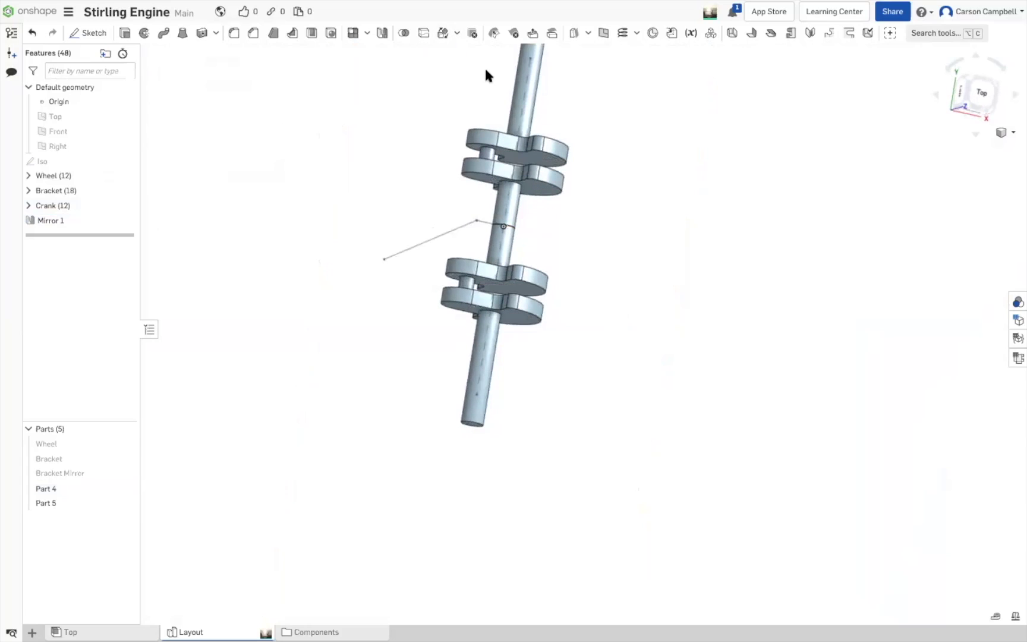
key("shift+7")
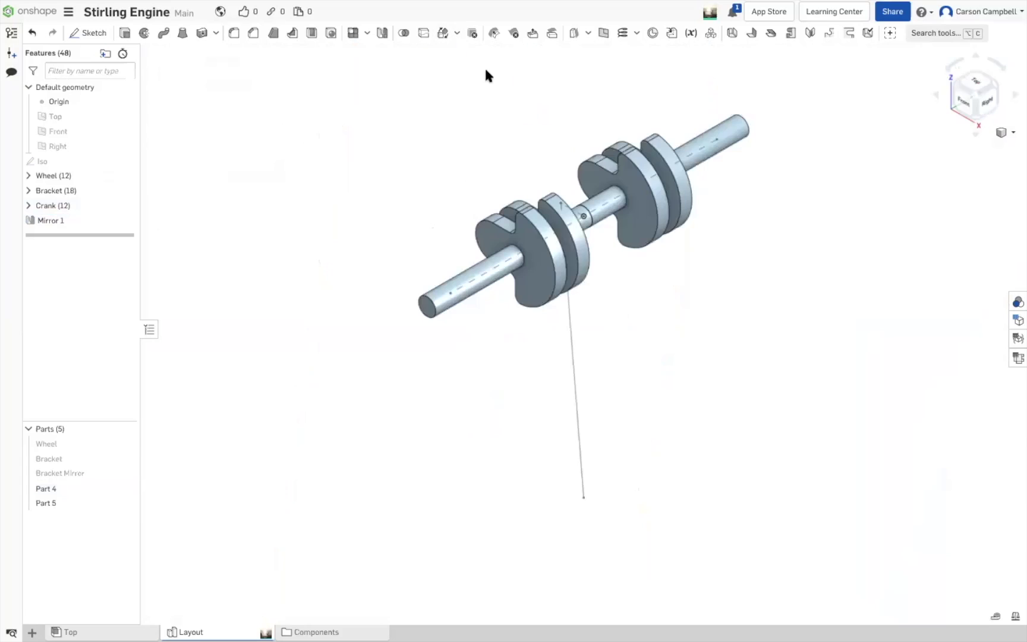
Set up a Rotate transform of the mirrored Part 5 with its cylindrical shaft face as the axis
left_click(457, 34)
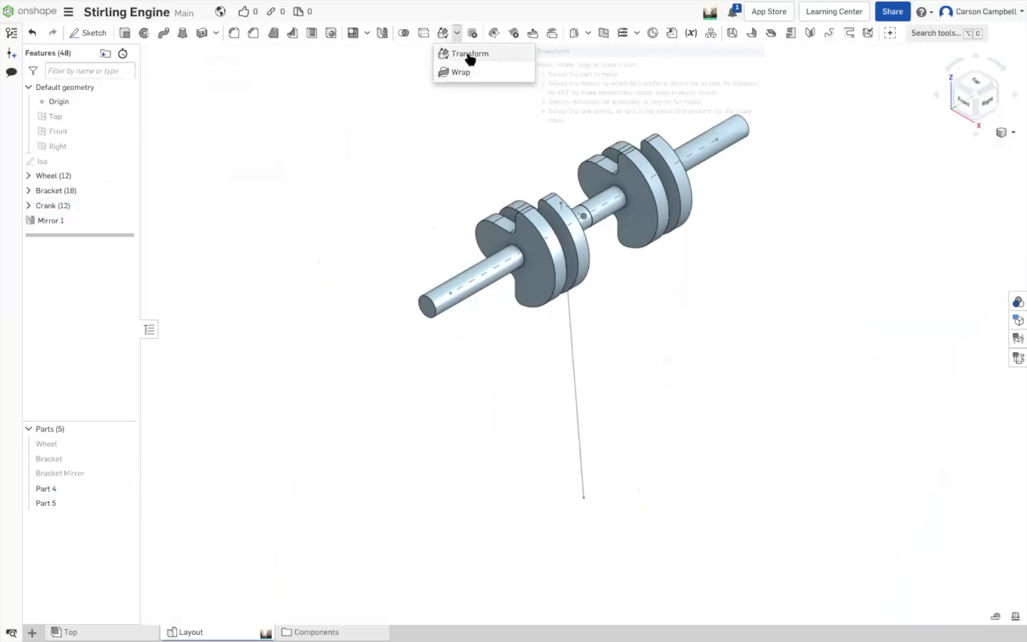
left_click(468, 55)
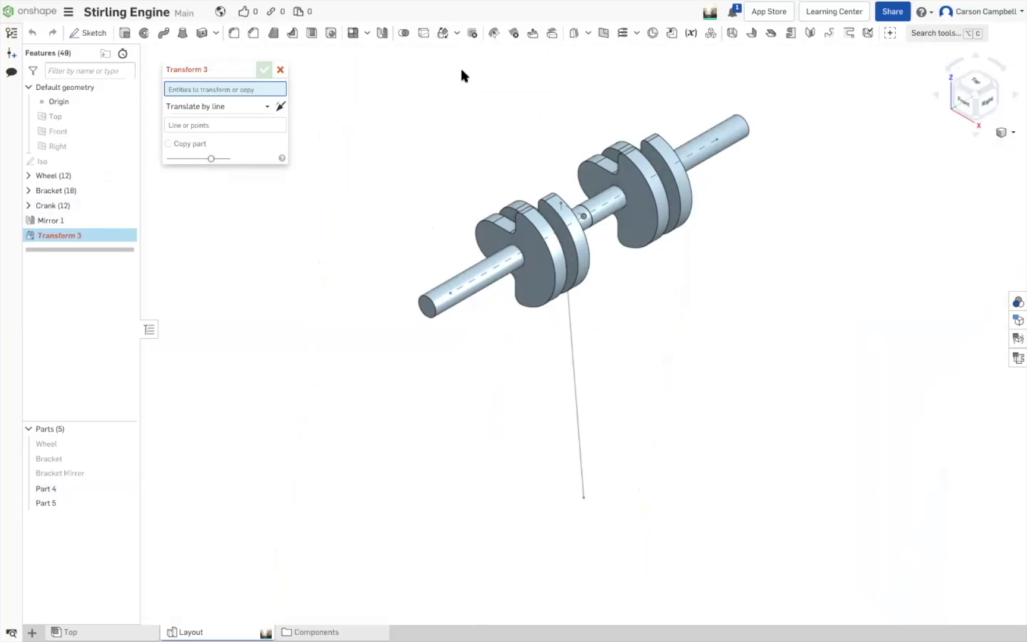
left_click(260, 109)
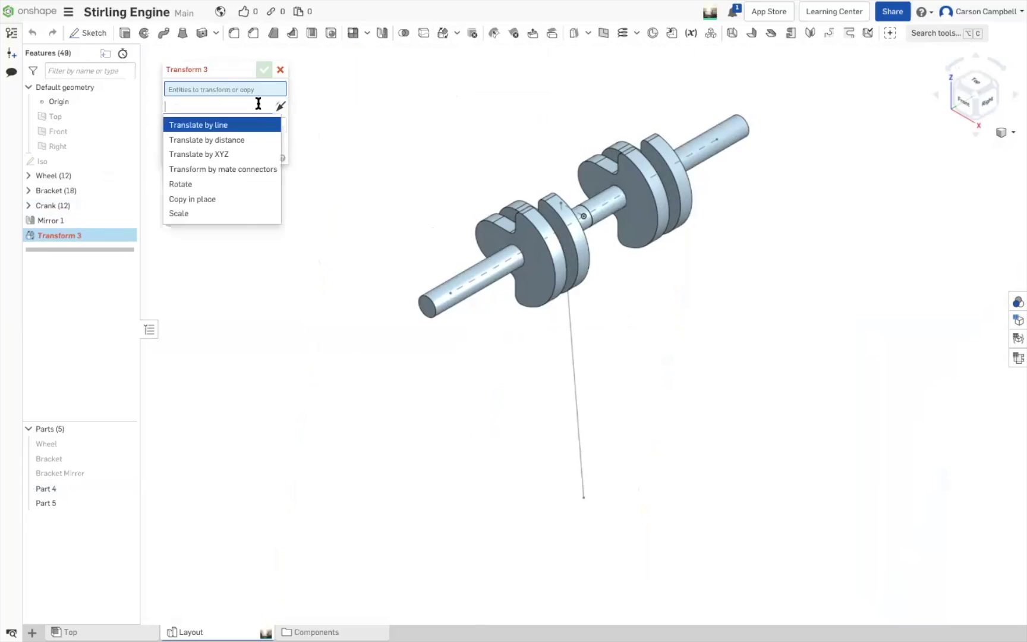
left_click(210, 182)
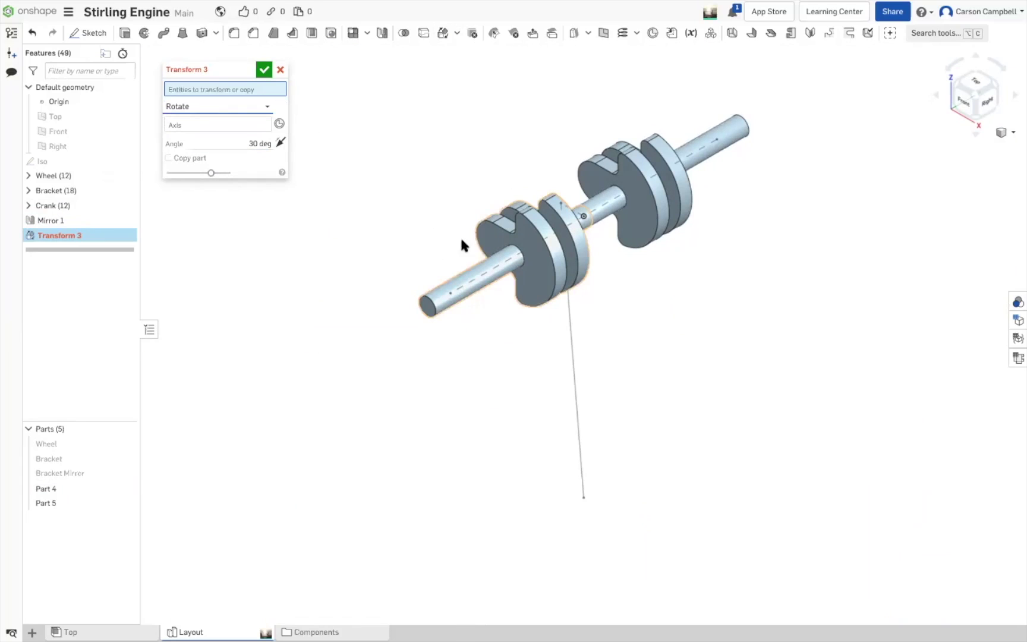
right_click_drag(450, 227, 495, 233)
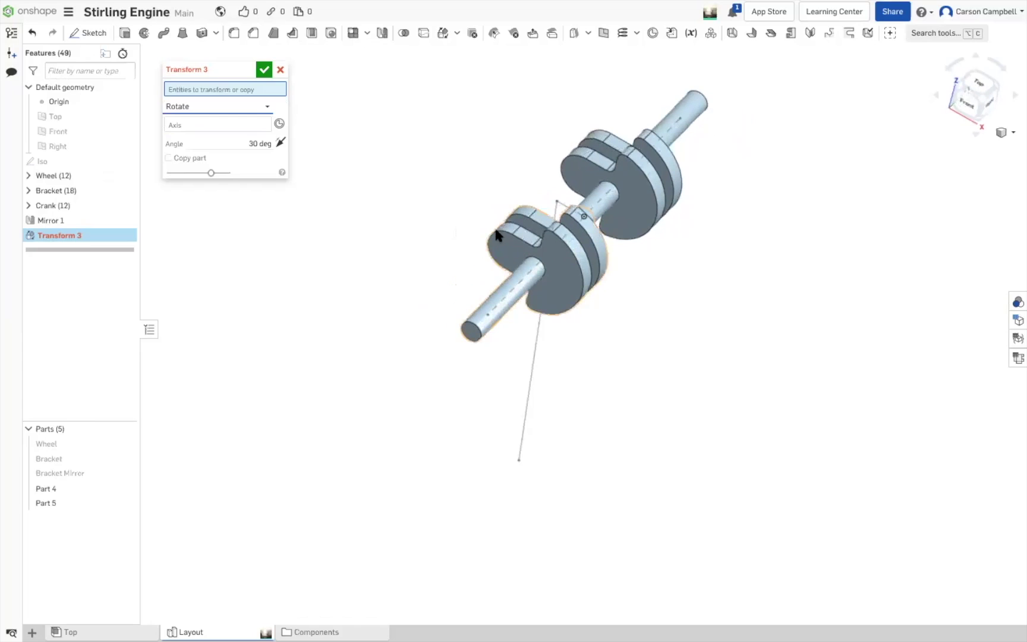
left_click(597, 143)
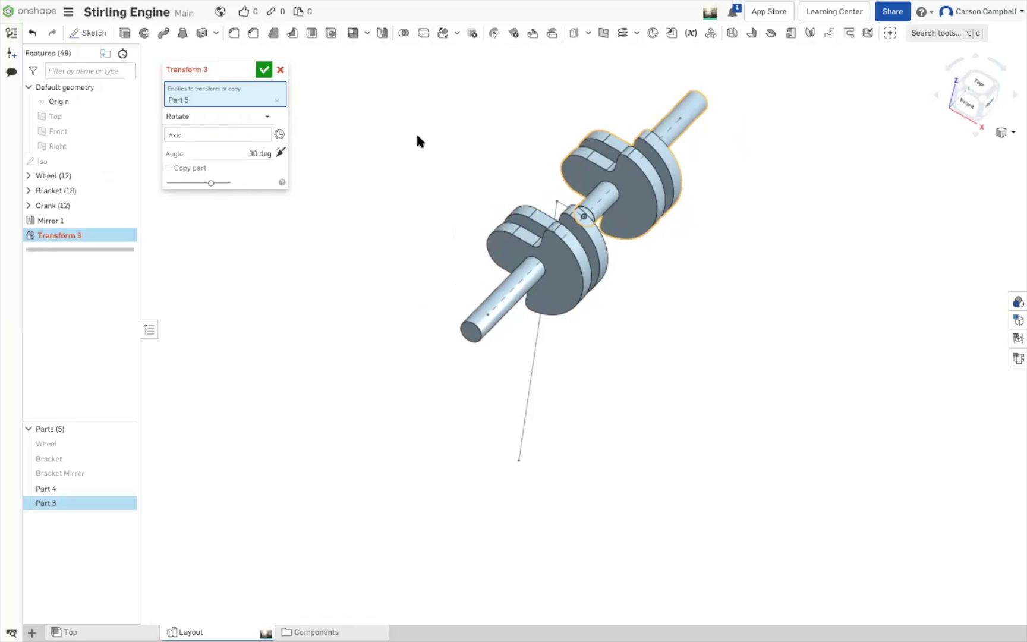
left_click(247, 133)
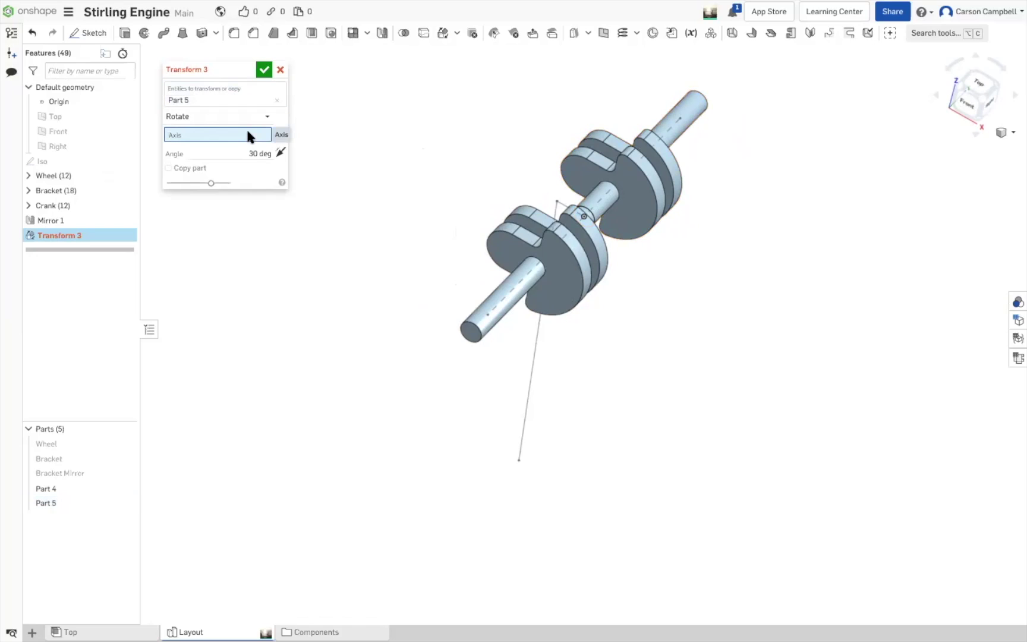
left_click(606, 206)
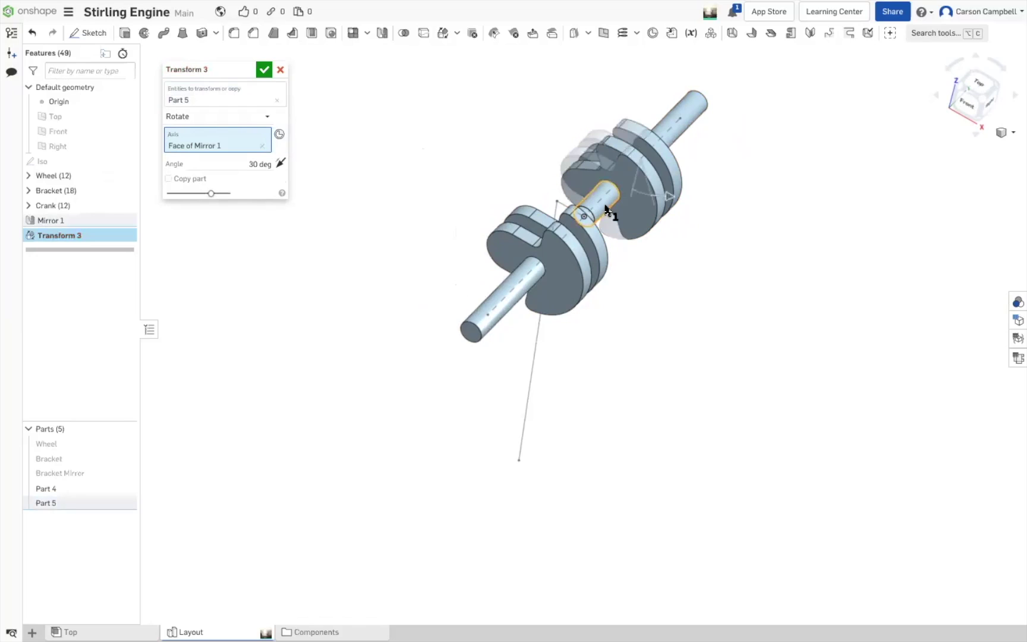
Set the rotation angle to 180 degrees and accept the transform
left_click(262, 163)
double_click(243, 164)
type("180")
key("Return")
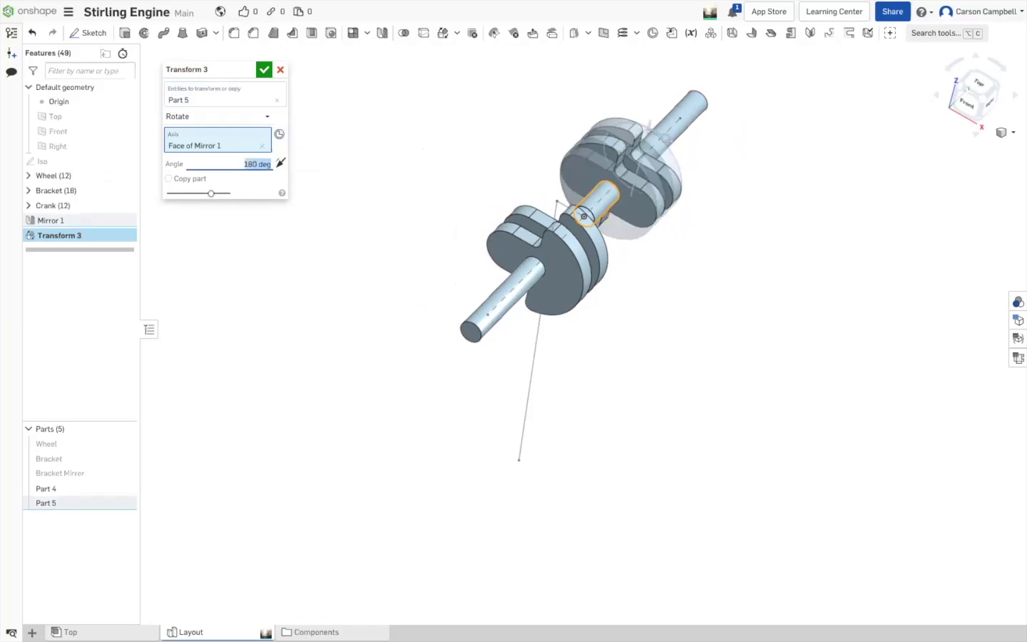
left_click(264, 69)
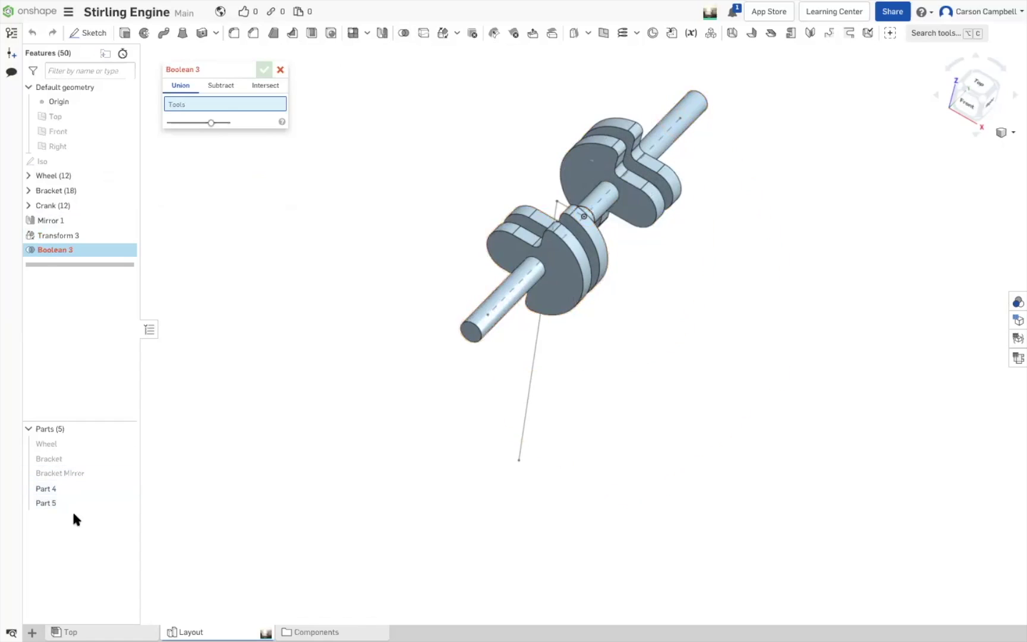
Unite Part 4 and Part 5 into one part with a Boolean Union
left_click(65, 489)
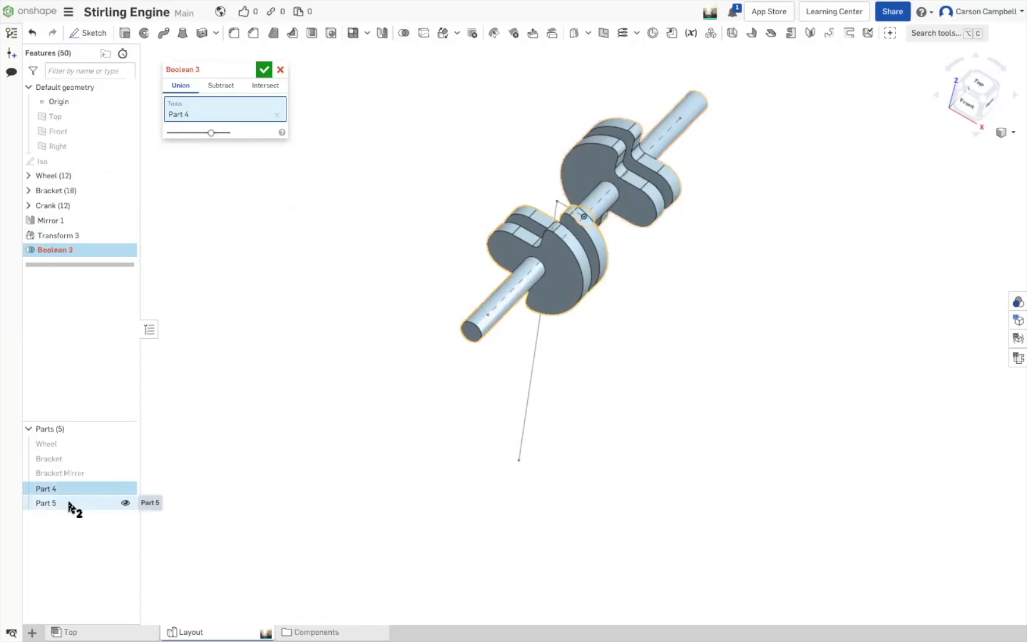
left_click(69, 504)
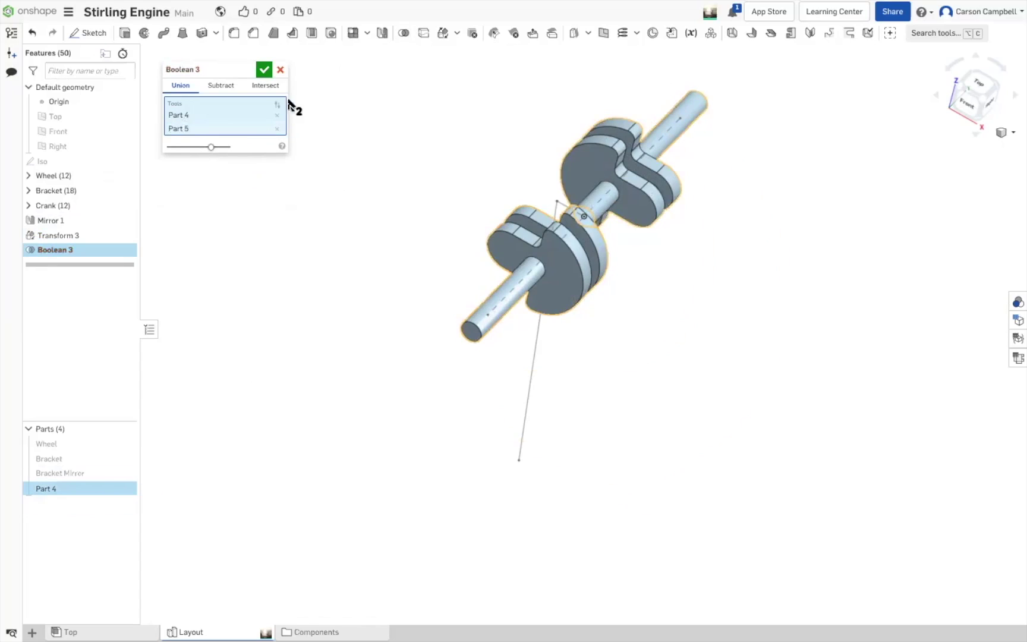
left_click(263, 69)
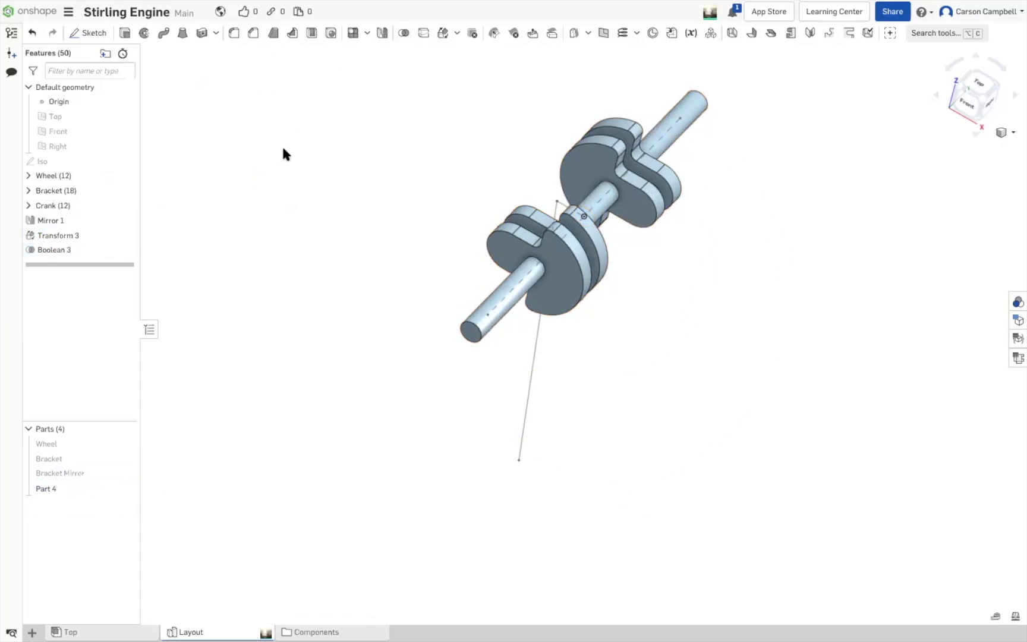
mouse_move(283, 149)
right_mouse_down()
mouse_move(235, 142)
mouse_move(297, 145)
right_mouse_up()
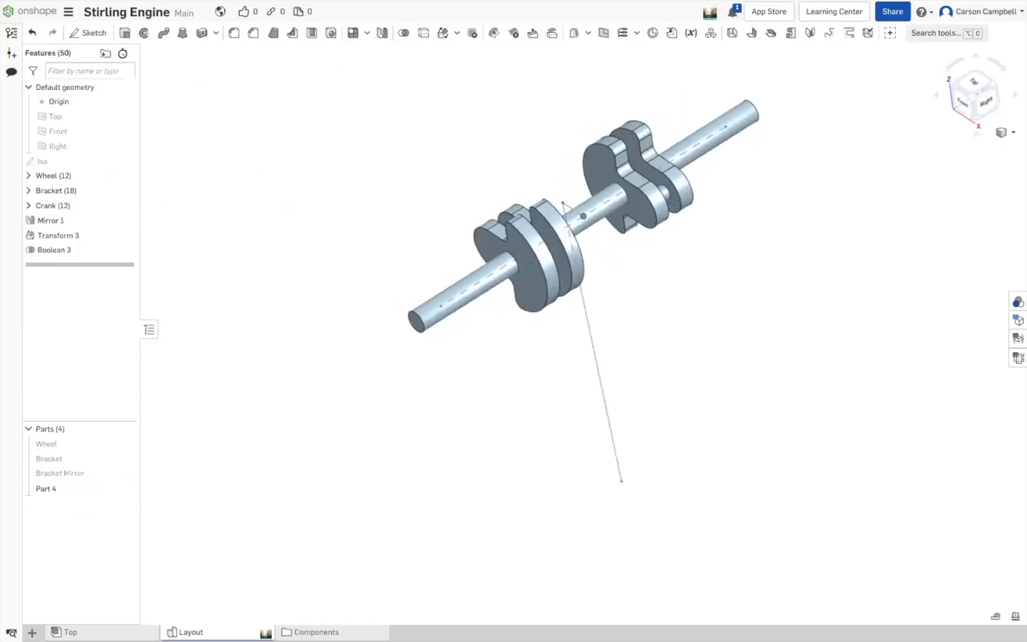
Rename Part 4 as Shaft
right_click(71, 490)
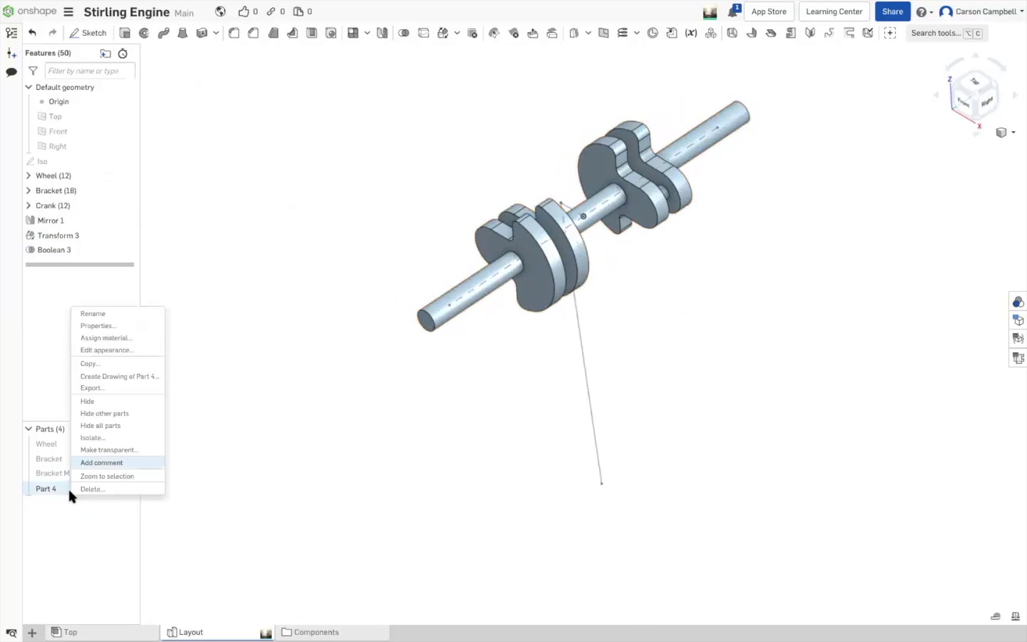
left_click(109, 319)
type("Shaft")
key("Return")
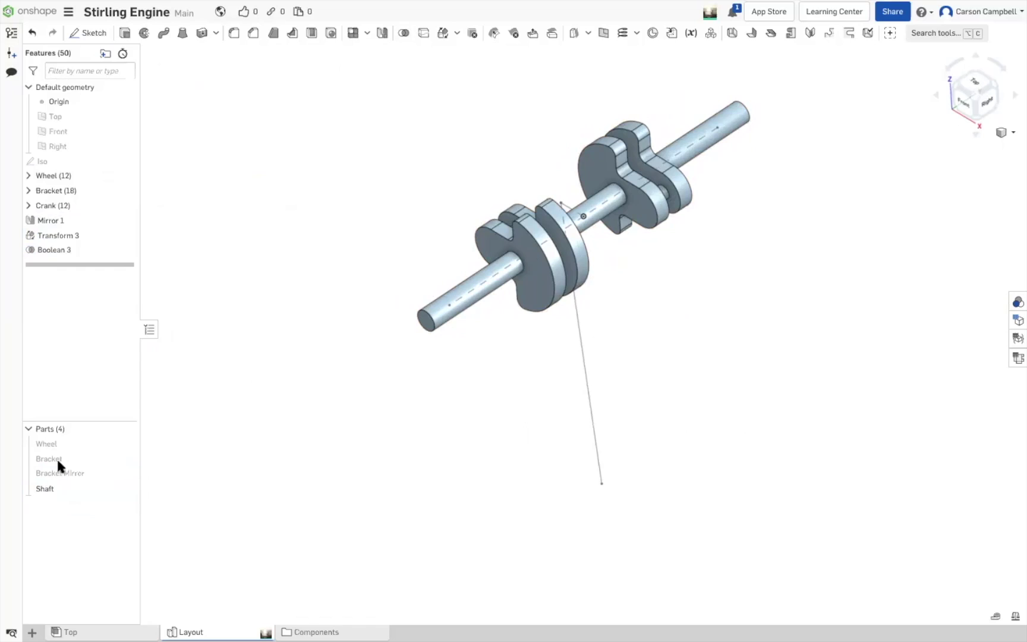
Rename the united crankshaft part as Crank
right_click(50, 488)
left_click(77, 309)
type("Crank")
key("Return")
Move the Mirror 1, Transform 3 and Boolean 3 features into the Crank folder
left_click(74, 251)
left_click(65, 223, "shift")
left_click_drag(64, 236, 59, 207)
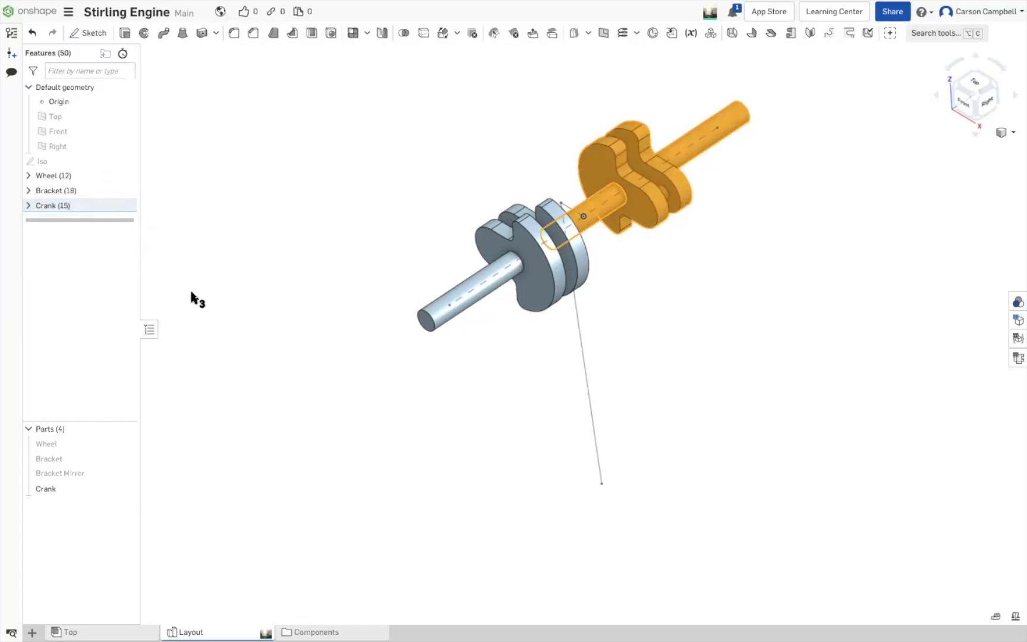
Insert the Crank part from the Layout Part Studio into the Top assembly
left_click(71, 633)
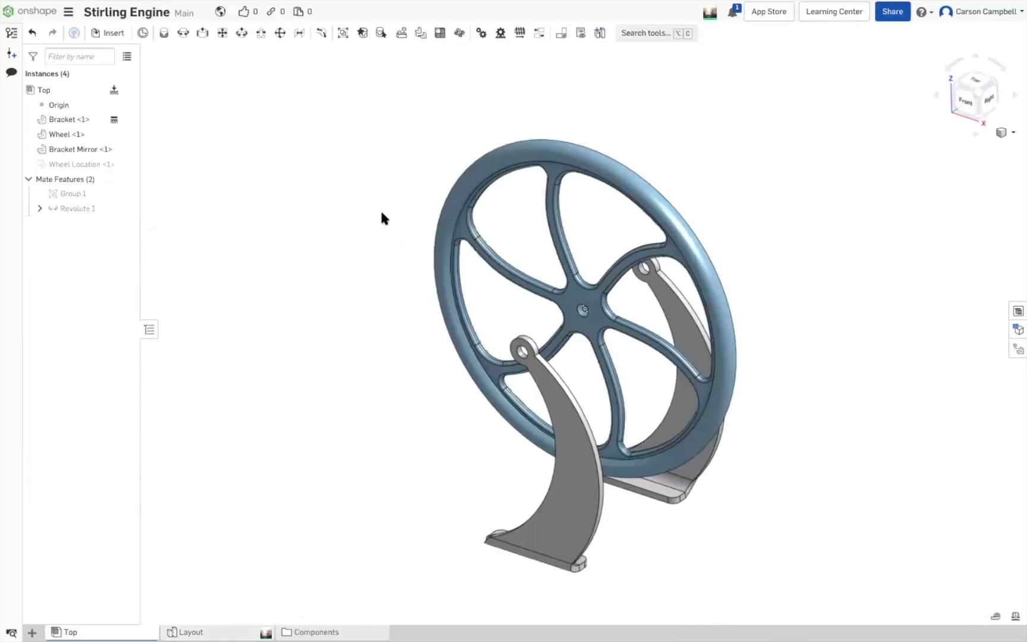
left_click(108, 32)
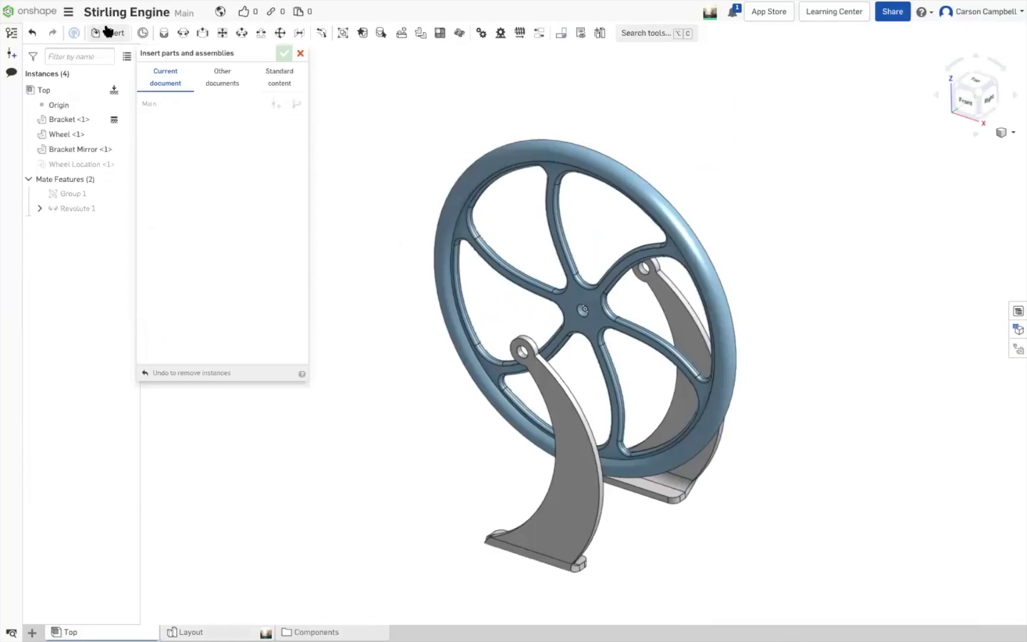
left_click(216, 267)
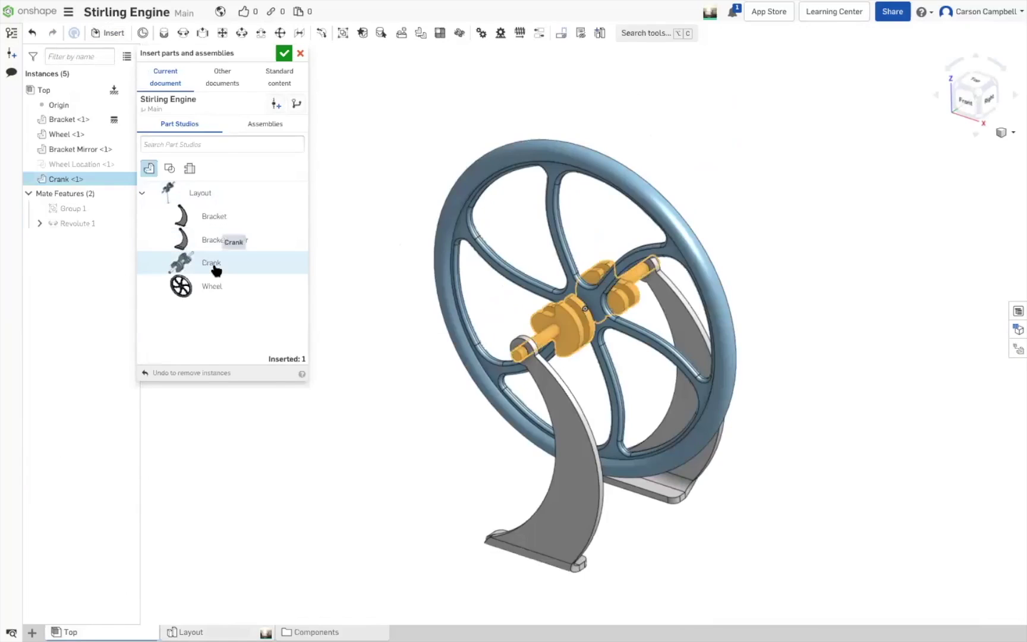
left_click(283, 53)
Move the inserted Crank sideways out of the wheel's hub and the bracket holes so its shaft is accessible
right_click_drag(304, 235, 346, 241)
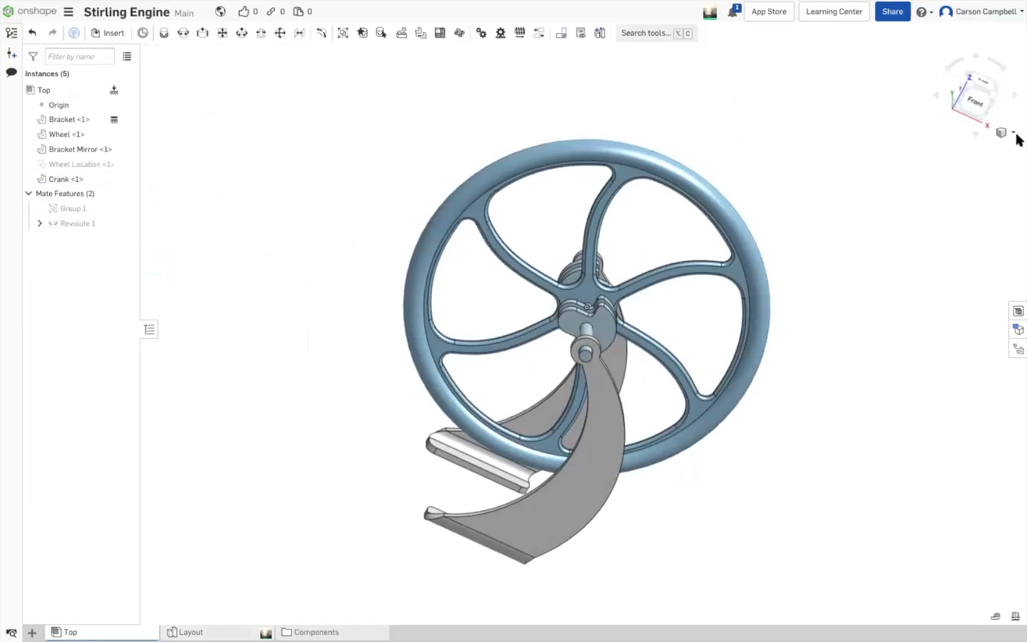
left_click(969, 101)
right_click_drag(875, 222, 870, 246)
left_click_drag(598, 326, 648, 332)
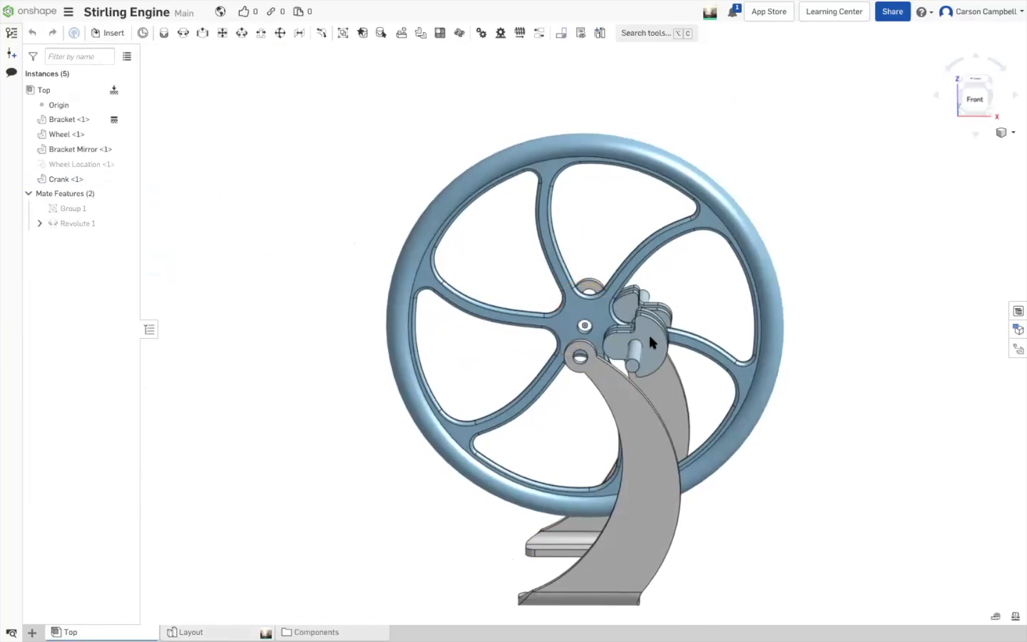
right_click_drag(942, 294, 942, 301)
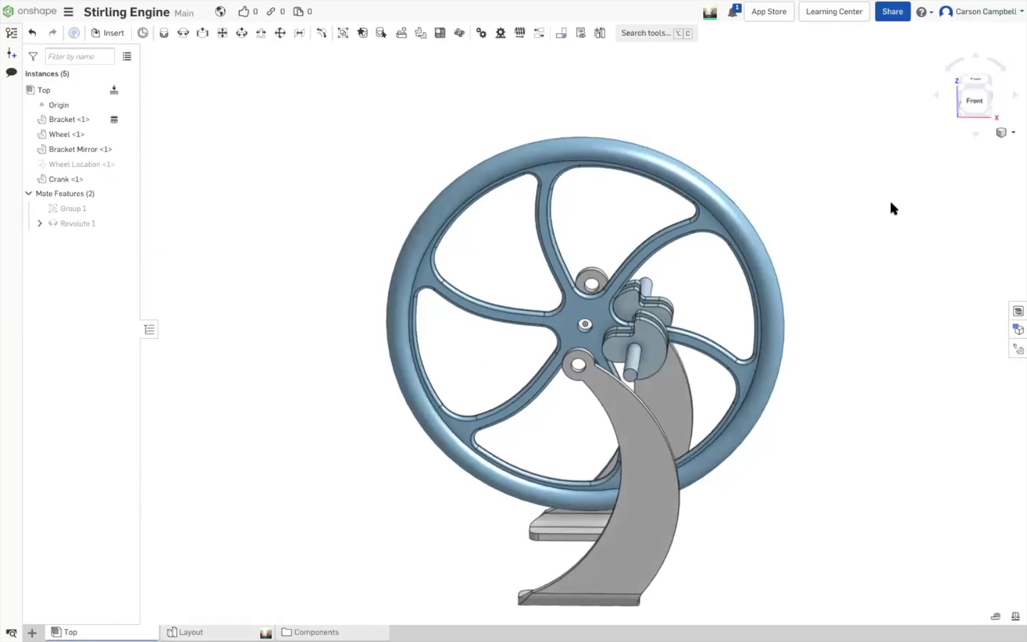
Start a Fastened mate with the connector at the centre of the wheel's hub bore as its first reference
left_click(167, 33)
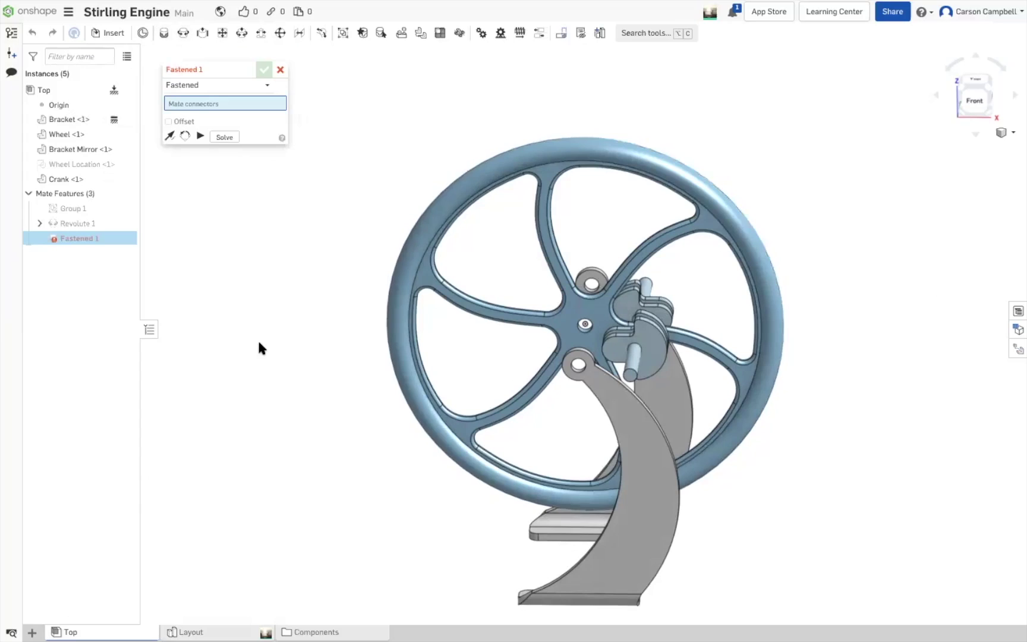
scroll(258, 351, "up", 3)
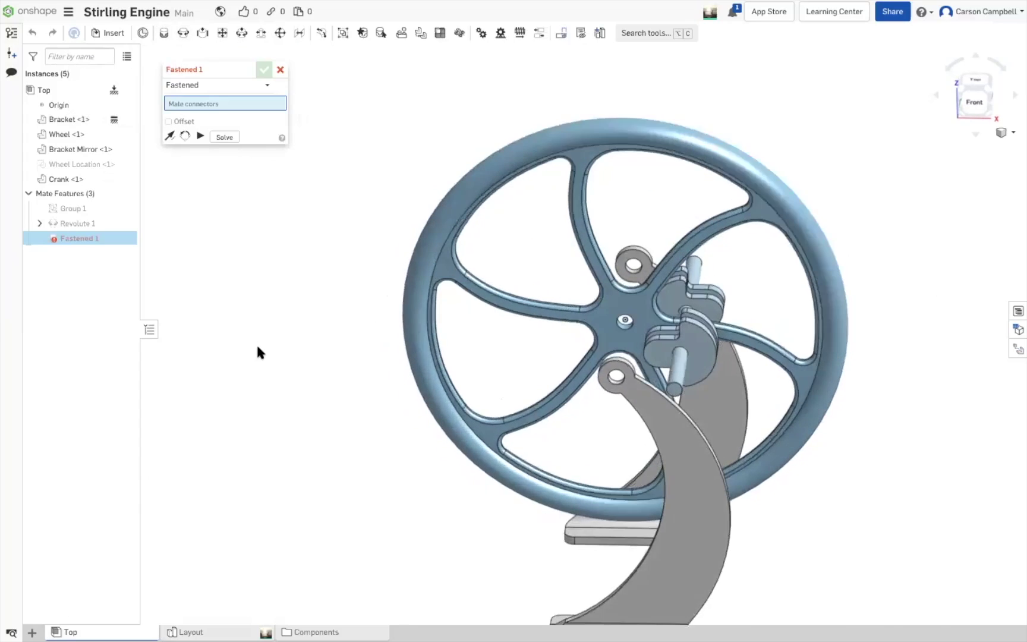
scroll(1017, 547, "up", 2)
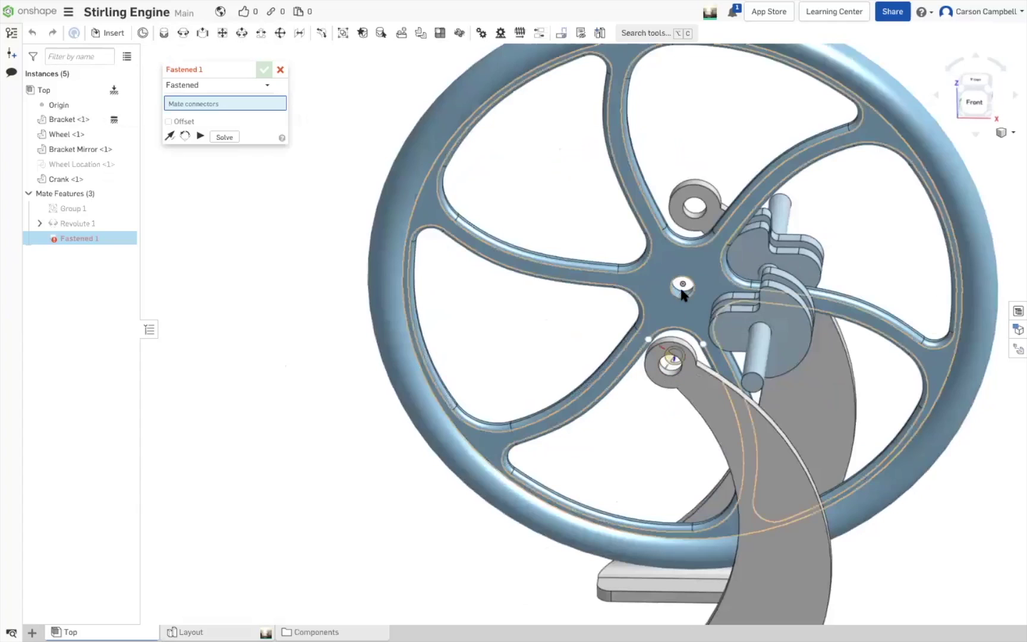
scroll(684, 290, "up", 3)
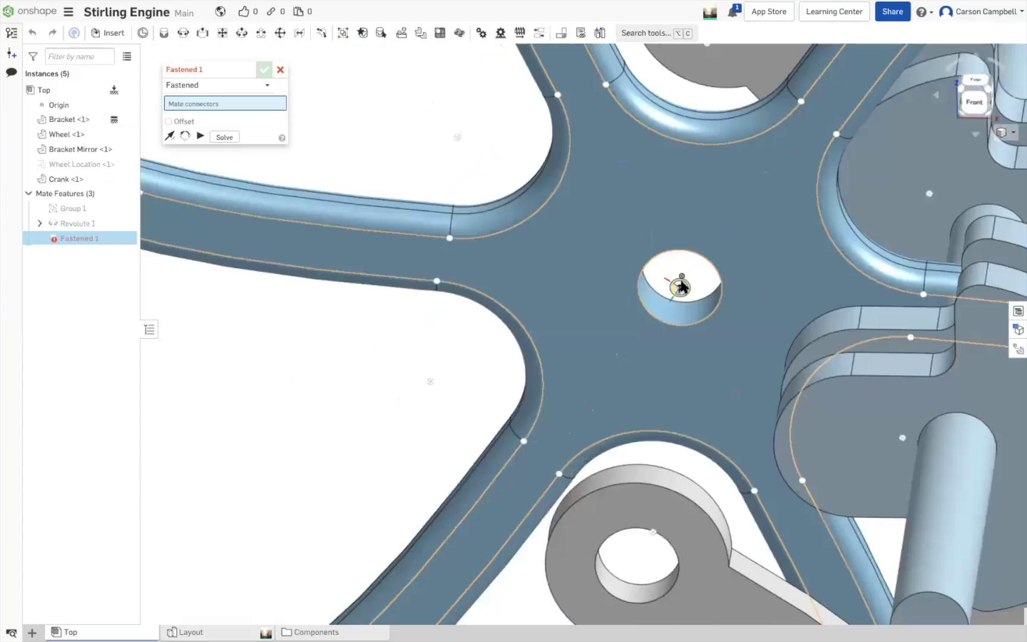
scroll(690, 290, "up", 2)
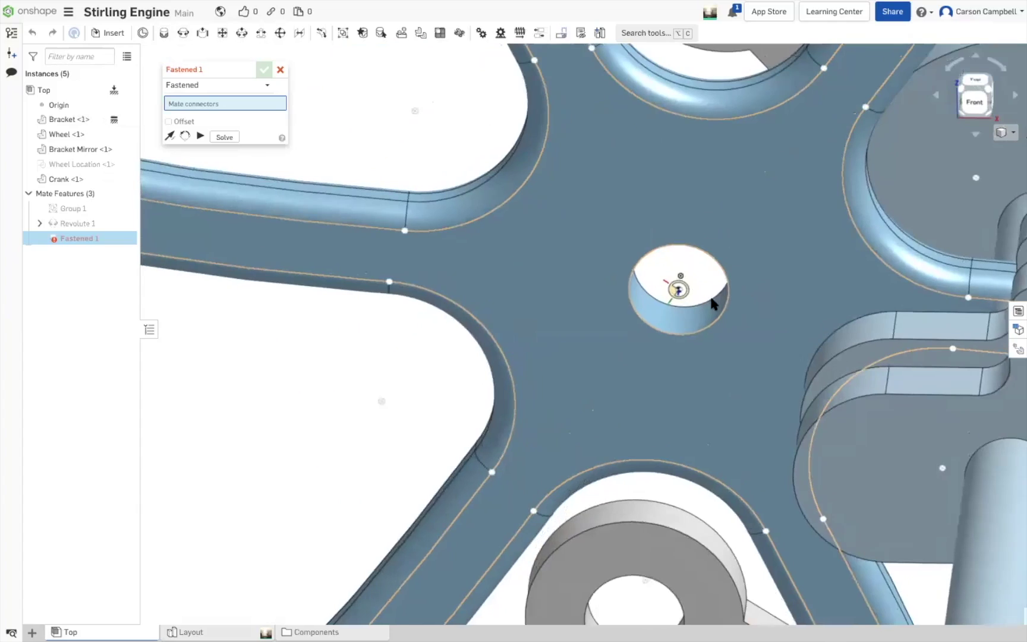
right_click_drag(715, 300, 692, 291)
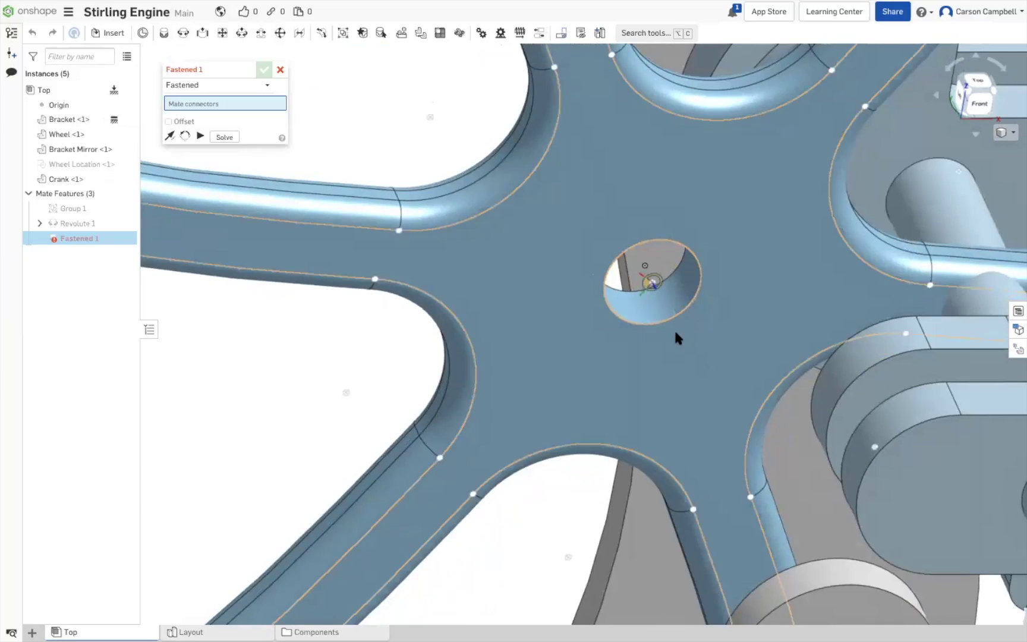
left_click(647, 268)
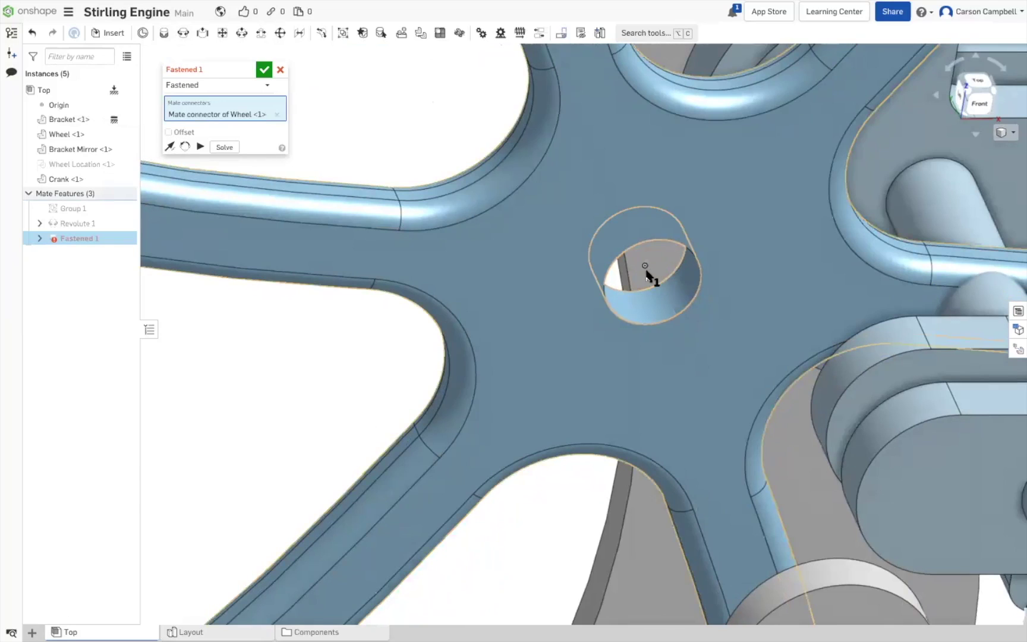
Complete the Fastened mate using the midpoint of the Crank's central shaft section between the two throws
scroll(648, 270, "down", 5)
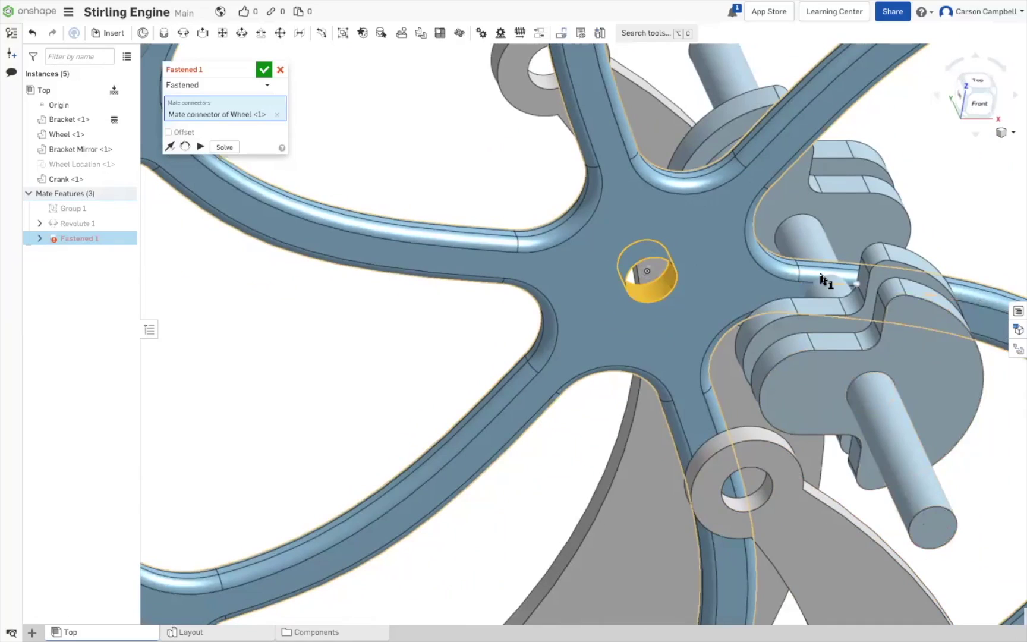
scroll(822, 288, "up", 1)
scroll(815, 294, "down", 1)
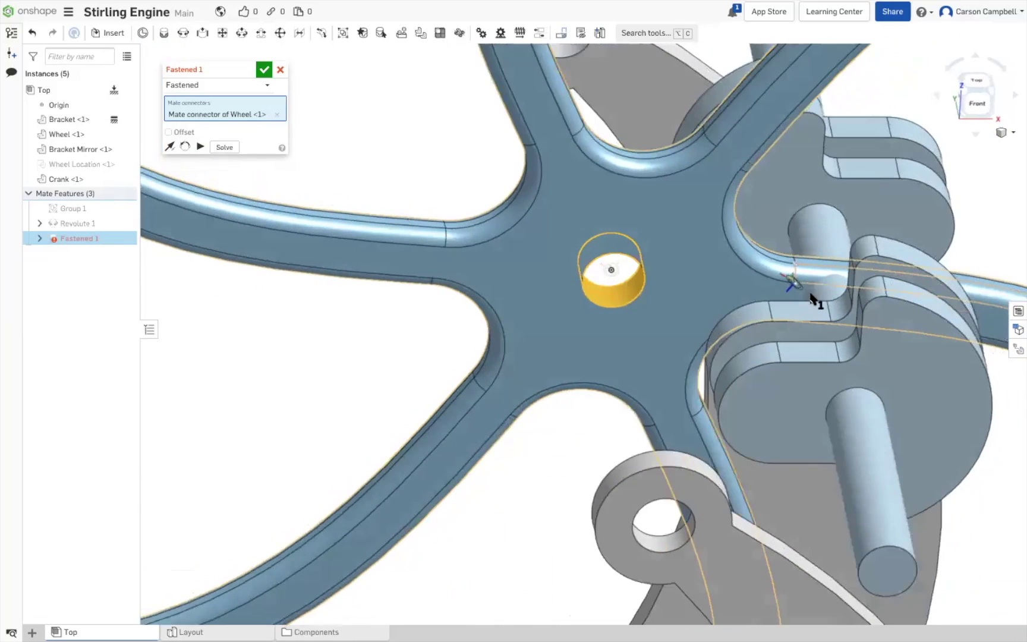
scroll(812, 299, "down", 3)
right_click_drag(883, 396, 892, 385)
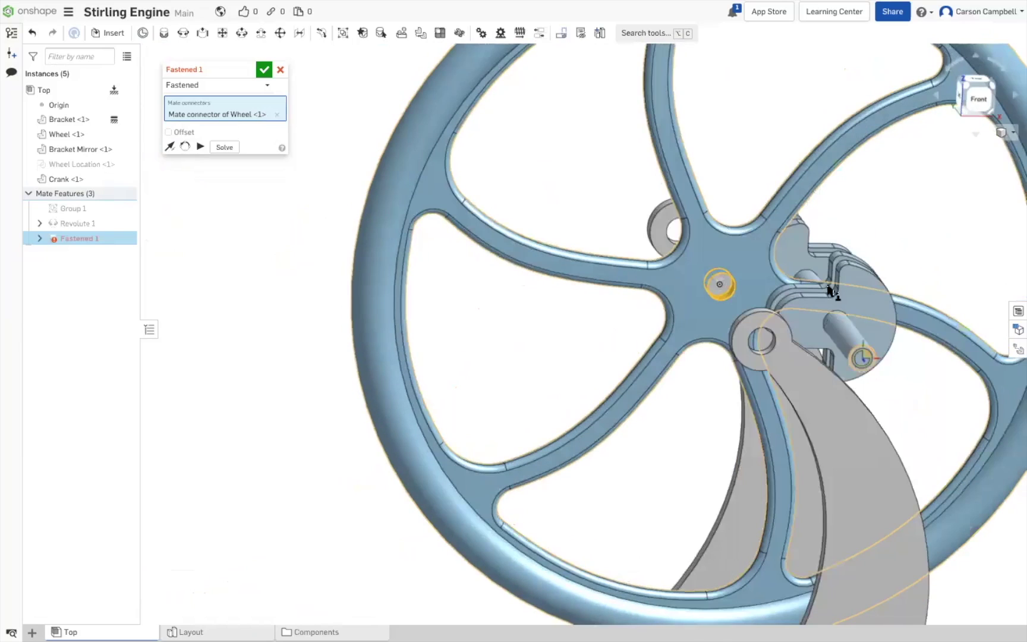
right_click_drag(812, 297, 807, 273)
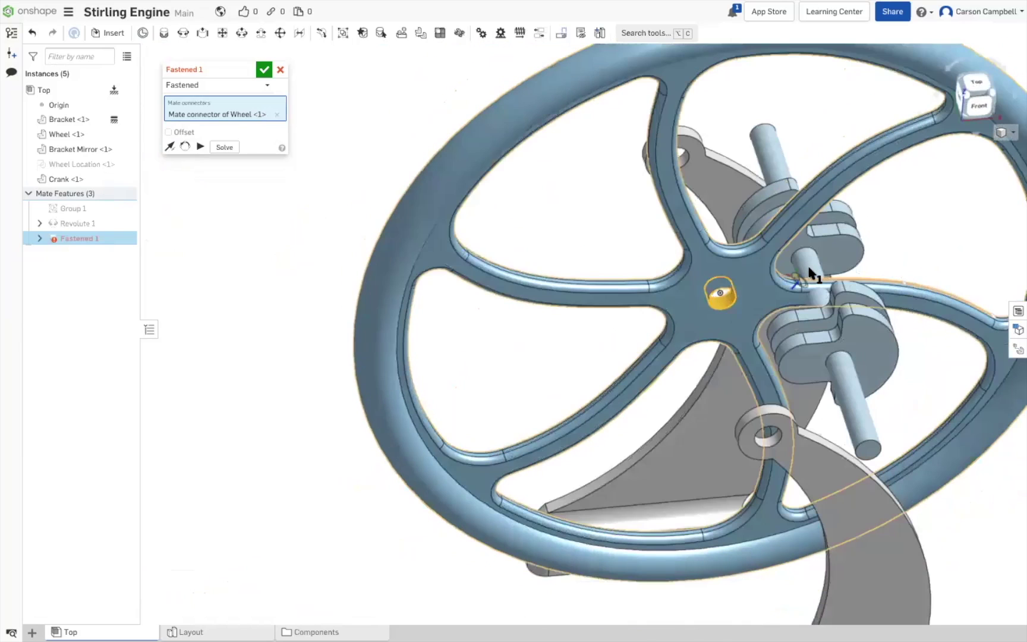
scroll(817, 303, "up", 2)
scroll(817, 303, "up", 3)
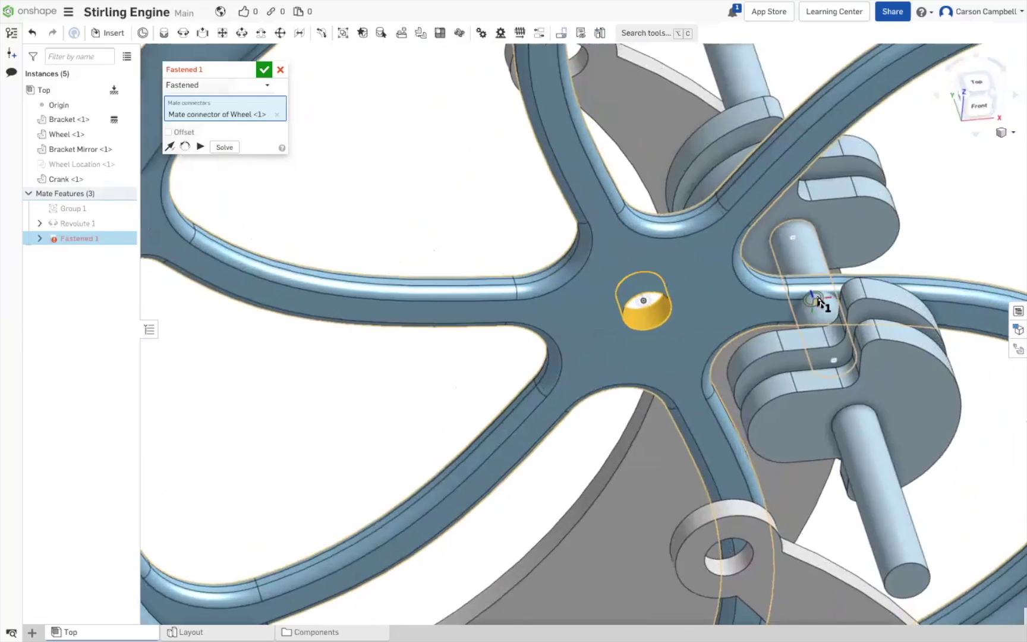
left_click(819, 302)
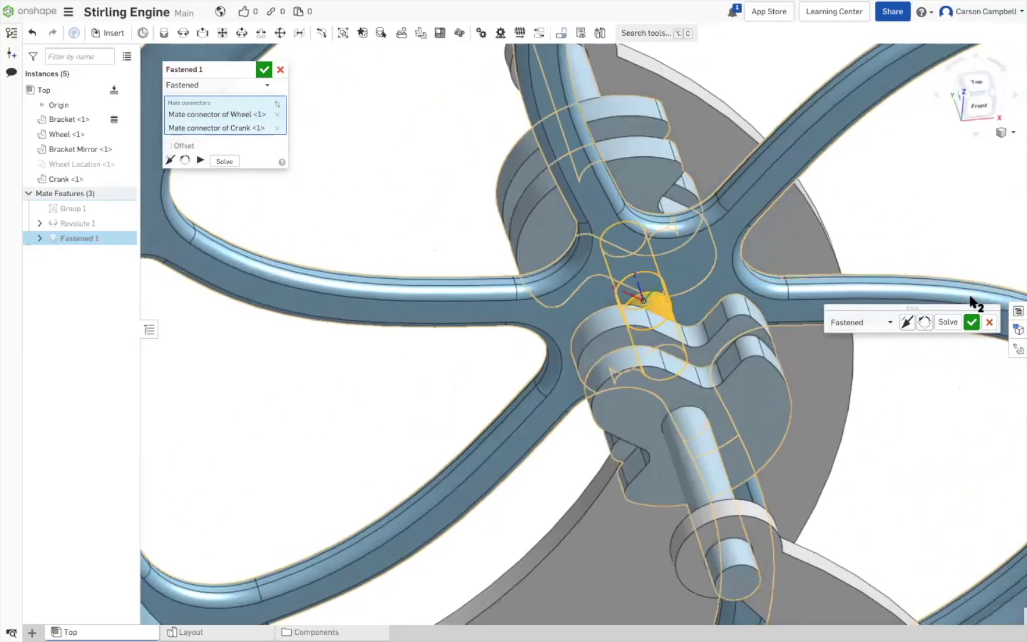
left_click(972, 321)
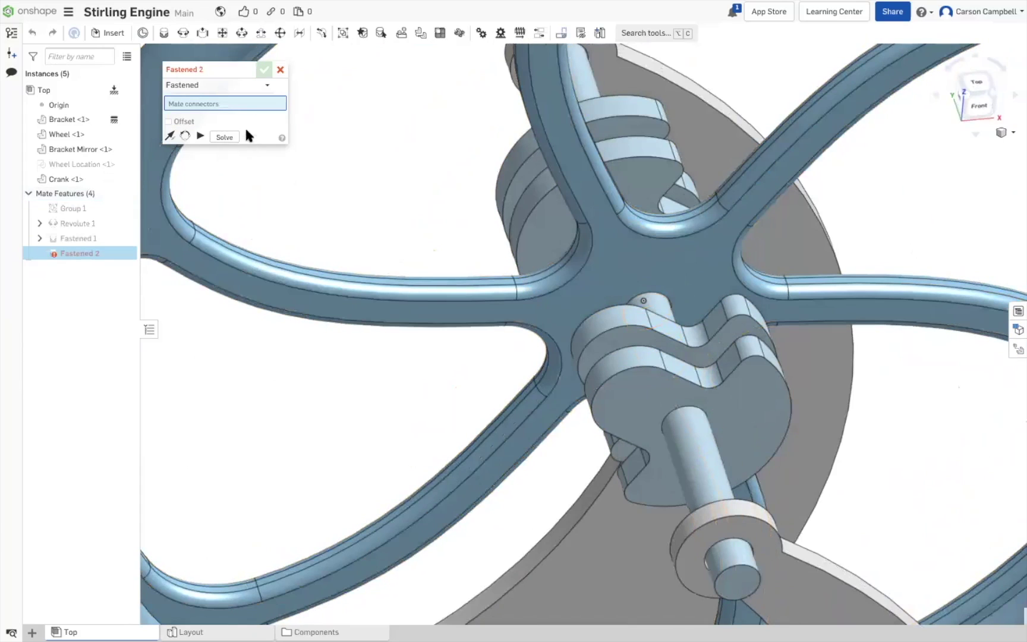
left_click(279, 69)
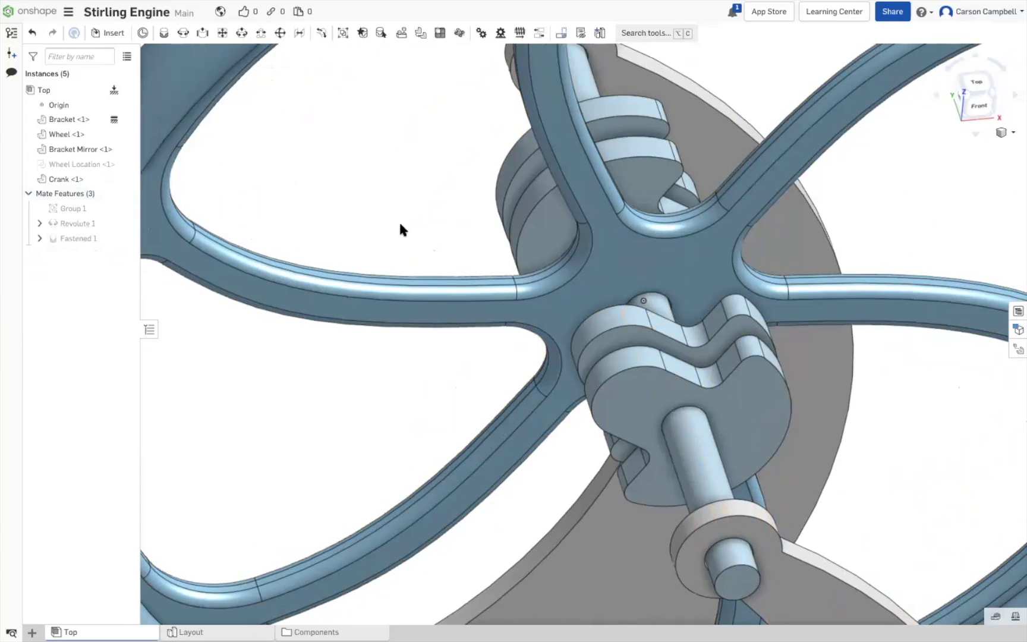
Rotate the wheel in the assembly to check that the Crank turns together with it
scroll(400, 224, "down", 10)
key("f")
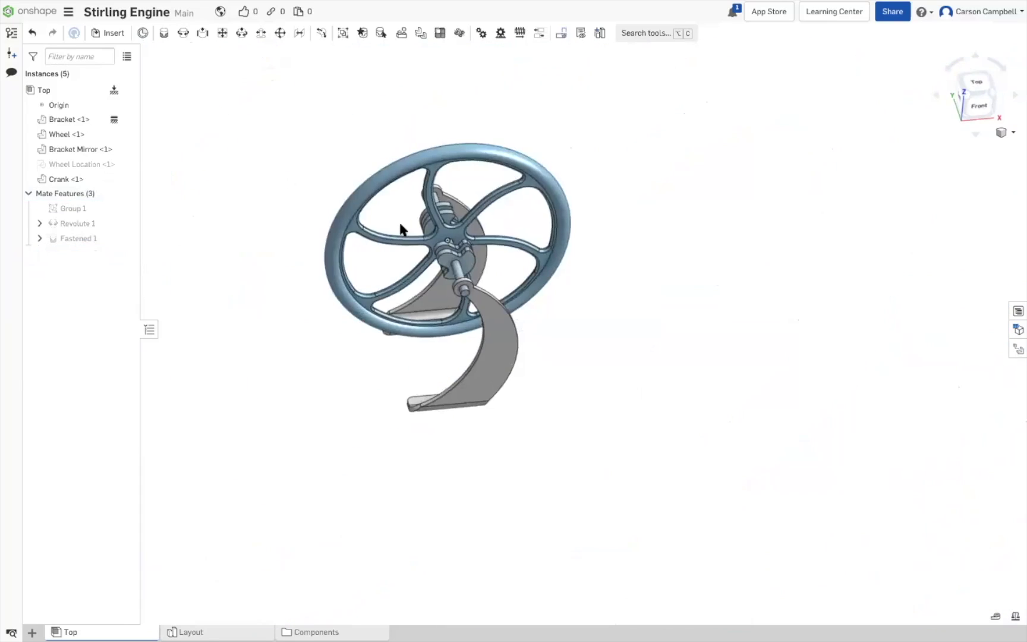
right_click_drag(399, 218, 592, 209)
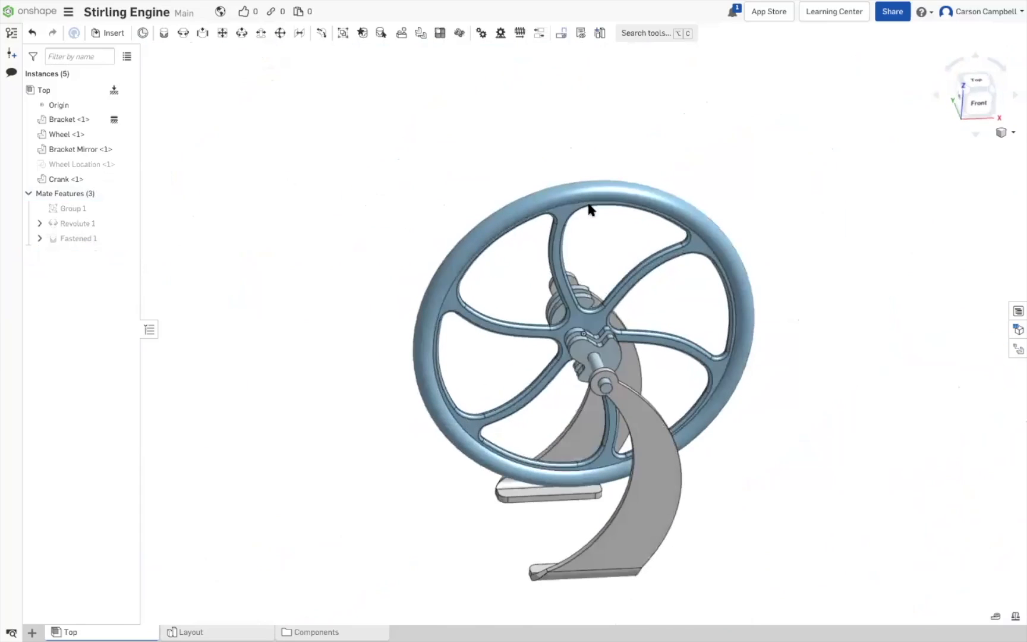
left_click_drag(533, 215, 455, 416)
left_click_drag(564, 479, 678, 463)
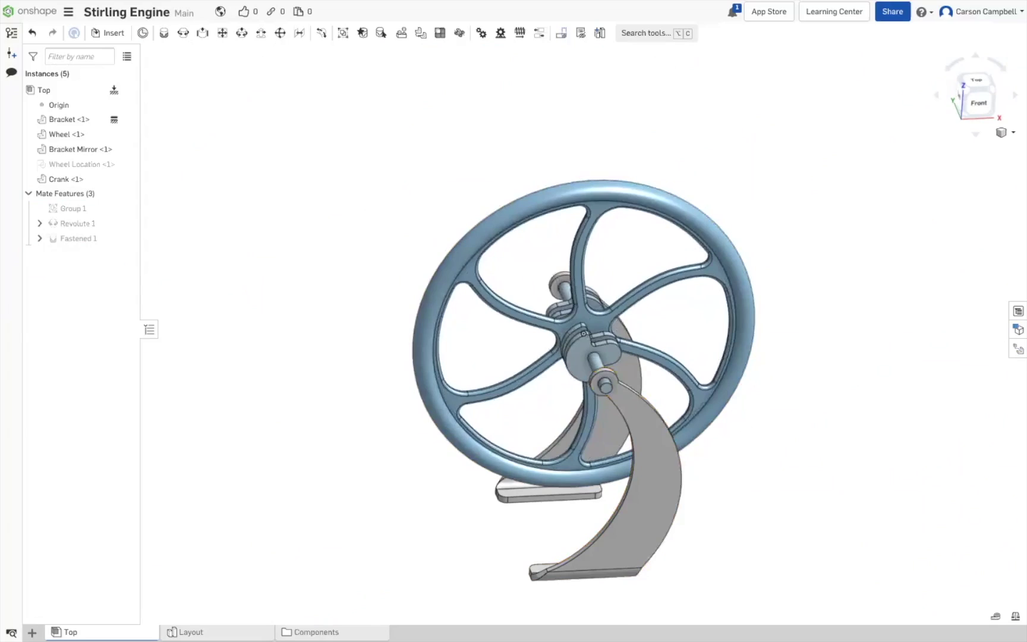
In the Layout Part Studio, expand the Crank feature folder and show the Wheel part alongside the Crank
left_click(205, 632)
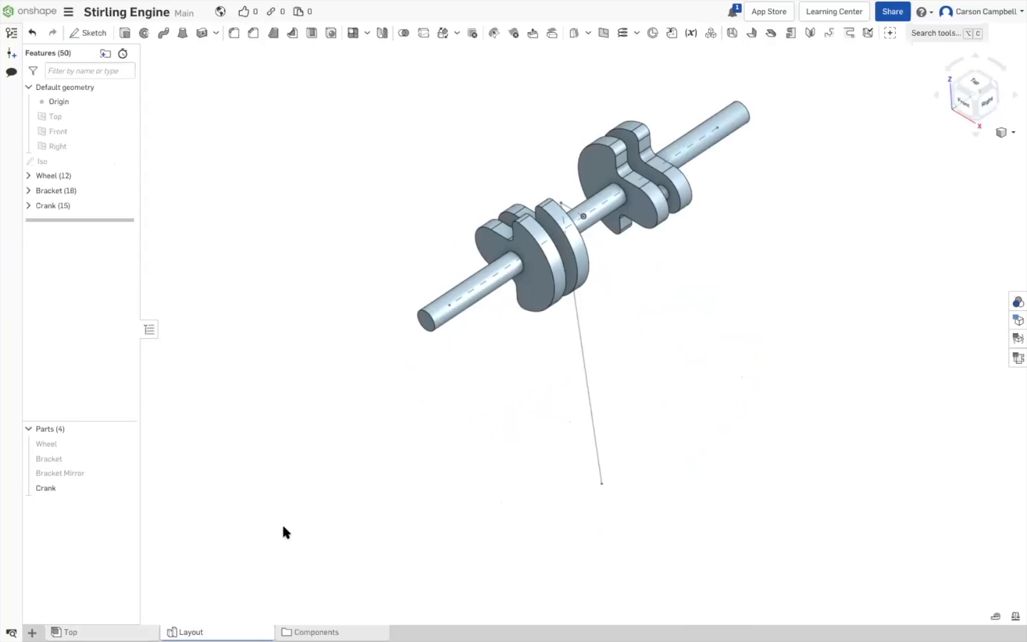
left_click(27, 205)
left_click(126, 446)
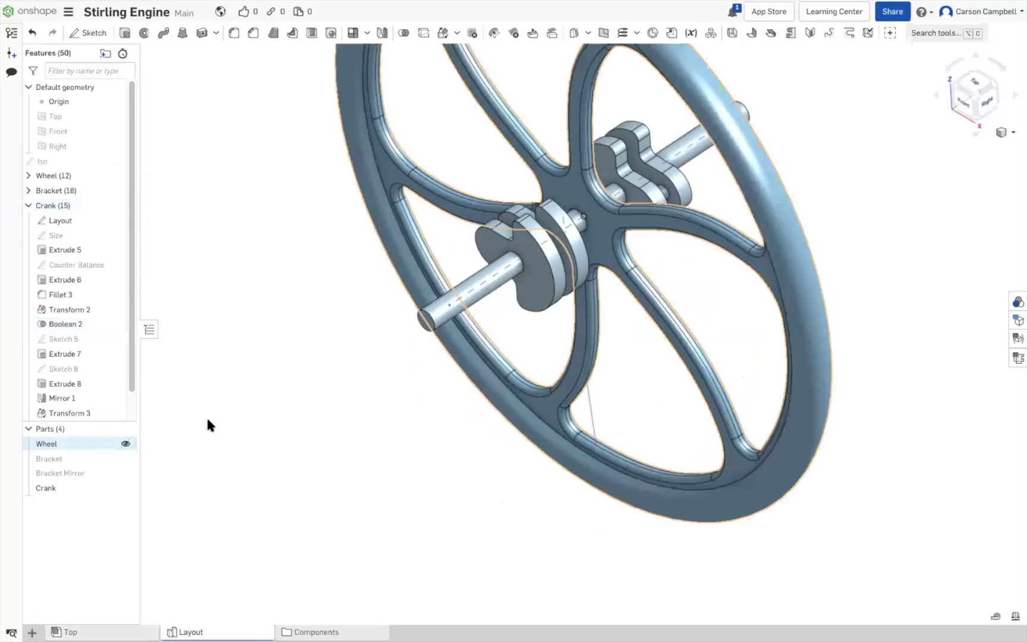
scroll(240, 410, "down", 5)
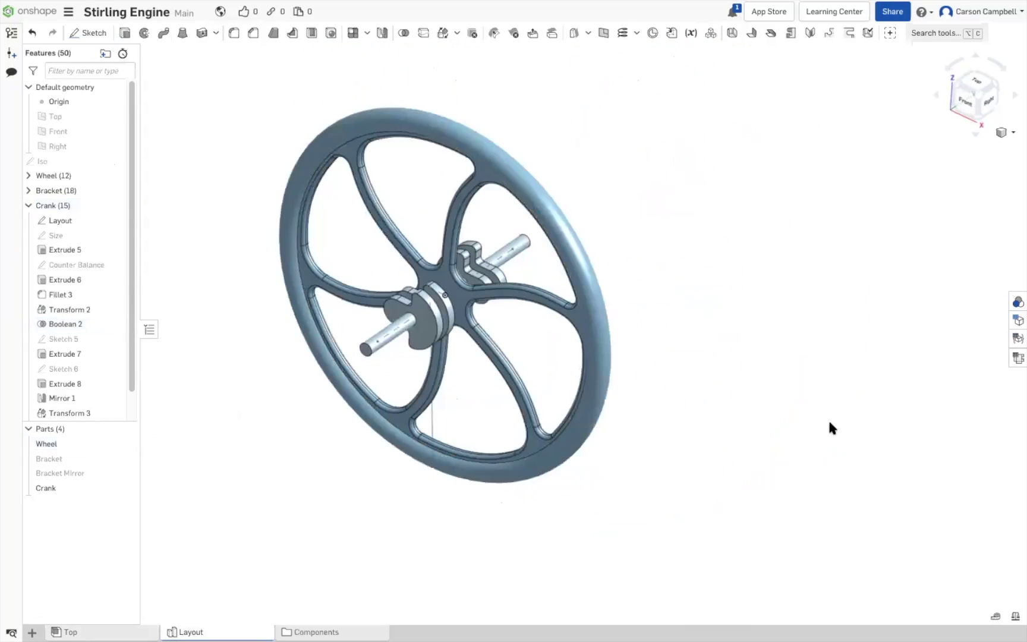
scroll(148, 281, "down", 2)
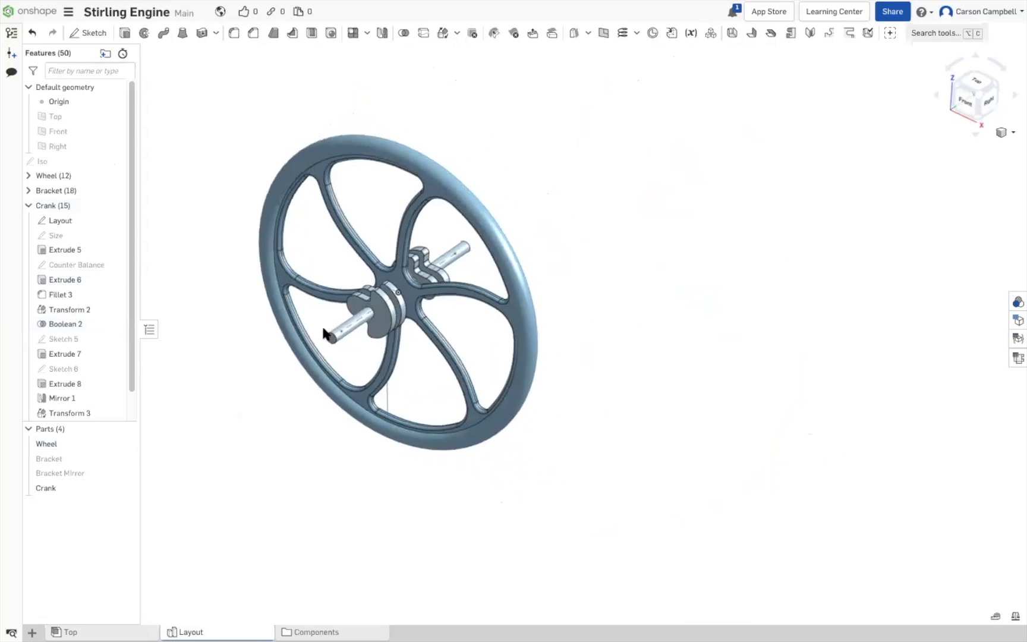
scroll(864, 364, "down", 3)
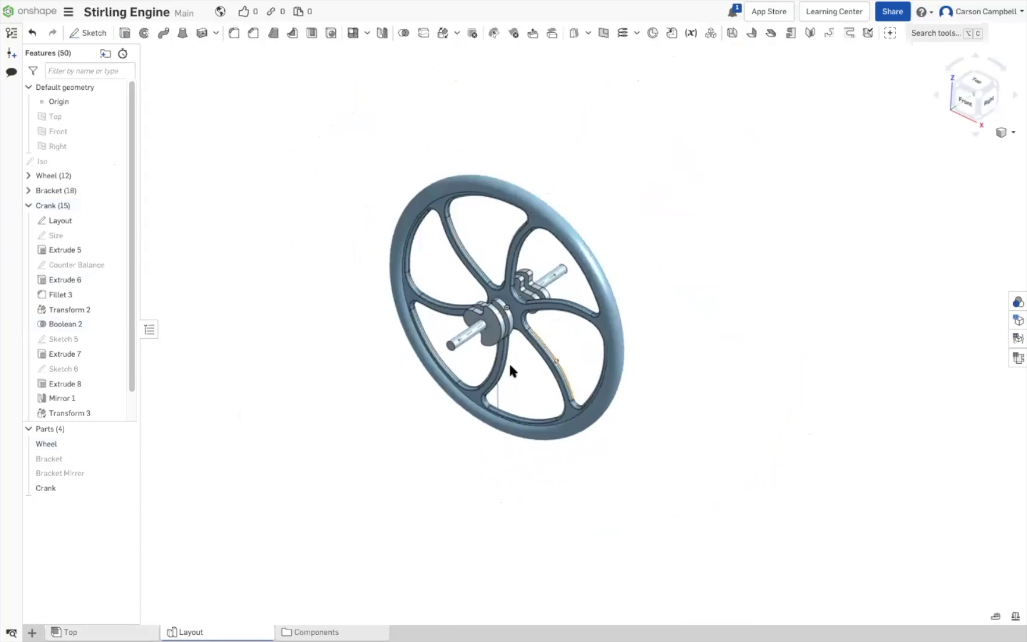
scroll(487, 300, "up", 3)
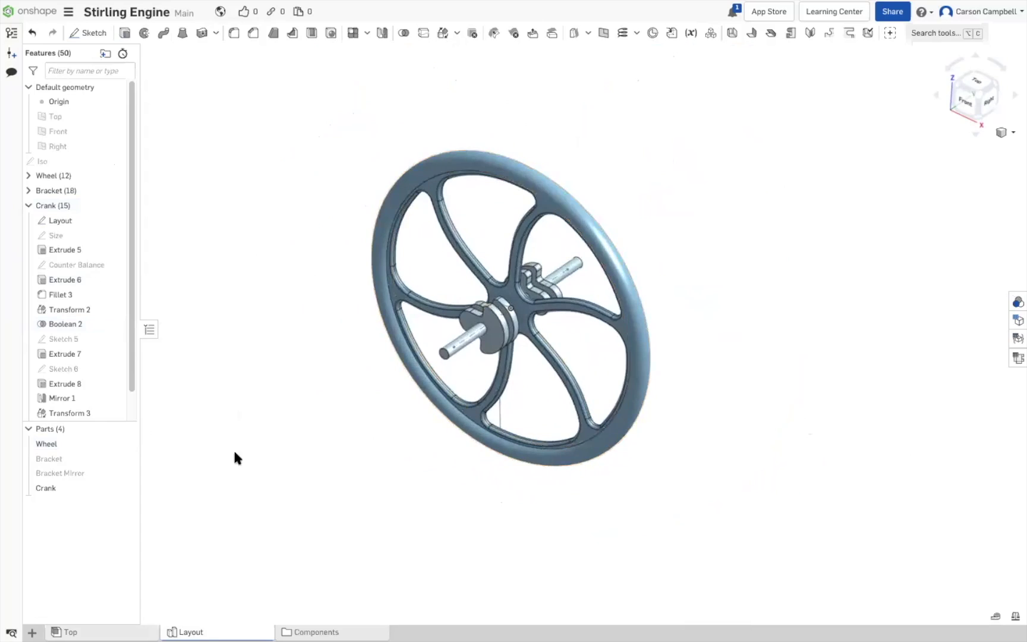
Edit the Crank folder's Layout sketch with the final model shown, and swing the crank arm's outer endpoint below the shaft centre
double_click(65, 209)
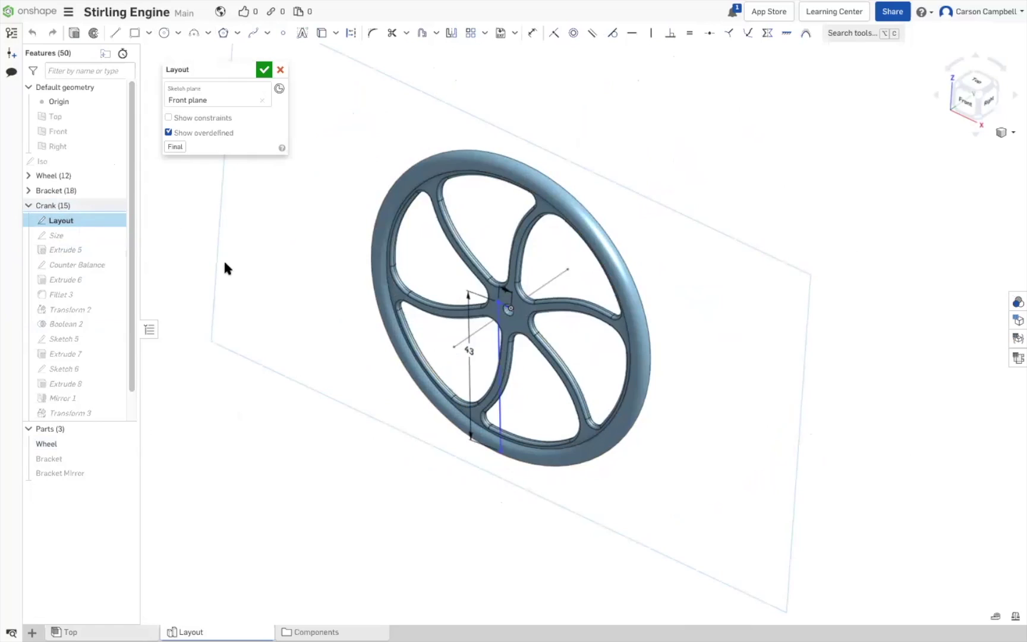
left_click(175, 146)
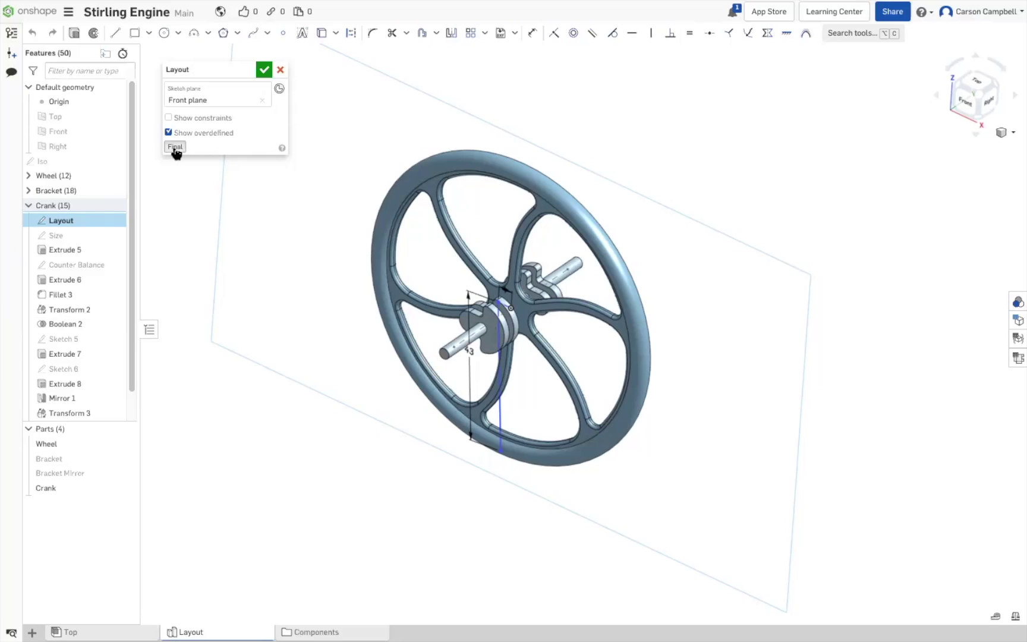
key("n")
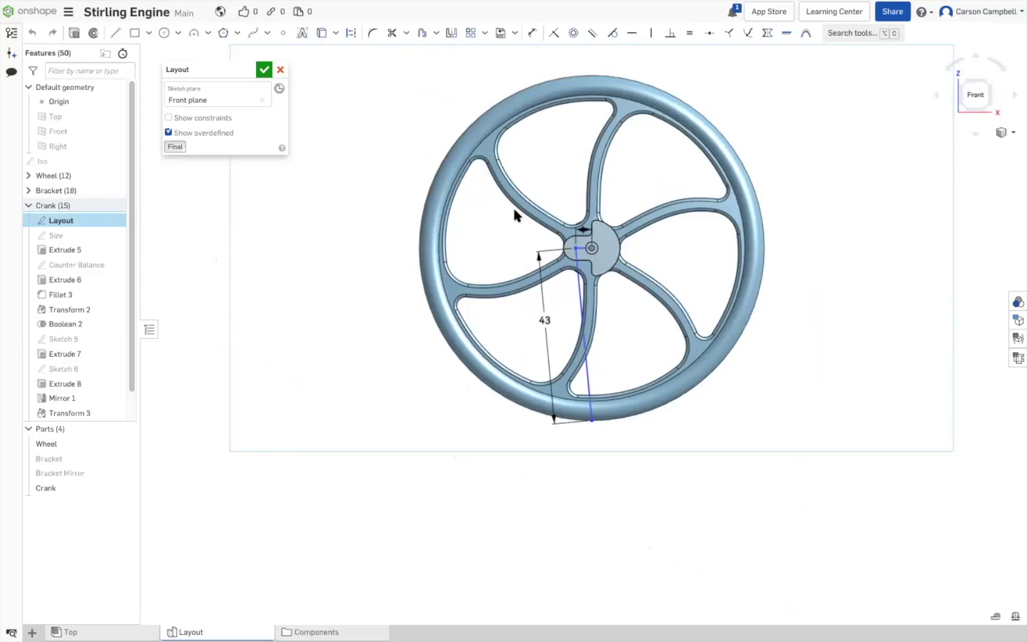
mouse_move(576, 246)
left_mouse_down()
mouse_move(596, 268)
mouse_move(587, 266)
left_mouse_up()
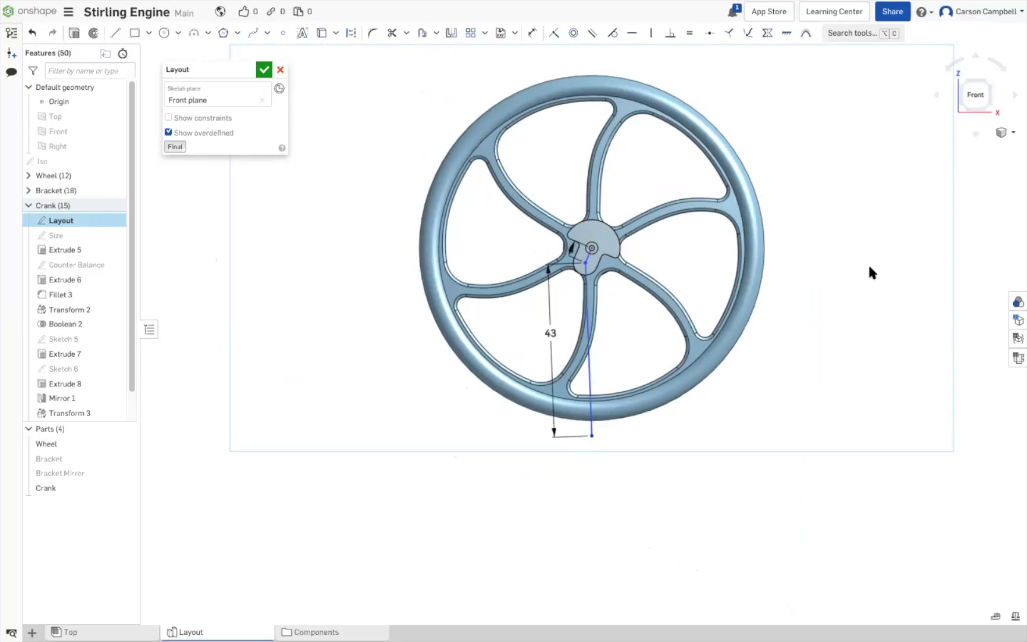
left_click(264, 70)
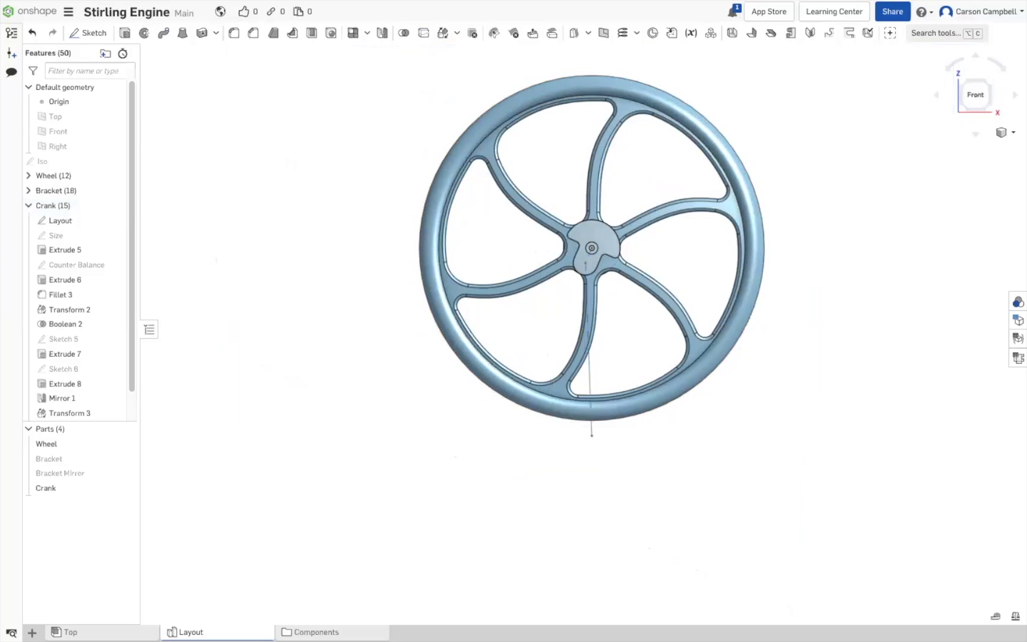
In the Top assembly, rotate the wheel while viewing it from the front to check how the Crank turns with it
left_click(71, 632)
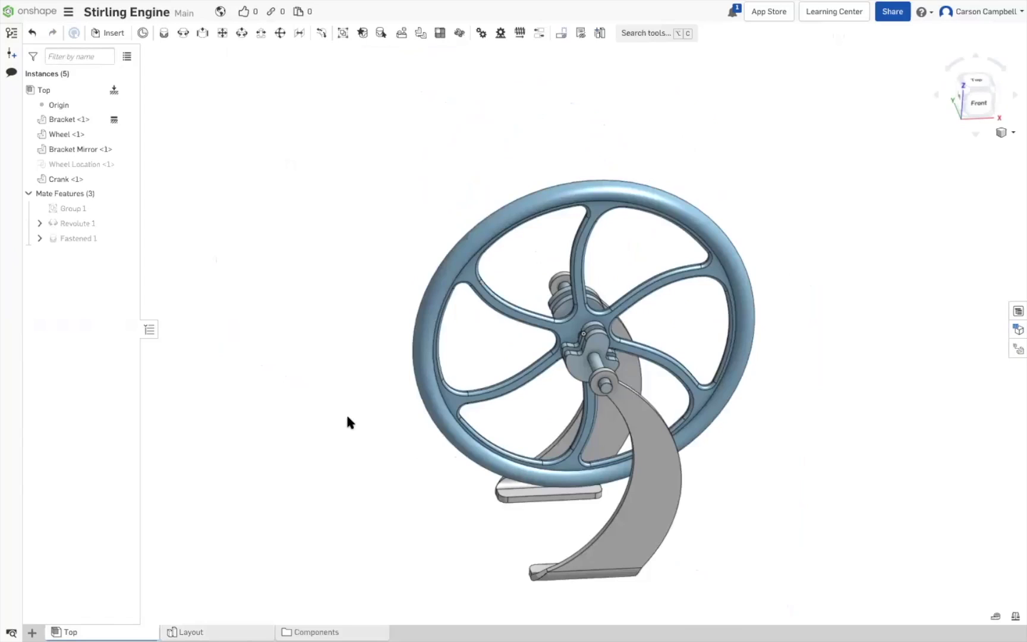
right_click(347, 417)
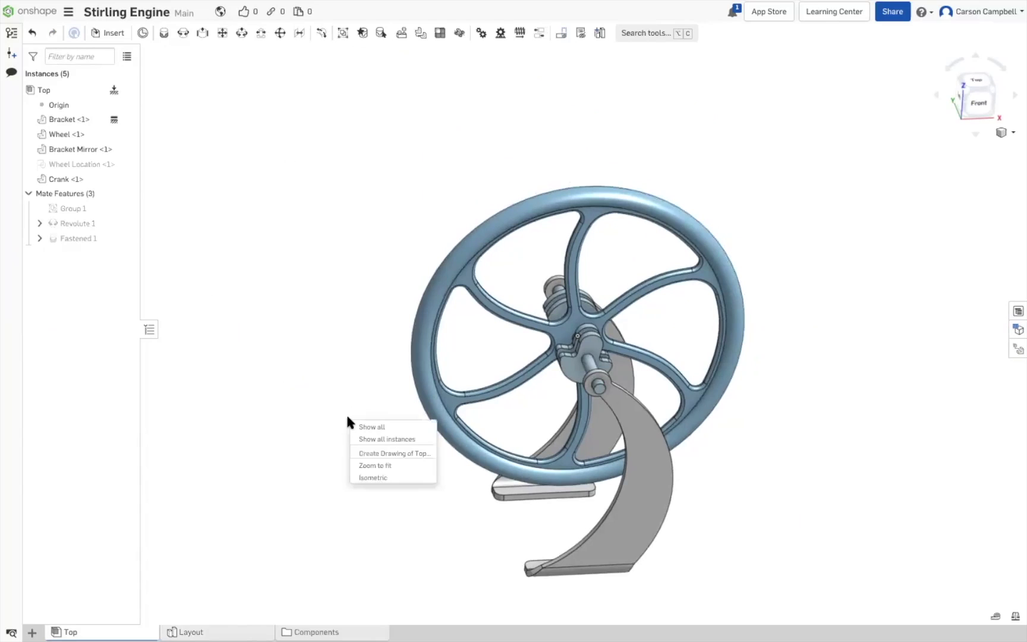
left_click(272, 344)
left_click(973, 105)
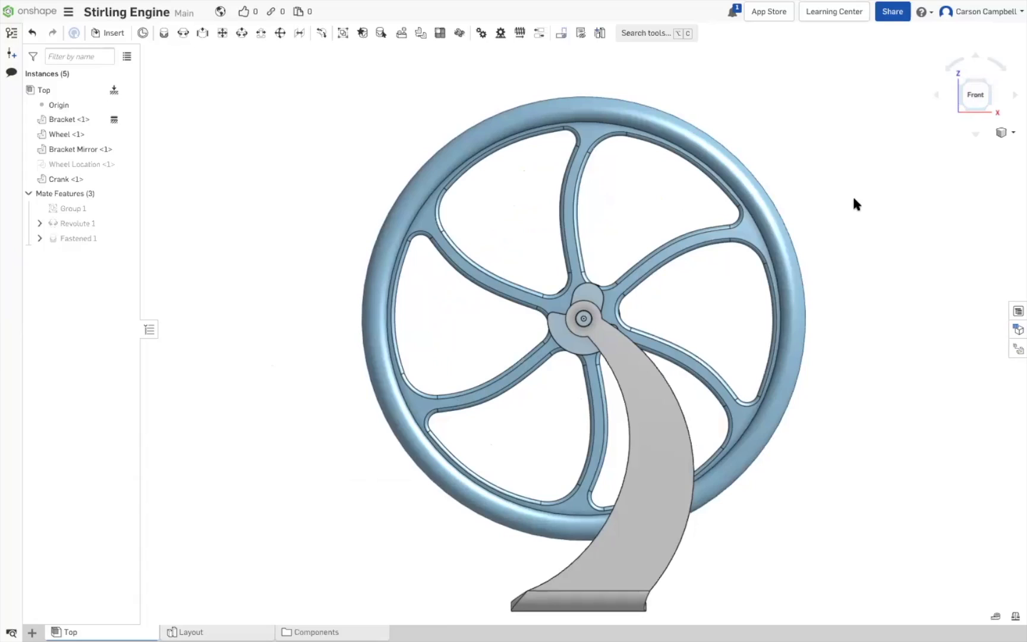
right_click_drag(854, 202, 791, 223)
scroll(772, 223, "down", 1)
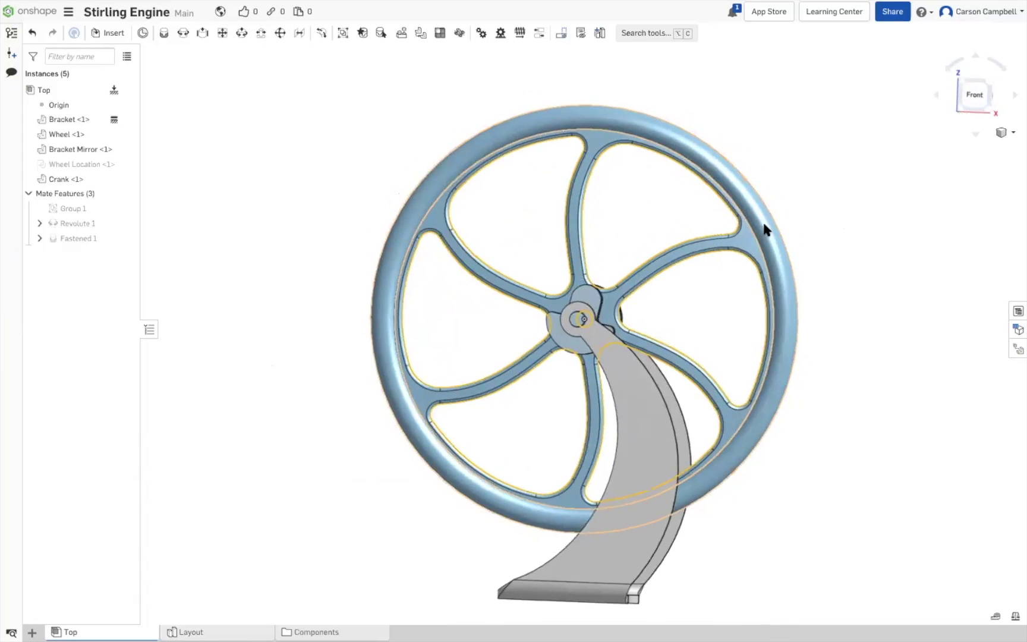
left_click_drag(771, 231, 781, 268)
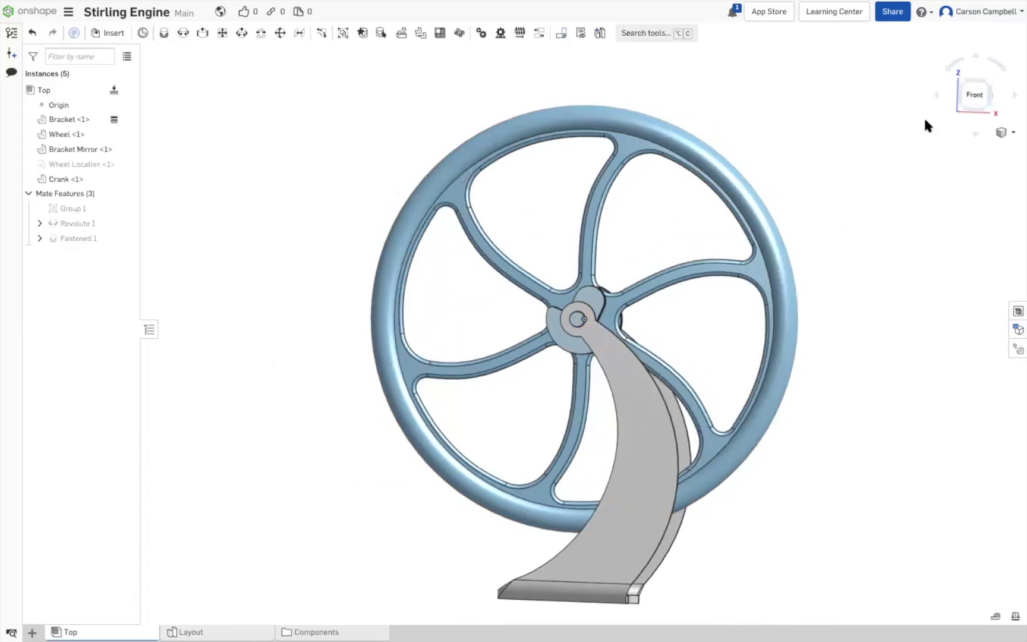
left_click(967, 100)
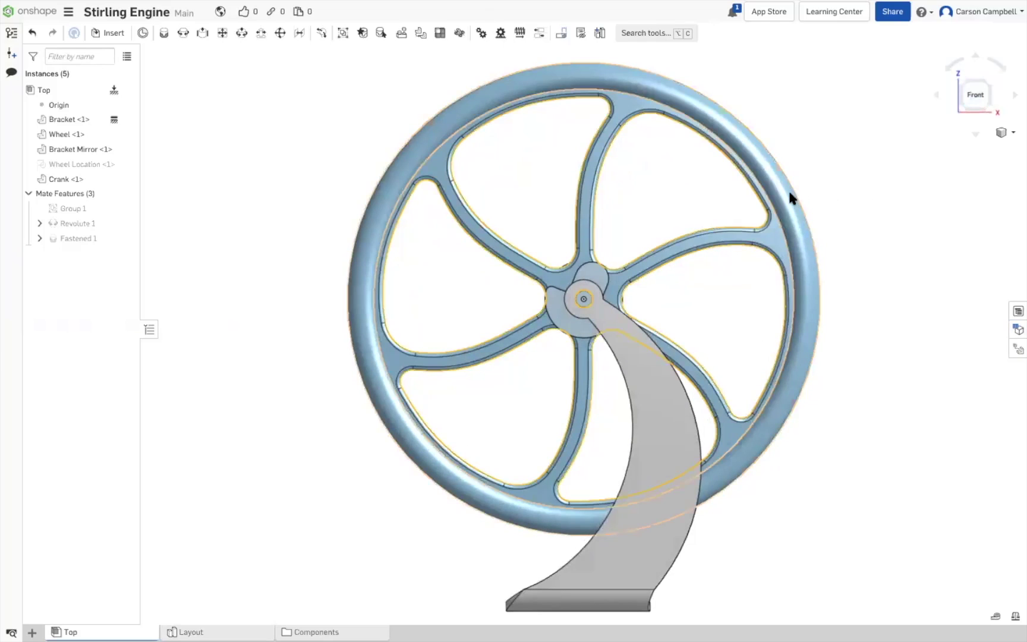
left_click_drag(795, 207, 741, 451)
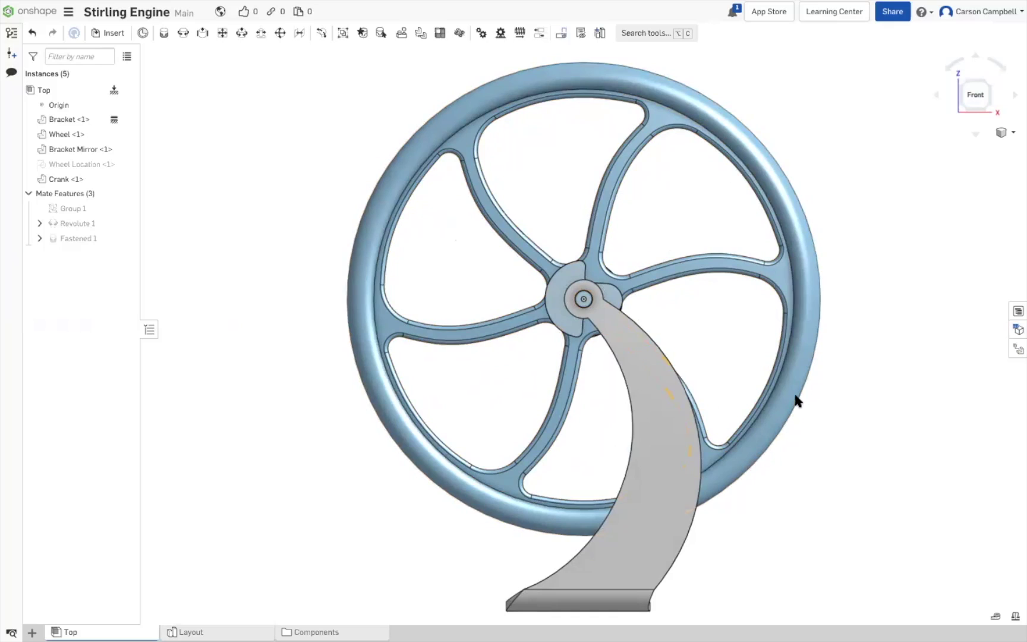
left_click_drag(801, 381, 806, 367)
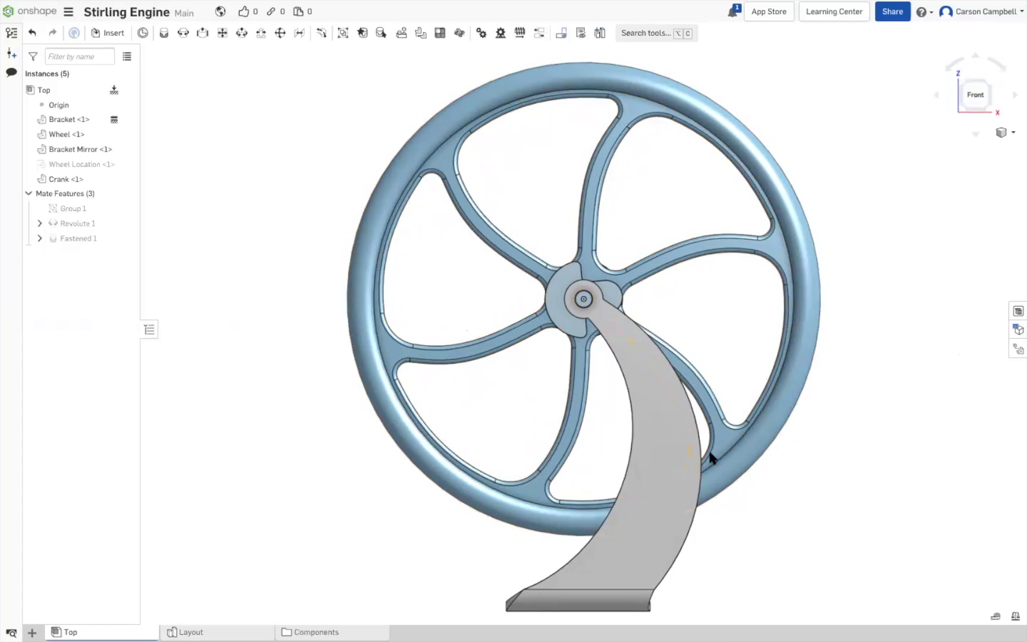
Edit the Crank folder's Layout sketch in the Layout Part Studio and swing the crank arm's outer endpoint to the lower right of the shaft centre
left_click(196, 632)
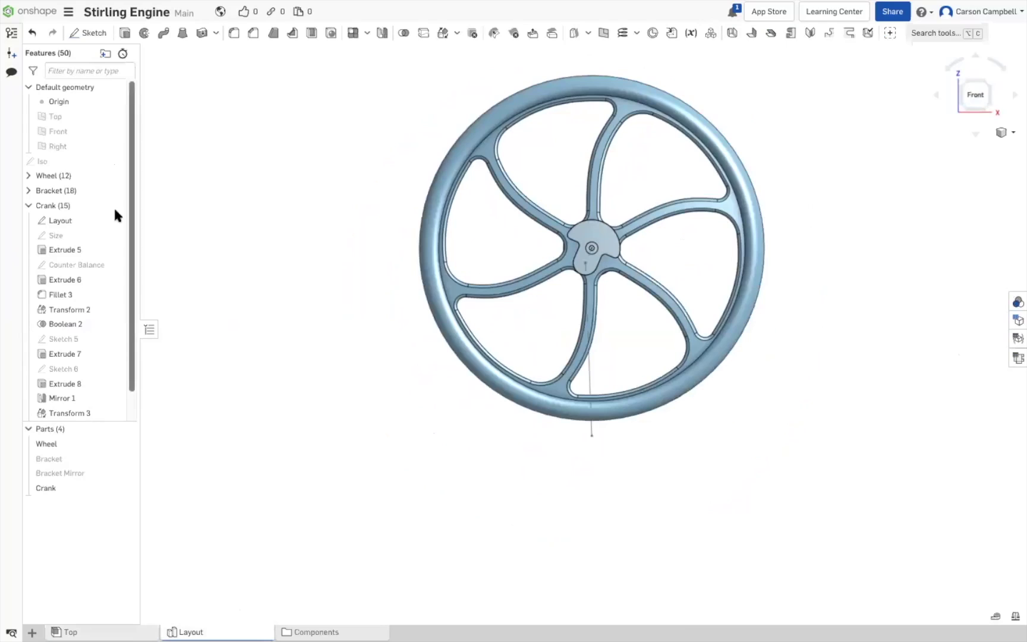
left_click(79, 220)
double_click(78, 219)
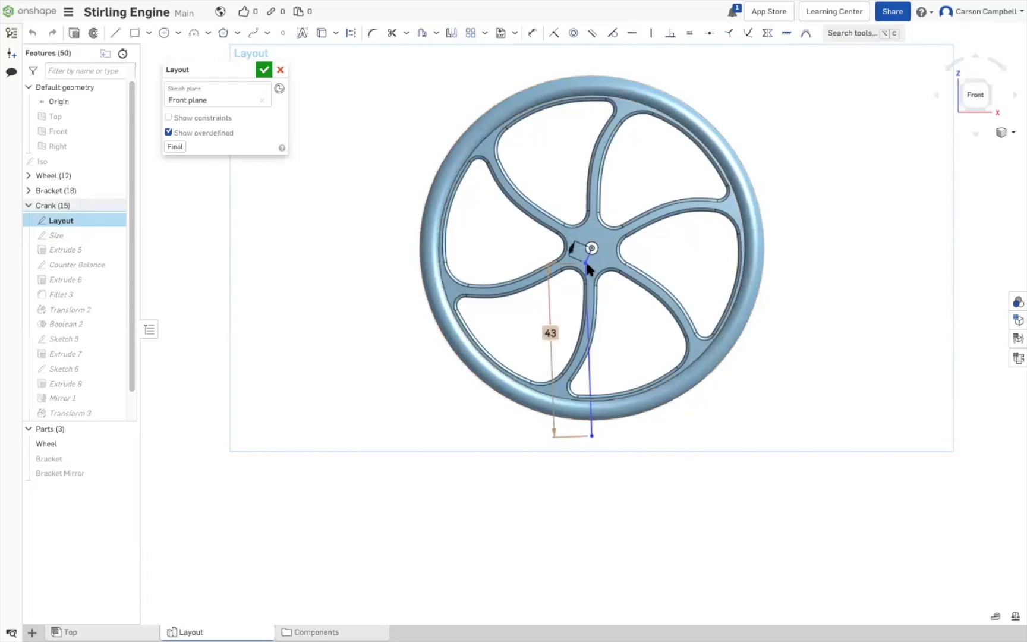
left_click_drag(588, 262, 607, 258)
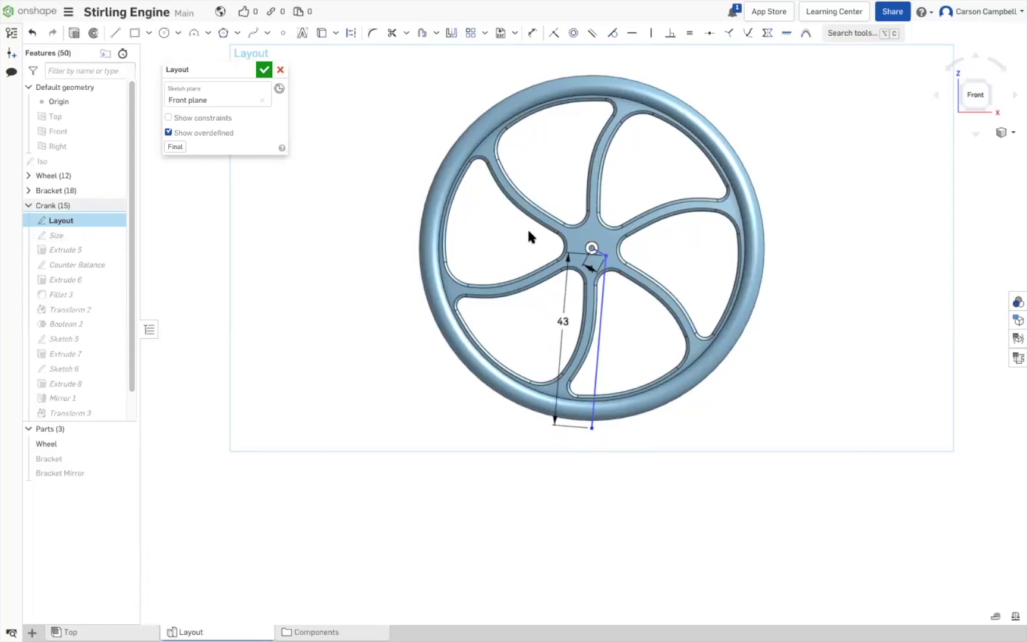
left_click(264, 71)
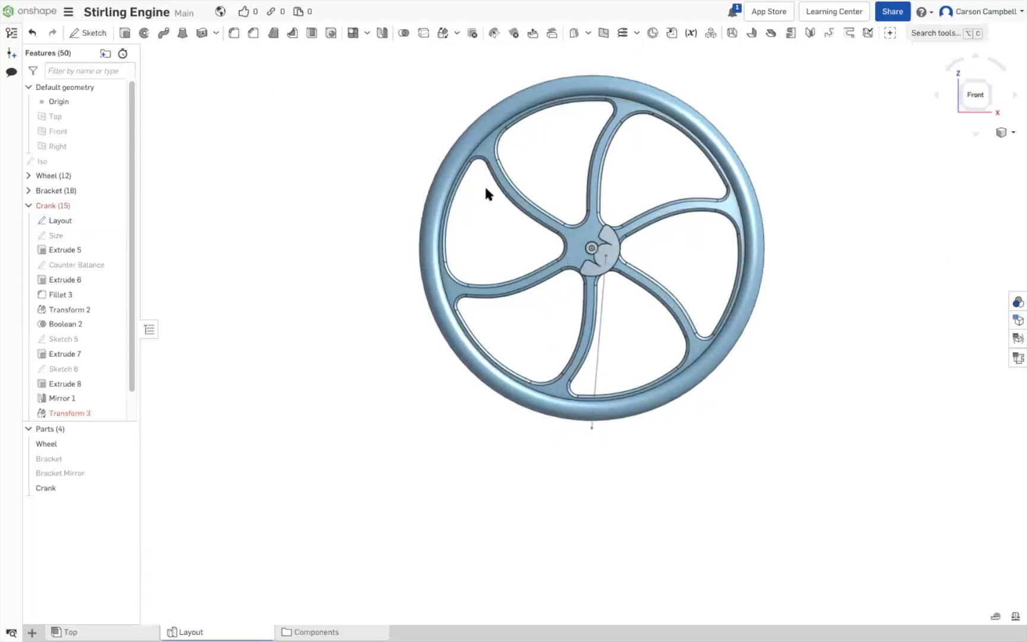
Edit the Crank's Layout sketch with the final model shown and swing the arm's outer endpoint further left, slightly below the shaft centre
scroll(687, 259, "up", 5)
mouse_move(686, 259)
right_mouse_down()
mouse_move(715, 262)
mouse_move(682, 269)
mouse_move(701, 267)
right_mouse_up()
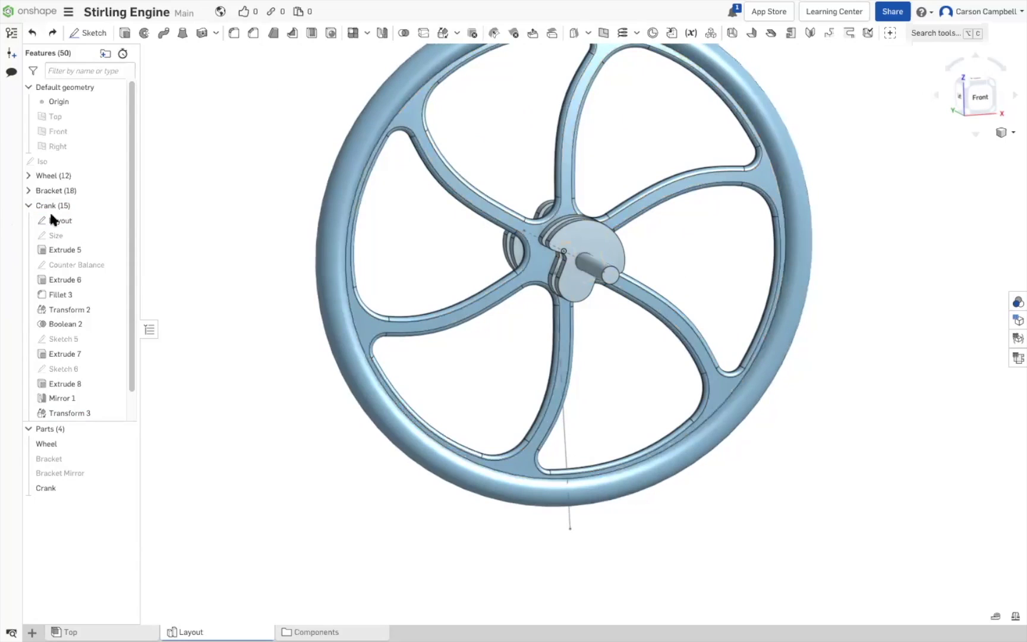
double_click(59, 220)
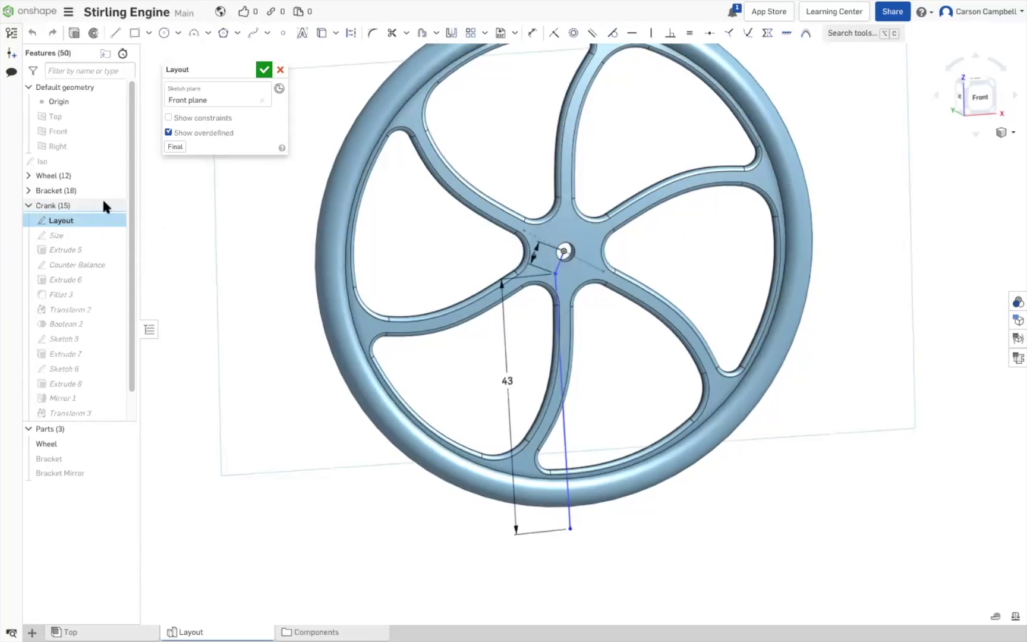
left_click(177, 147)
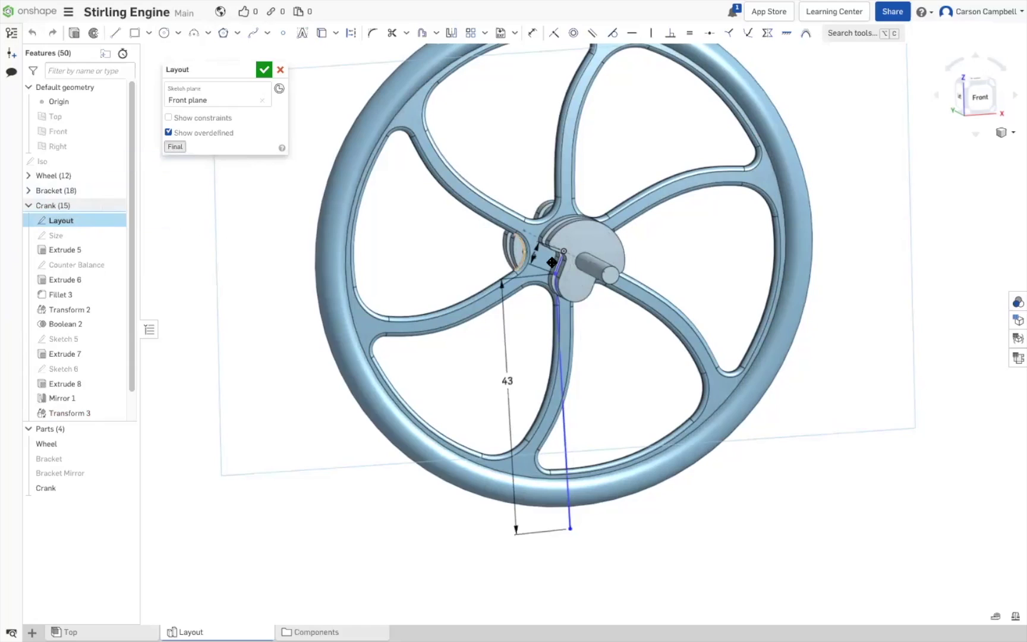
left_click_drag(555, 273, 542, 260)
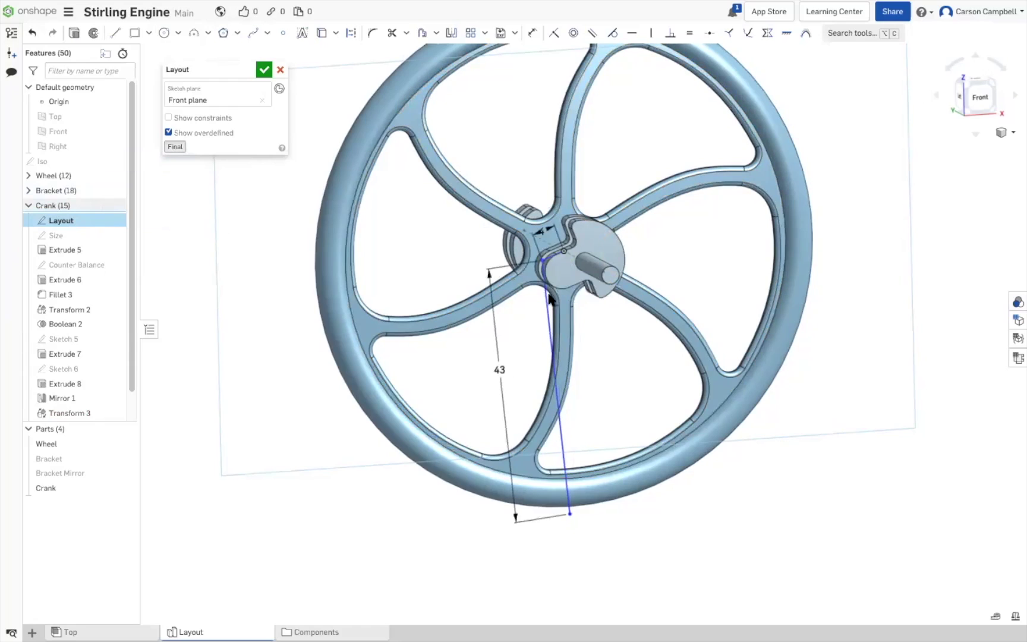
left_click(266, 71)
left_click(979, 96)
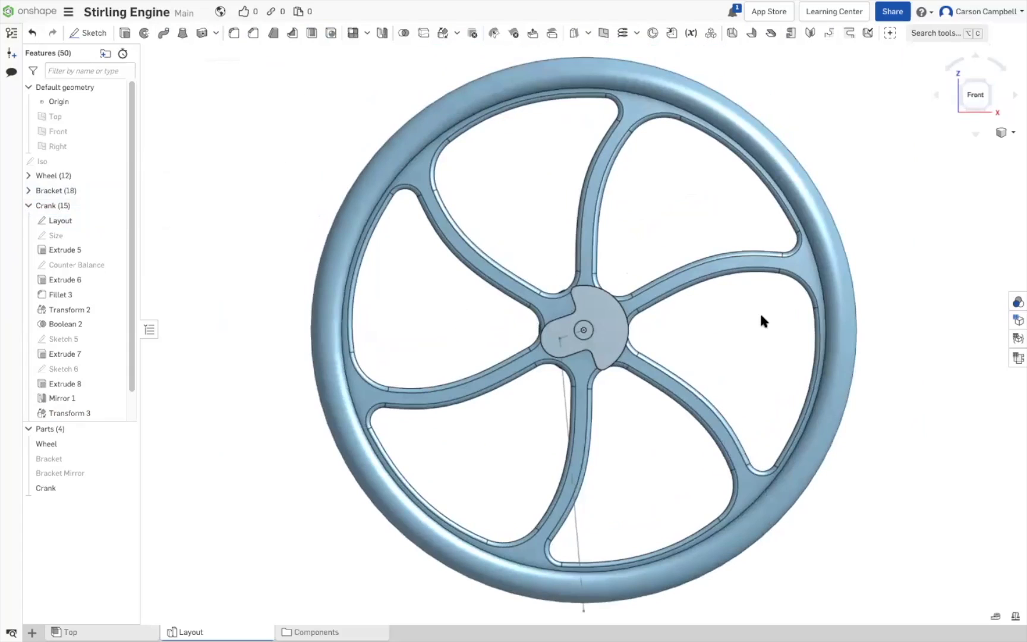
Rotate the wheel in the Top assembly to check the Crank's updated orientation against the spokes
left_click(68, 632)
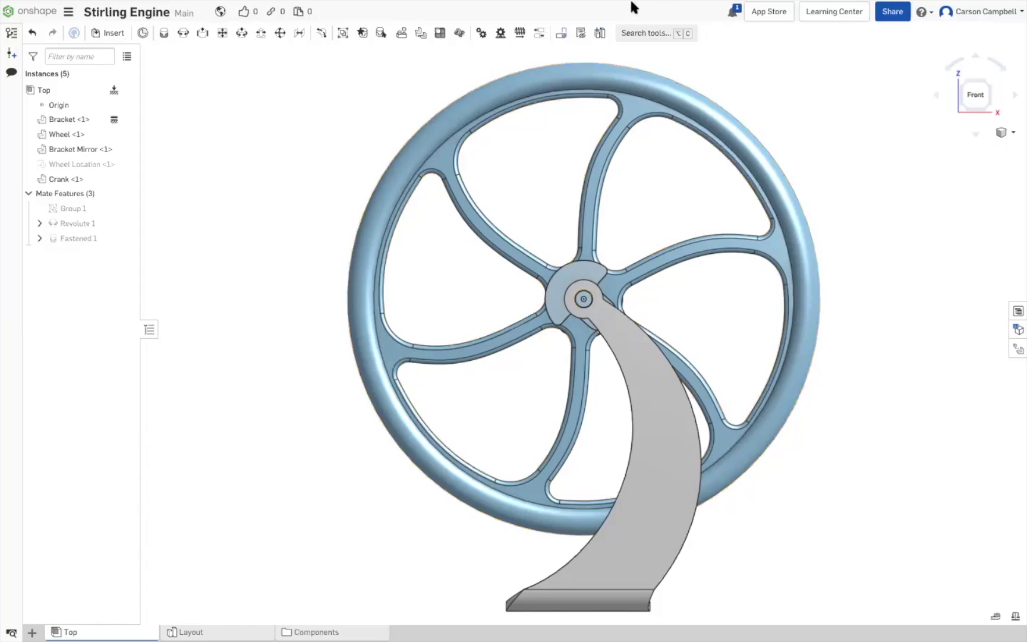
left_click_drag(760, 225, 985, 319)
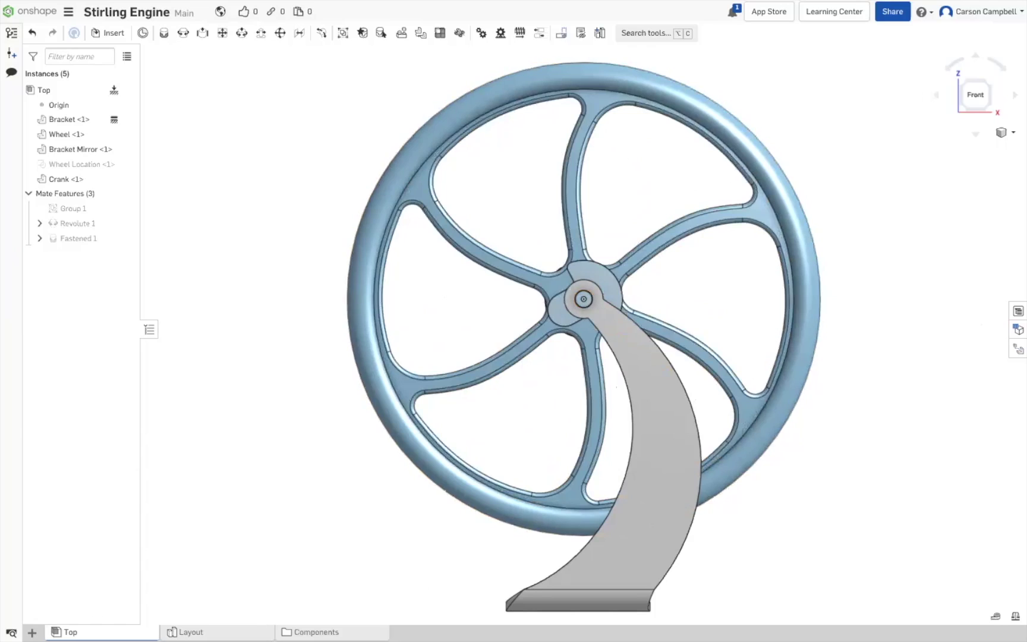
In the Layout Part Studio, check the combined mass properties and center of mass of the Wheel and Crank
left_click(185, 632)
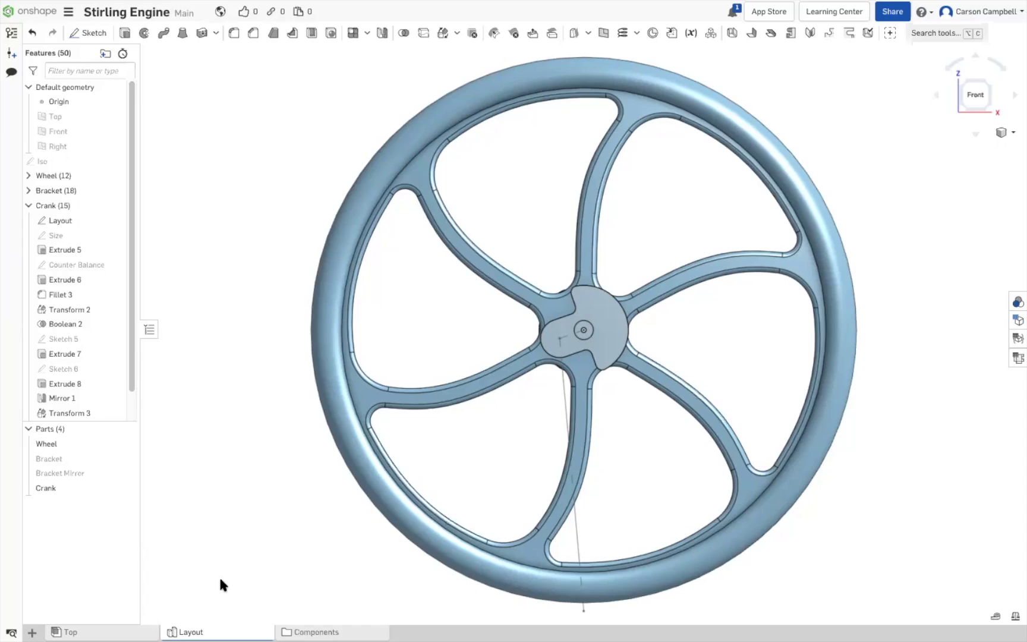
left_click(48, 444)
left_click(60, 488)
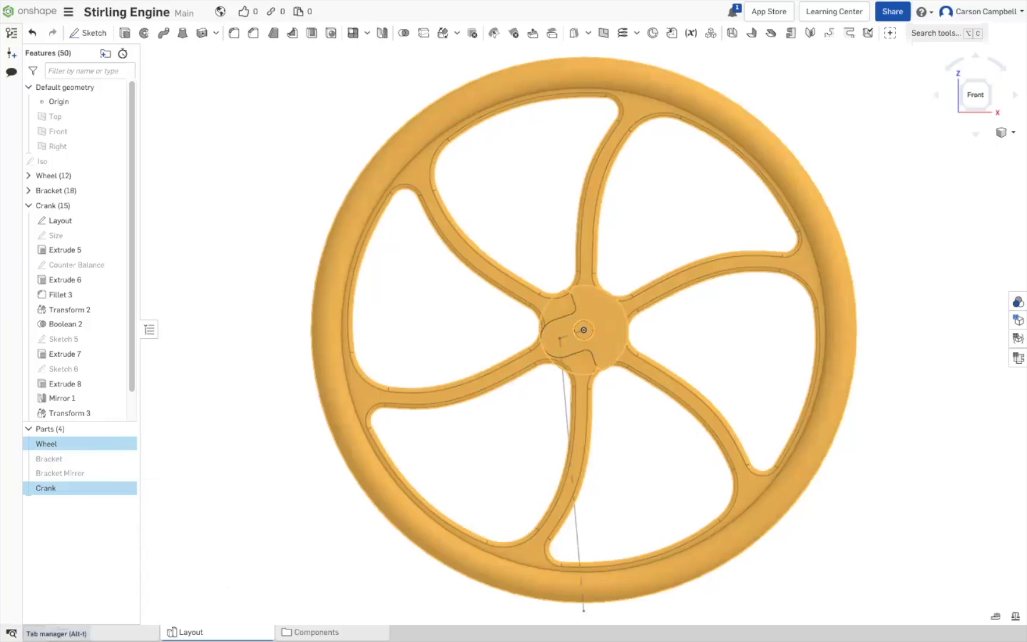
left_click(1015, 618)
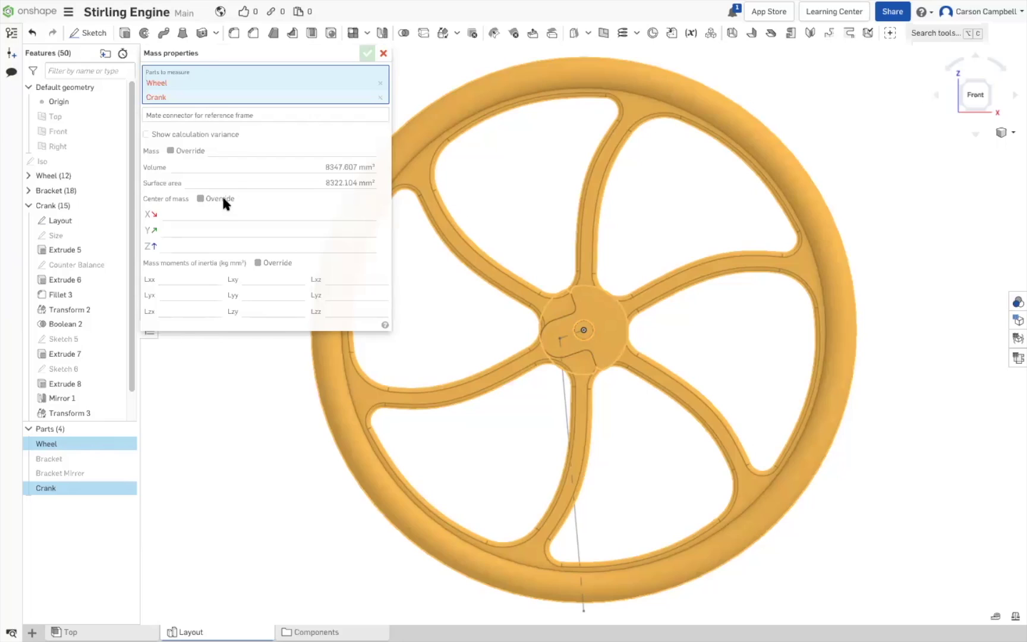
left_click(259, 208)
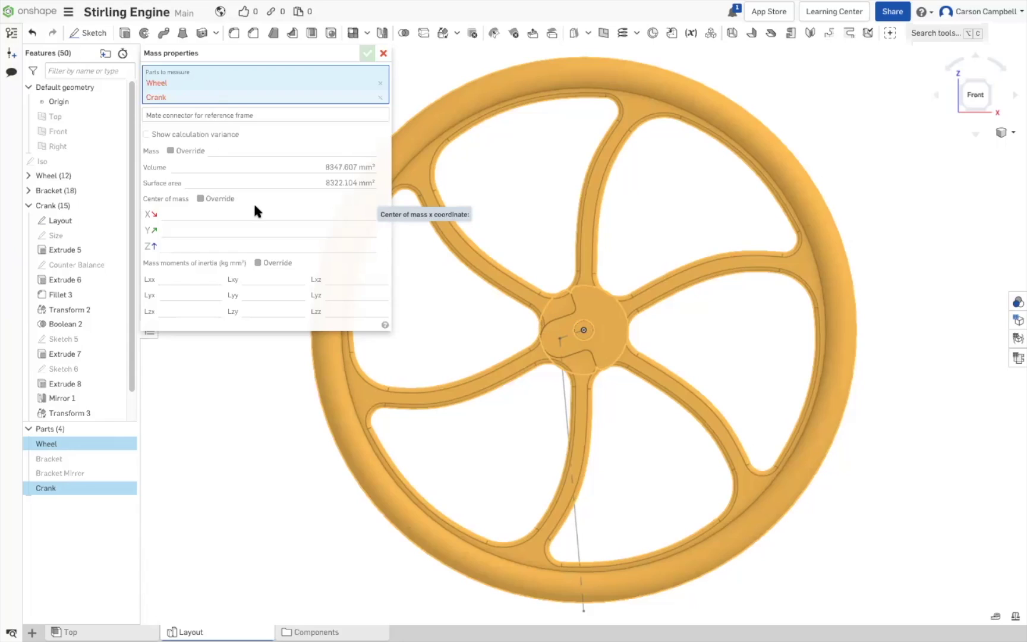
left_click(368, 54)
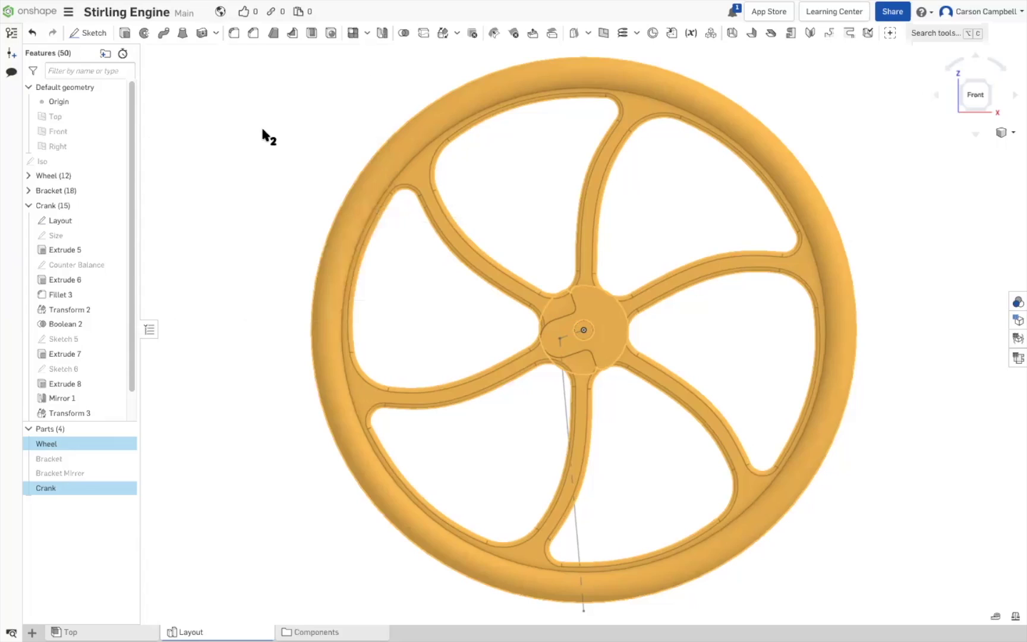
Assign the Aluminum material from the Onshape Material Library to the Wheel part
right_click(85, 445)
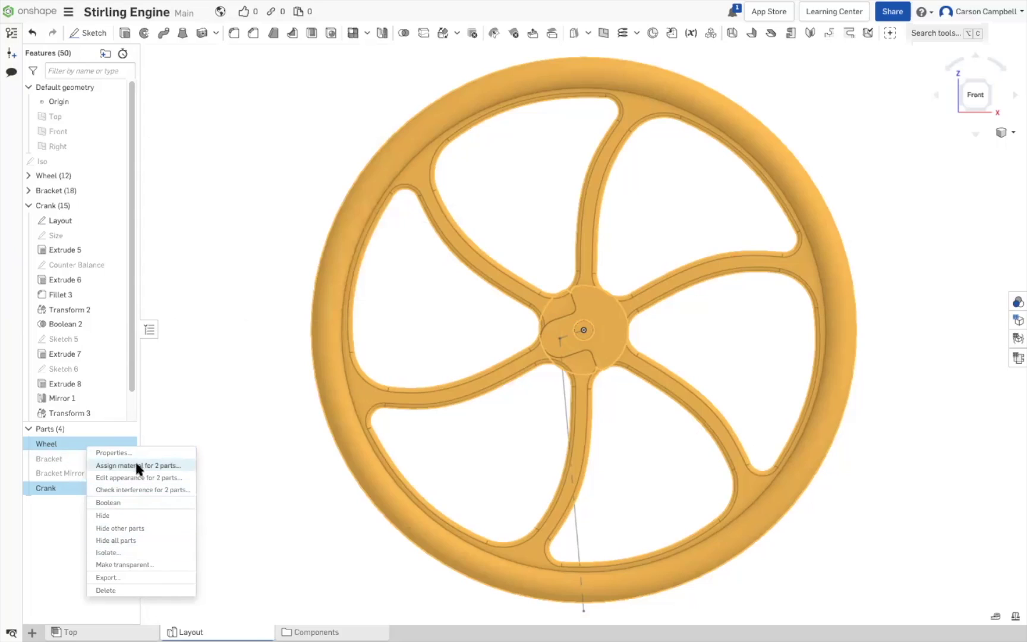
key("Escape")
right_click(103, 444)
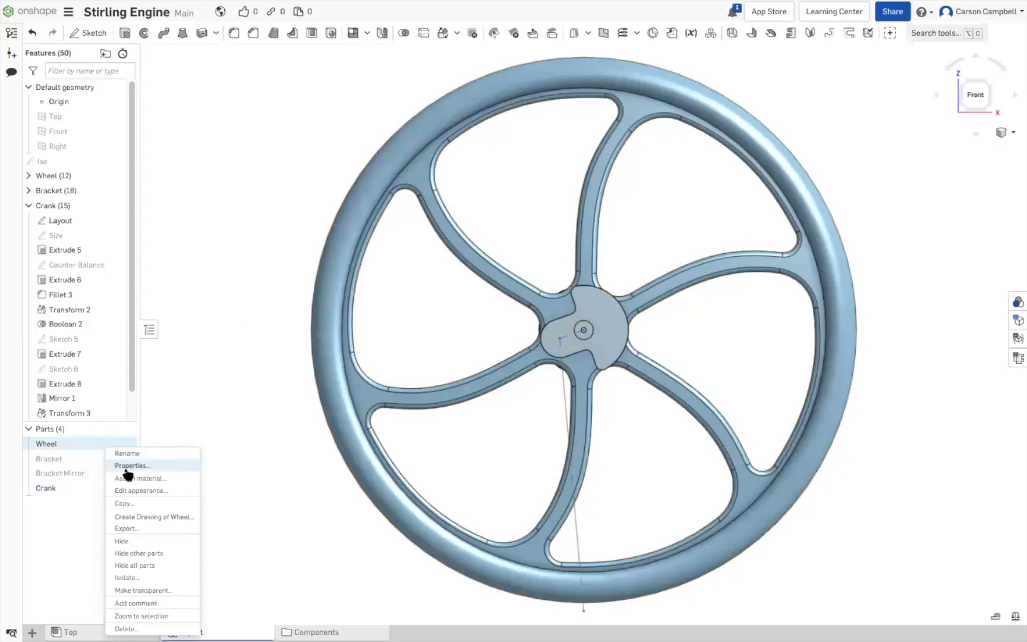
key("Escape")
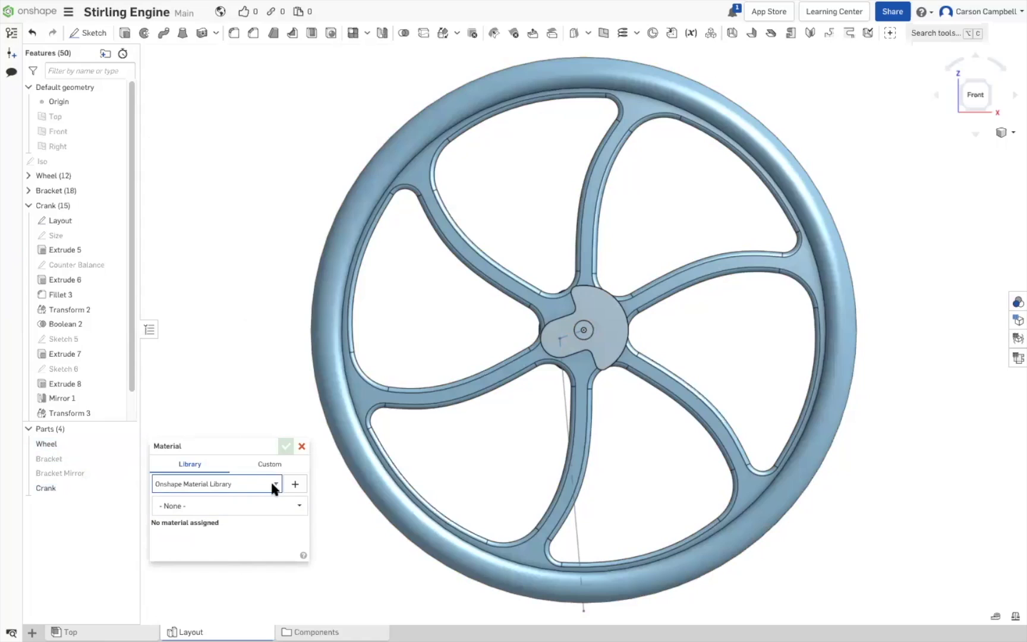
left_click(70, 445)
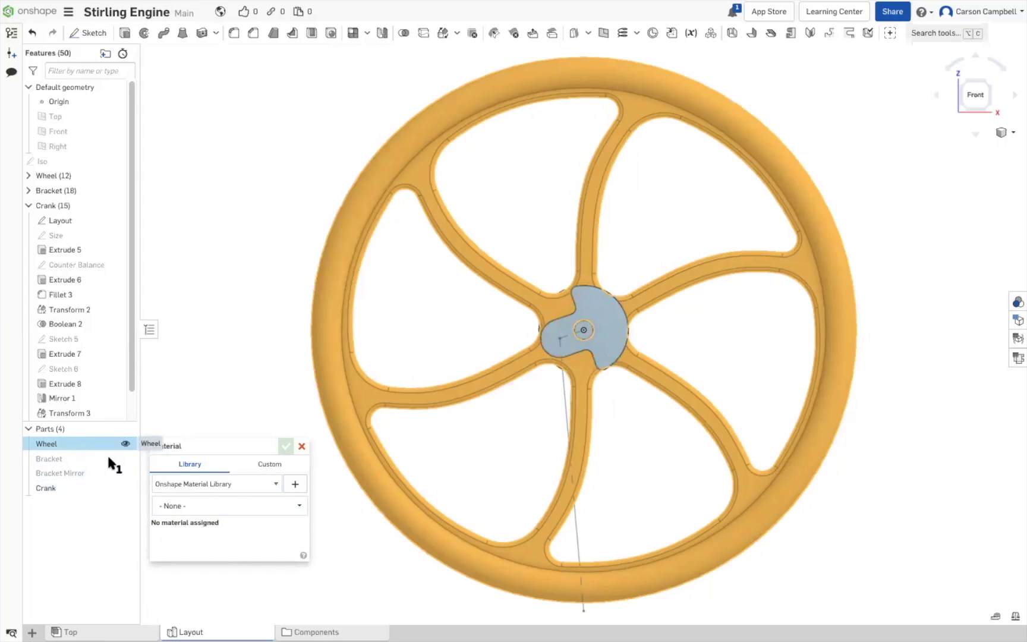
left_click(264, 506)
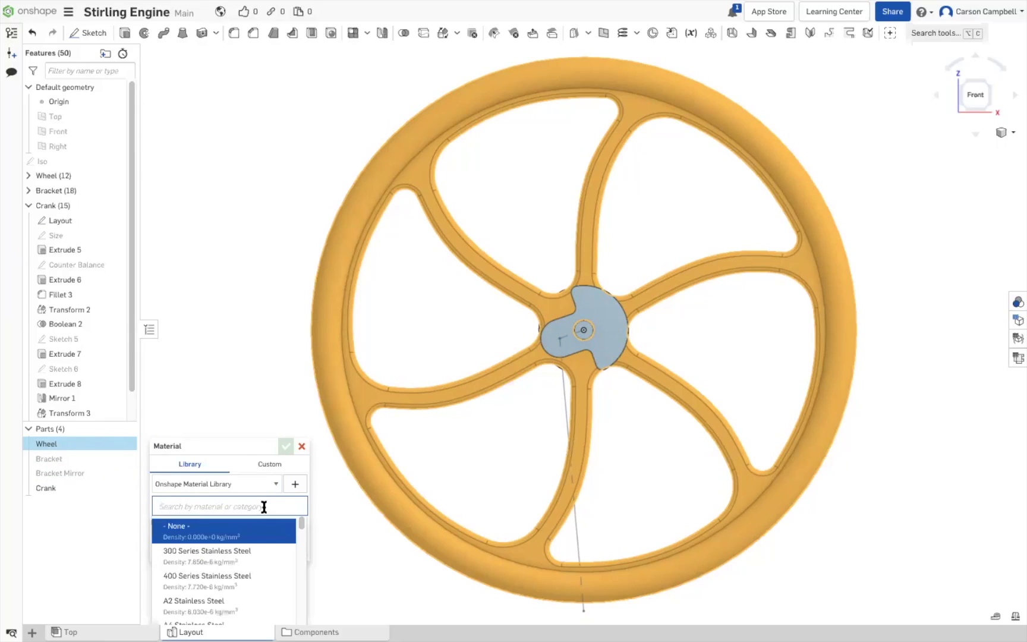
scroll(259, 537, "down", 3)
scroll(260, 538, "down", 3)
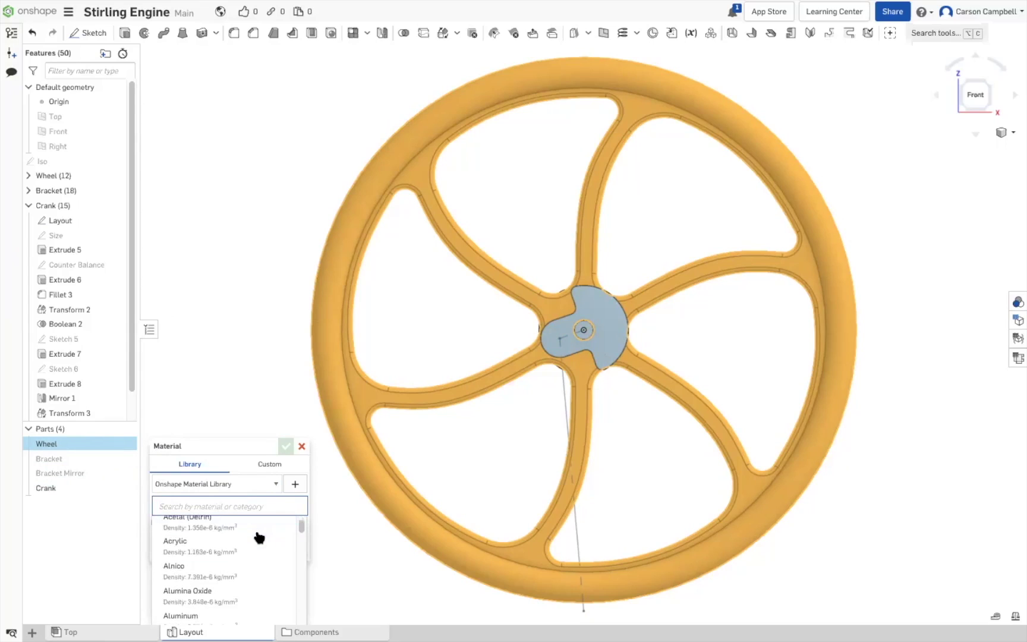
scroll(217, 608, "down", 1)
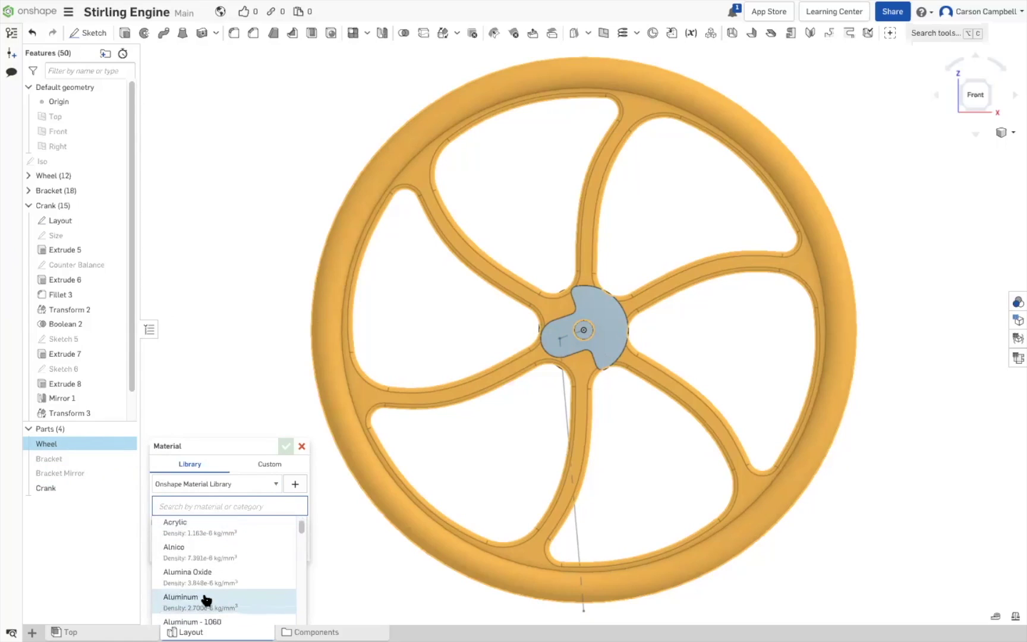
scroll(205, 598, "down", 5)
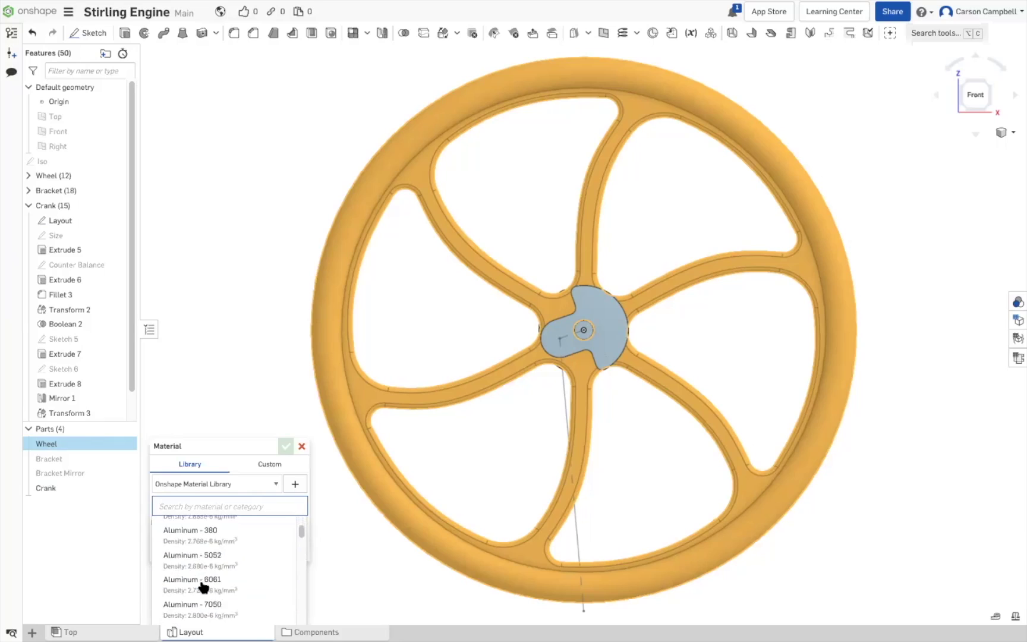
scroll(203, 587, "up", 3)
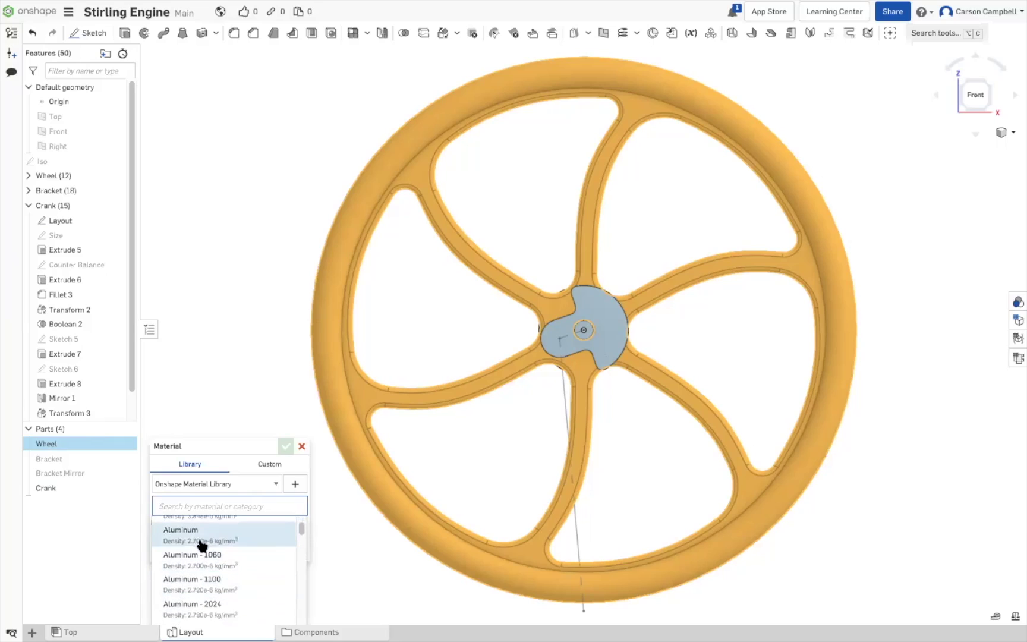
left_click(202, 545)
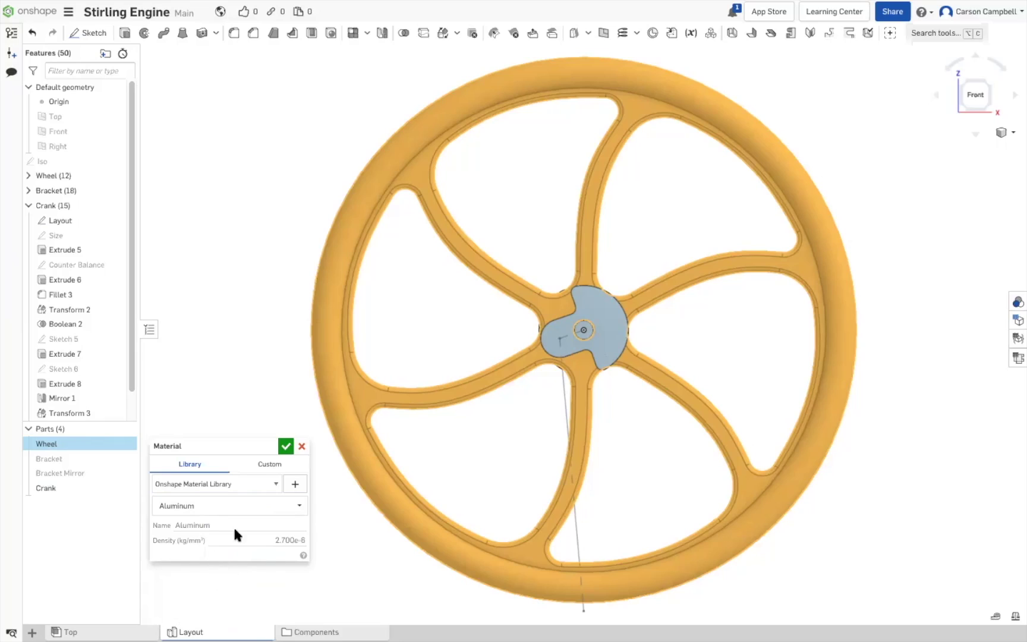
left_click(286, 446)
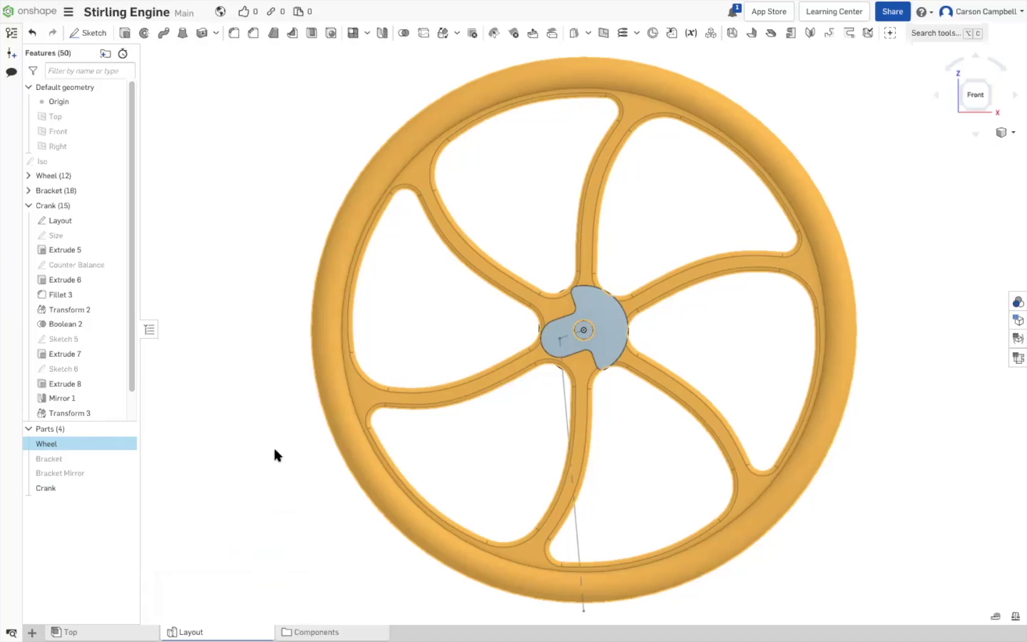
Assign the A2 Stainless Steel material from the Onshape Material Library to the Crank part
left_click(275, 455)
right_click(80, 487)
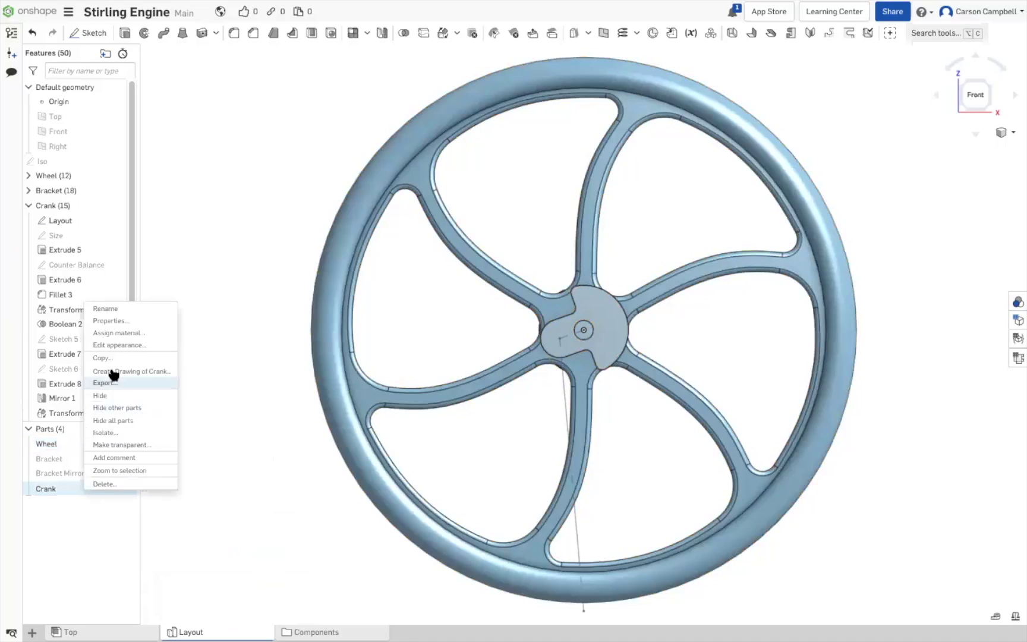
left_click(117, 332)
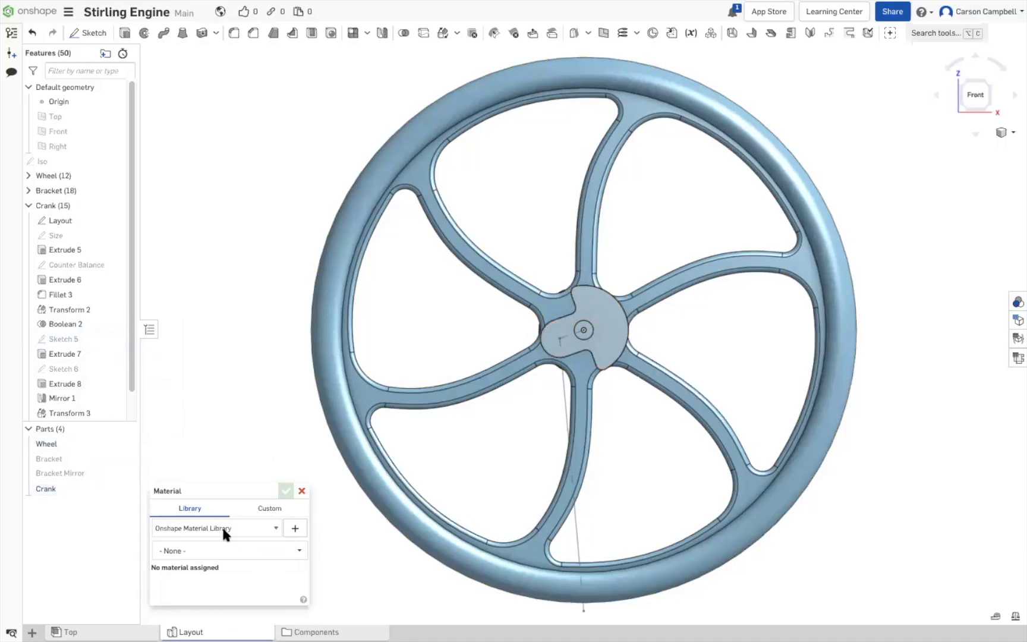
left_click(227, 552)
scroll(218, 512, "down", 3)
scroll(216, 512, "down", 3)
type("steel")
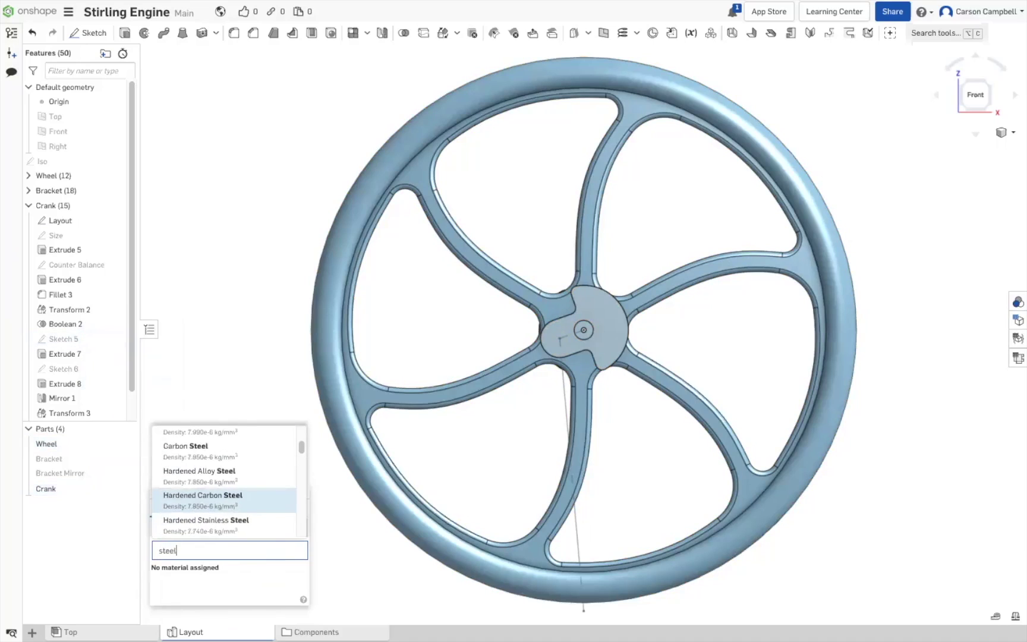
key("BackSpace")
key("BackSpace")
key("BackSpace")
type("ain")
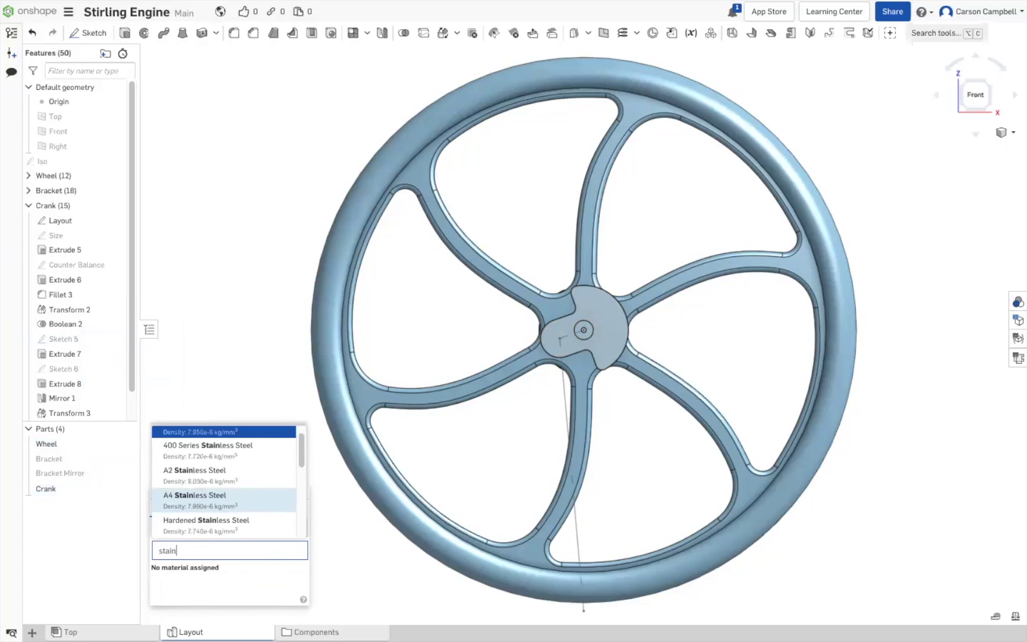
left_click(211, 476)
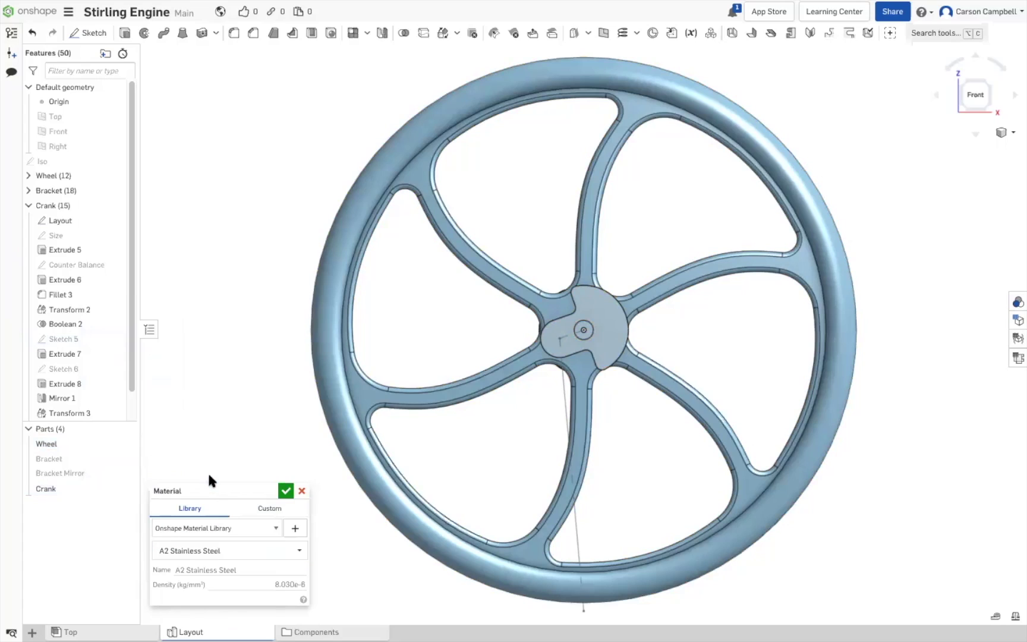
left_click(285, 491)
Evaluate the combined mass properties of the Crank and Wheel with their assigned materials
right_click_drag(261, 492, 284, 505)
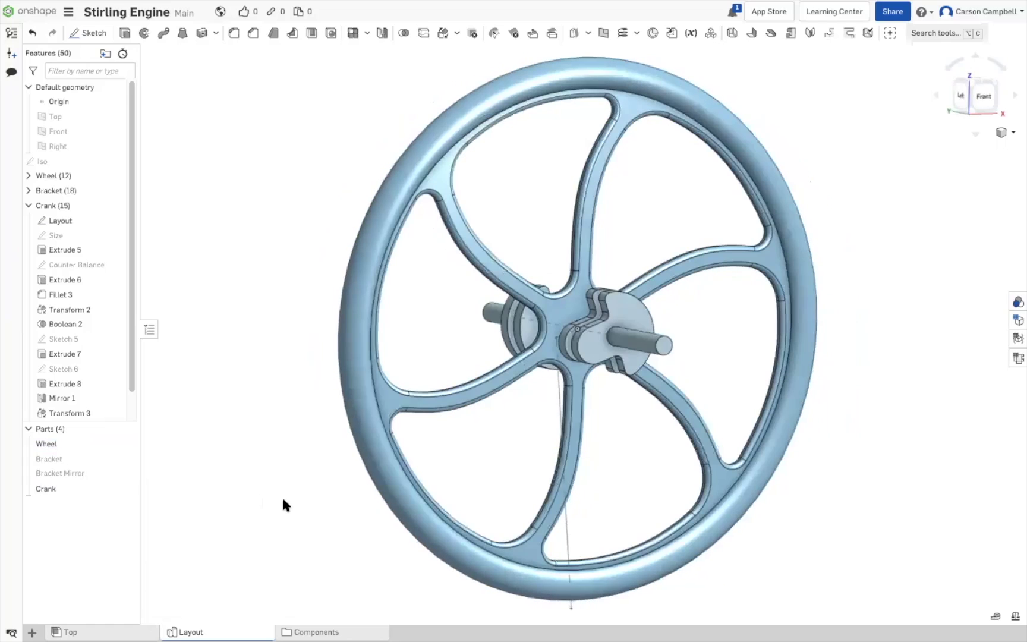
left_click(70, 486)
left_click(62, 445)
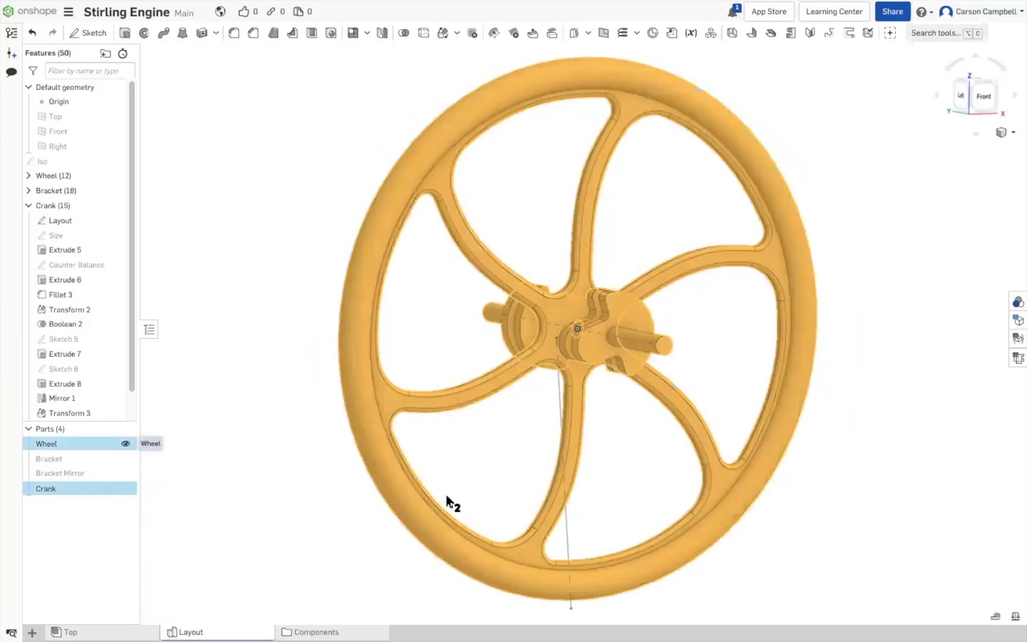
left_click(1015, 618)
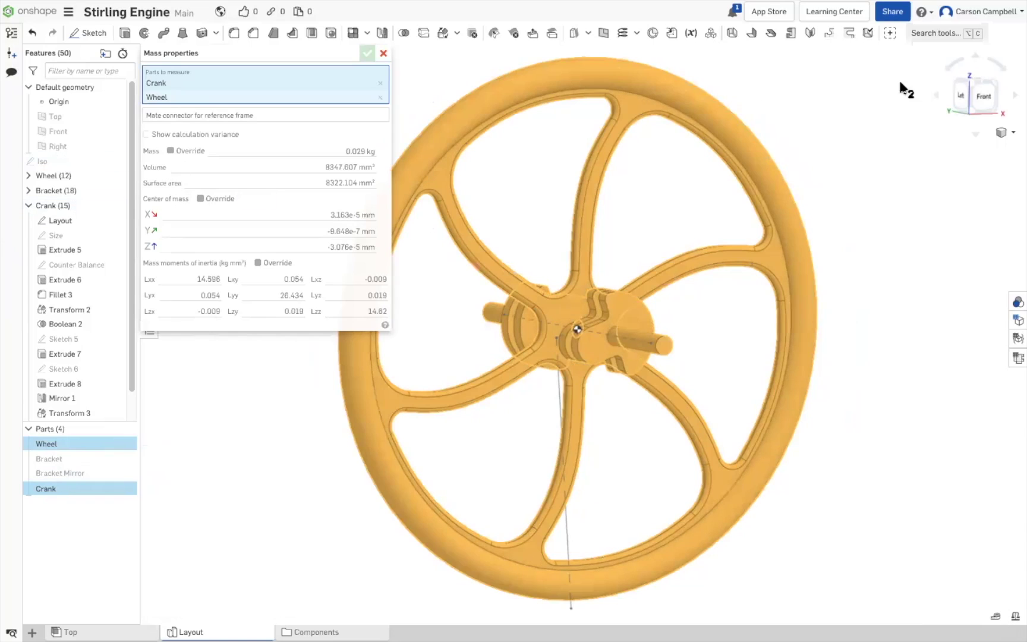
Examine the combined center of mass against the shaft centre in the front view, including its Z coordinate, and close the mass properties
left_click(982, 96)
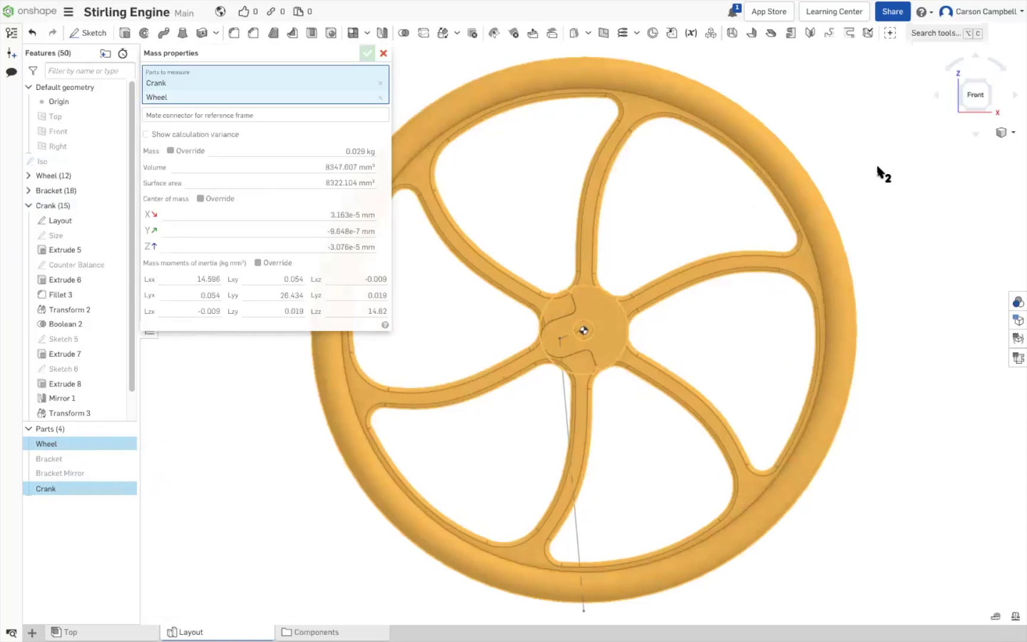
scroll(584, 330, "up", 4)
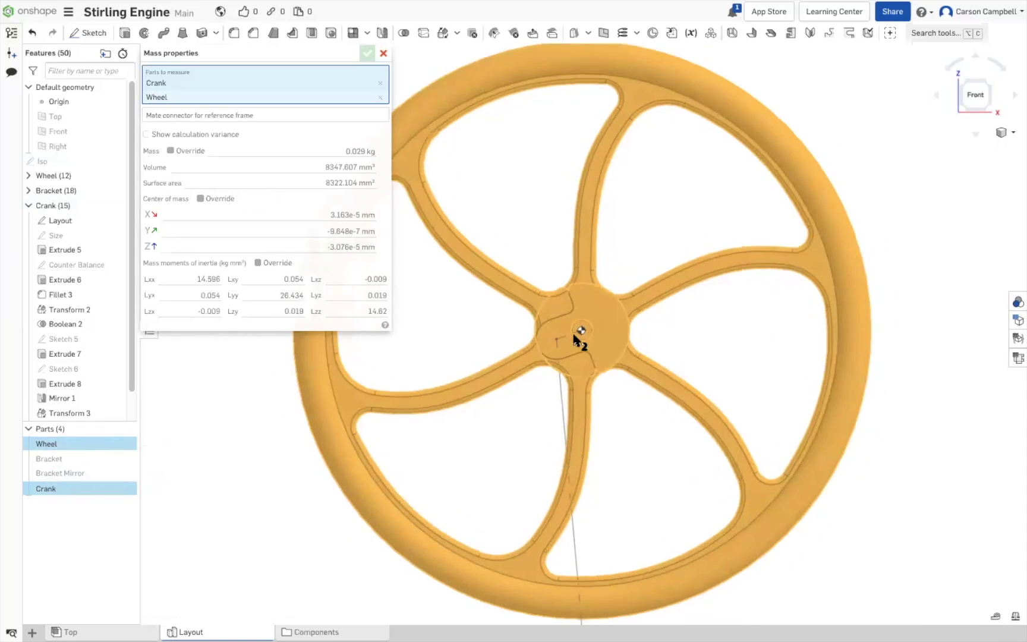
scroll(584, 330, "up", 8)
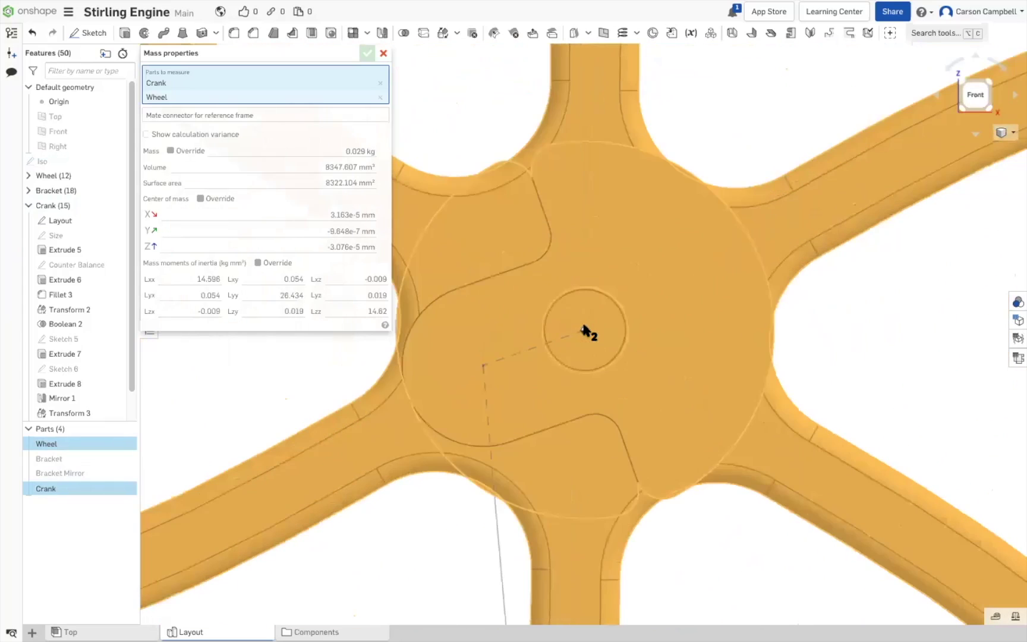
scroll(585, 335, "up", 6)
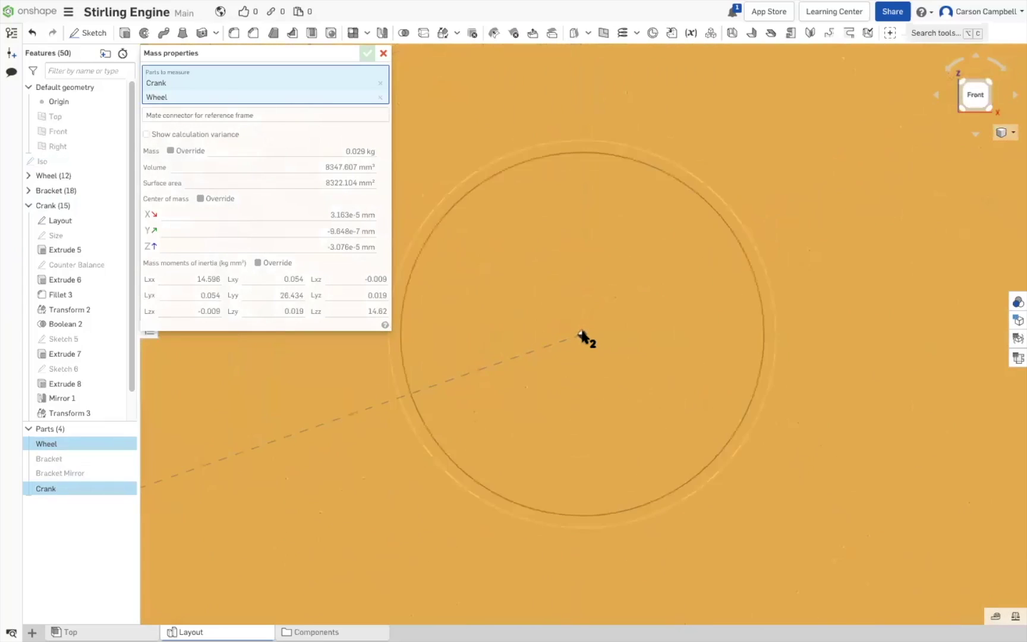
scroll(582, 337, "up", 6)
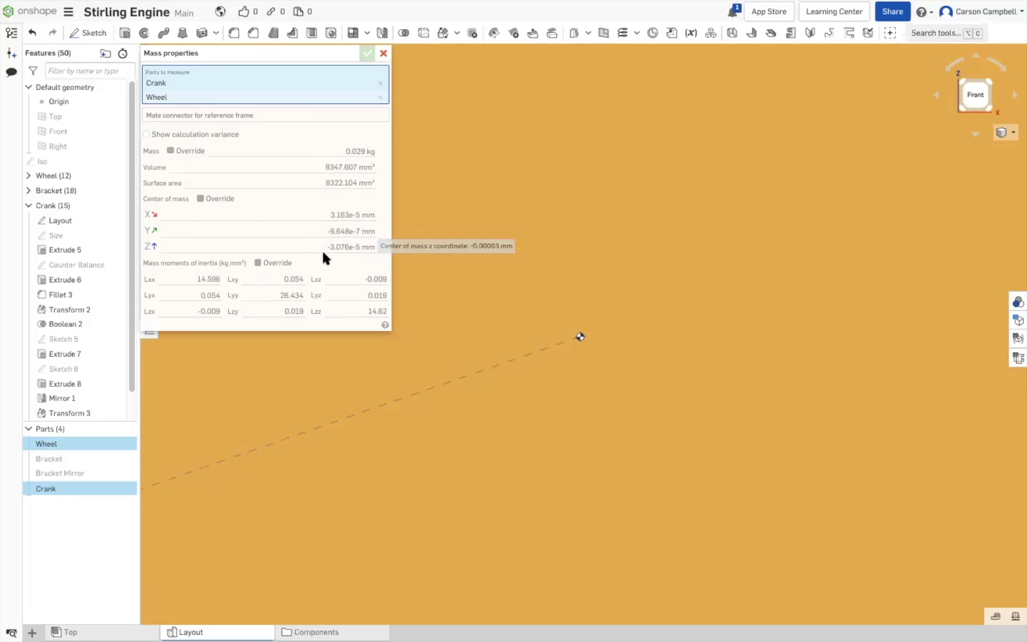
mouse_move(321, 253)
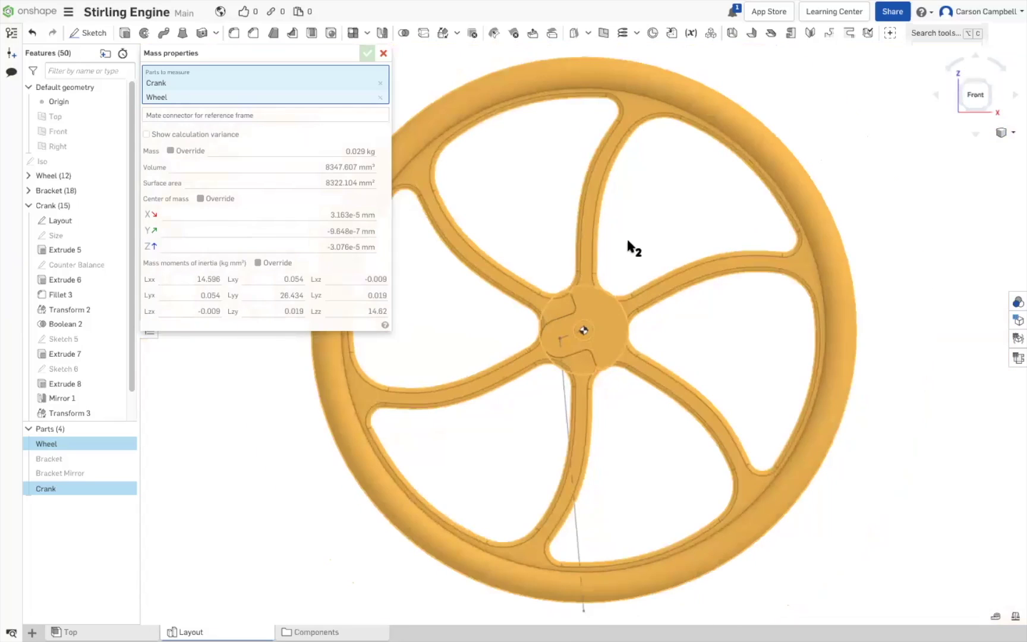
scroll(630, 247, "up", 2)
scroll(617, 479, "up", 3)
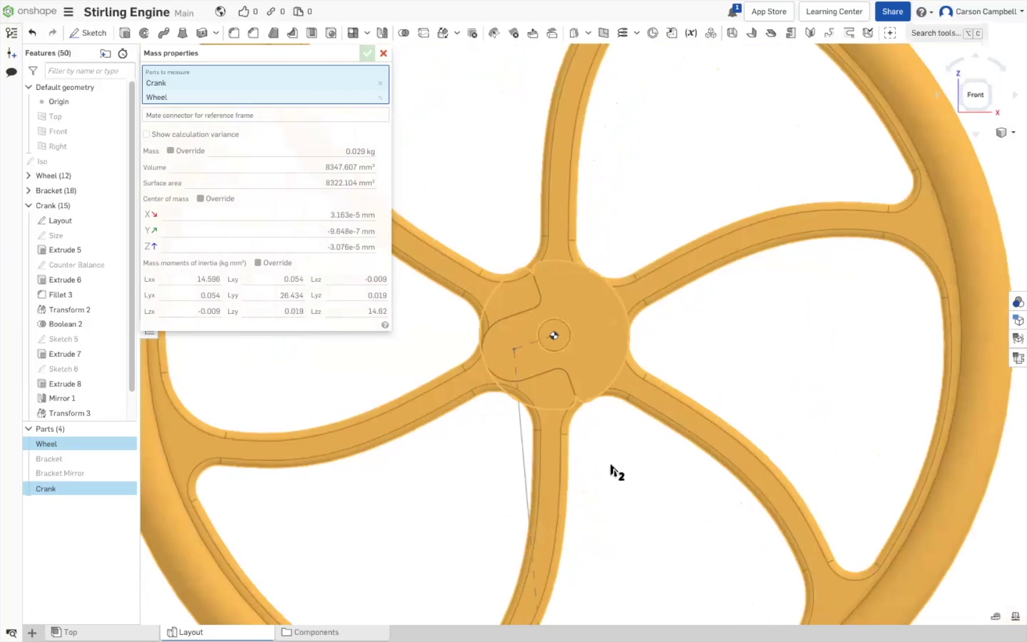
key("Escape")
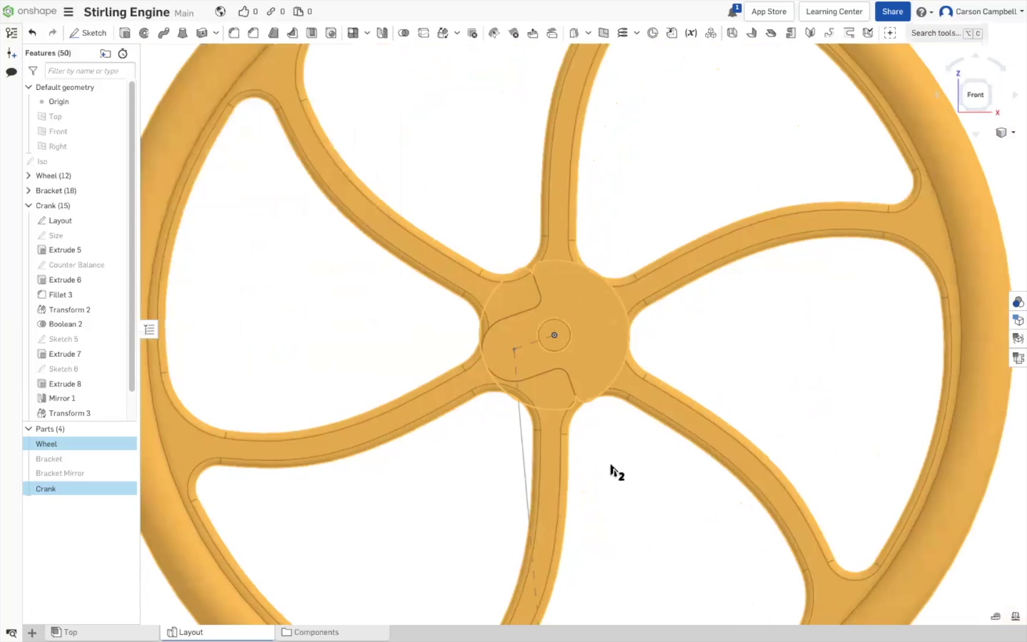
left_click(782, 389)
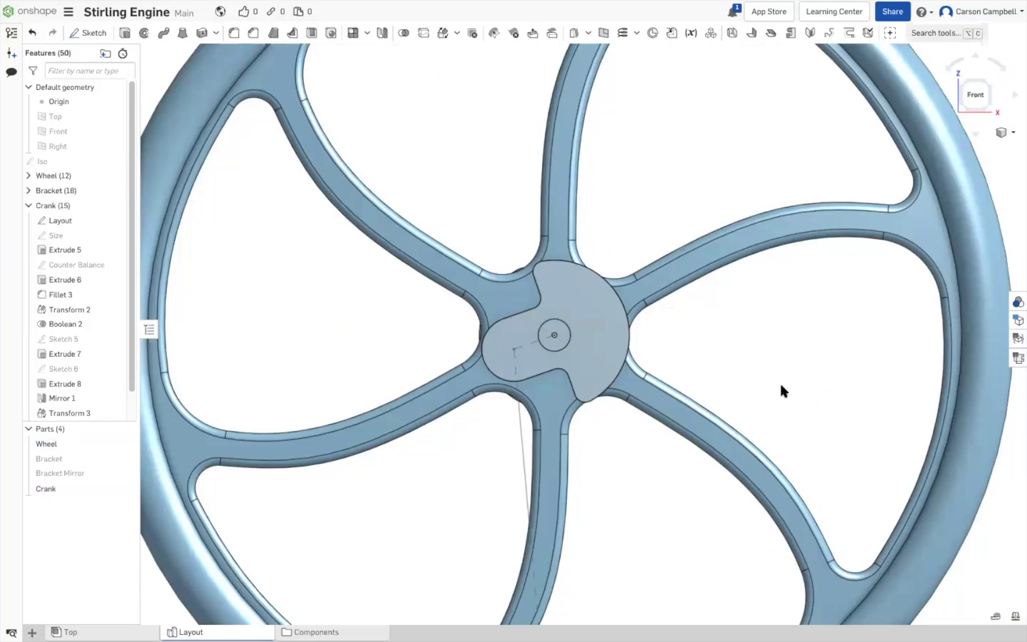
right_click_drag(779, 382, 885, 602)
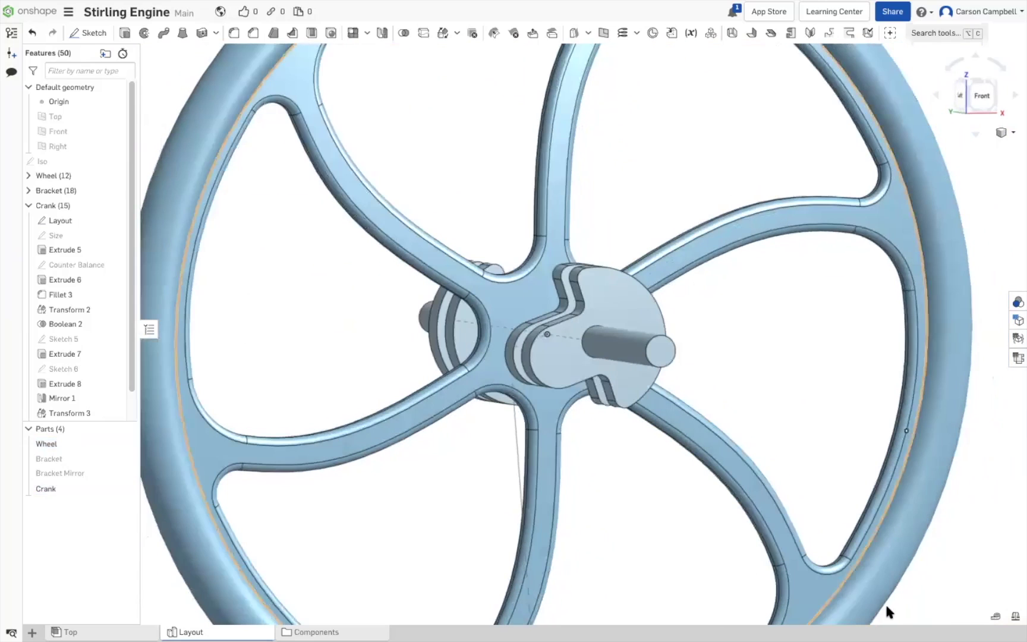